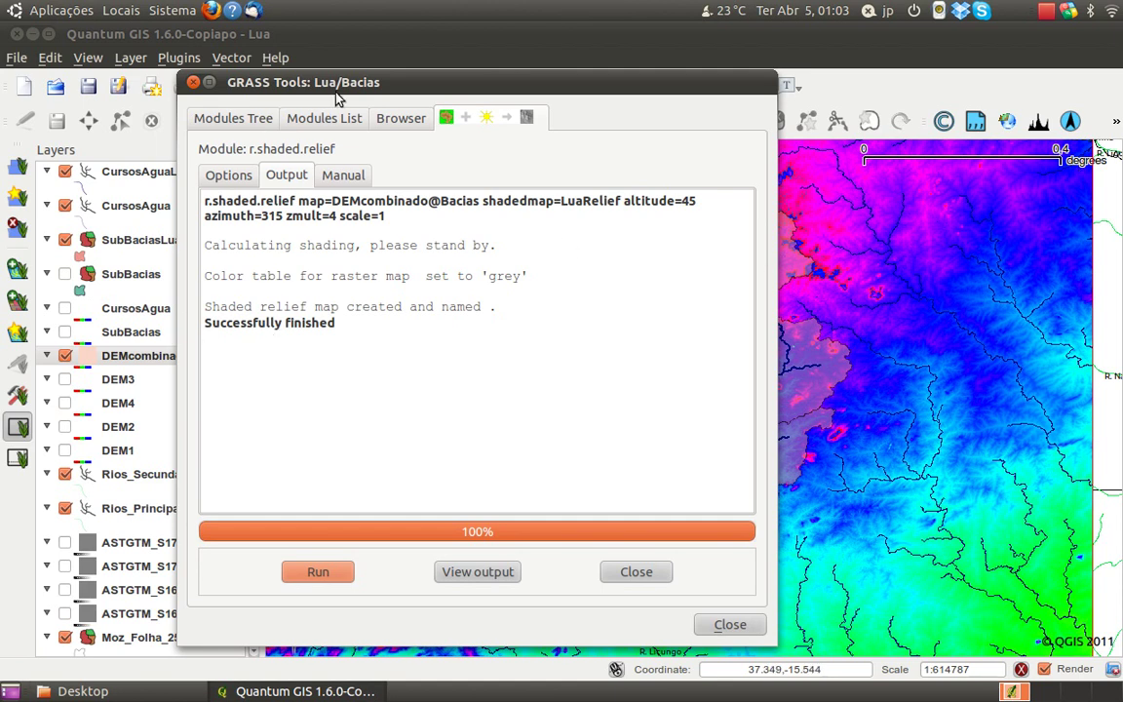
Add the LuaRelief shaded relief output of r.shaded.relief to the map.
{"action": "left_click_drag", "start_coordinate": [380, 89], "coordinate": [446, 84]}
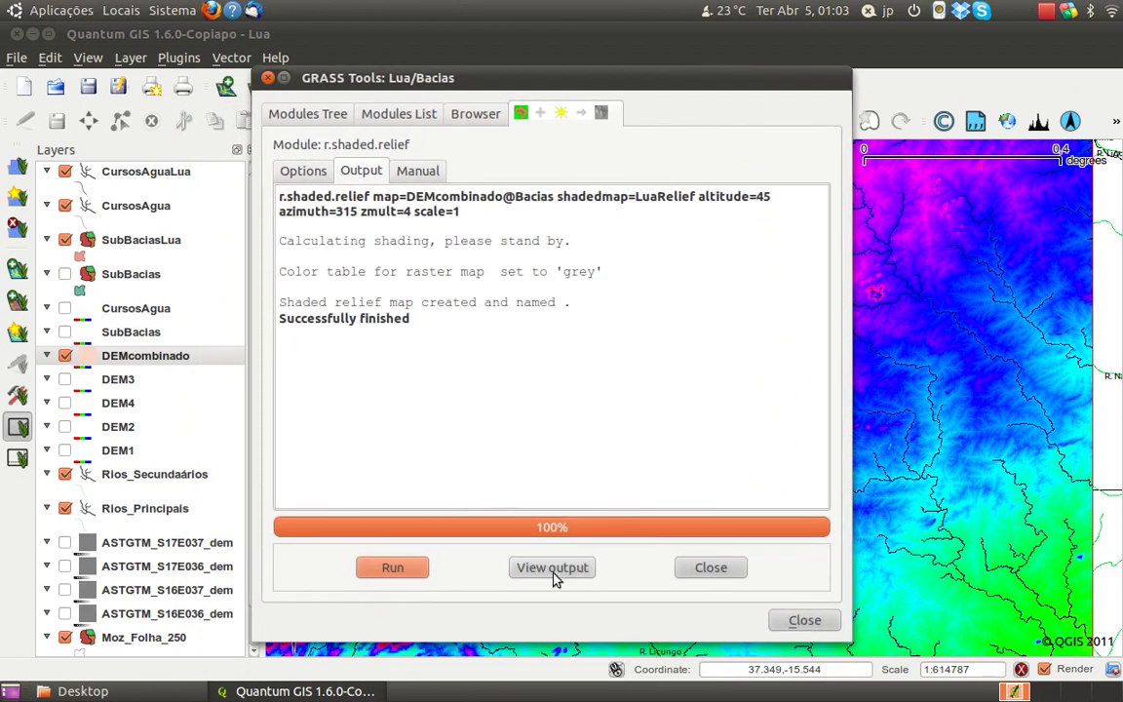
{"action": "left_click_drag", "start_coordinate": [421, 80], "coordinate": [474, 79]}
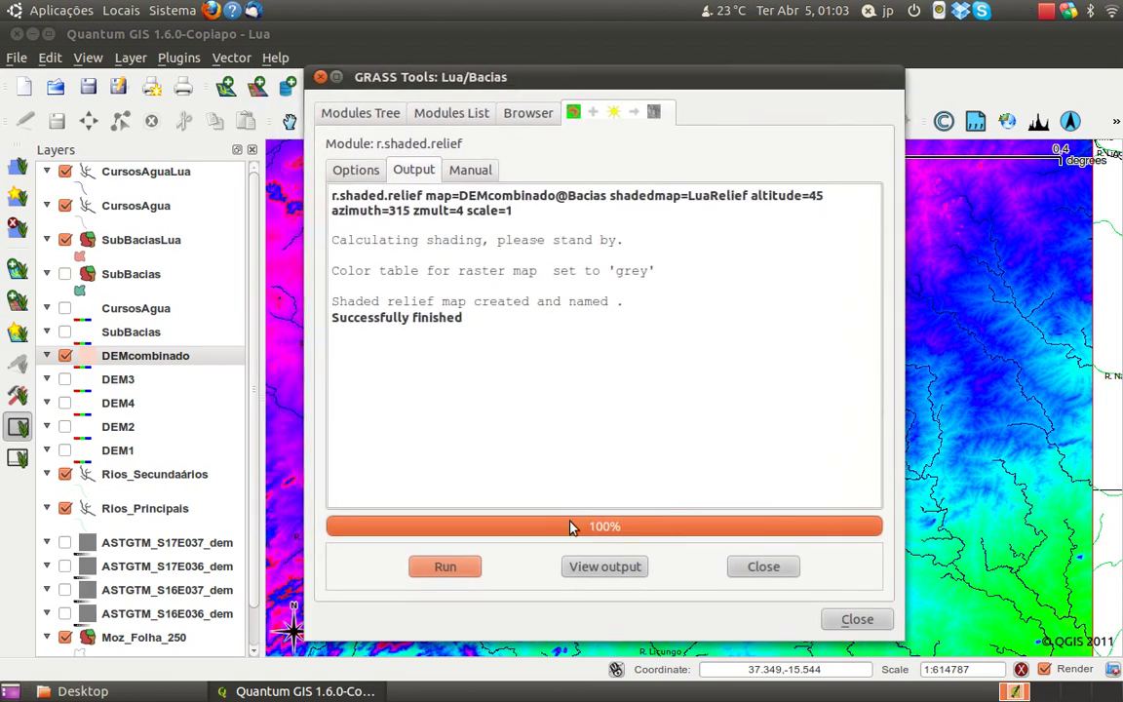
{"action": "left_click", "coordinate": [604, 568]}
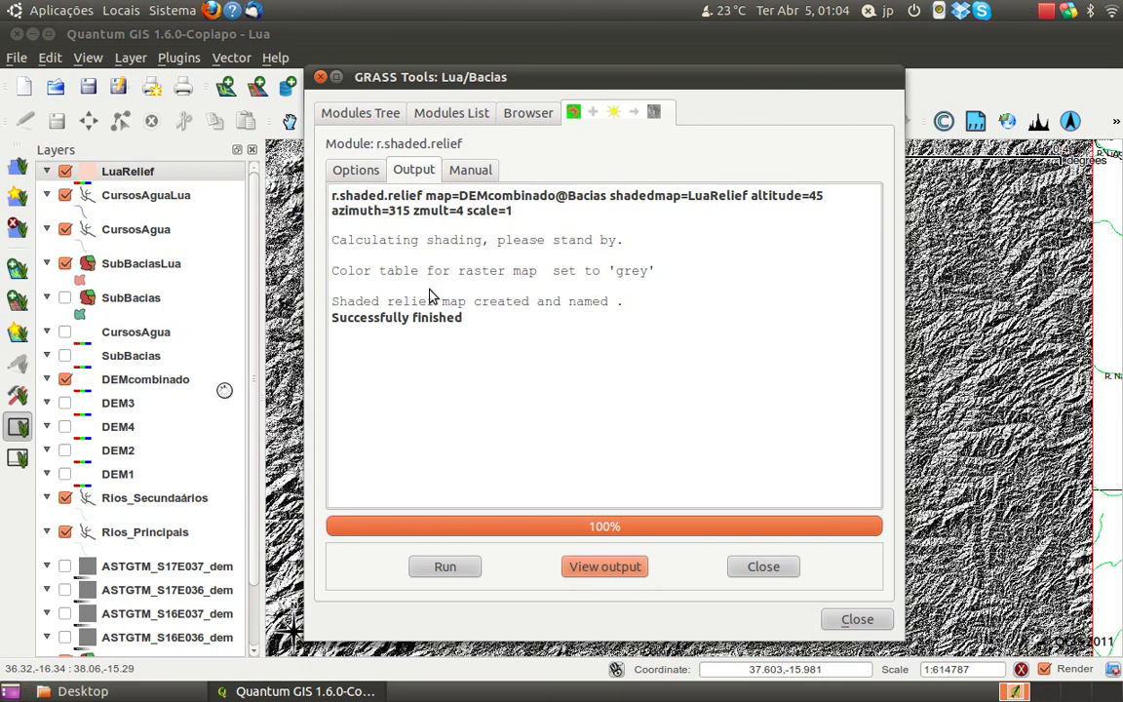
Refresh the map list of the Bacias mapset in the GRASS browser and close the GRASS tools.
{"action": "left_click", "coordinate": [525, 114]}
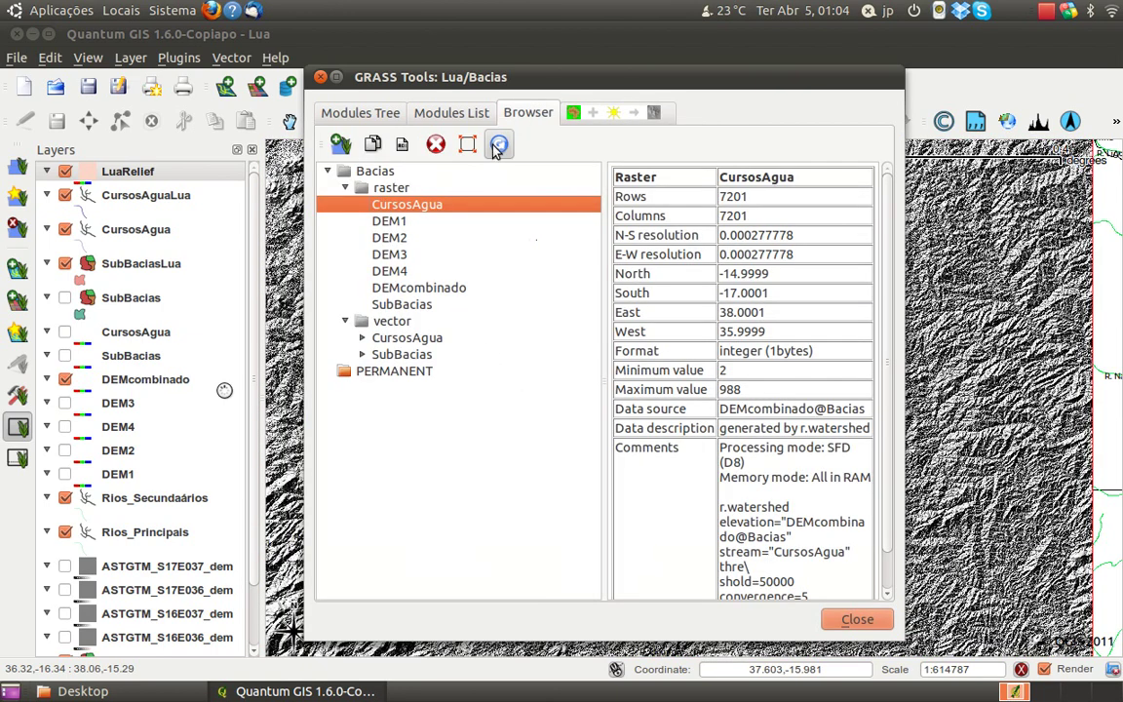
{"action": "left_click", "coordinate": [496, 146]}
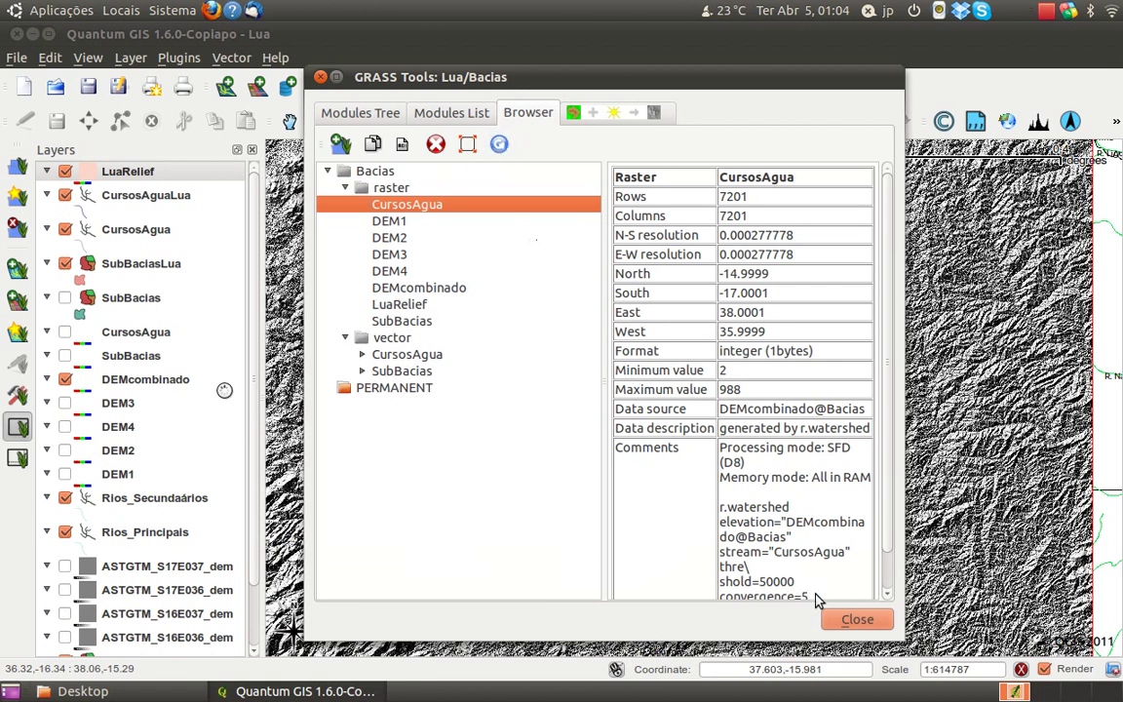
{"action": "left_click", "coordinate": [856, 621]}
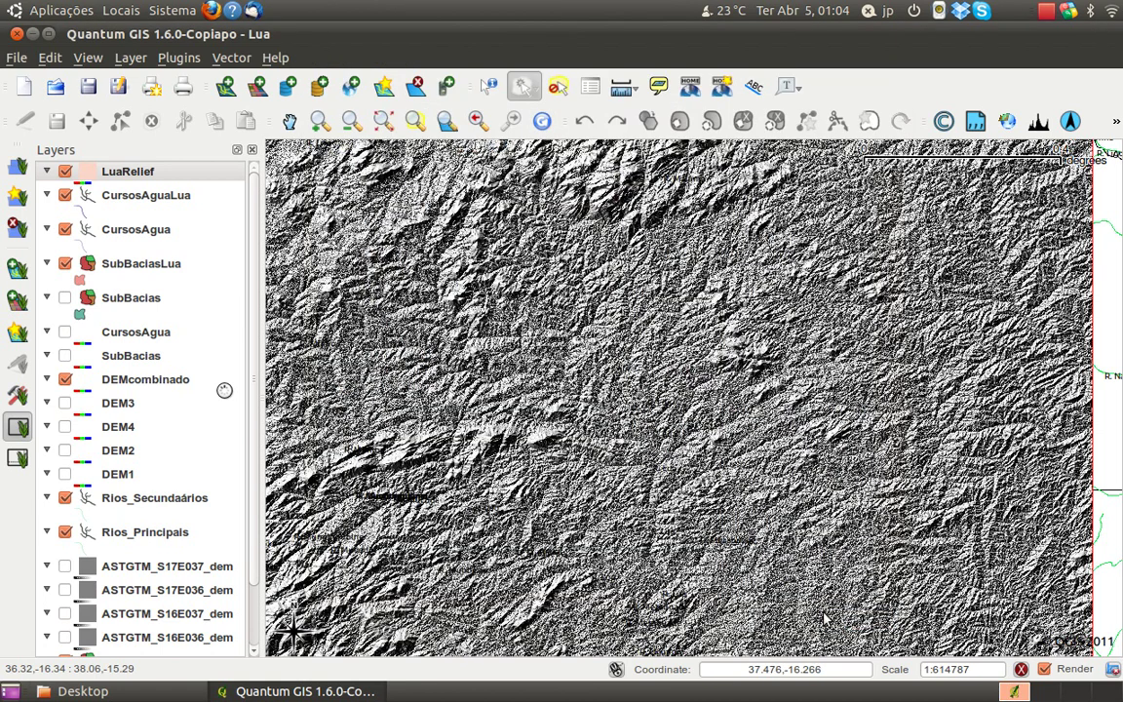
Move the LuaRelief layer directly below SubBaciasLua so the watercourses and sub-basins draw over it.
{"action": "left_click", "coordinate": [134, 175]}
{"action": "left_click_drag", "start_coordinate": [133, 183], "coordinate": [133, 240]}
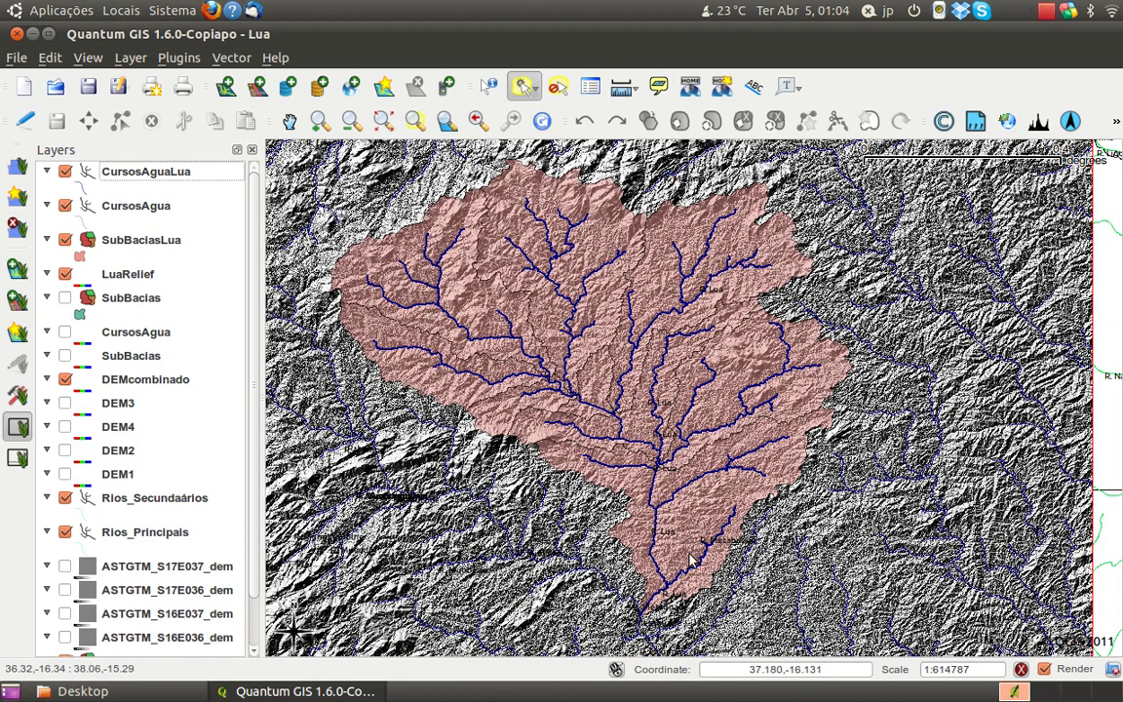
{"action": "scroll", "coordinate": [672, 554], "scroll_direction": "up", "scroll_amount": 1}
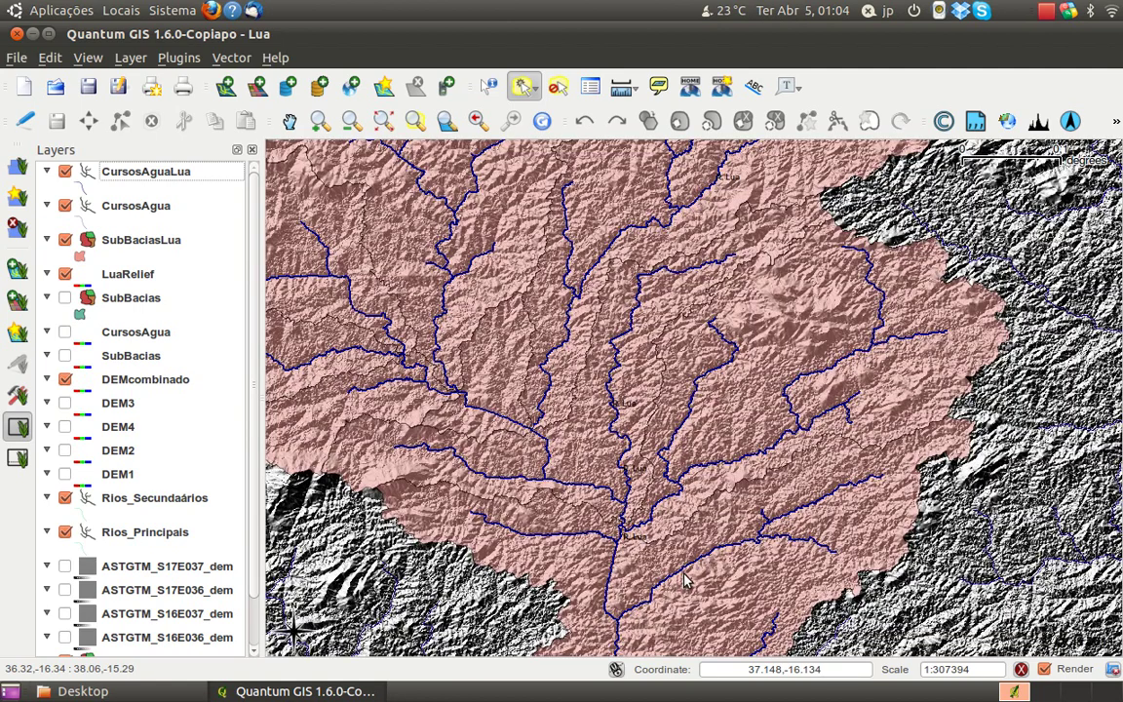
{"action": "left_click", "coordinate": [683, 561]}
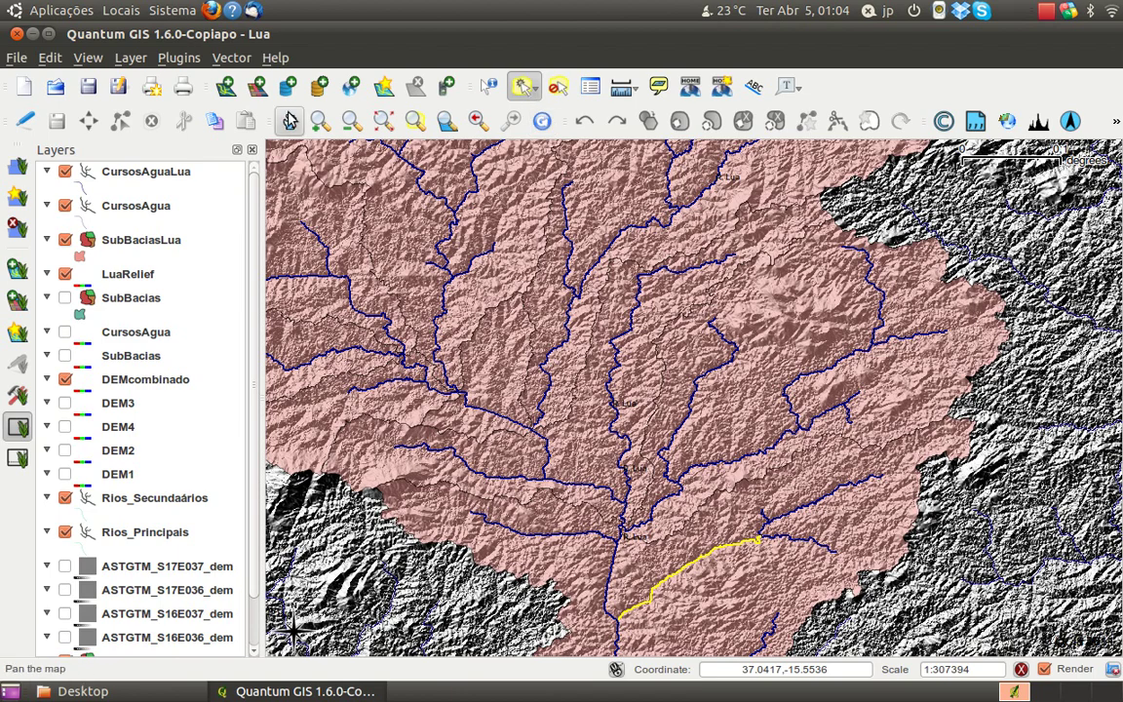
{"action": "left_click", "coordinate": [491, 89]}
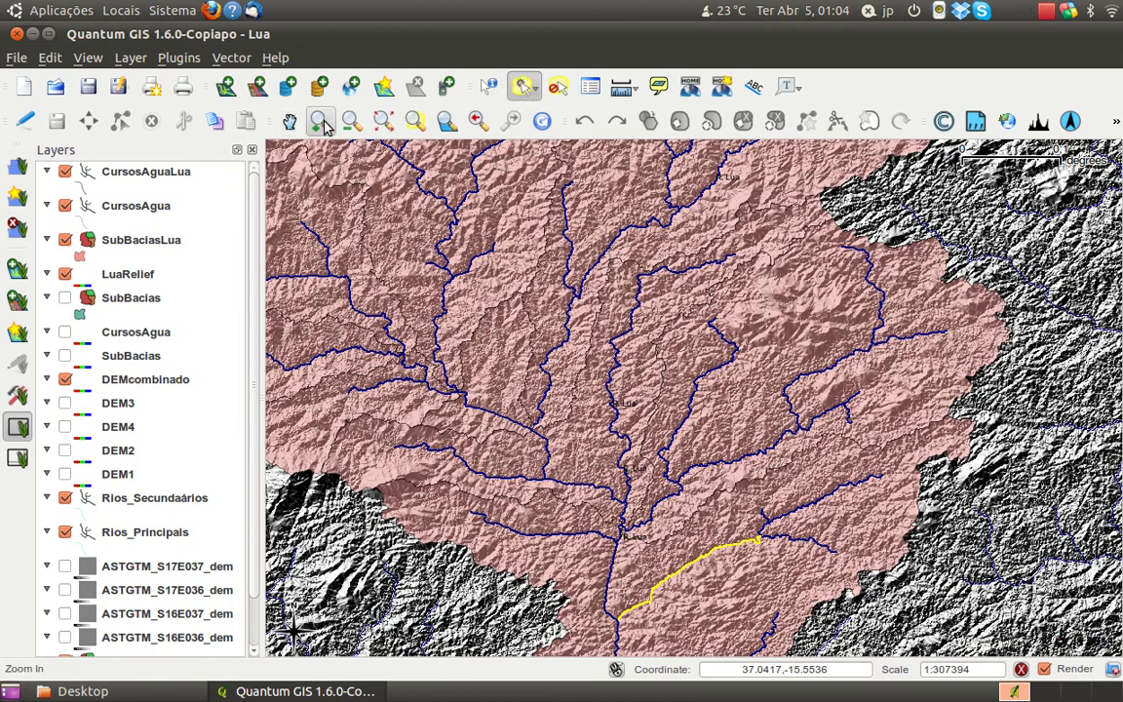
{"action": "left_click", "coordinate": [290, 120]}
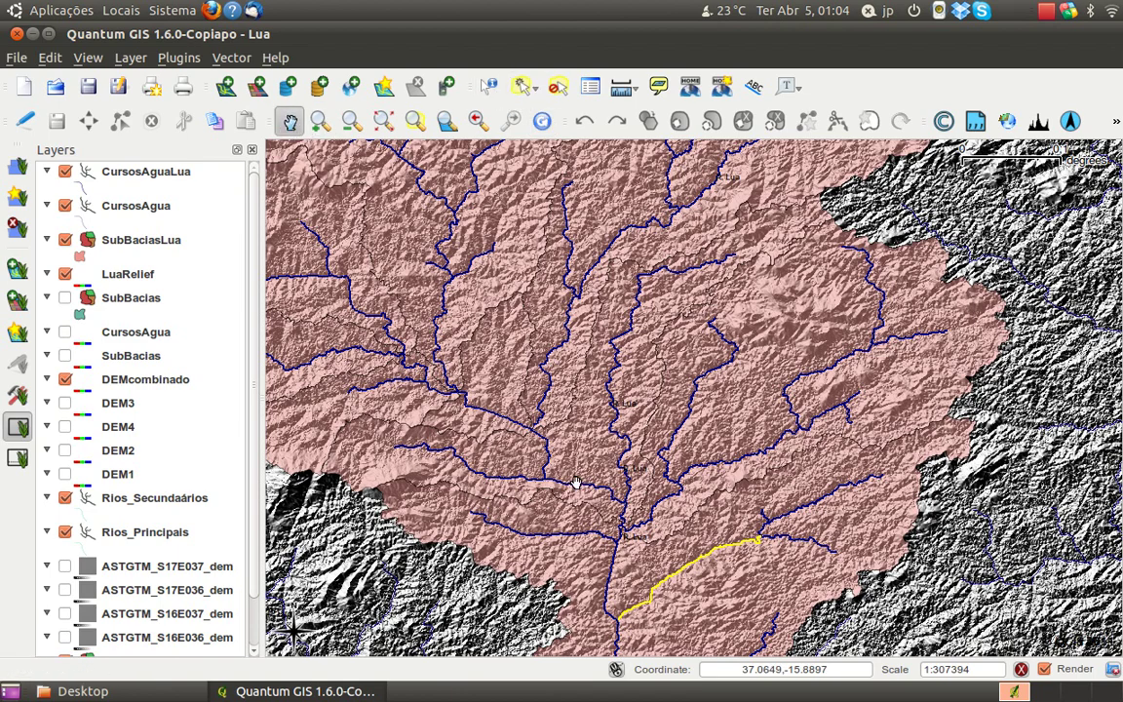
{"action": "left_click", "coordinate": [665, 558]}
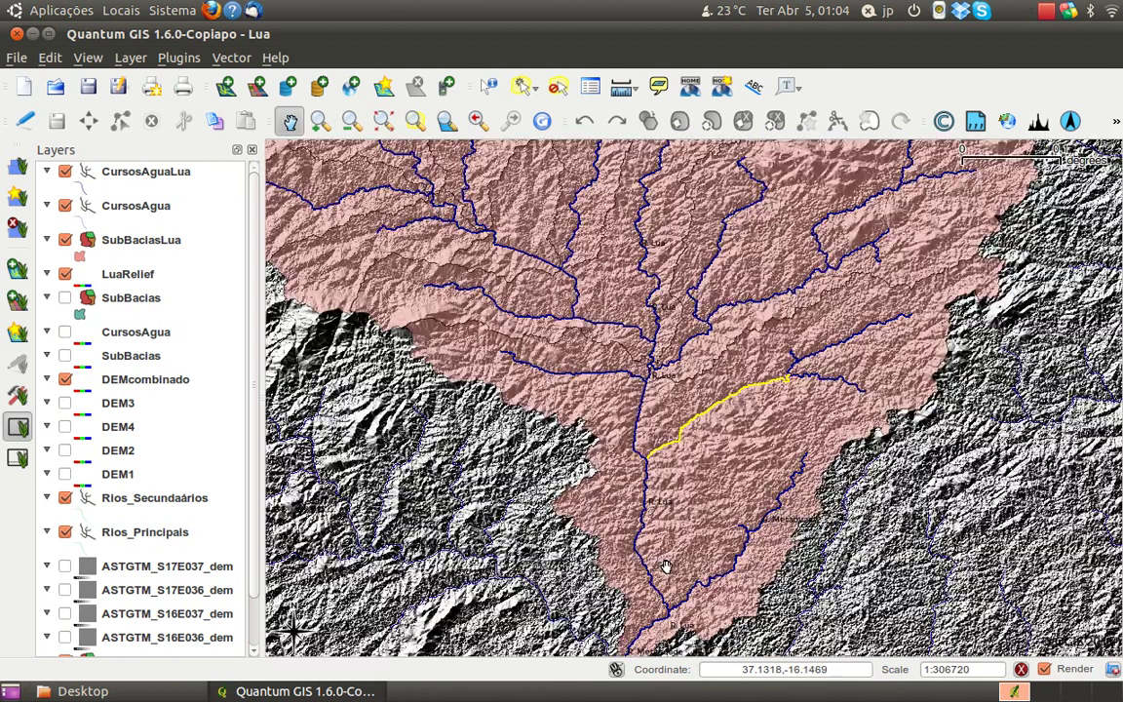
{"action": "left_click", "coordinate": [529, 93]}
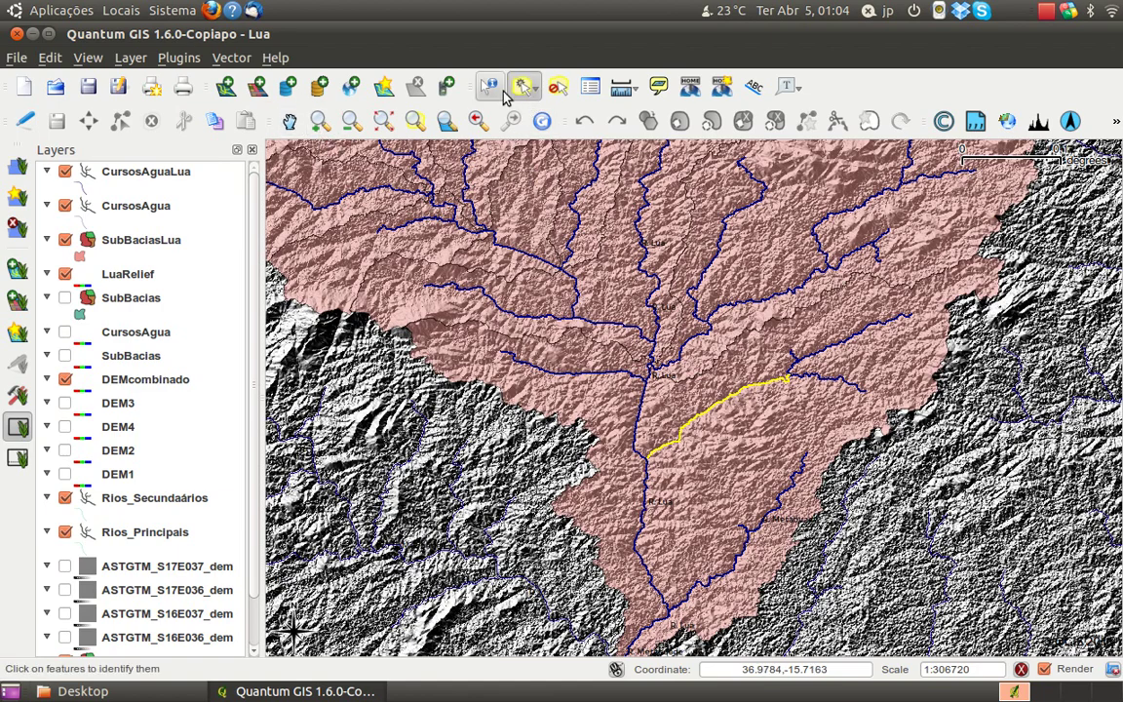
{"action": "left_click", "coordinate": [798, 495]}
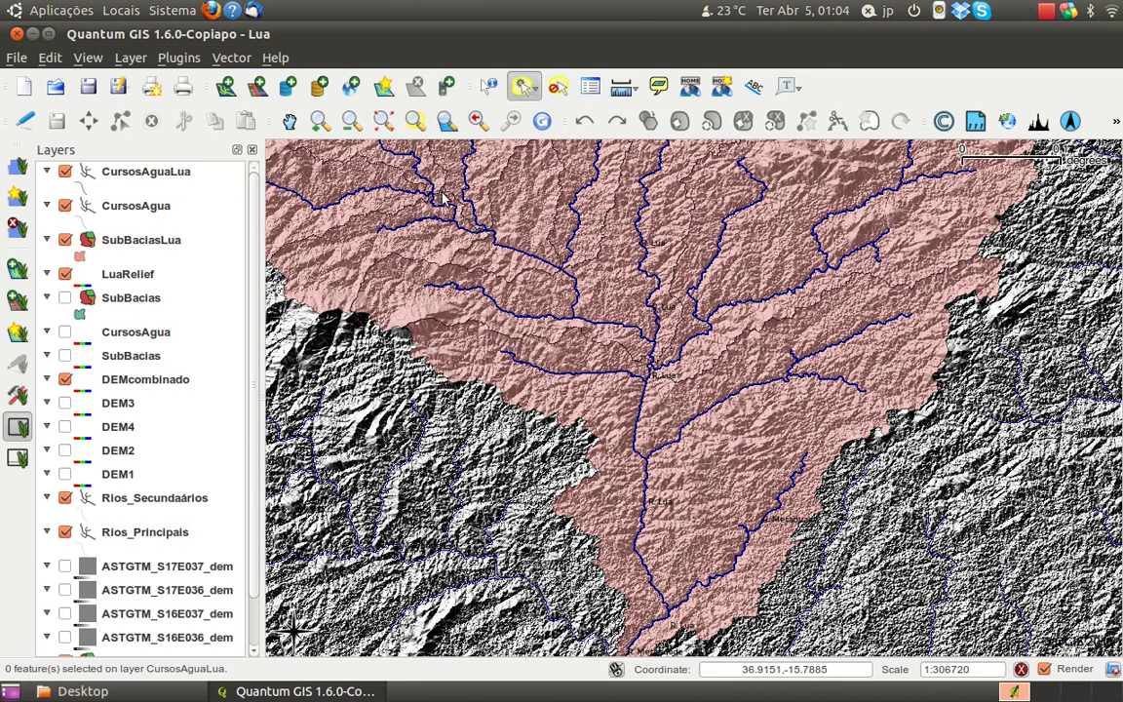
Examine the shaded relief along the Lua basin's watercourses and boundary, from the southern outlet to the western tributaries and the whole basin.
{"action": "left_click", "coordinate": [290, 121]}
{"action": "left_click_drag", "start_coordinate": [697, 532], "coordinate": [697, 485]}
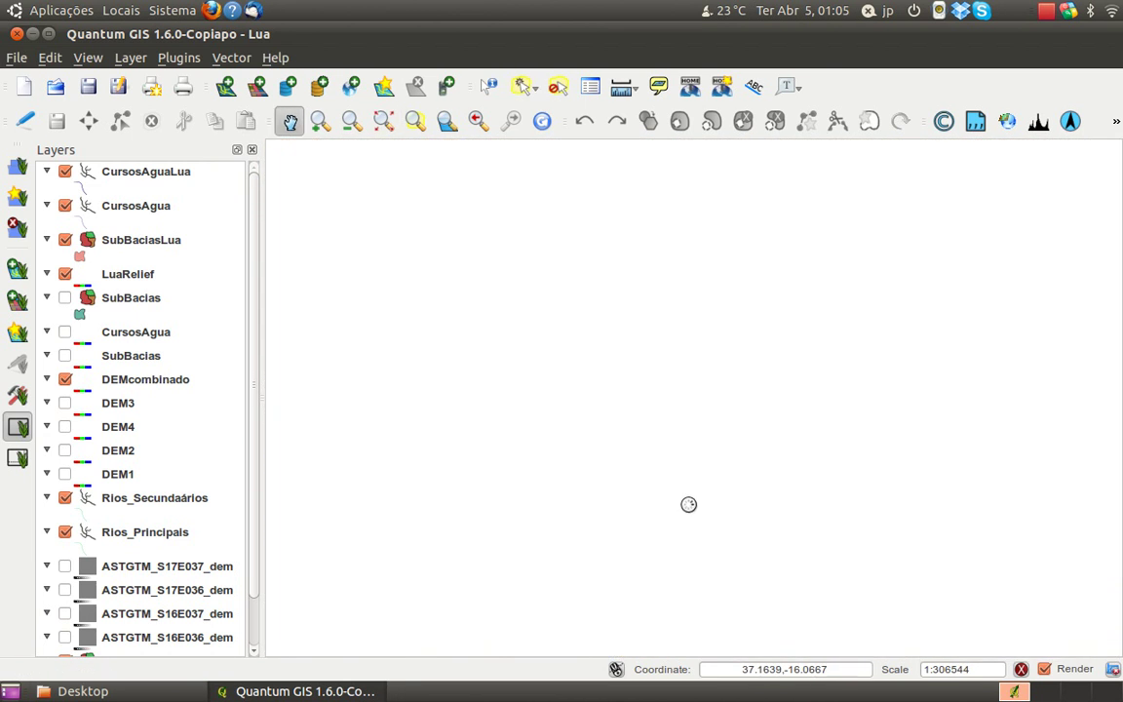
{"action": "scroll", "coordinate": [670, 471], "scroll_direction": "up", "scroll_amount": 1}
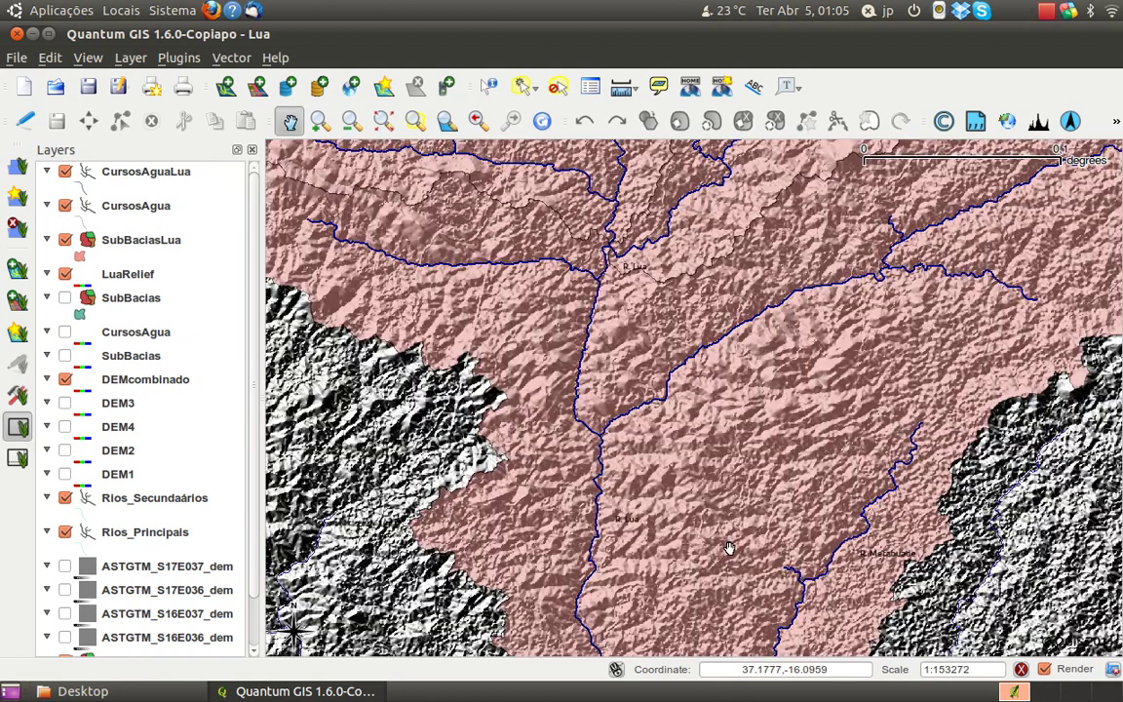
{"action": "left_click_drag", "start_coordinate": [730, 548], "coordinate": [705, 443]}
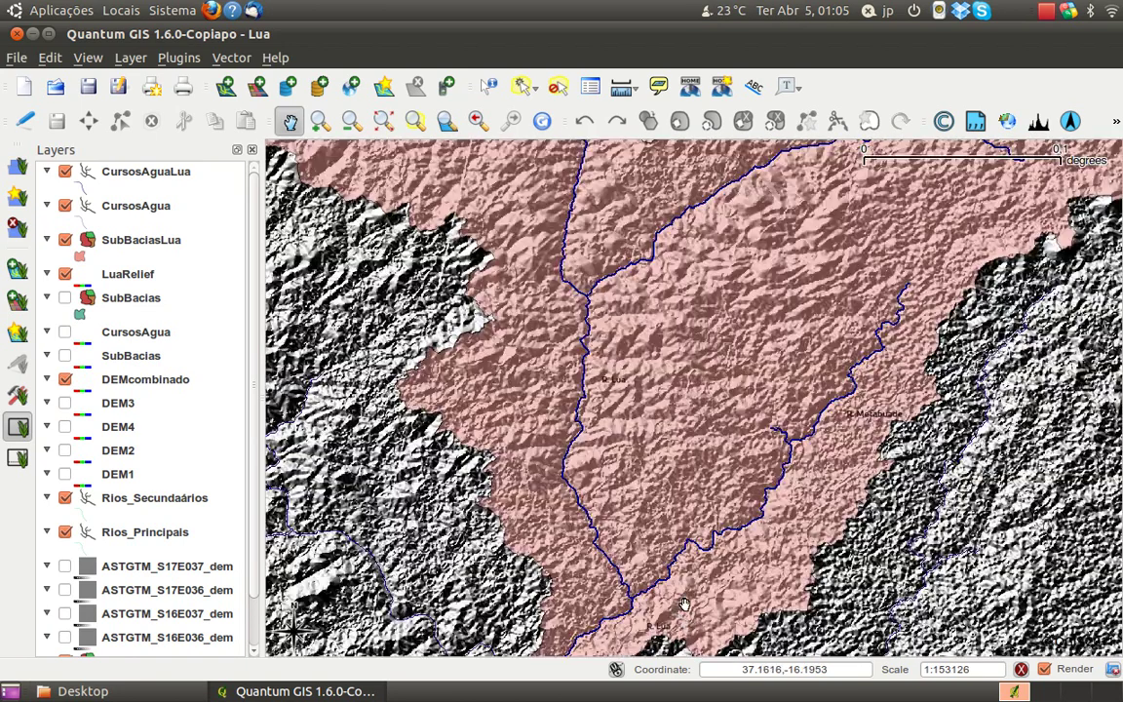
{"action": "left_click_drag", "start_coordinate": [690, 597], "coordinate": [685, 543]}
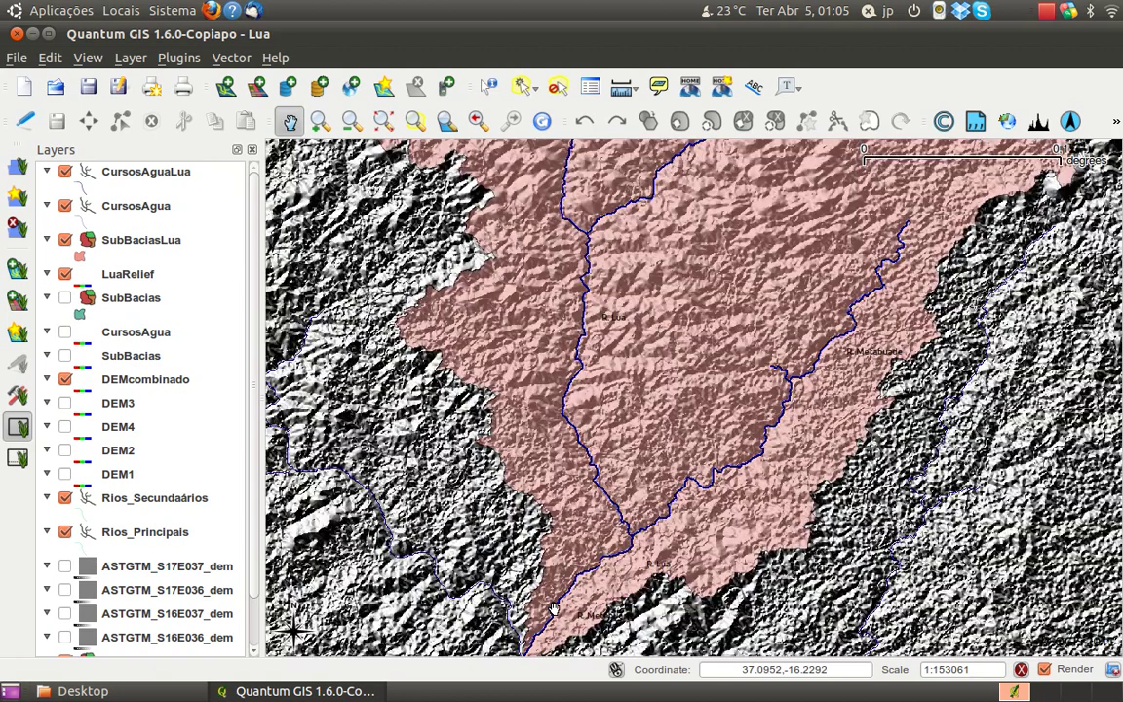
{"action": "left_click_drag", "start_coordinate": [588, 632], "coordinate": [590, 589]}
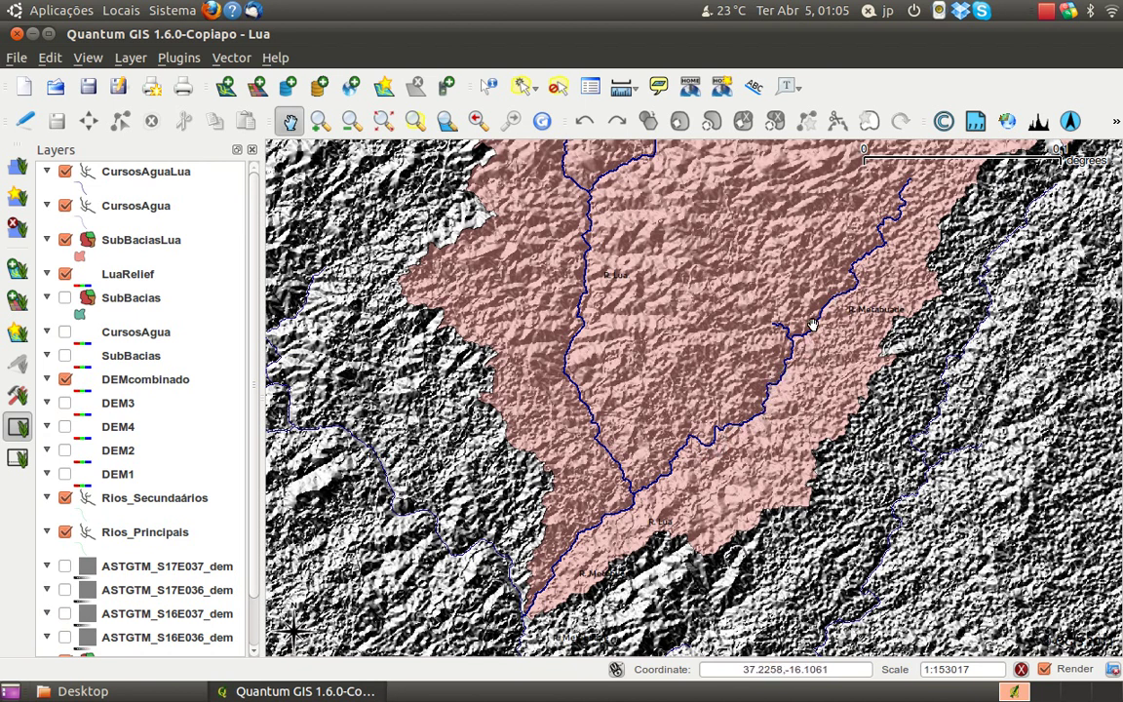
{"action": "left_click_drag", "start_coordinate": [692, 273], "coordinate": [673, 378]}
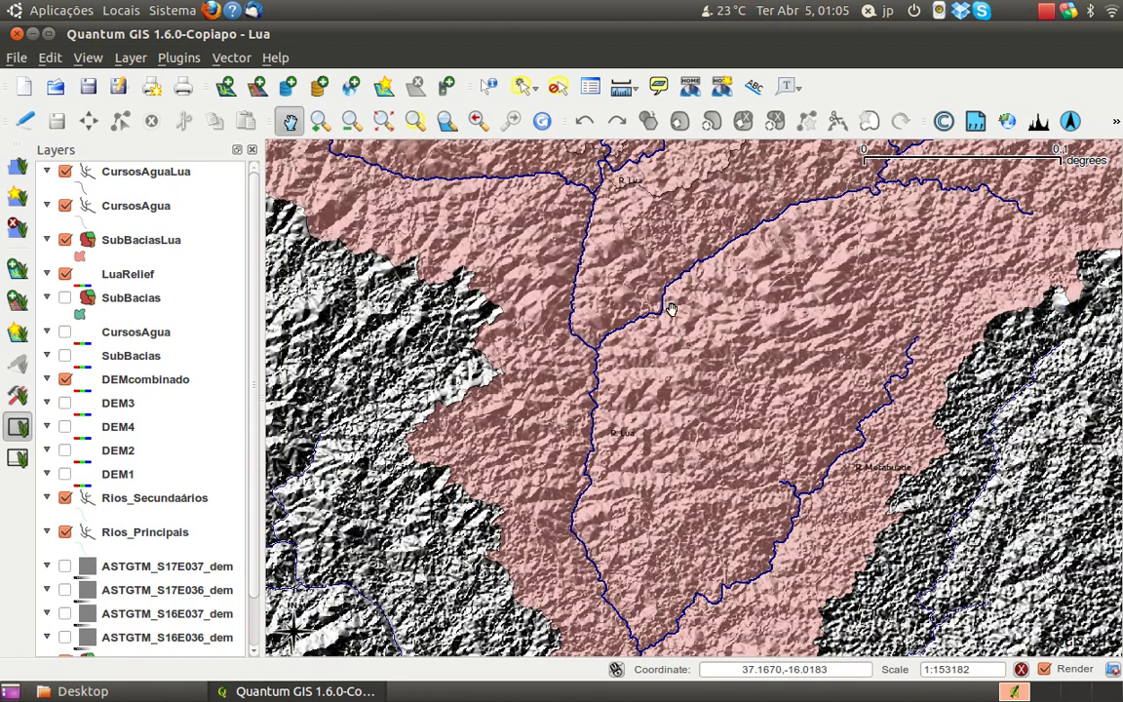
{"action": "left_click_drag", "start_coordinate": [671, 310], "coordinate": [457, 250]}
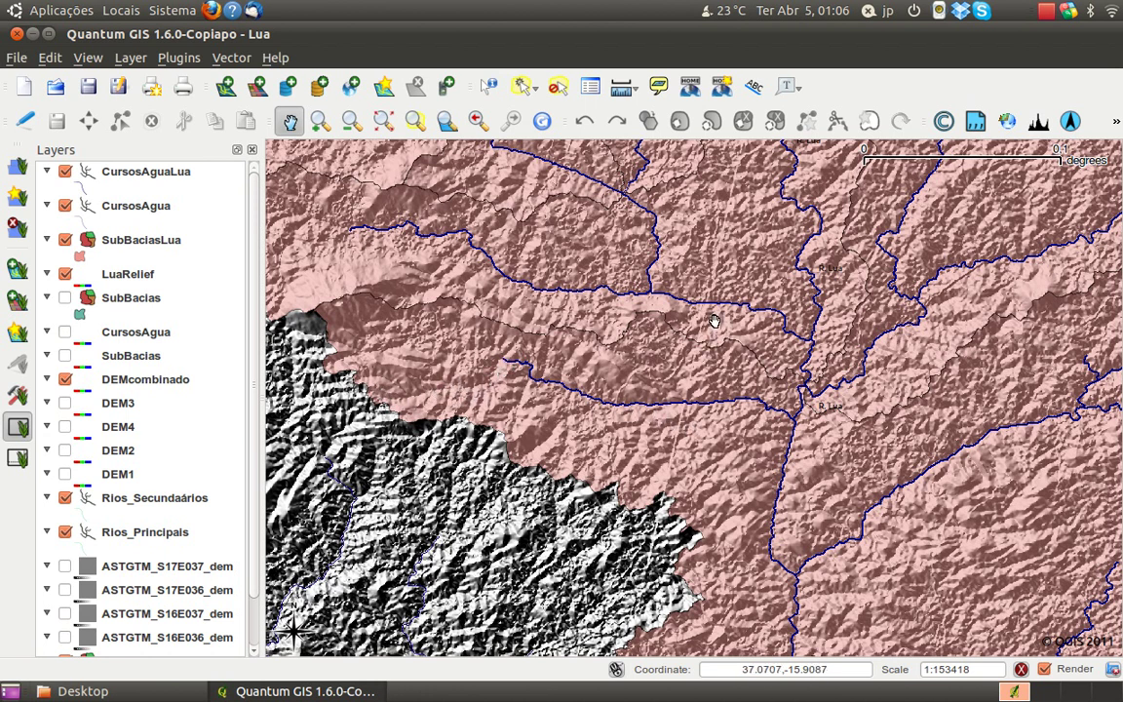
{"action": "left_click_drag", "start_coordinate": [714, 319], "coordinate": [687, 367]}
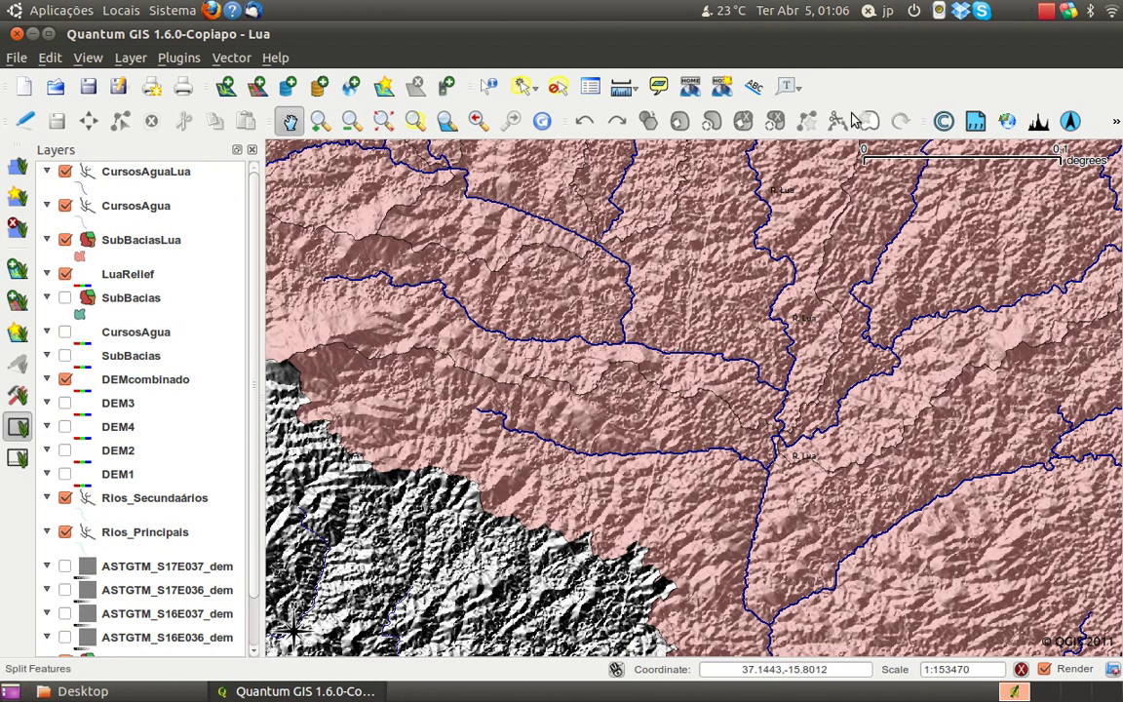
{"action": "left_click_drag", "start_coordinate": [432, 321], "coordinate": [549, 352]}
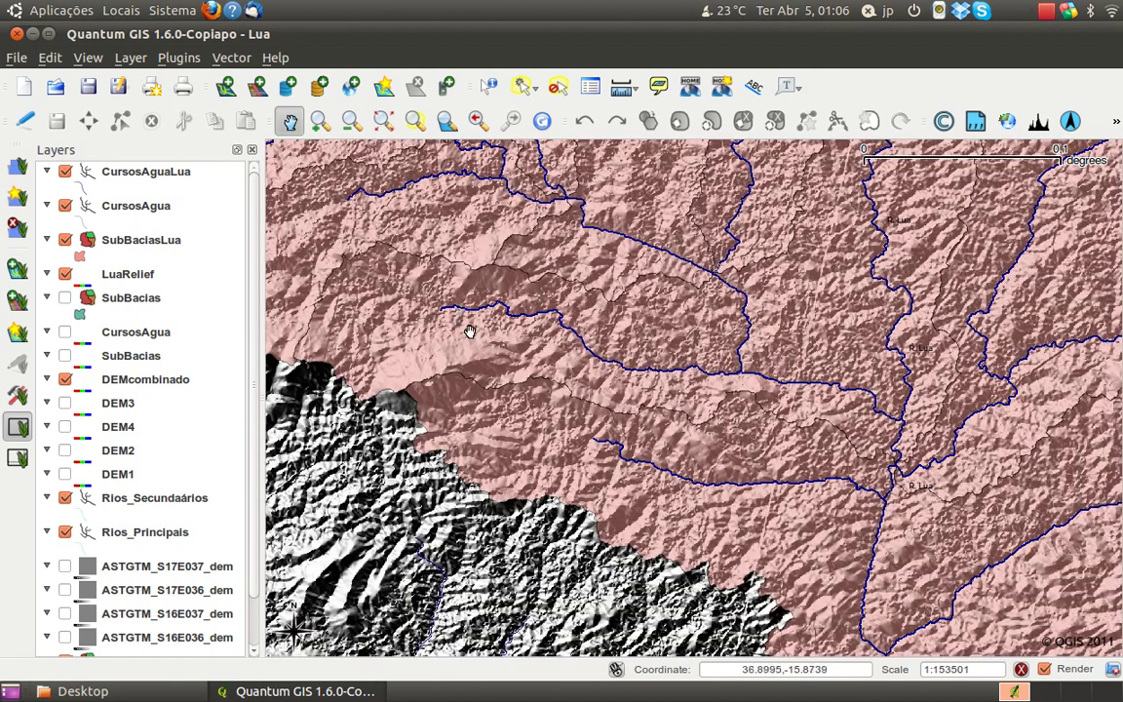
{"action": "left_click_drag", "start_coordinate": [470, 332], "coordinate": [529, 347]}
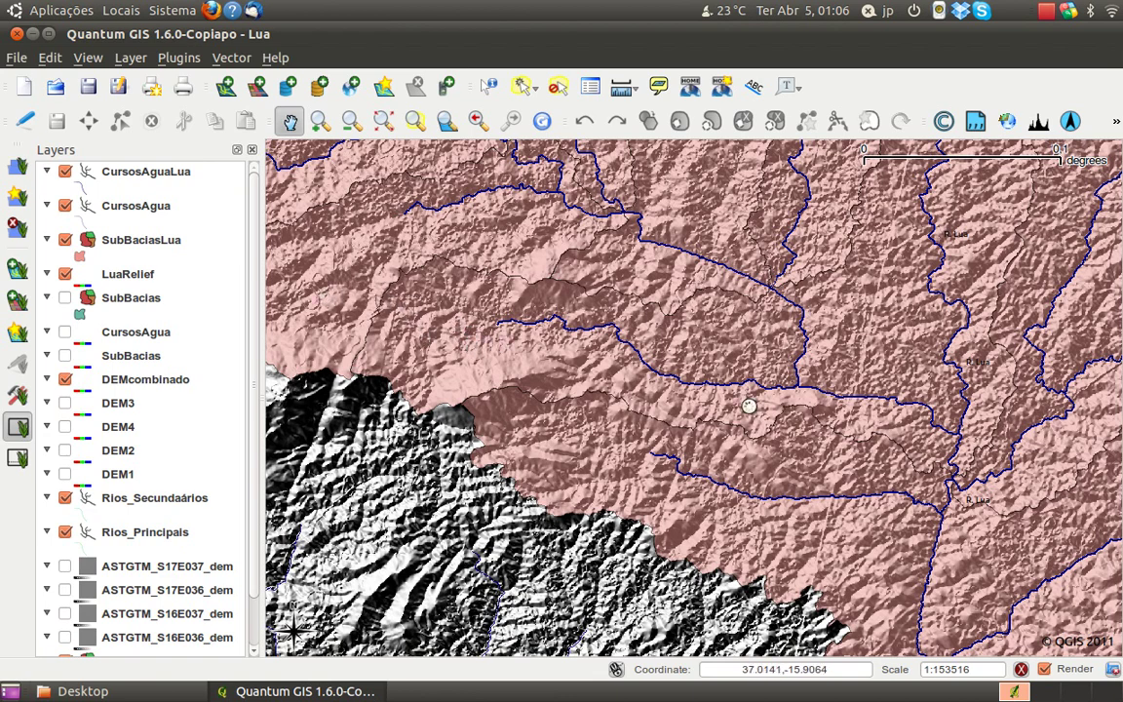
{"action": "scroll", "coordinate": [754, 410], "scroll_direction": "down", "scroll_amount": 1}
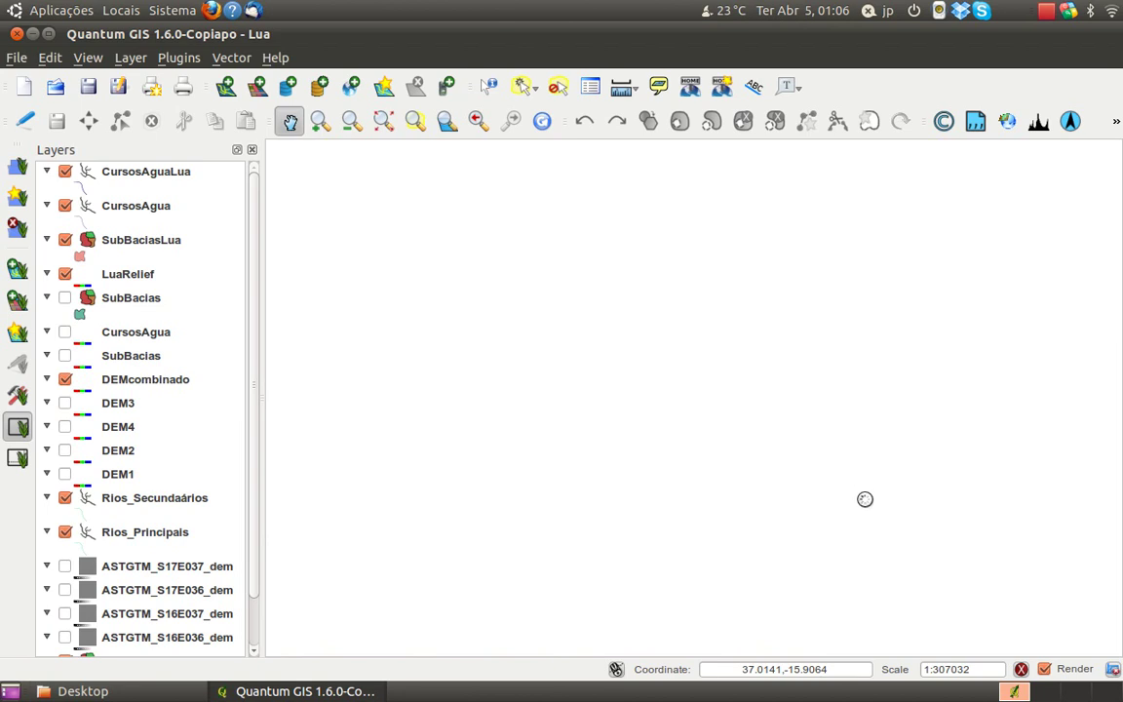
{"action": "scroll", "coordinate": [867, 497], "scroll_direction": "down", "scroll_amount": 1}
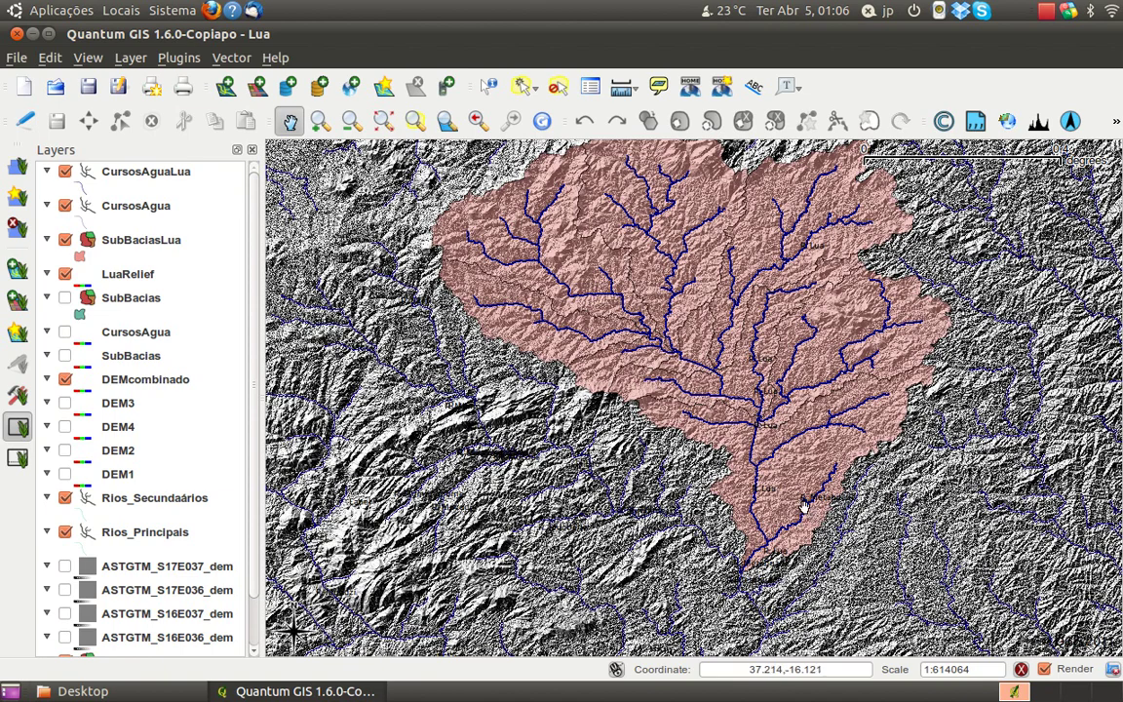
{"action": "left_click_drag", "start_coordinate": [784, 500], "coordinate": [750, 495]}
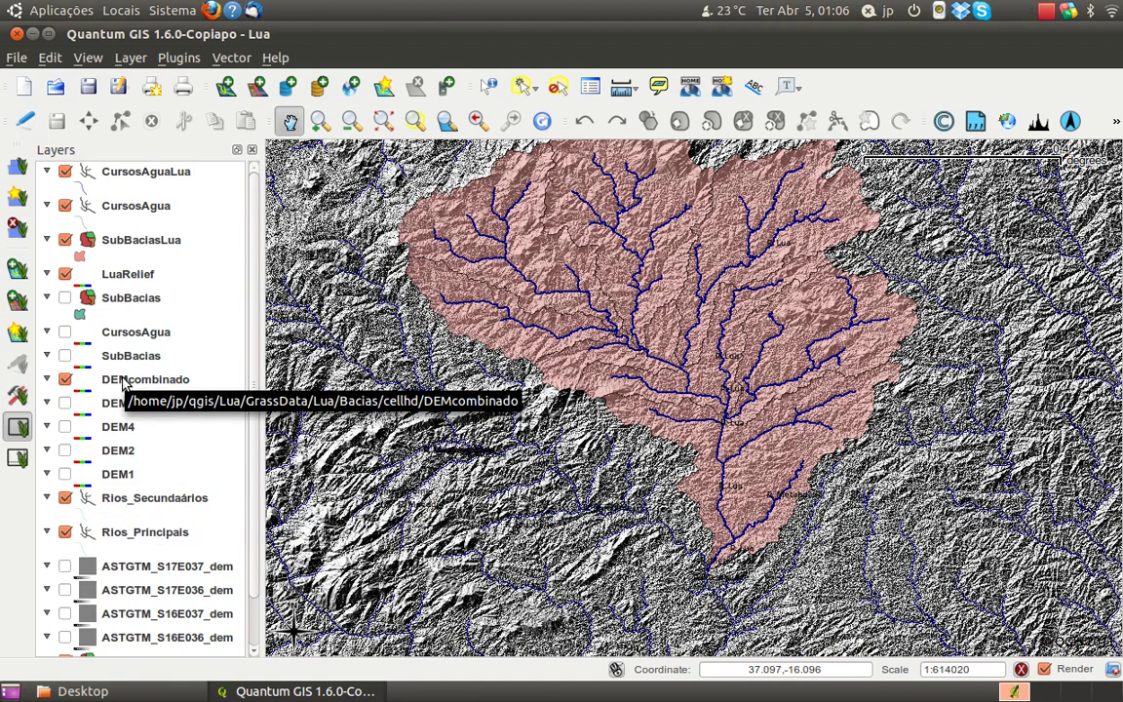
Move the DEMcombinado layer between SubBaciasLua and LuaRelief, and hide LuaRelief.
{"action": "left_click_drag", "start_coordinate": [123, 383], "coordinate": [157, 273]}
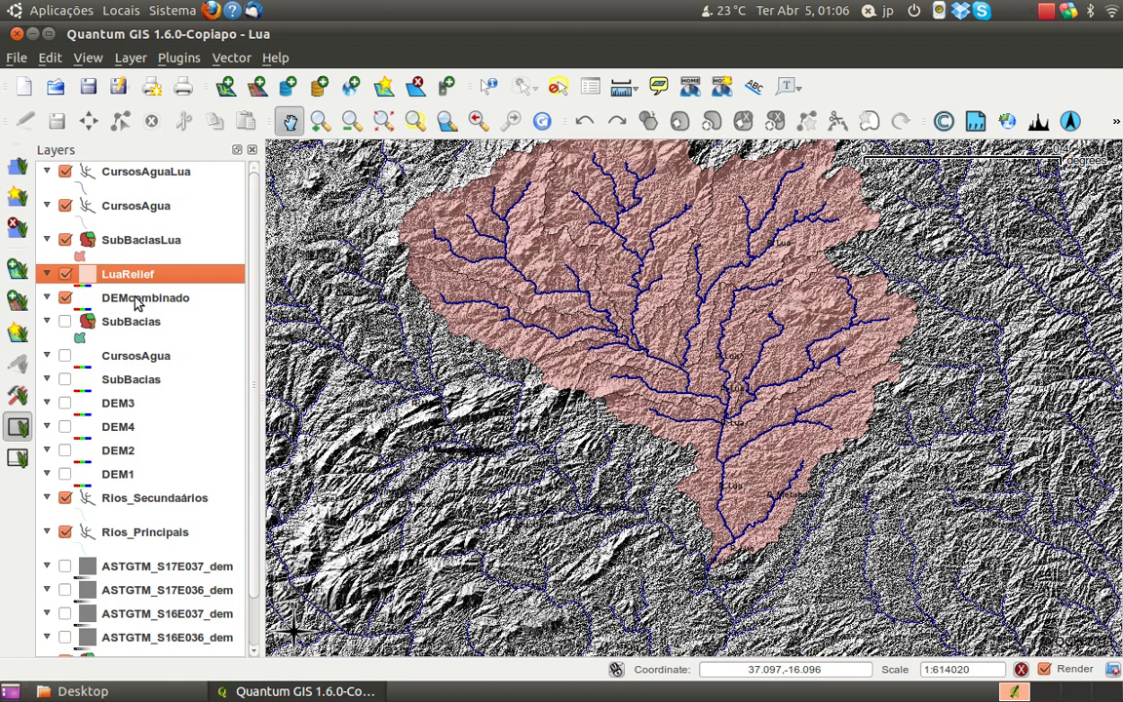
{"action": "left_click", "coordinate": [136, 302]}
{"action": "left_click_drag", "start_coordinate": [137, 304], "coordinate": [144, 243]}
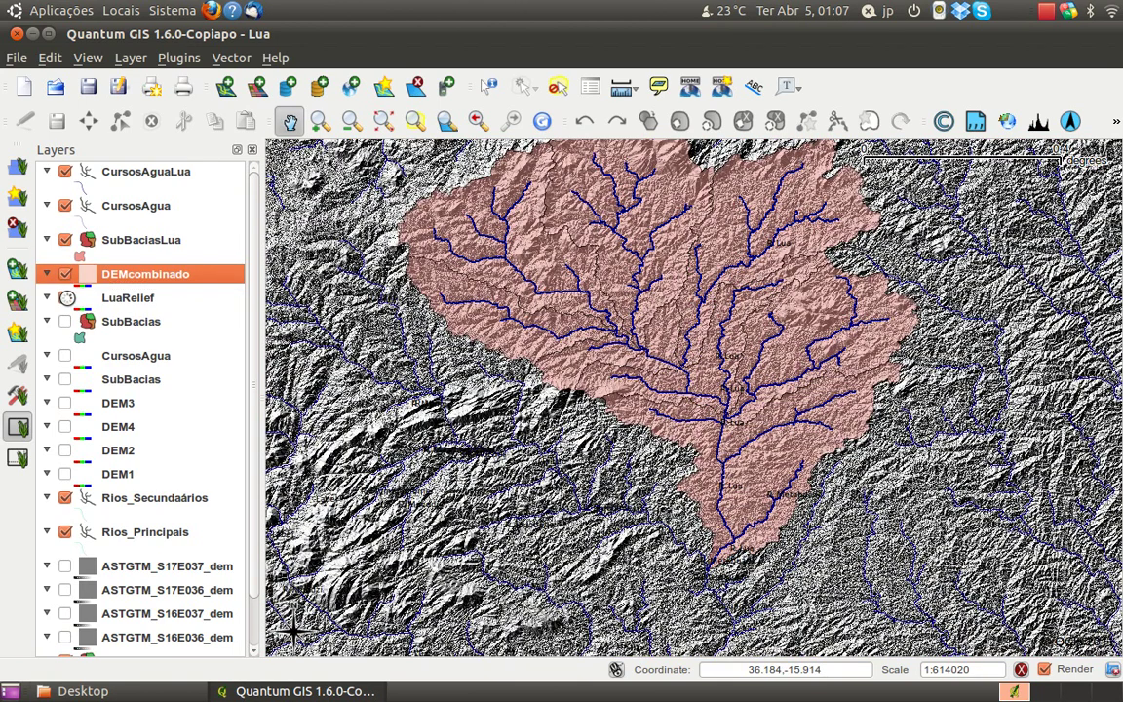
{"action": "left_click", "coordinate": [65, 297]}
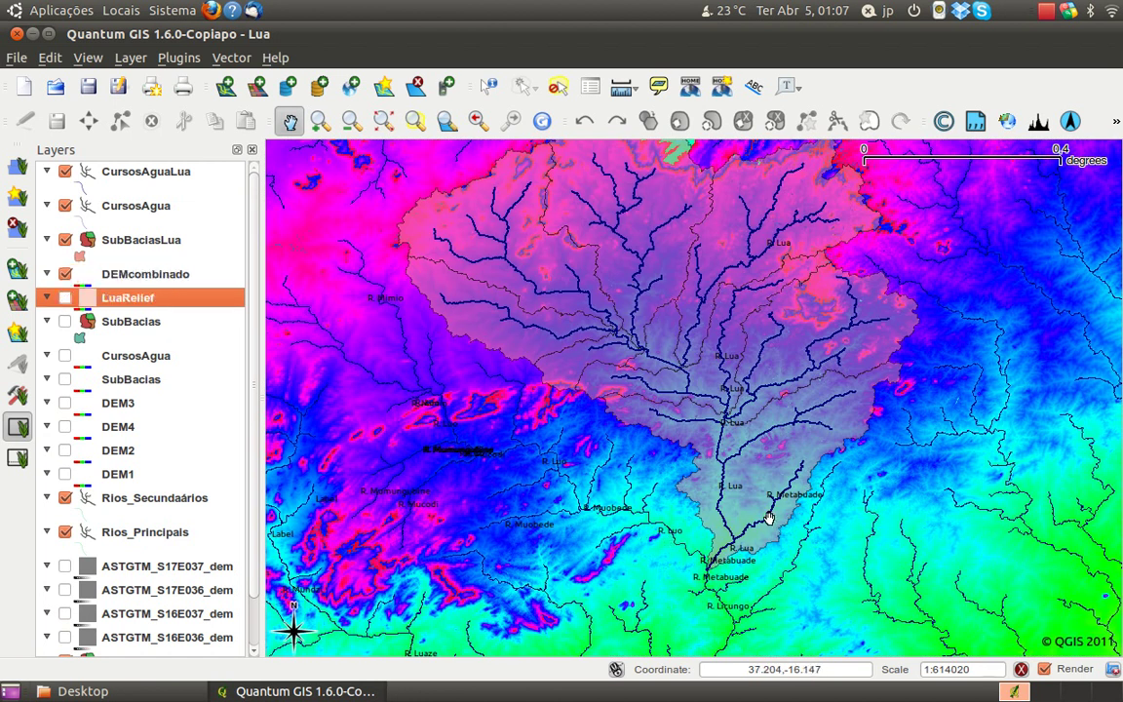
Examine the DEMcombinado elevation colours around the Lua basin's watercourses and boundary, from its outlet to the central sub-basins.
{"action": "scroll", "coordinate": [770, 517], "scroll_direction": "up", "scroll_amount": 1}
{"action": "left_click_drag", "start_coordinate": [780, 585], "coordinate": [752, 494]}
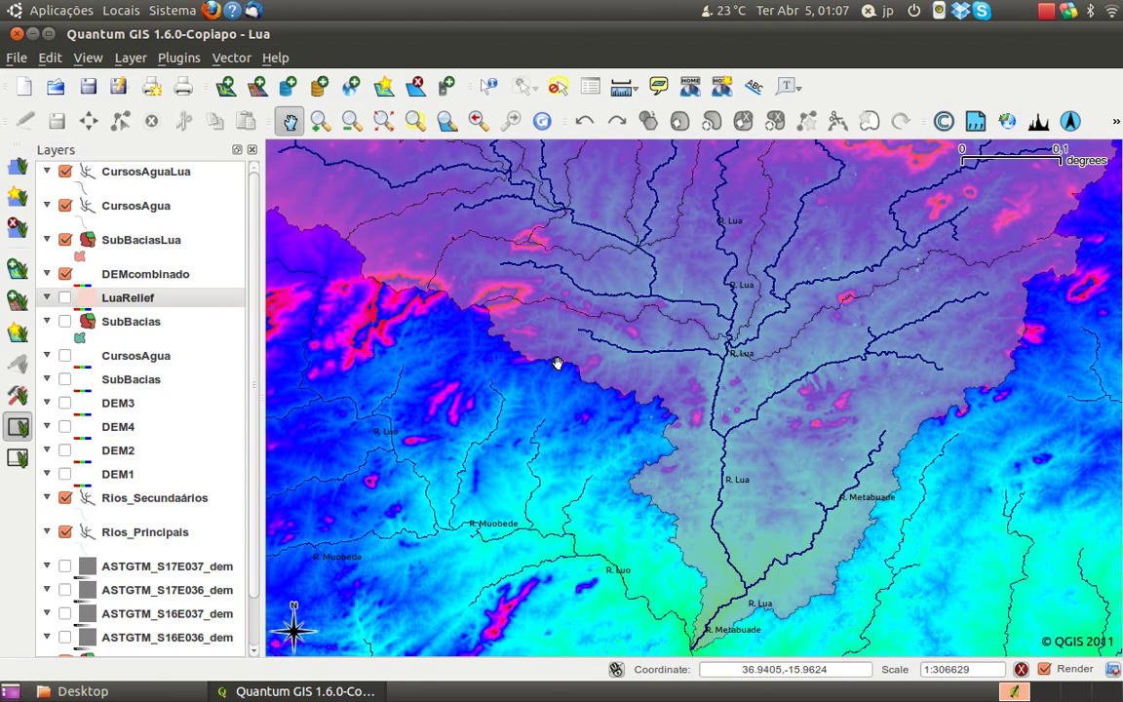
{"action": "left_click_drag", "start_coordinate": [854, 555], "coordinate": [783, 491]}
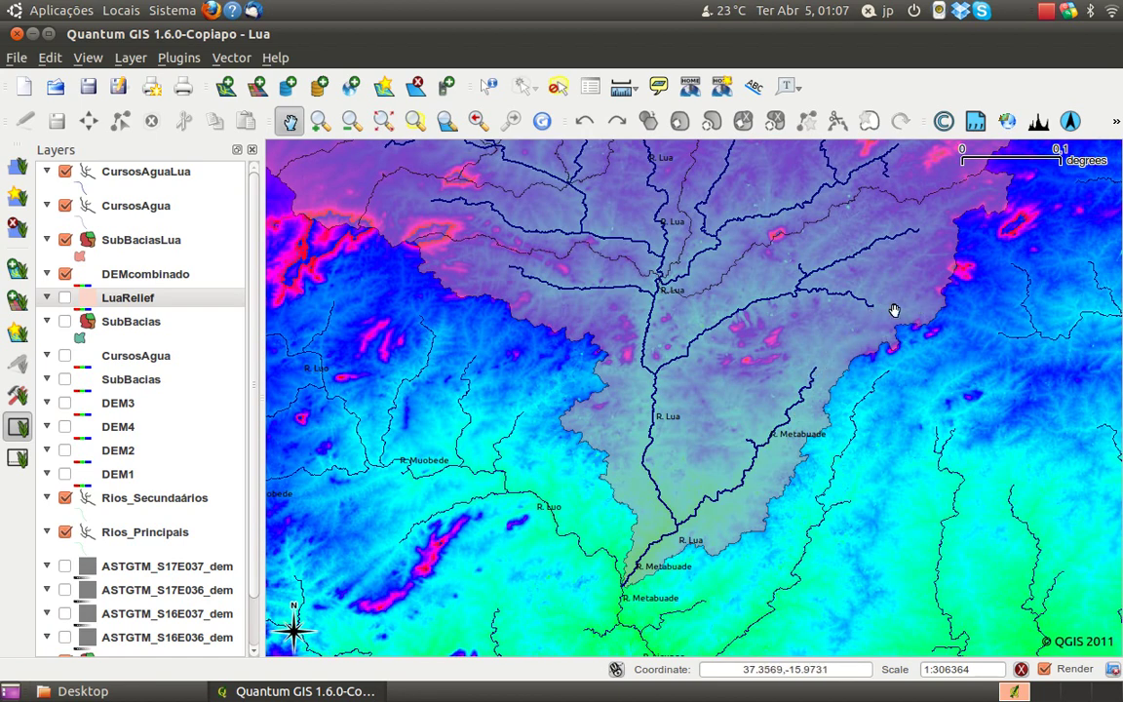
{"action": "left_click_drag", "start_coordinate": [780, 311], "coordinate": [780, 407]}
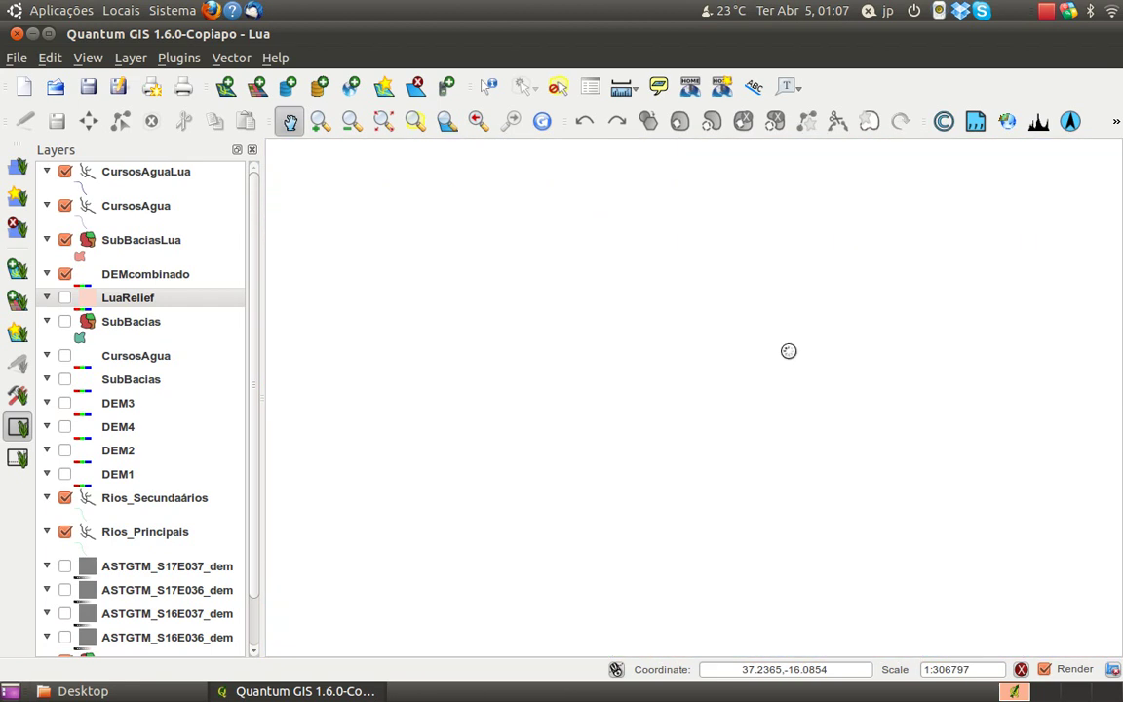
{"action": "left_click_drag", "start_coordinate": [792, 327], "coordinate": [795, 436]}
{"action": "left_click_drag", "start_coordinate": [828, 349], "coordinate": [846, 388]}
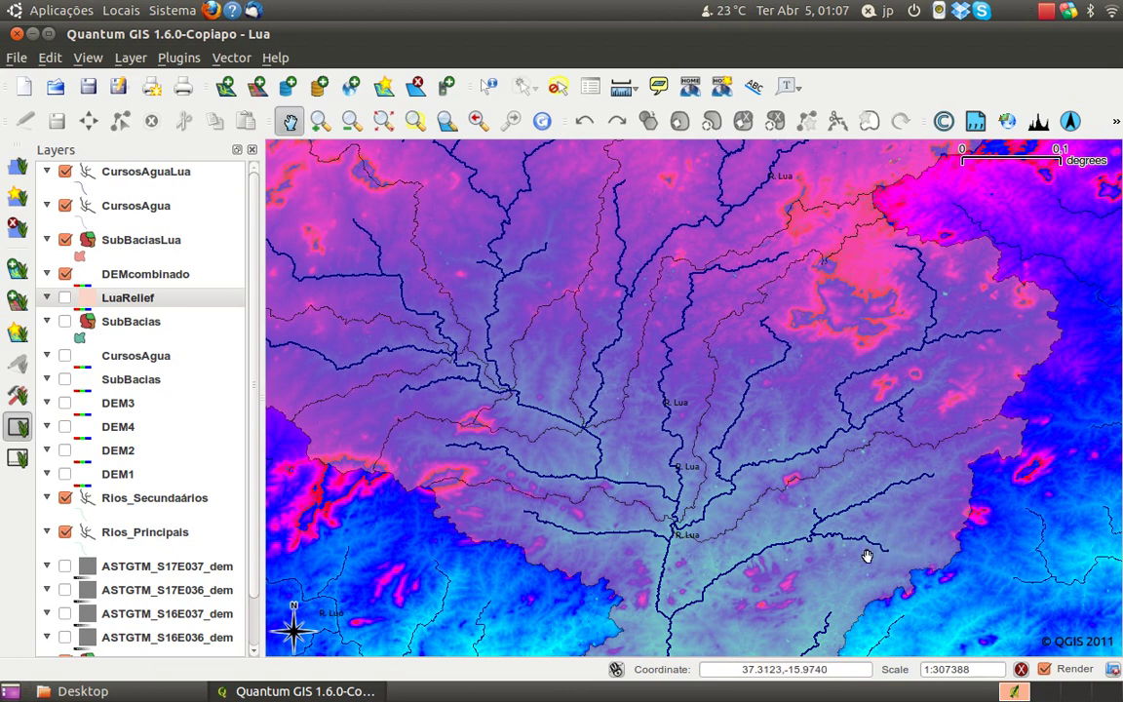
{"action": "left_click_drag", "start_coordinate": [747, 600], "coordinate": [737, 531]}
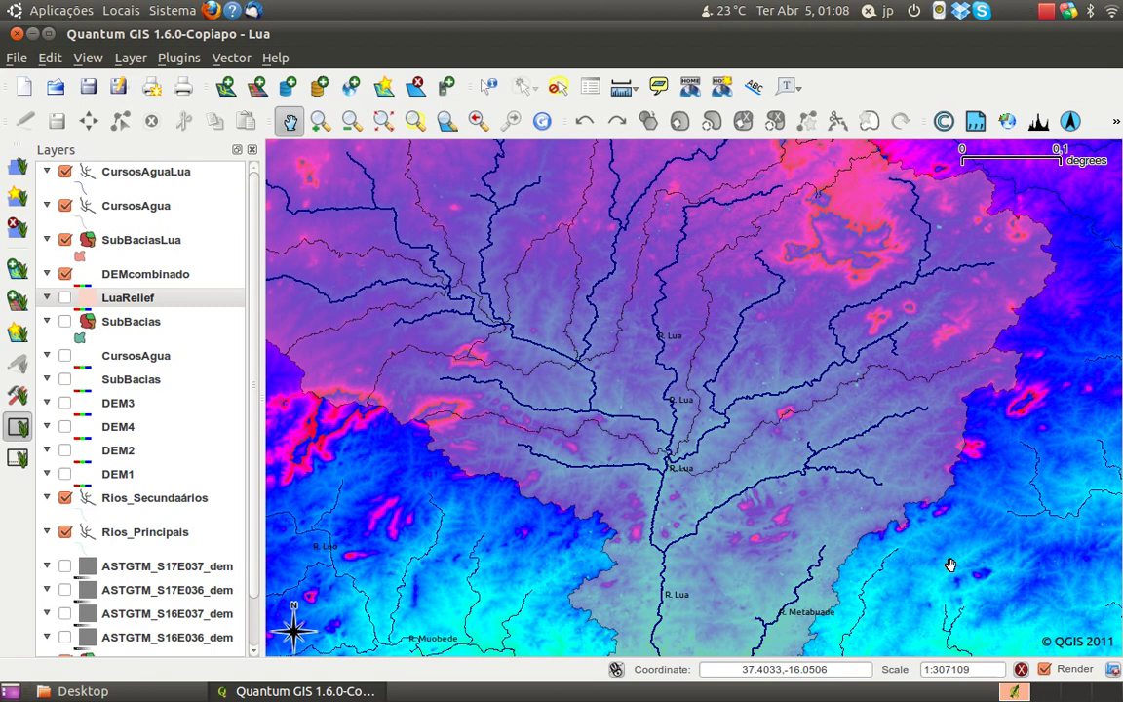
Remove the ASTGTM_S16E036_dem and ASTGTM_S16E037_dem raster layers from the project.
{"action": "scroll", "coordinate": [752, 530], "scroll_direction": "down", "scroll_amount": 1}
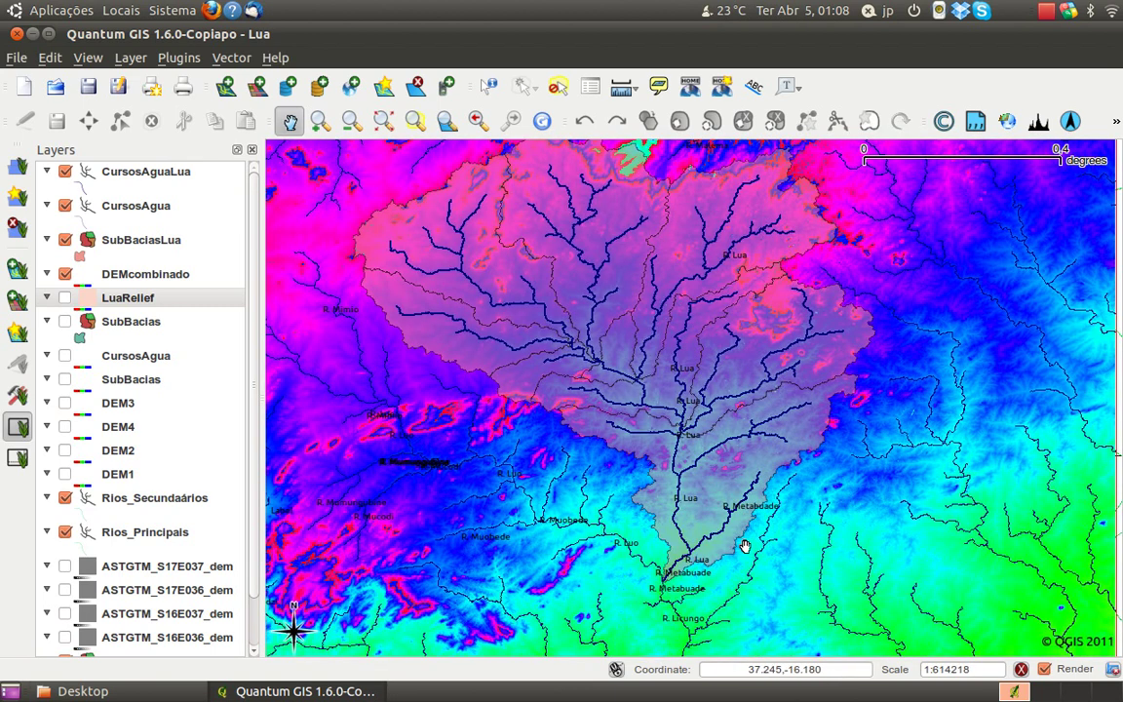
{"action": "left_click_drag", "start_coordinate": [249, 416], "coordinate": [243, 483]}
{"action": "left_click", "coordinate": [164, 572]}
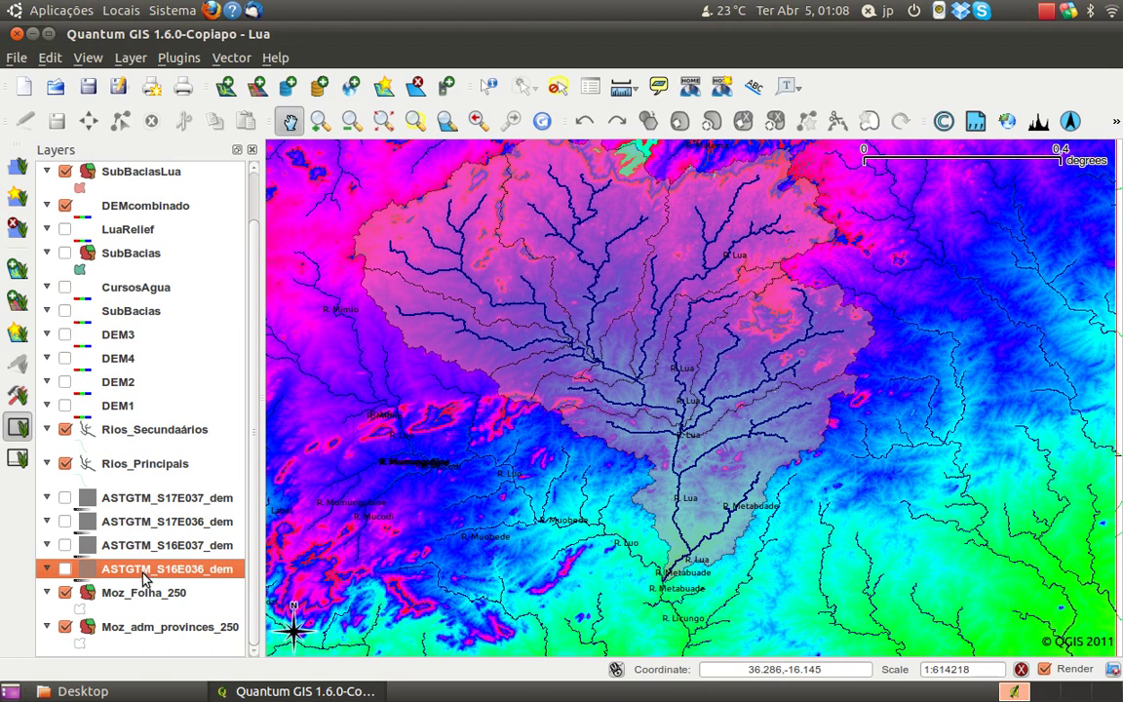
{"action": "right_click", "coordinate": [143, 573]}
{"action": "left_click", "coordinate": [171, 452]}
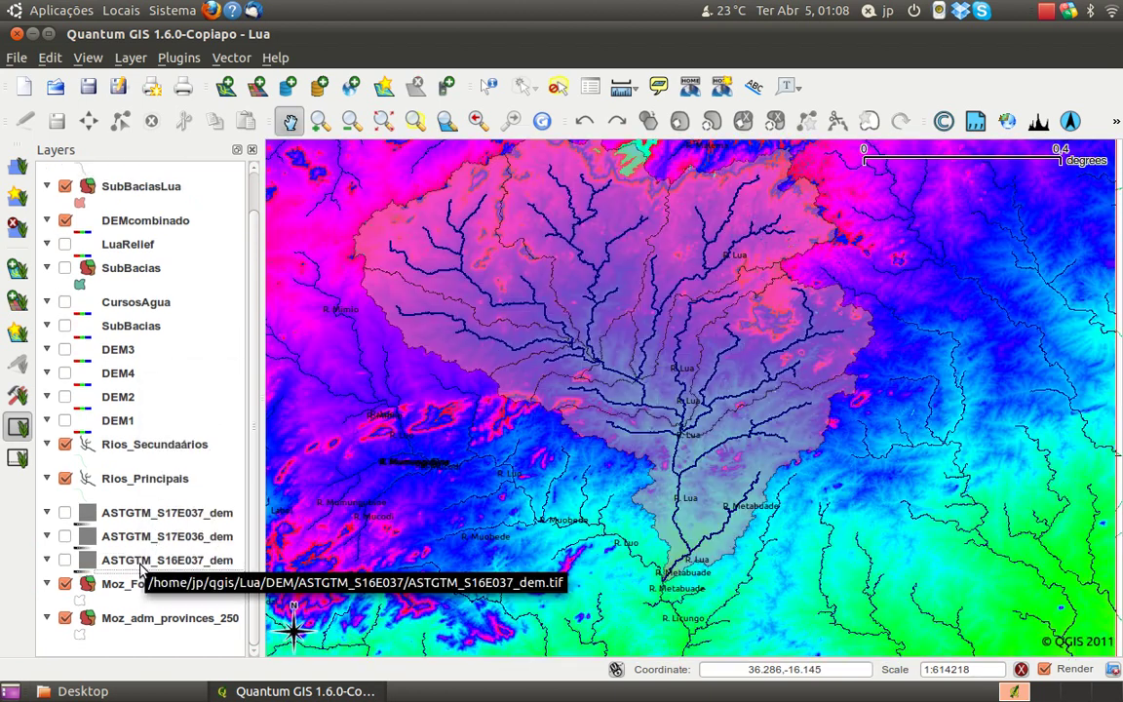
{"action": "left_click", "coordinate": [139, 564]}
{"action": "right_click", "coordinate": [164, 554]}
{"action": "left_click", "coordinate": [227, 440]}
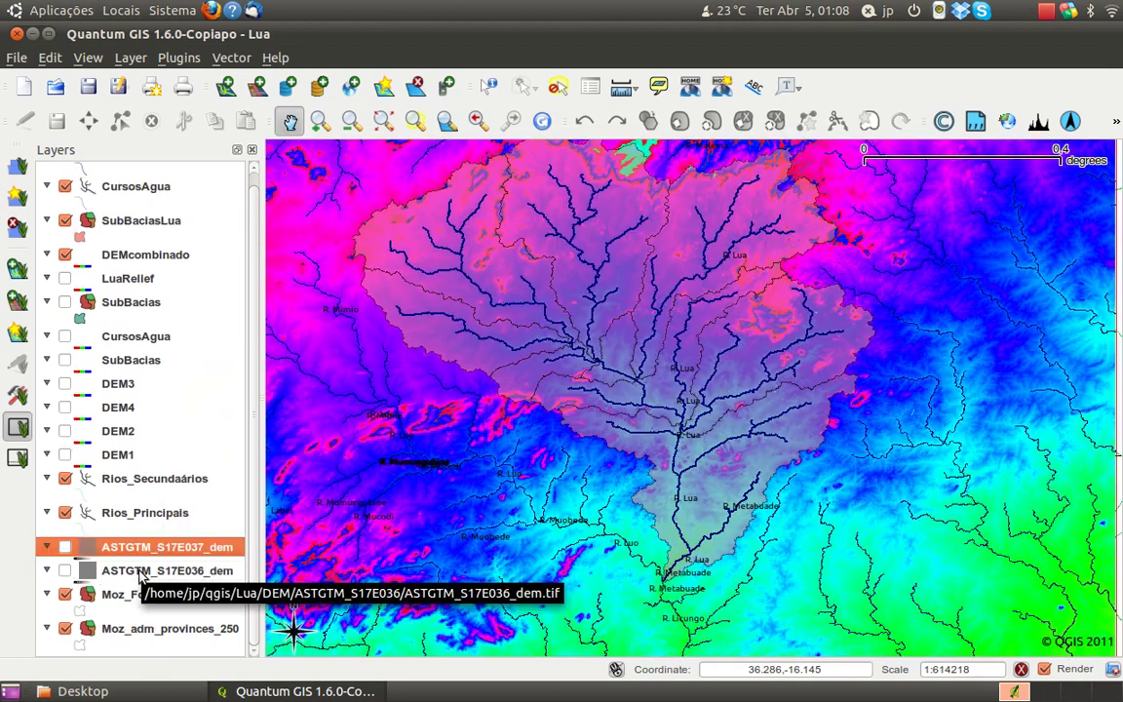
Remove the ASTGTM_S17E036_dem and ASTGTM_S17E037_dem raster layers from the project.
{"action": "left_click", "coordinate": [140, 573]}
{"action": "right_click", "coordinate": [139, 576]}
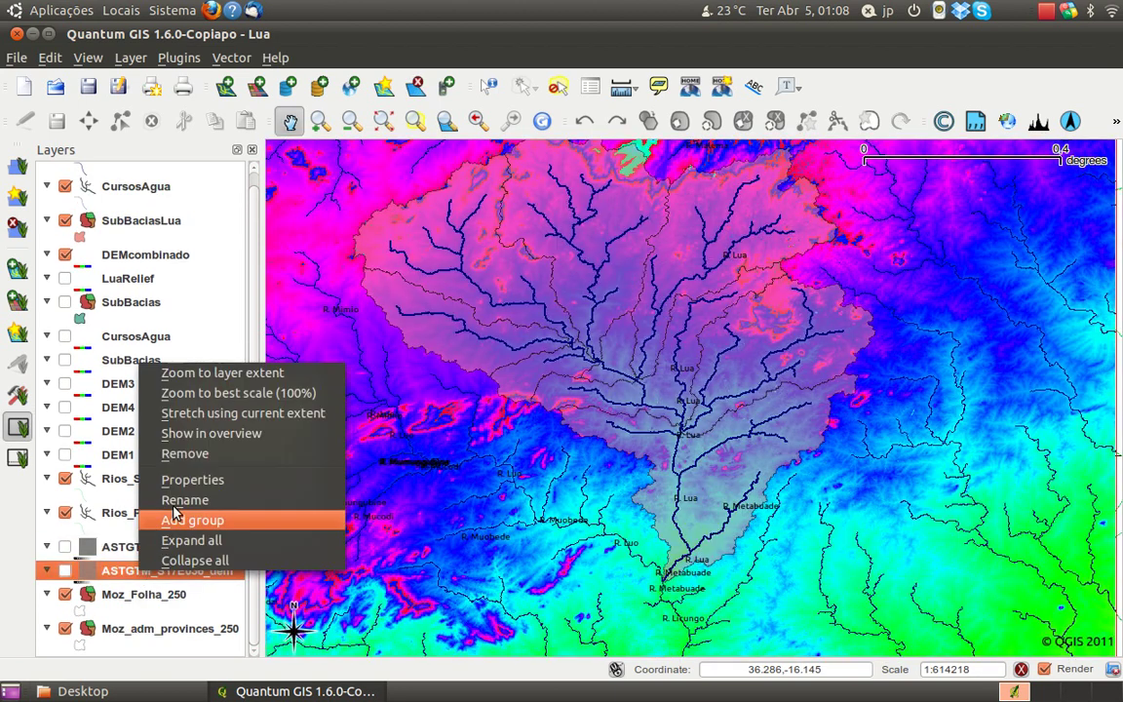
{"action": "left_click", "coordinate": [170, 451]}
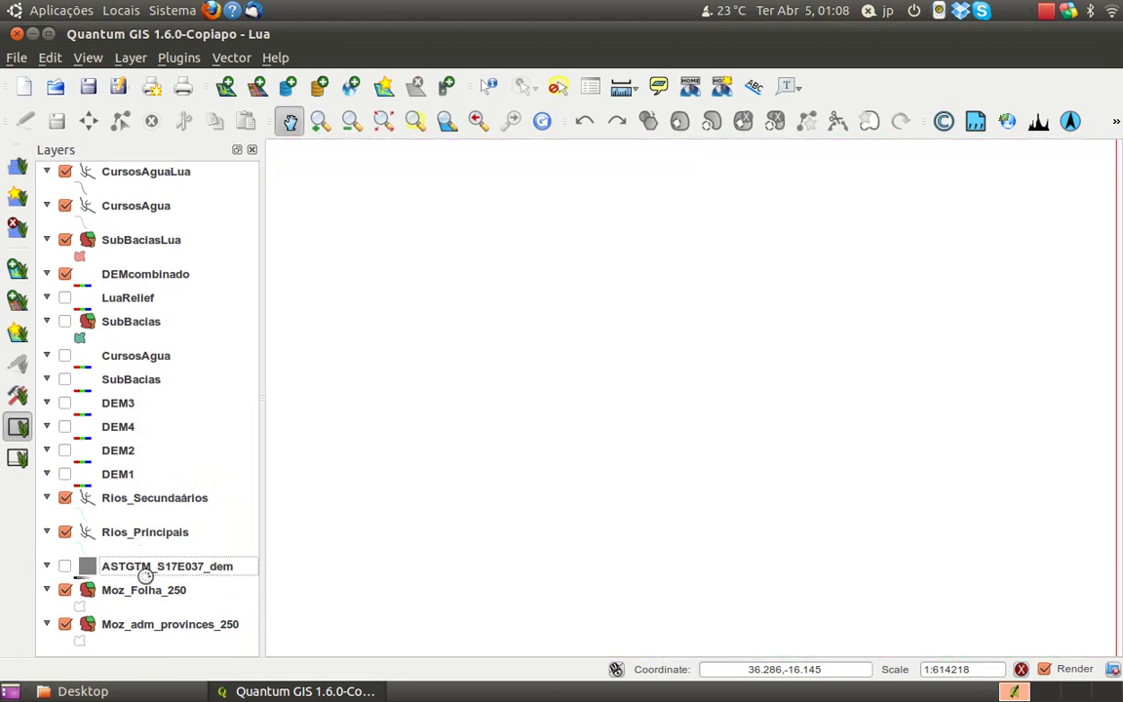
{"action": "left_click", "coordinate": [145, 566]}
{"action": "right_click", "coordinate": [149, 572]}
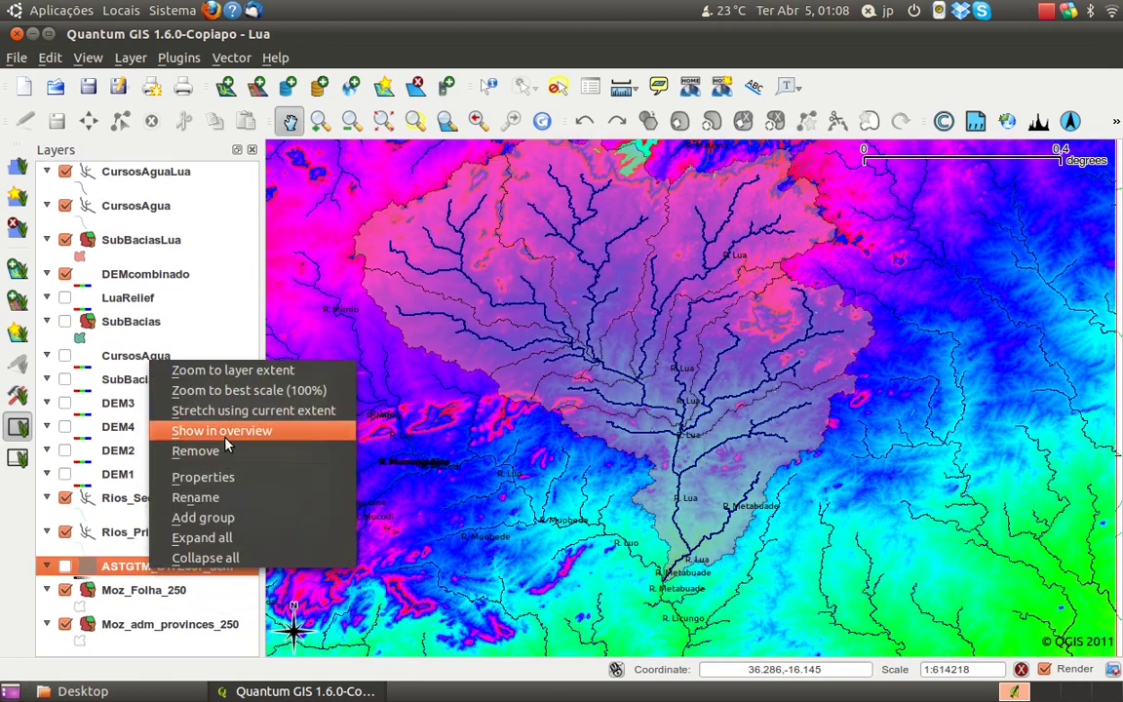
{"action": "left_click", "coordinate": [201, 452]}
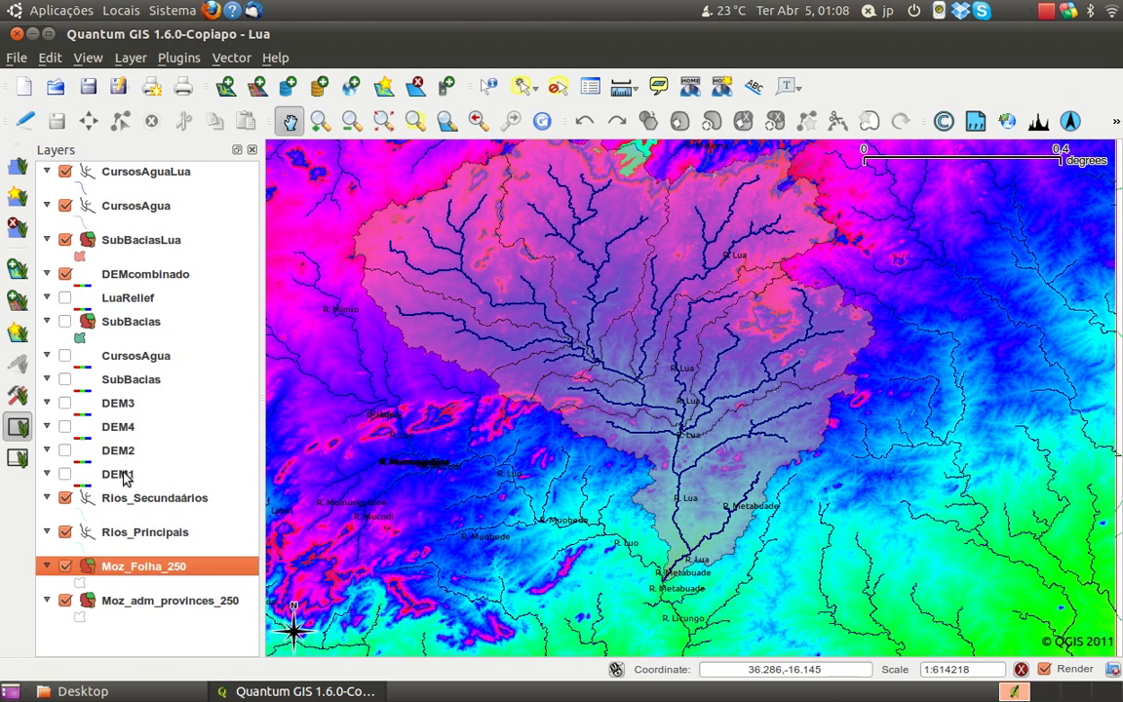
Remove the DEM1 and DEM2 raster layers from the project.
{"action": "left_click", "coordinate": [122, 474]}
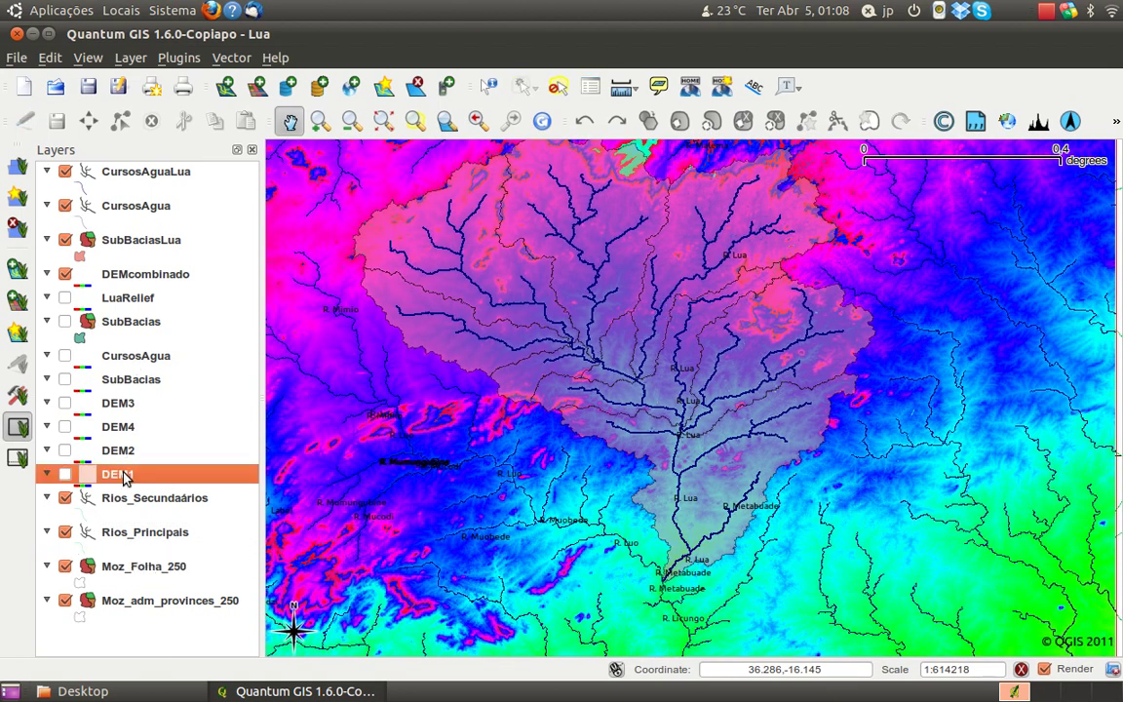
{"action": "right_click", "coordinate": [124, 476]}
{"action": "left_click", "coordinate": [192, 567]}
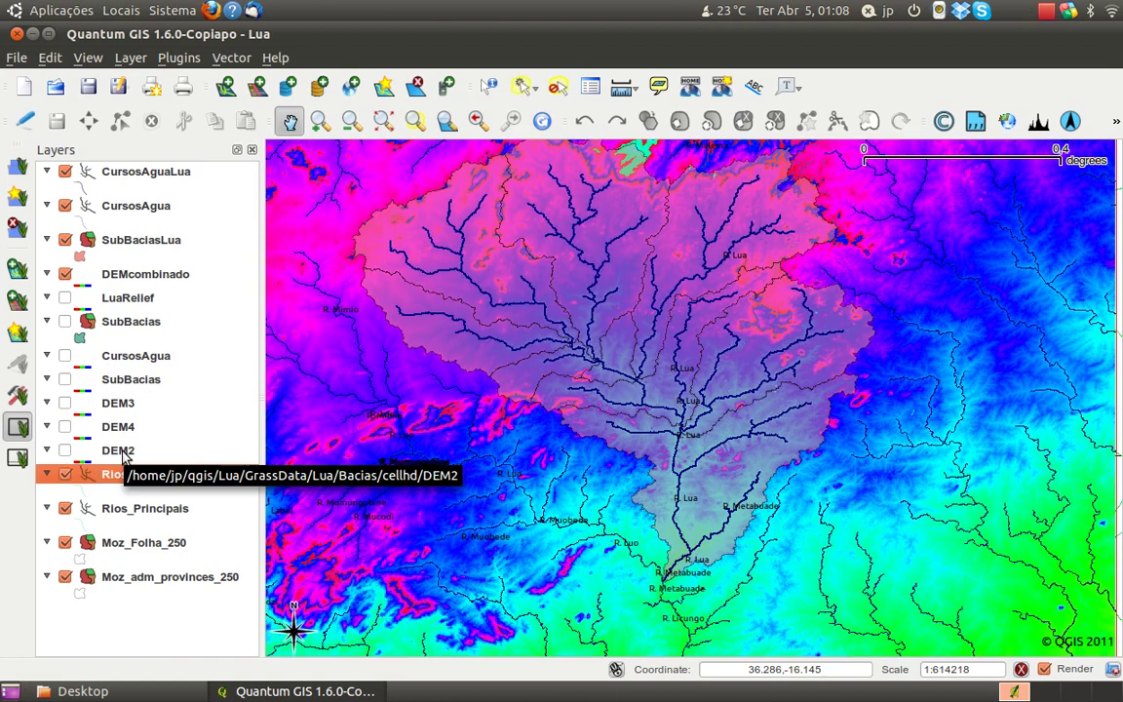
{"action": "left_click", "coordinate": [124, 455]}
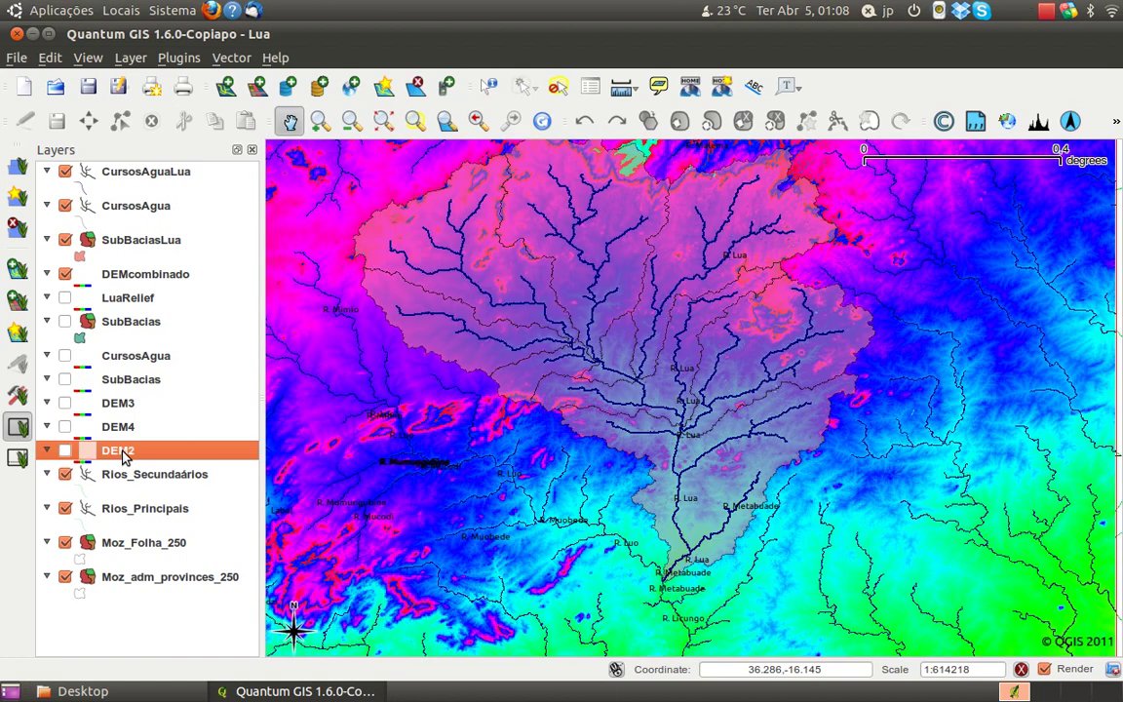
{"action": "right_click", "coordinate": [127, 456]}
{"action": "left_click", "coordinate": [153, 543]}
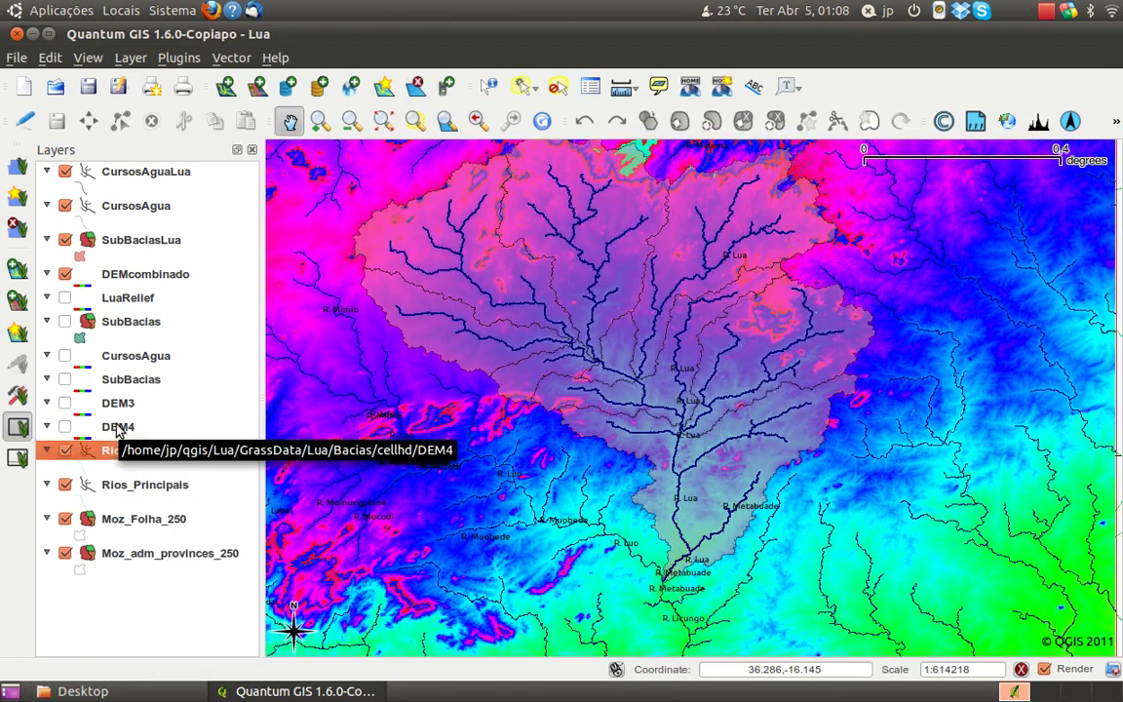
Remove the DEM4 and DEM3 raster layers from the project.
{"action": "left_click", "coordinate": [118, 427]}
{"action": "right_click", "coordinate": [141, 429]}
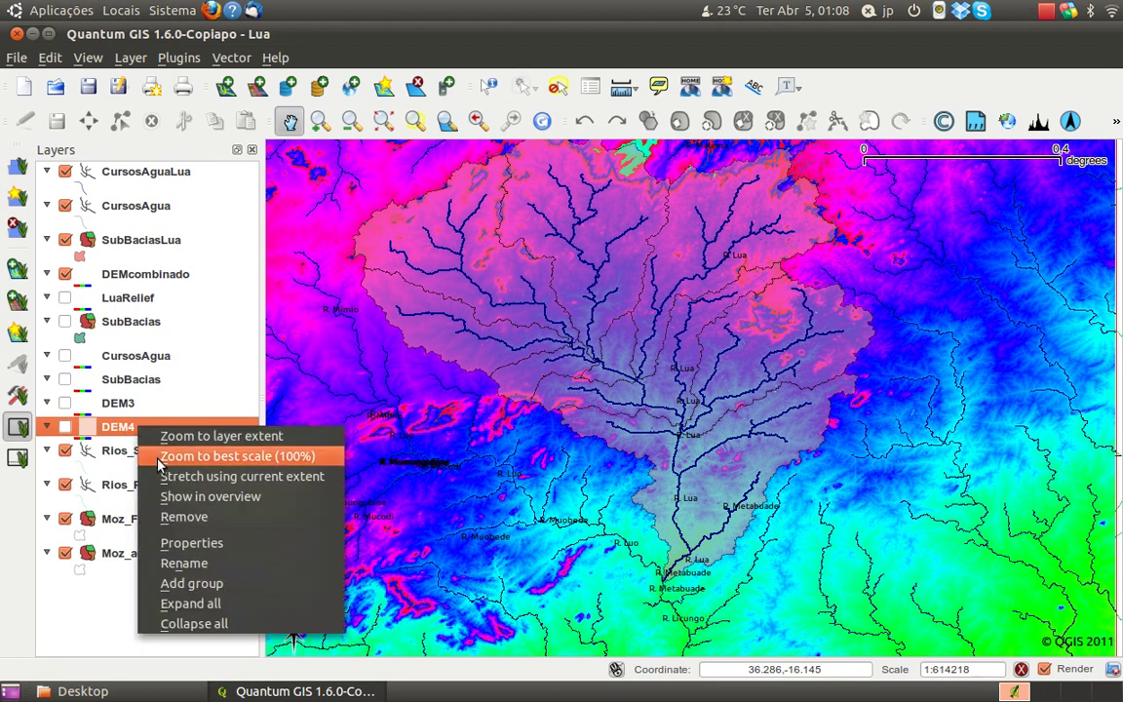
{"action": "left_click", "coordinate": [166, 517]}
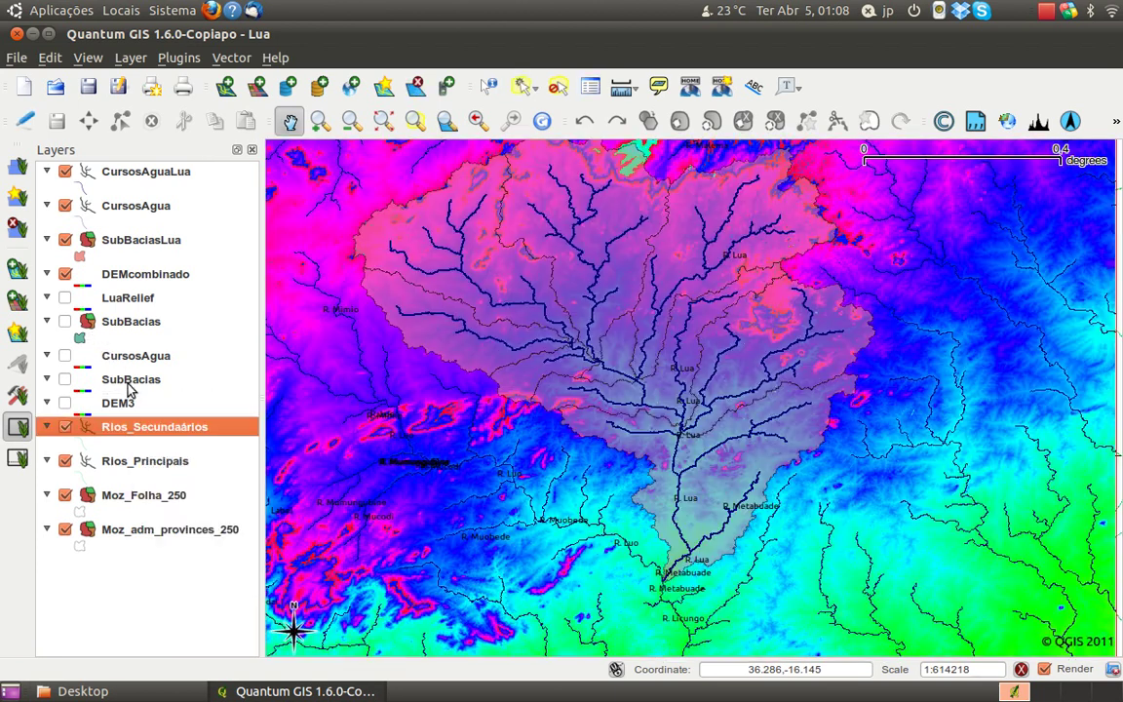
{"action": "left_click", "coordinate": [120, 405]}
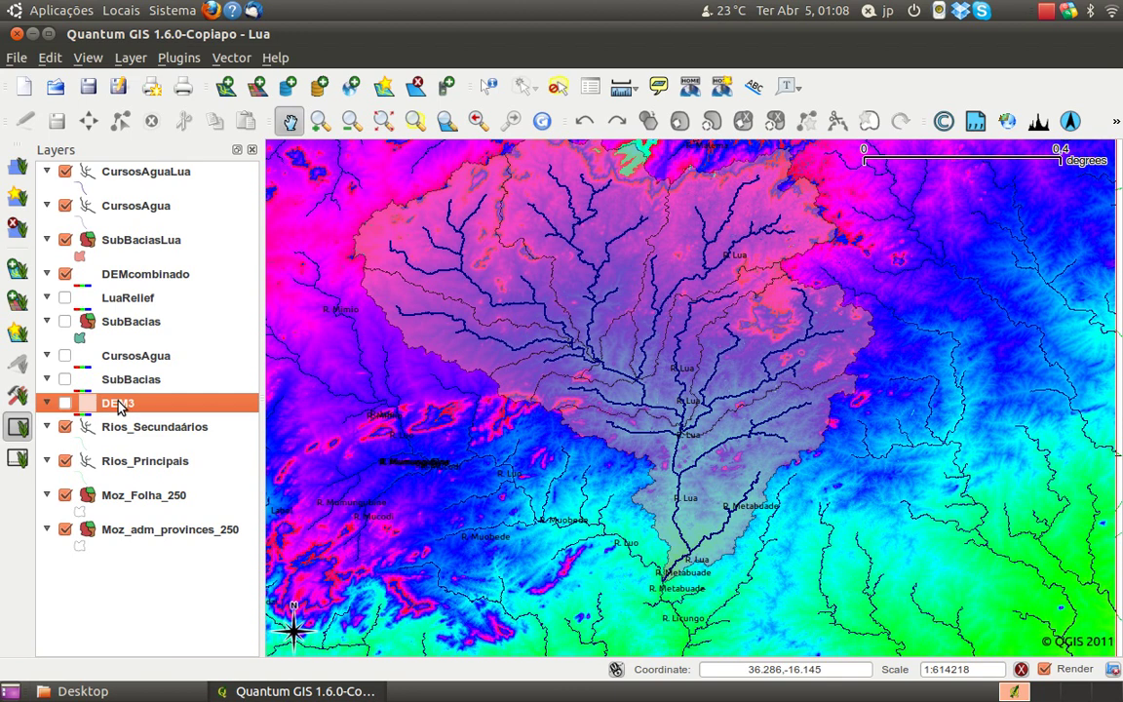
{"action": "right_click", "coordinate": [120, 405]}
{"action": "left_click", "coordinate": [190, 493]}
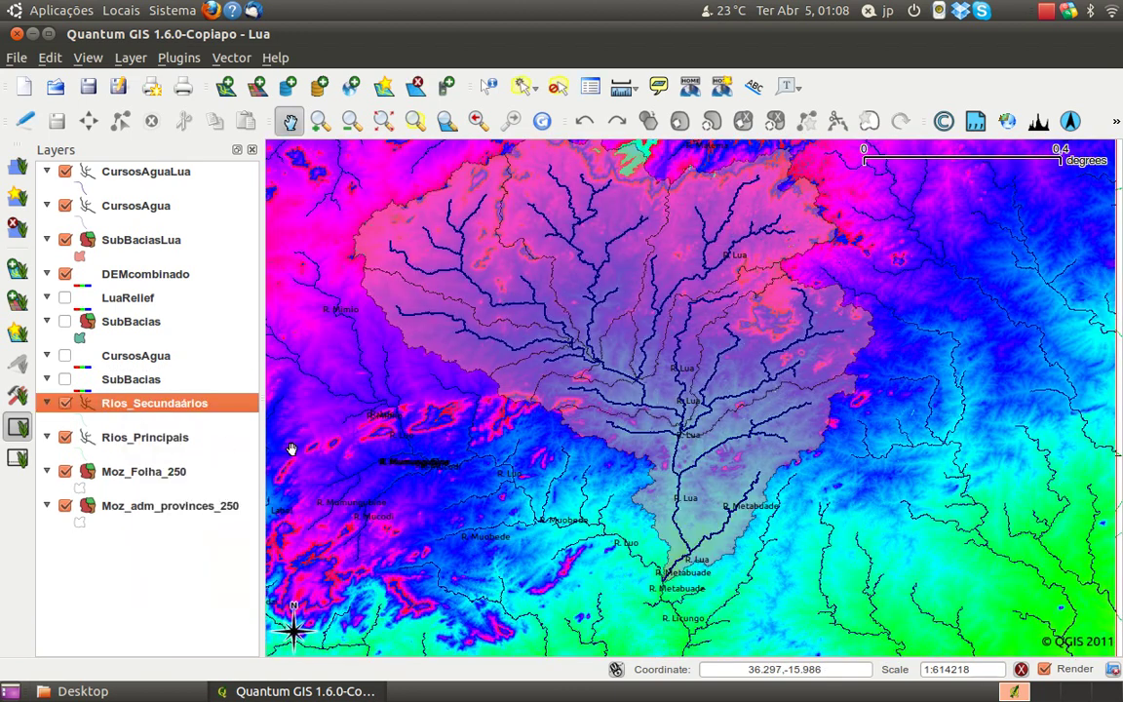
Hide the DEMcombinado layer so the rivers and Lua sub-basins draw on a plain background.
{"action": "left_click_drag", "start_coordinate": [573, 396], "coordinate": [584, 421]}
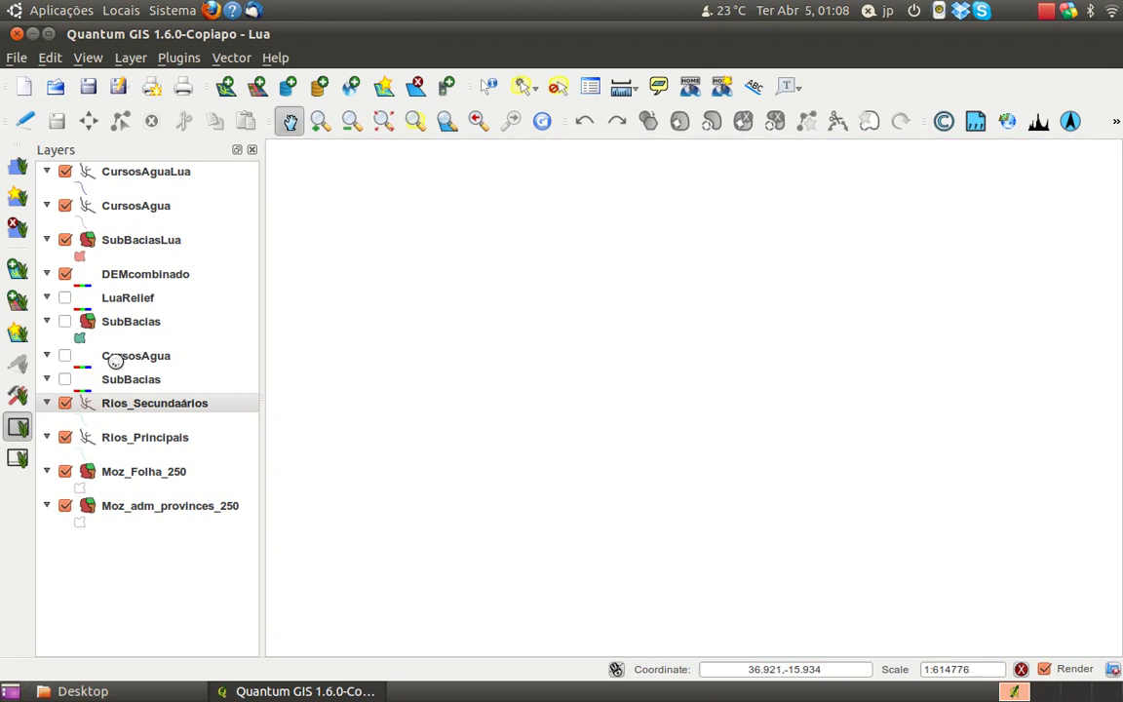
{"action": "left_click", "coordinate": [65, 275]}
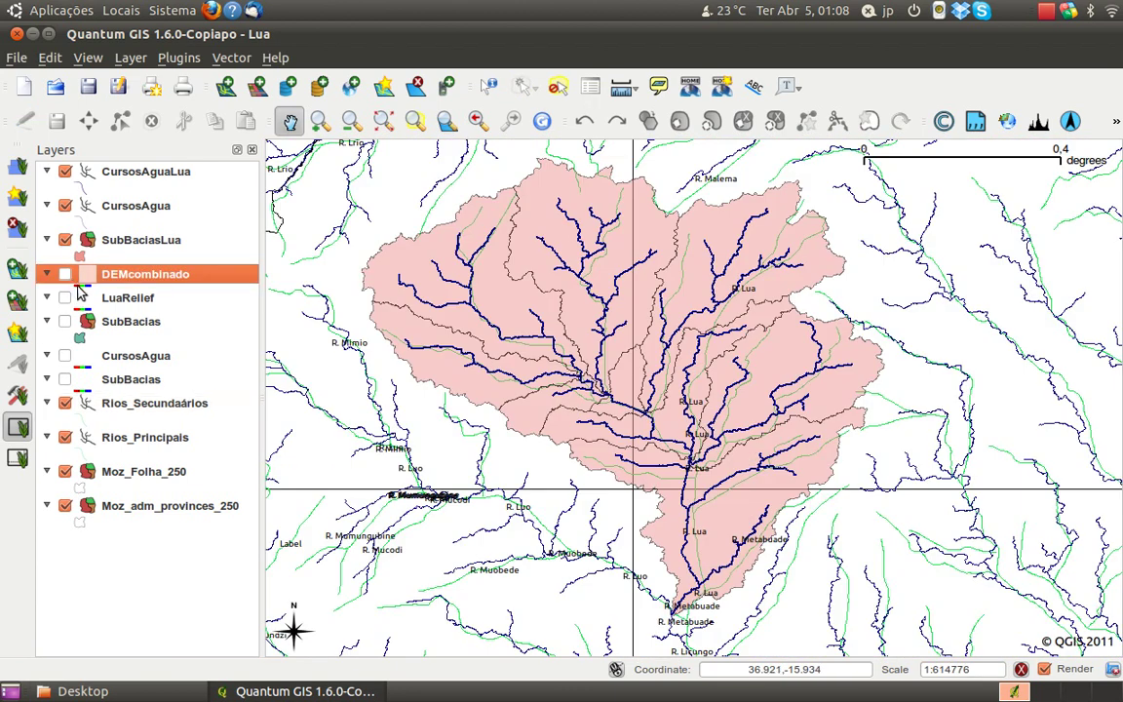
{"action": "left_click_drag", "start_coordinate": [609, 421], "coordinate": [612, 430]}
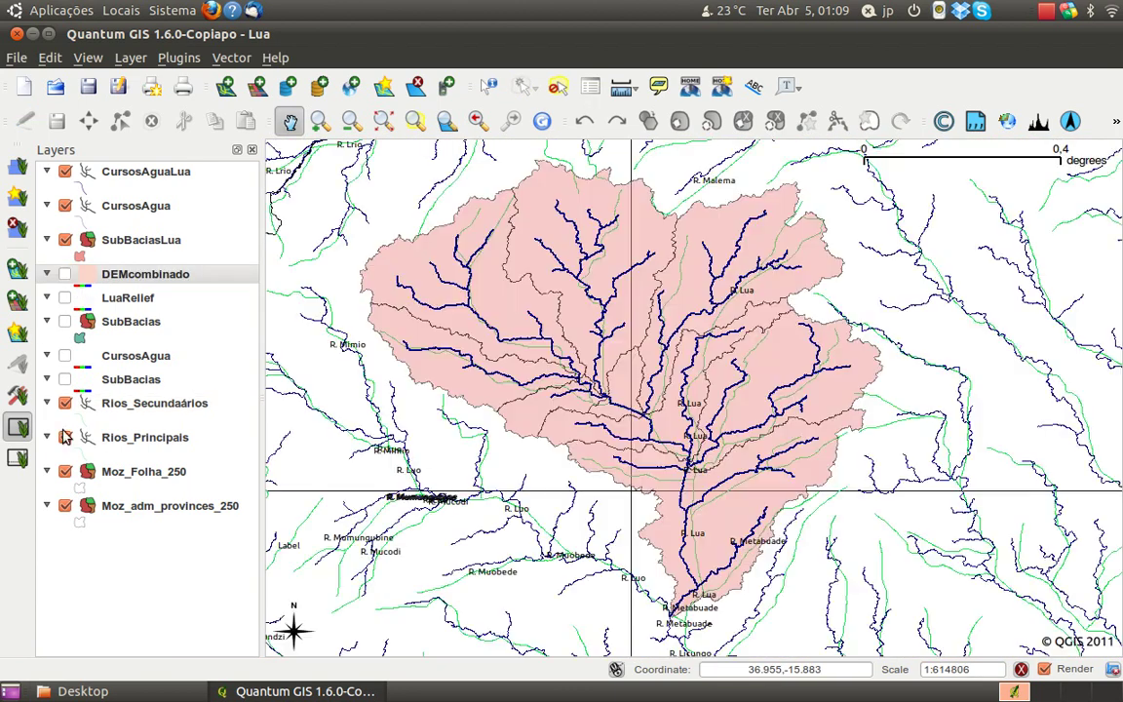
Toggle the Rios_Principais and Rios_Secundaários layers off and on to compare the mapped rivers with the delineated watercourses.
{"action": "left_click", "coordinate": [66, 438]}
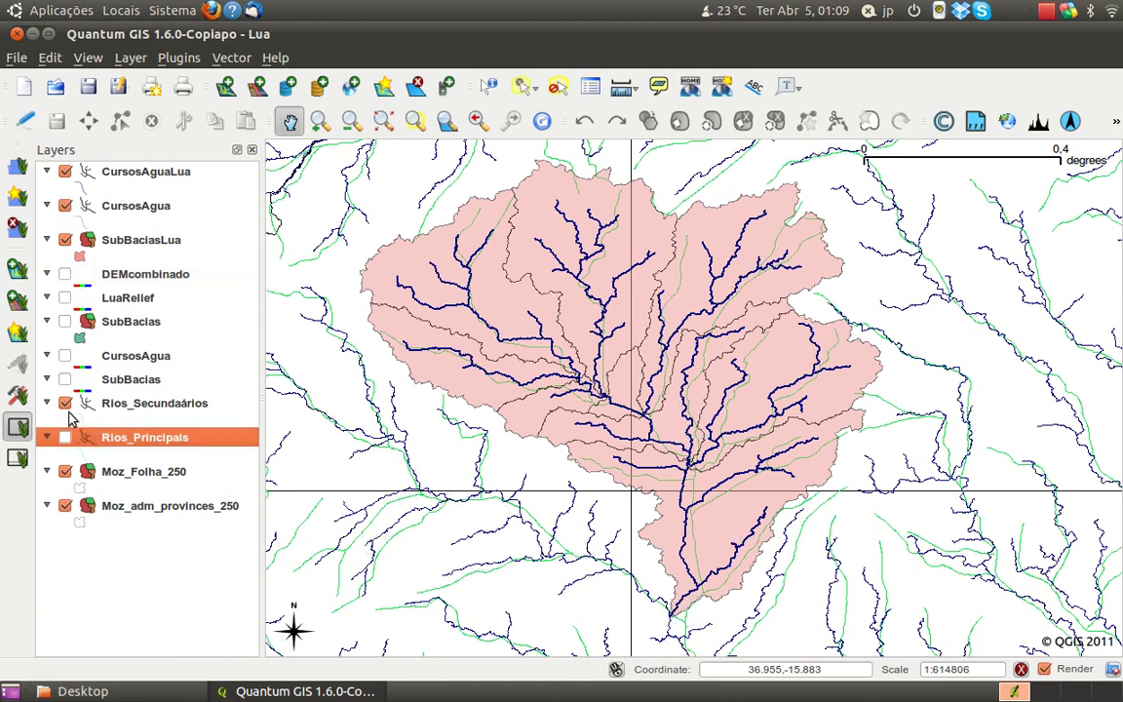
{"action": "left_click", "coordinate": [65, 404]}
{"action": "left_click", "coordinate": [67, 408]}
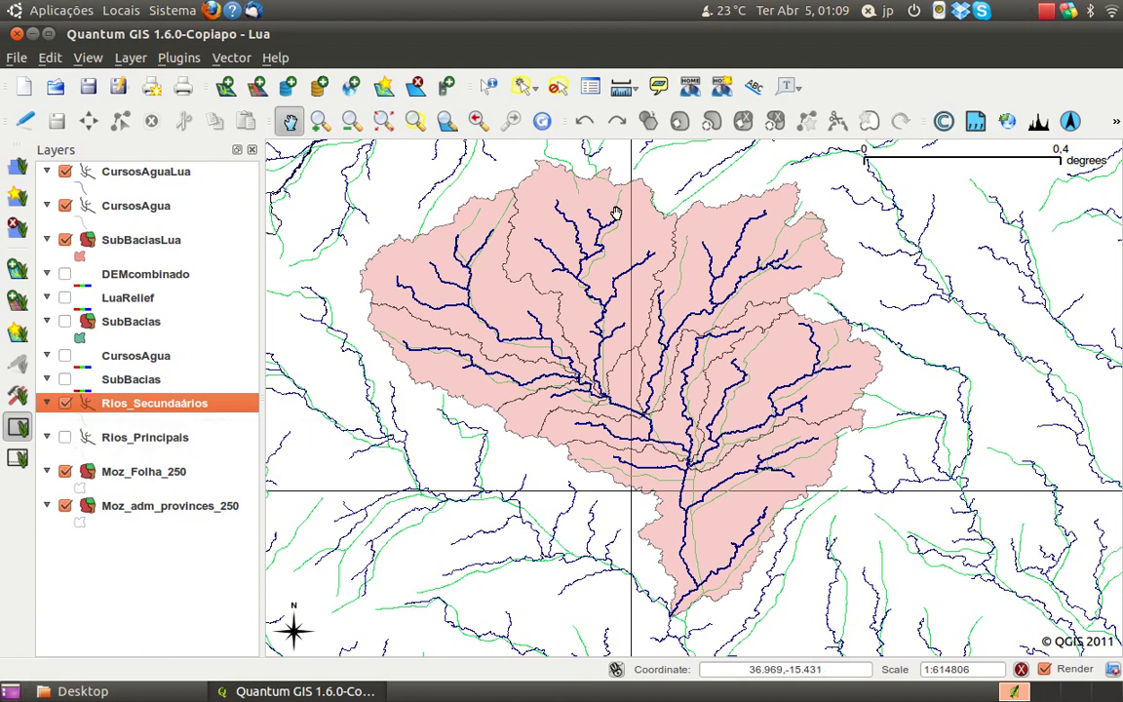
{"action": "left_click", "coordinate": [65, 437]}
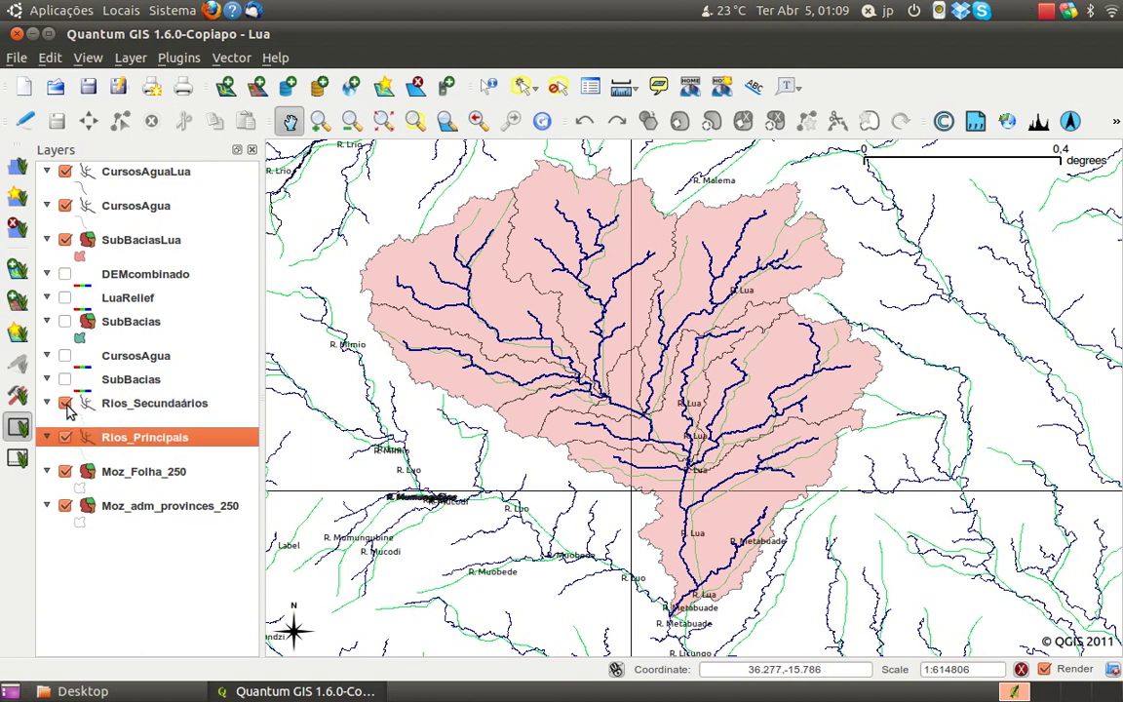
Hide the Rios_Secundaários and Rios_Principais layers, leaving the delineated watercourses over the Lua sub-basins.
{"action": "left_click", "coordinate": [65, 406]}
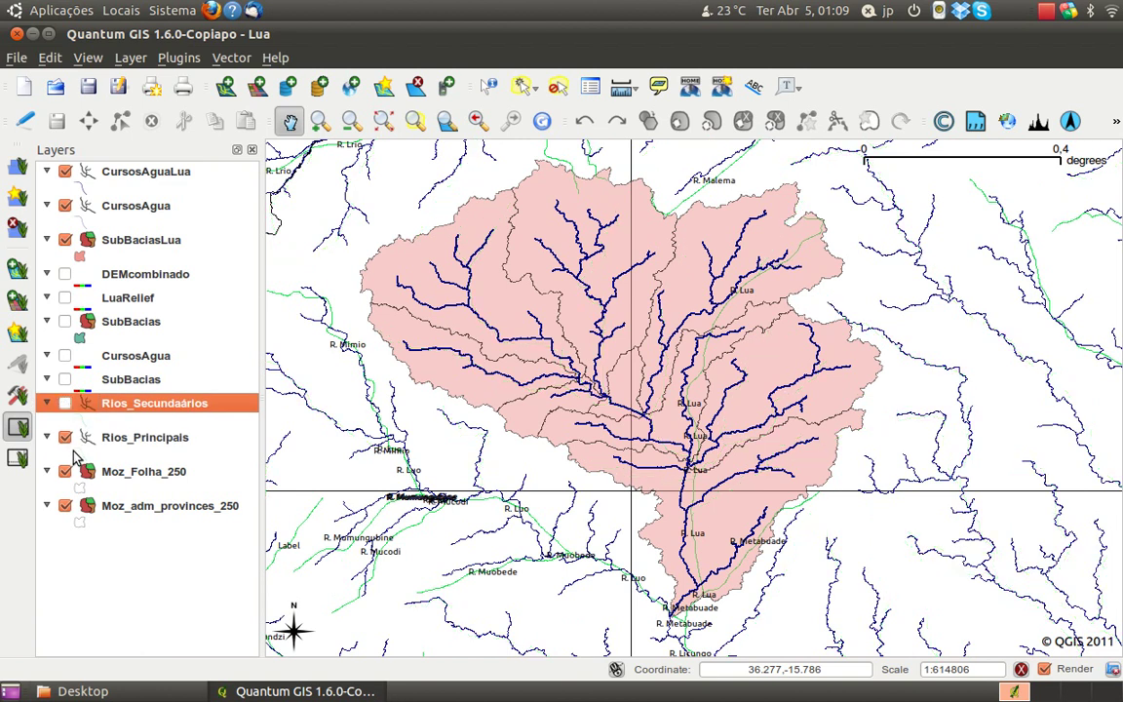
{"action": "left_click", "coordinate": [64, 437]}
{"action": "left_click_drag", "start_coordinate": [710, 426], "coordinate": [710, 427]}
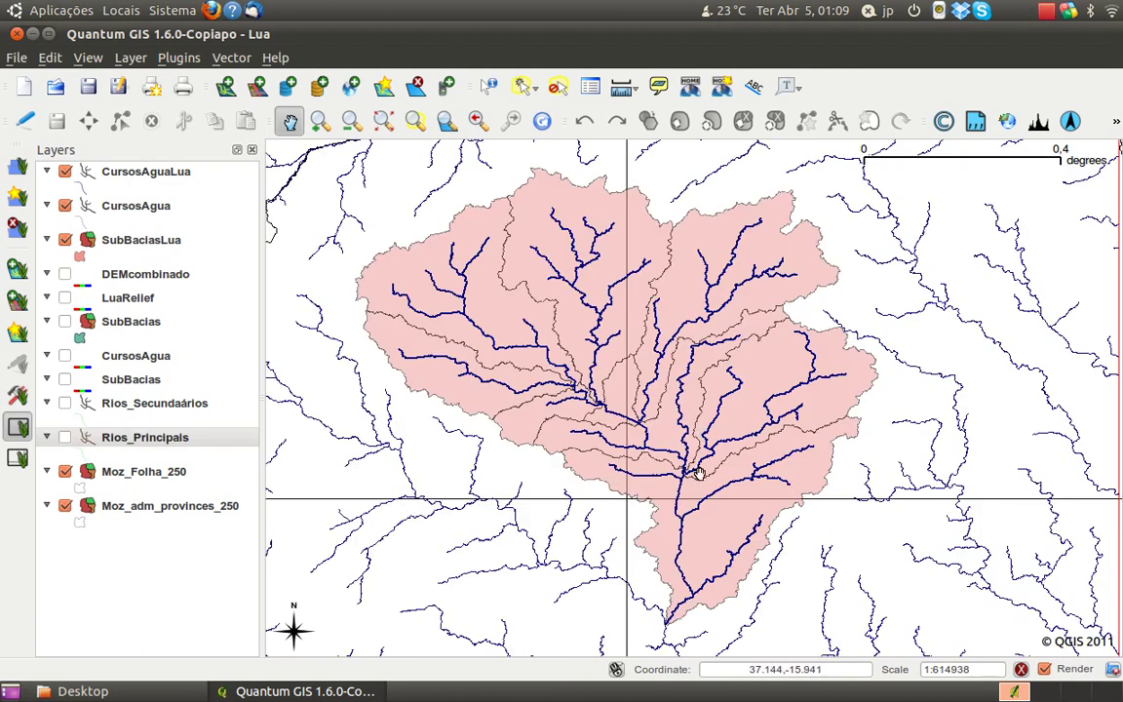
{"action": "scroll", "coordinate": [749, 555], "scroll_direction": "up", "scroll_amount": 1}
{"action": "scroll", "coordinate": [739, 546], "scroll_direction": "down", "scroll_amount": 1}
Bring up the GRASS tools for Lua/Bacias and close the module left open from the earlier work.
{"action": "left_click", "coordinate": [17, 397]}
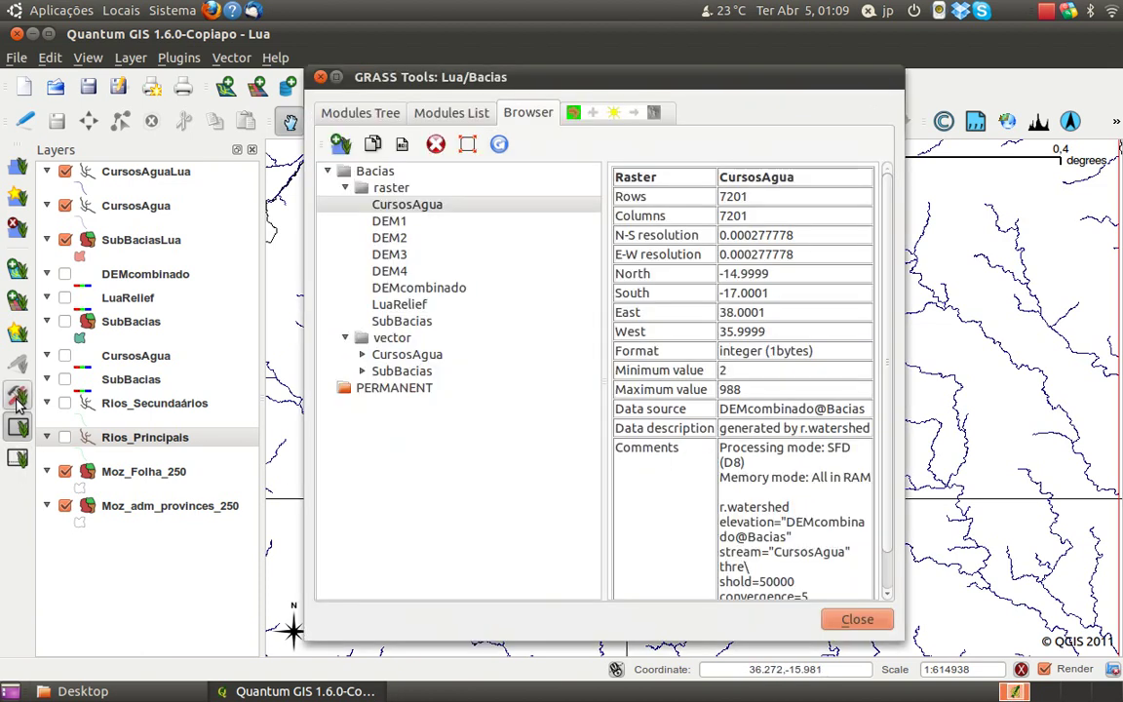
{"action": "left_click", "coordinate": [597, 113]}
{"action": "left_click", "coordinate": [751, 564]}
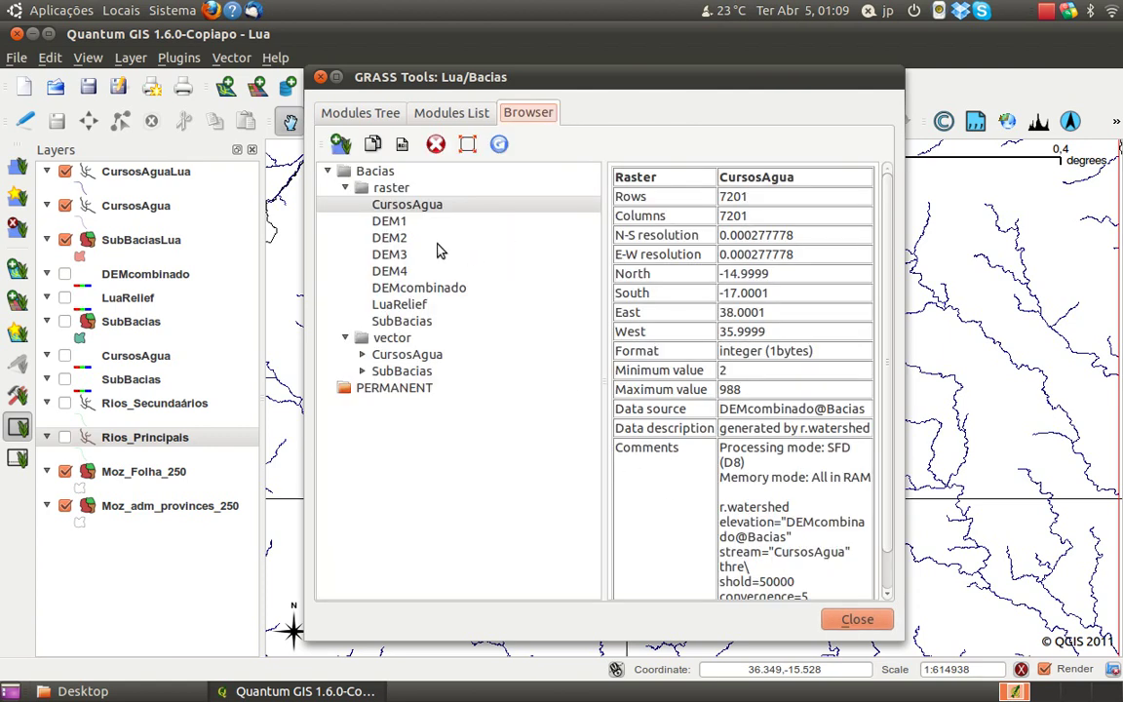
Search the GRASS modules for "conto" and open r.contour, which creates vector contours at specified steps.
{"action": "left_click", "coordinate": [444, 119]}
{"action": "left_click", "coordinate": [396, 581]}
{"action": "double_click", "coordinate": [396, 580]}
{"action": "type", "text": "conto"}
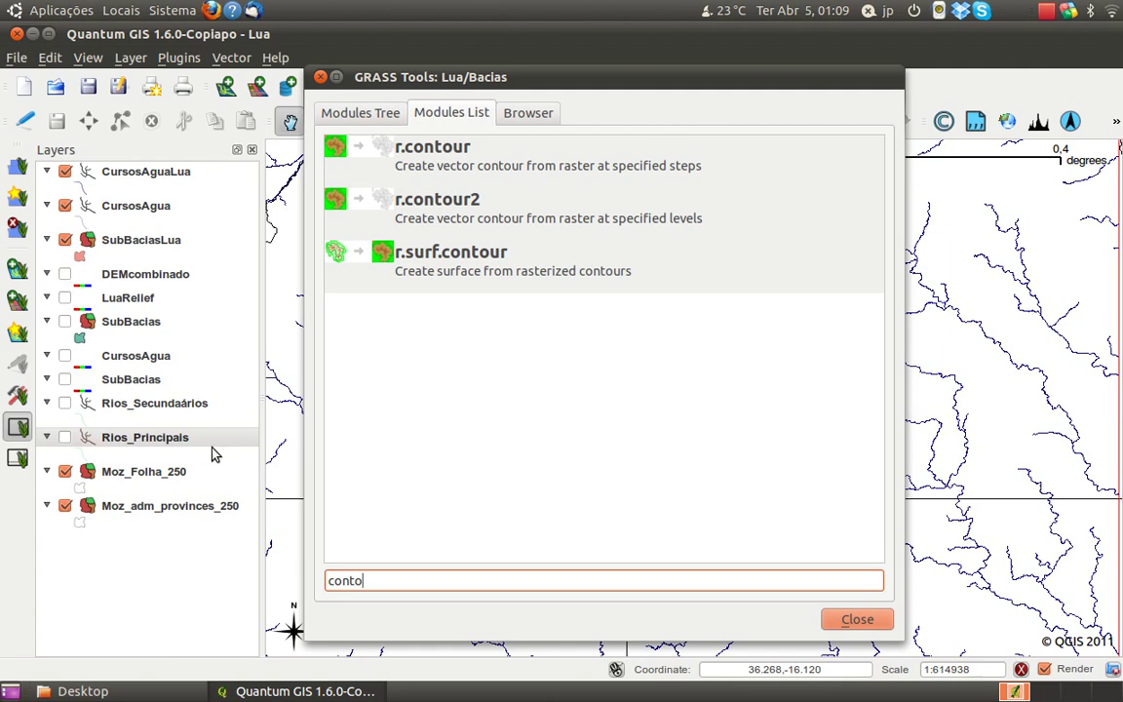
{"action": "left_click", "coordinate": [464, 170]}
{"action": "double_click", "coordinate": [464, 169]}
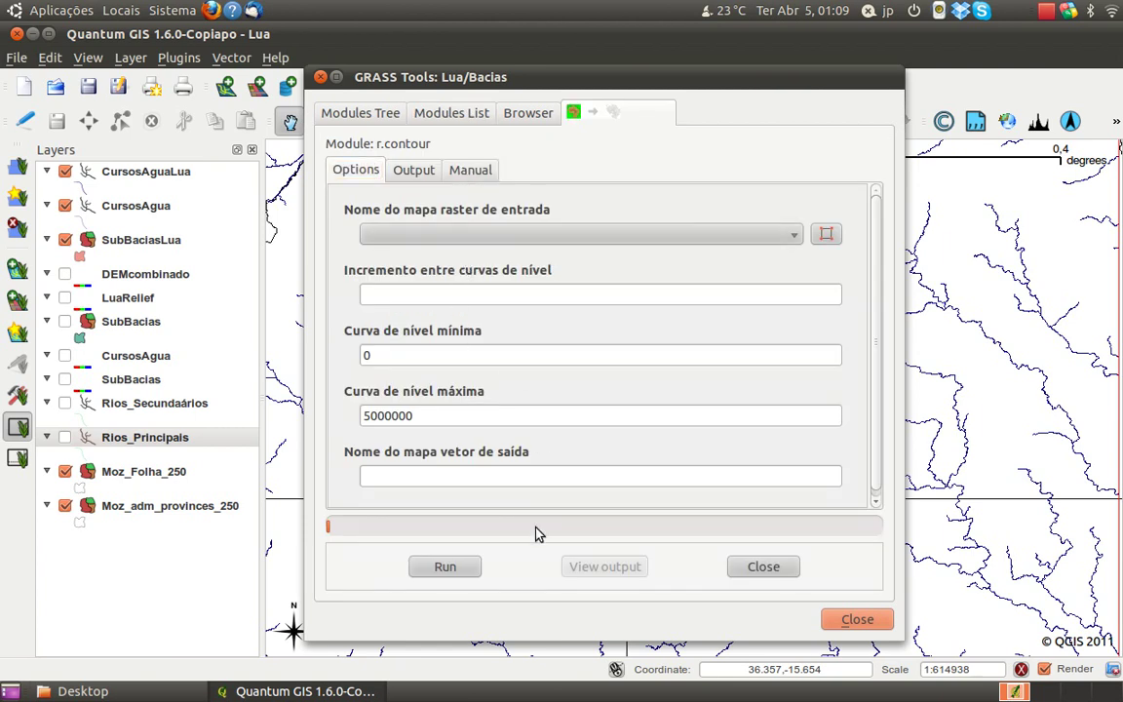
Show the DEMcombinado layer so it serves as the r.contour input raster, and set the contour increment to 100.
{"action": "left_click", "coordinate": [65, 274]}
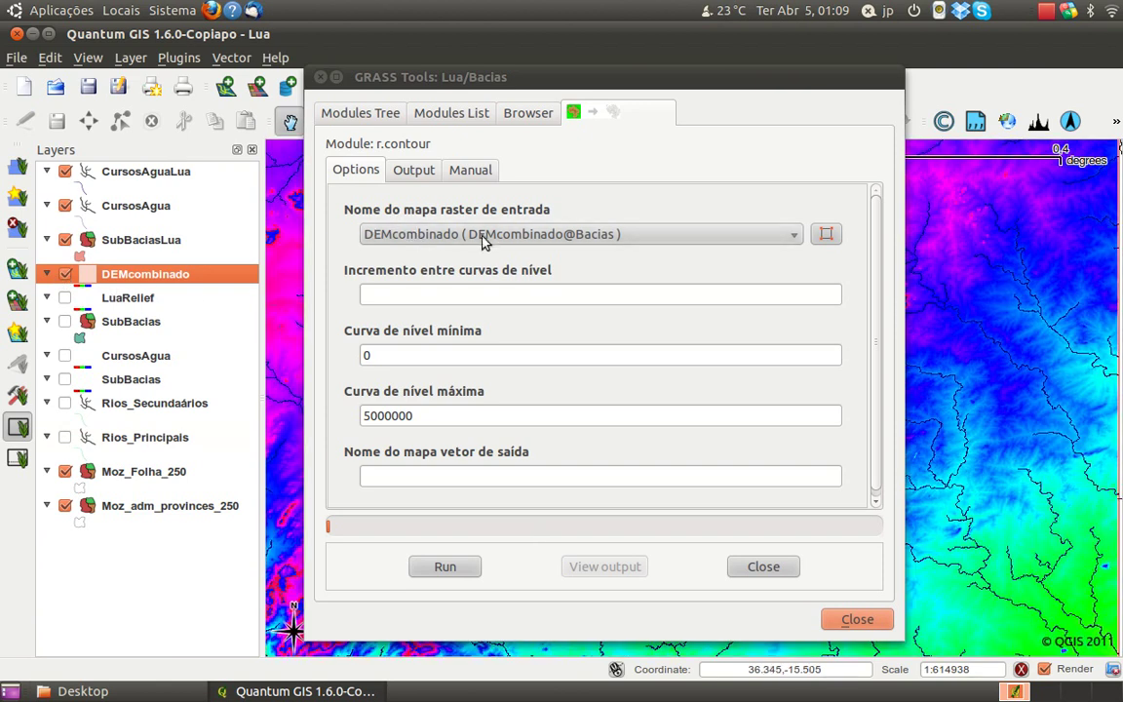
{"action": "left_click", "coordinate": [479, 292]}
{"action": "left_click", "coordinate": [503, 300]}
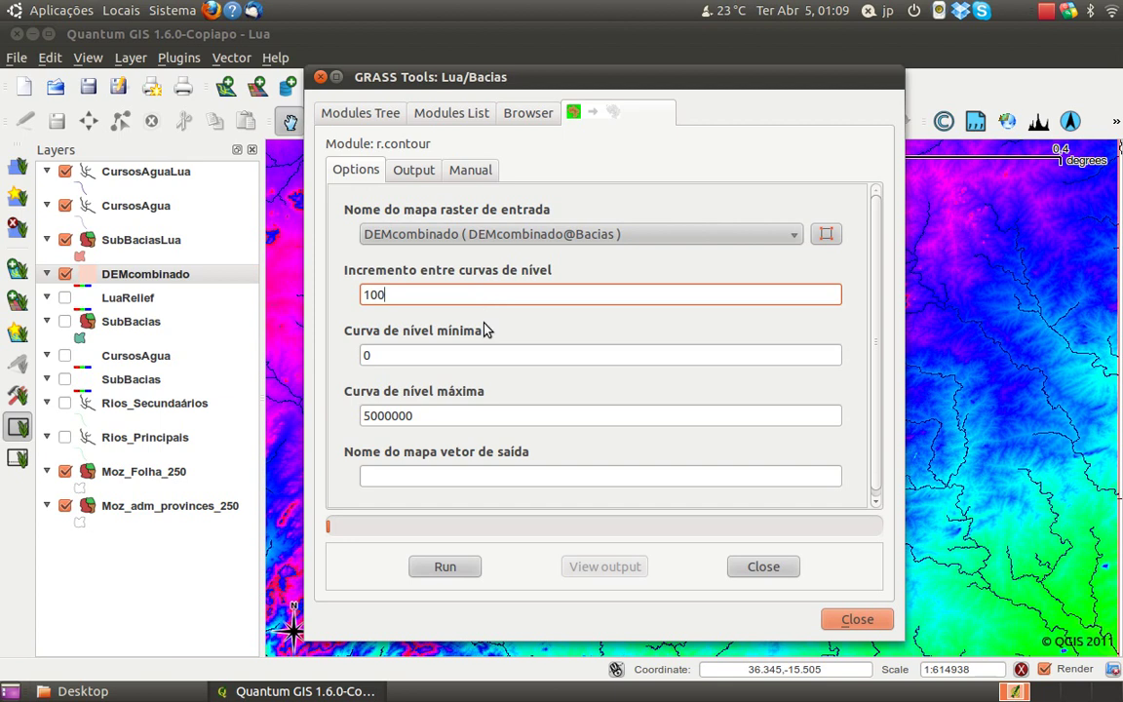
Set the maximum contour level in r.contour to 4000.
{"action": "left_click", "coordinate": [447, 359]}
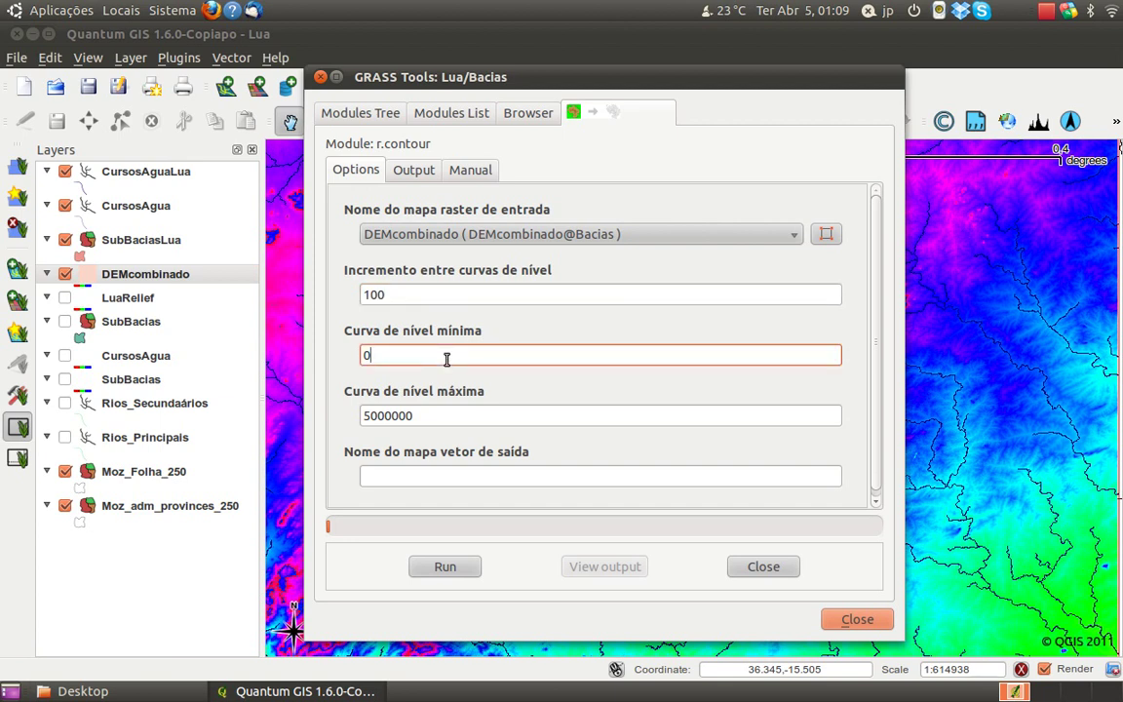
{"action": "left_click", "coordinate": [442, 418]}
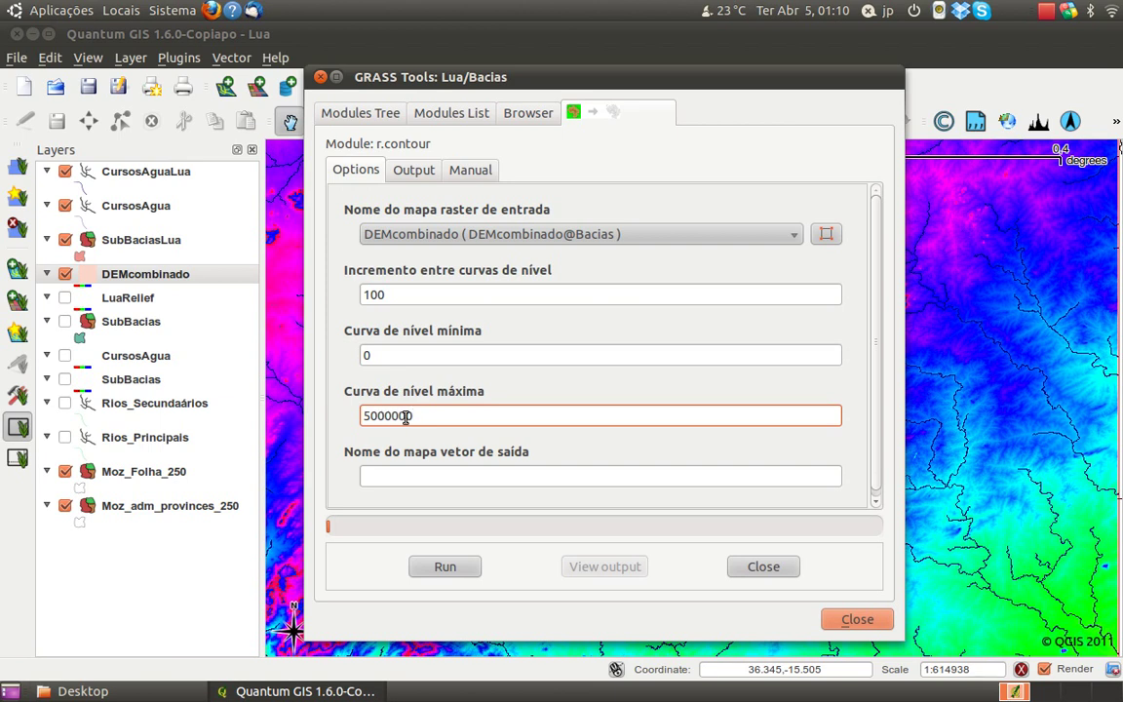
{"action": "left_click_drag", "start_coordinate": [414, 416], "coordinate": [374, 420]}
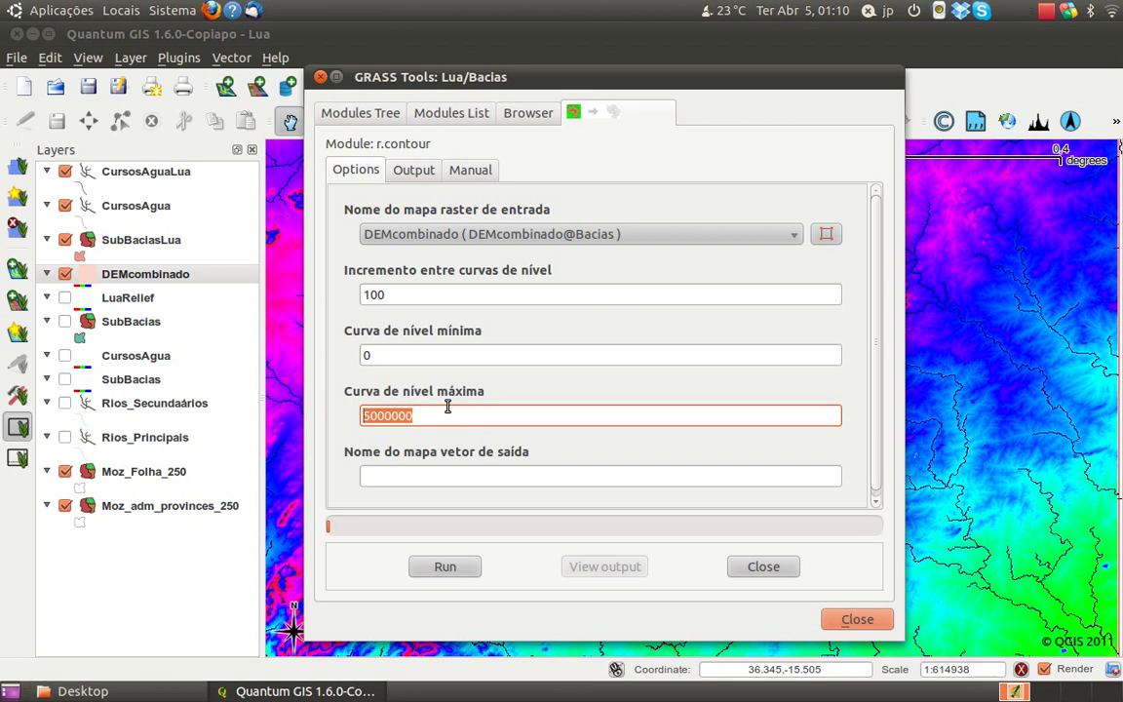
{"action": "type", "text": "4"}
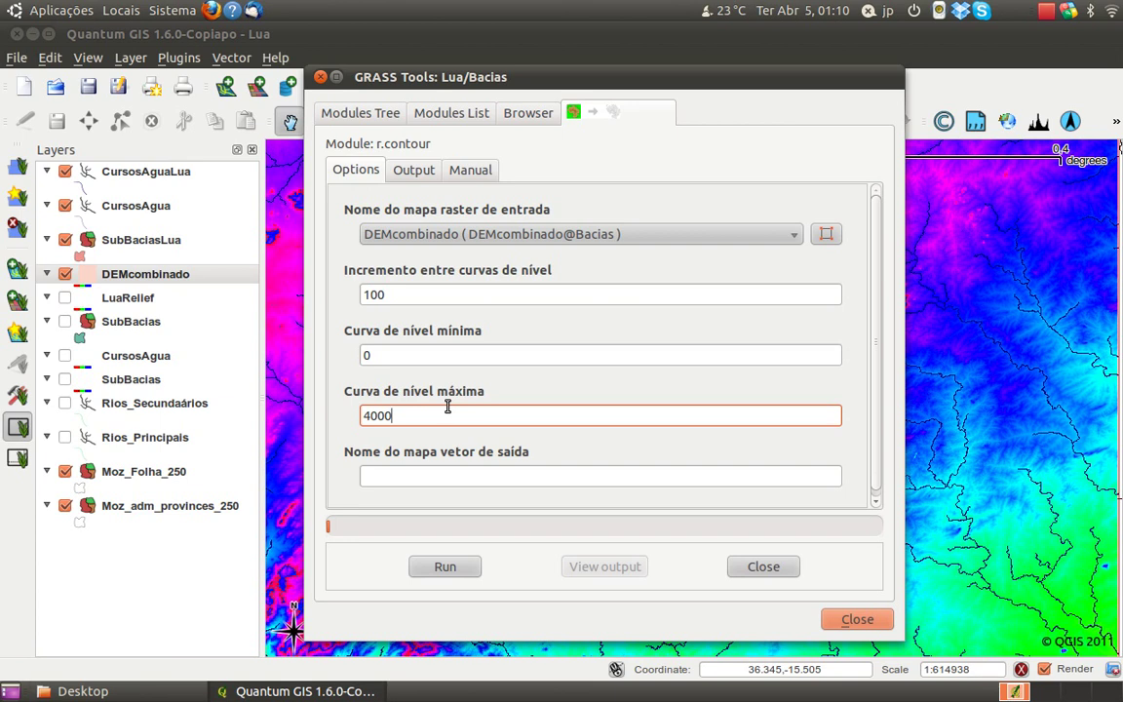
{"action": "left_click", "coordinate": [436, 358]}
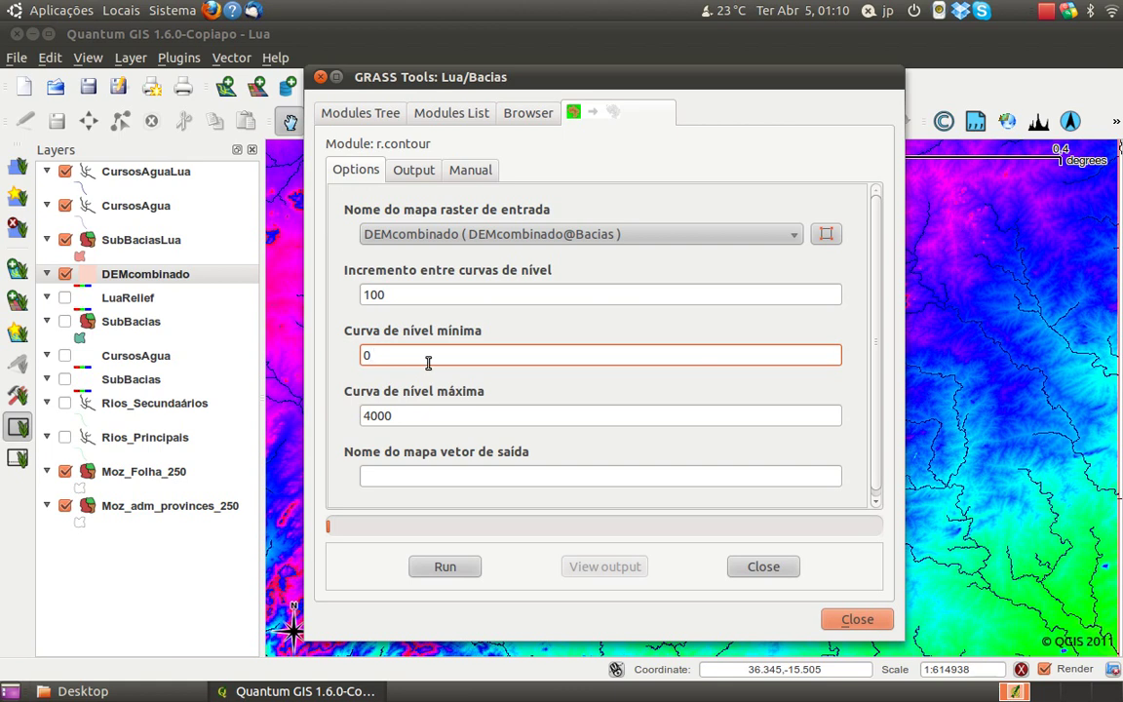
Name the output vector map CurvasNivel100, run r.contour, review its log and add the resulting contours to the map.
{"action": "left_click", "coordinate": [424, 477]}
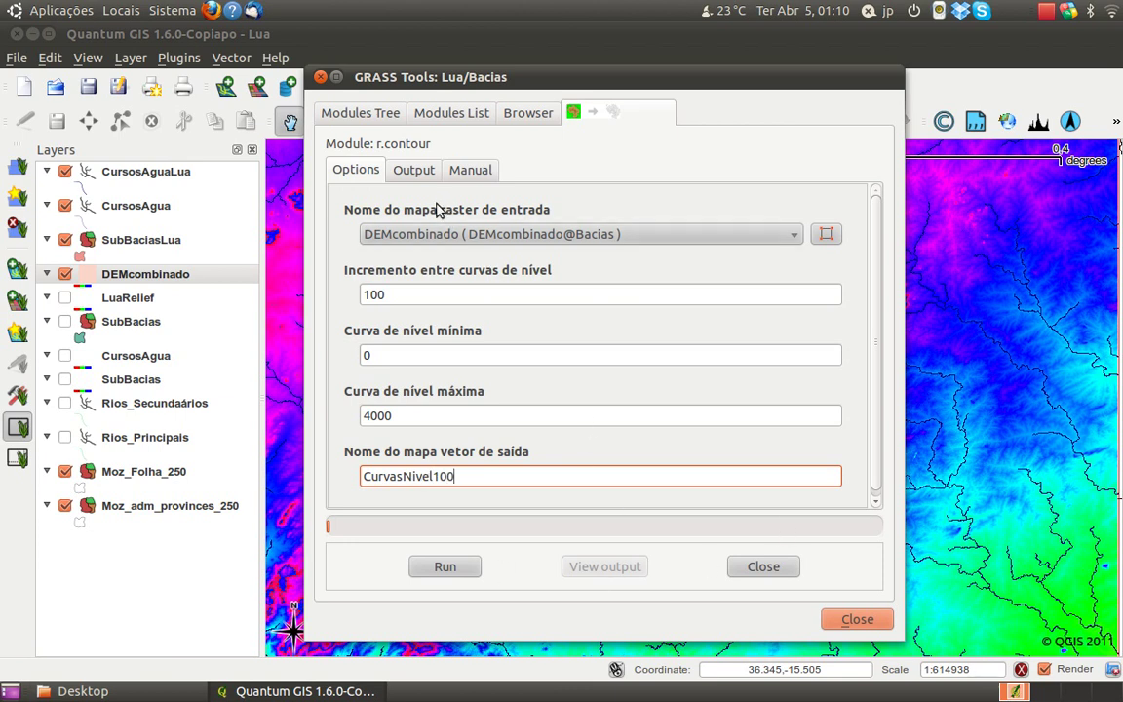
{"action": "left_click", "coordinate": [455, 572]}
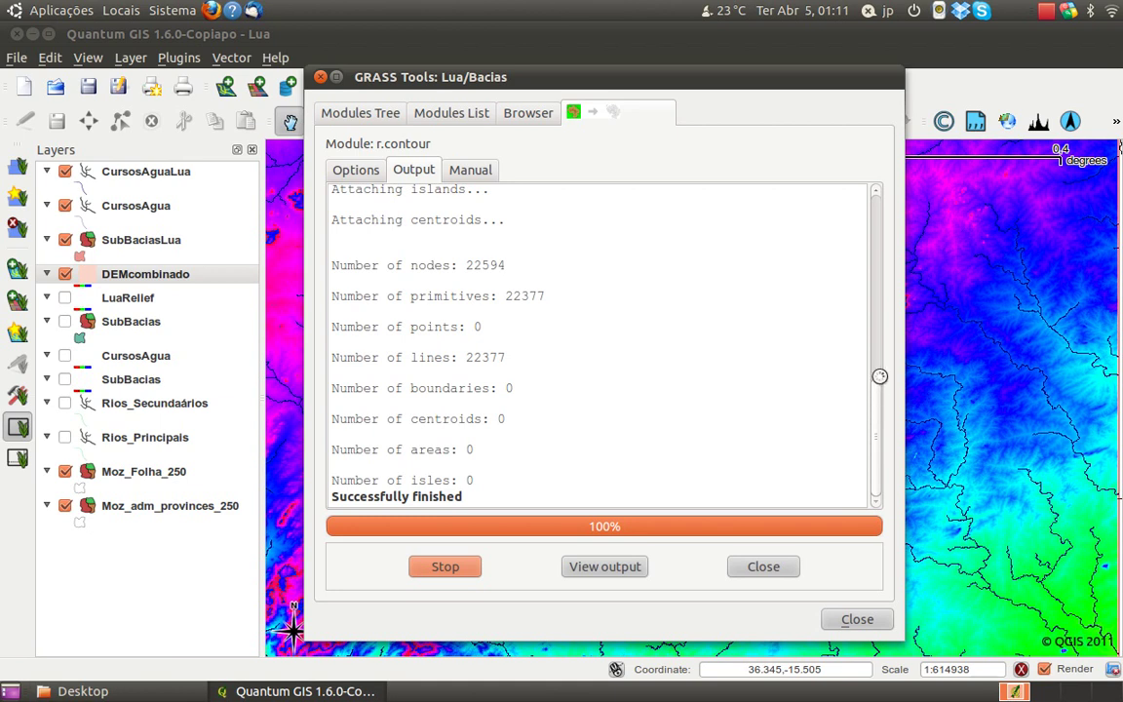
{"action": "scroll", "coordinate": [804, 379], "scroll_direction": "up", "scroll_amount": 3}
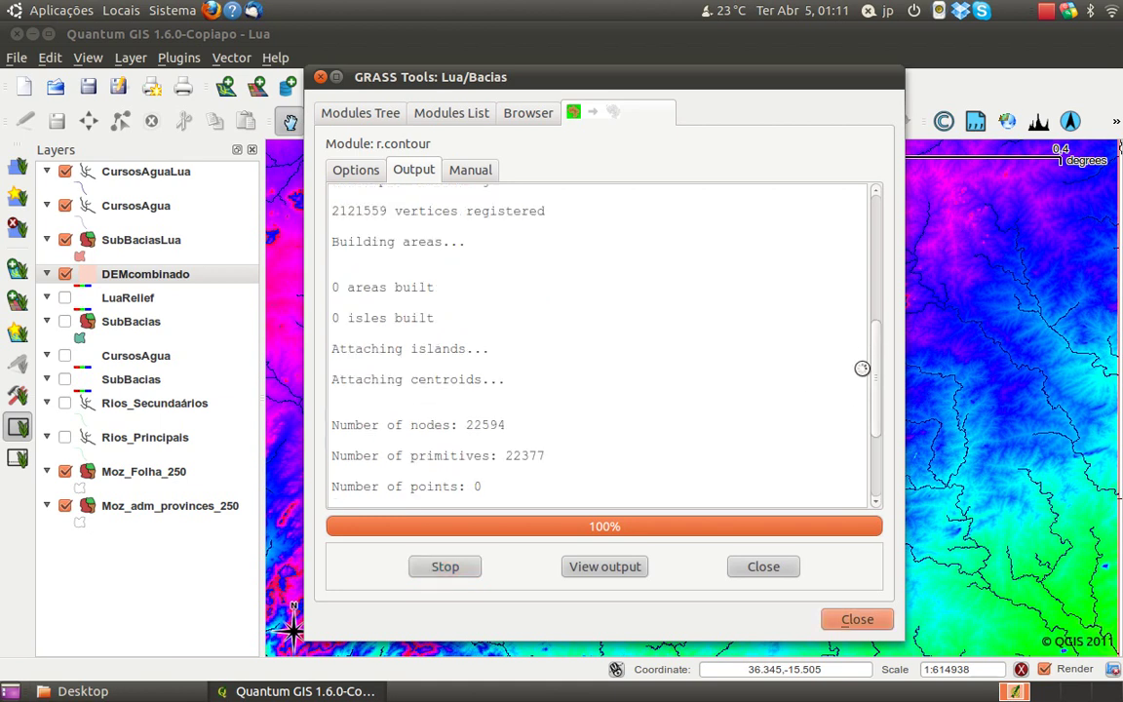
{"action": "left_click_drag", "start_coordinate": [875, 378], "coordinate": [884, 227]}
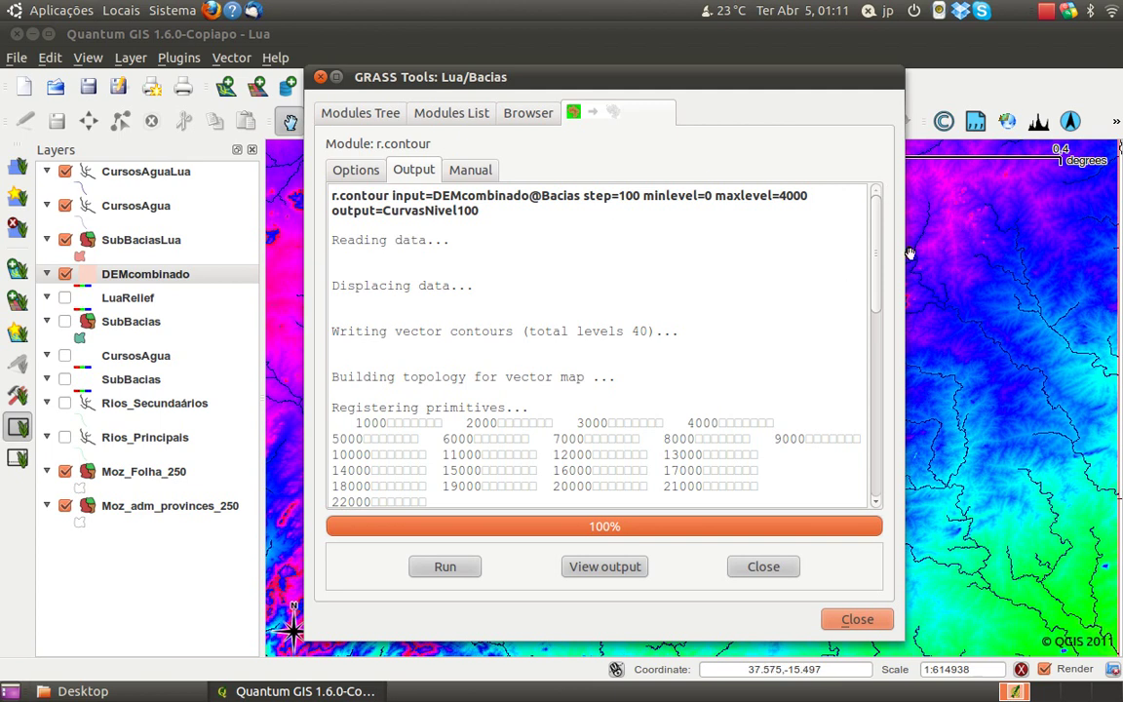
{"action": "left_click_drag", "start_coordinate": [877, 251], "coordinate": [834, 505]}
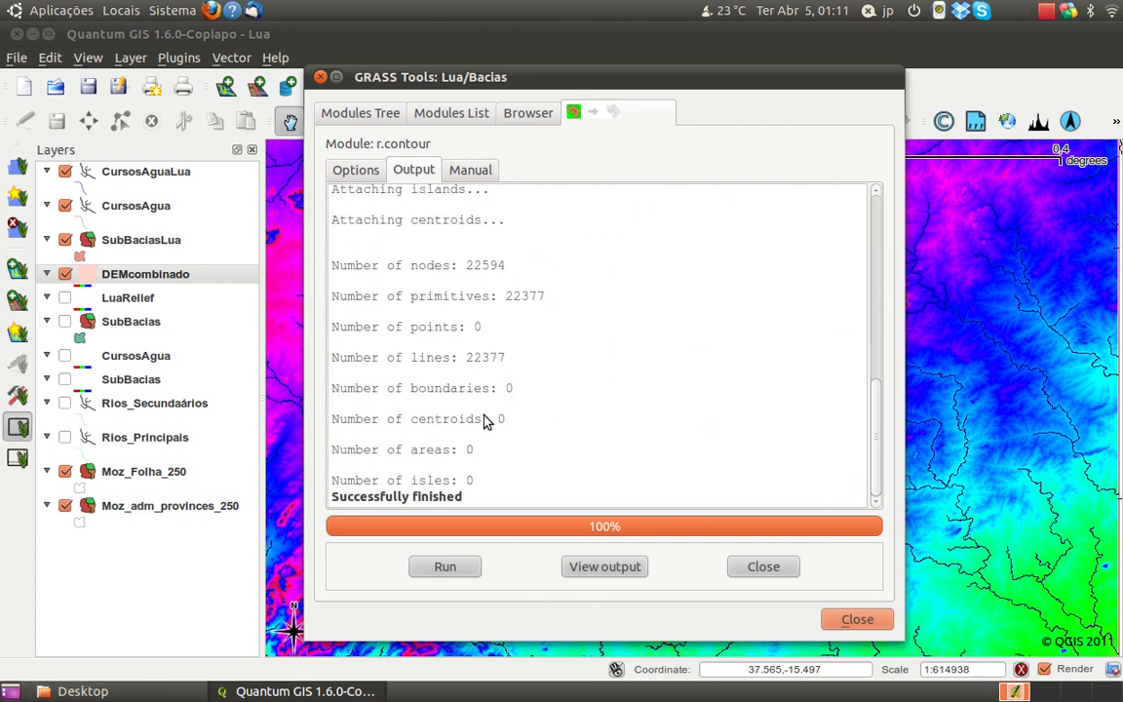
{"action": "left_click", "coordinate": [604, 570]}
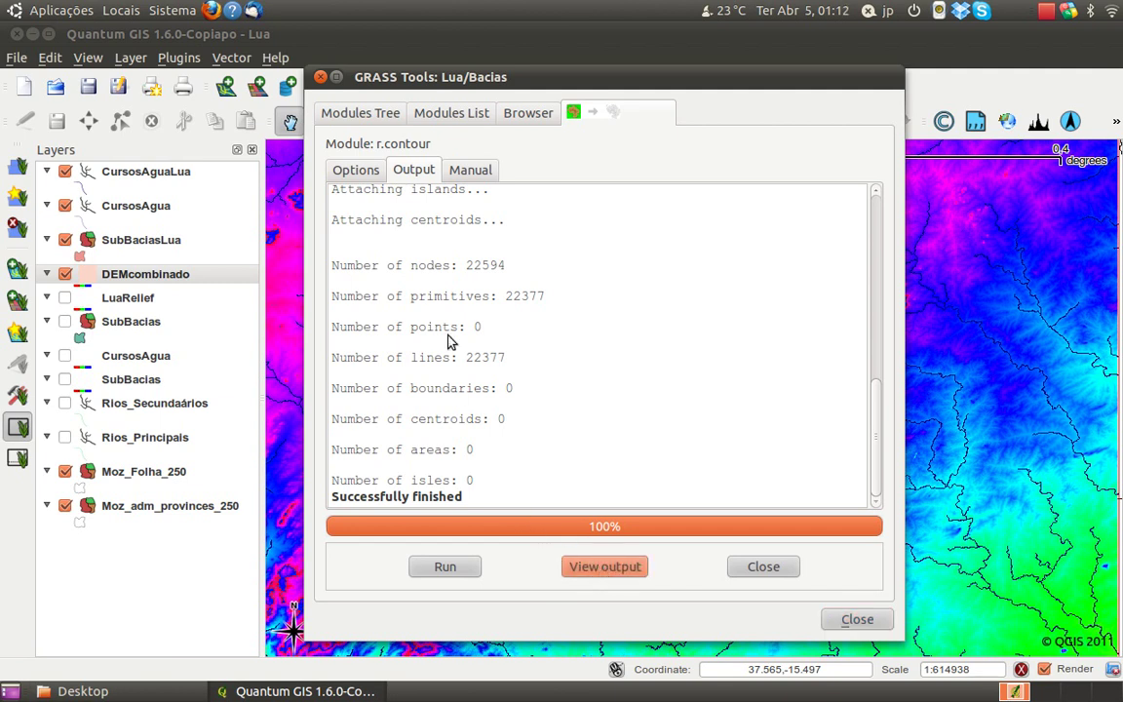
Refresh the Bacias mapset listing and inspect the SubBacias and CurvasNivel100 vector entries.
{"action": "left_click", "coordinate": [529, 113]}
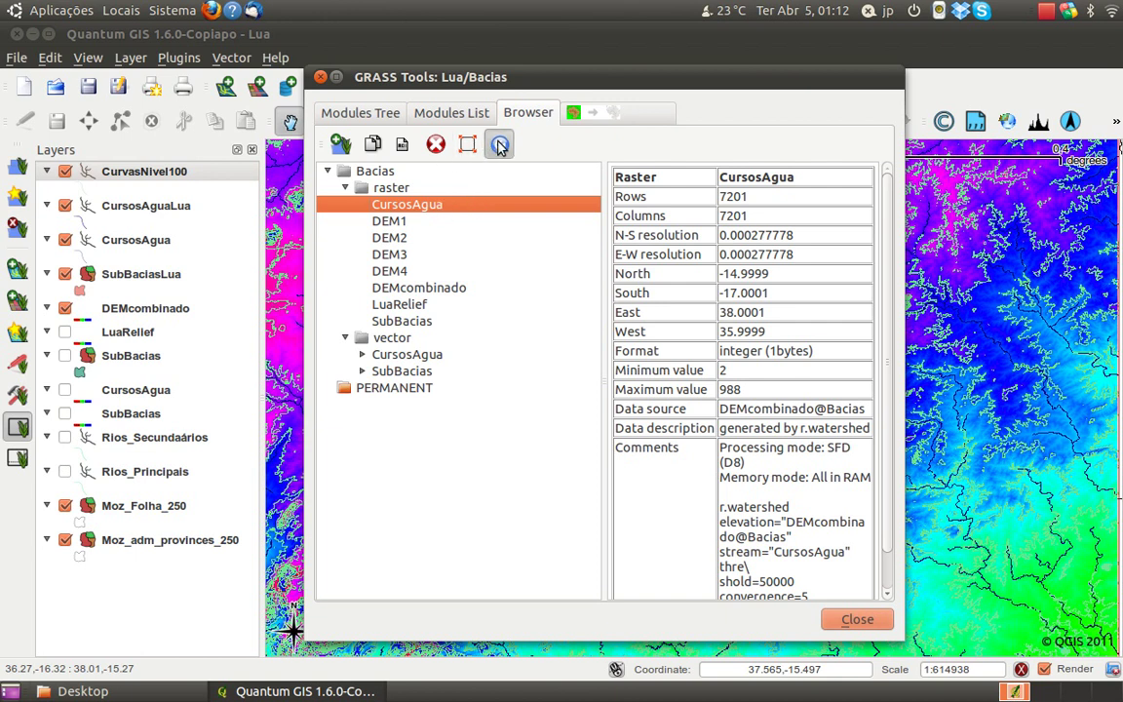
{"action": "left_click", "coordinate": [500, 145]}
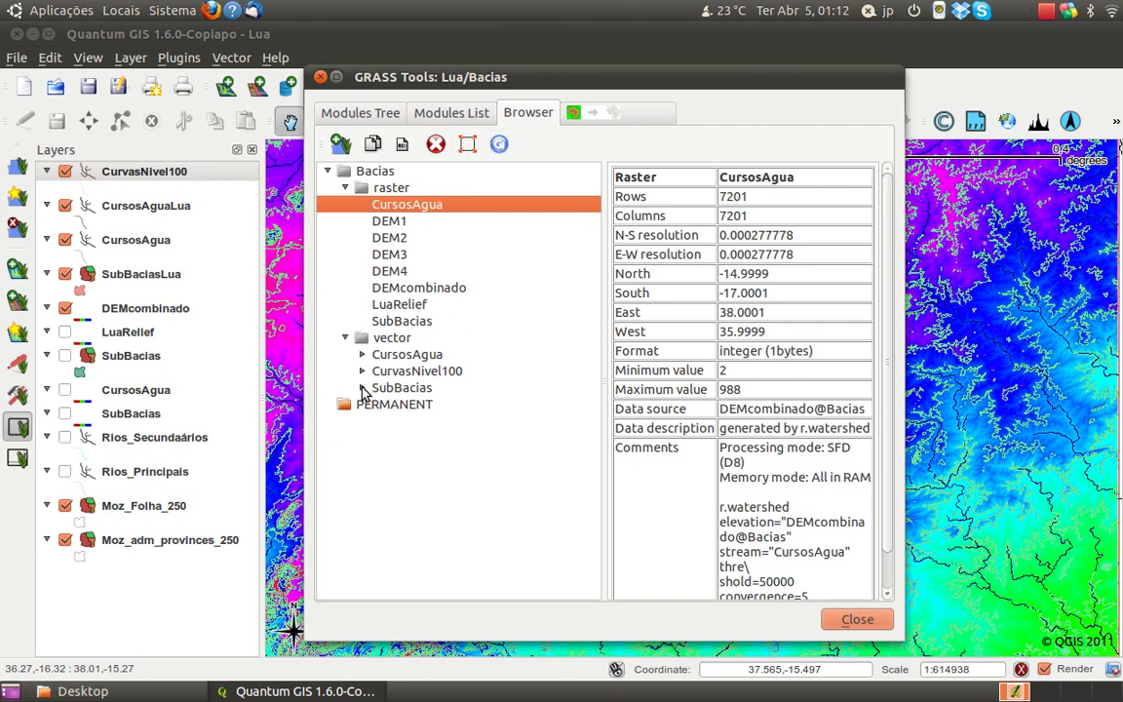
{"action": "left_click", "coordinate": [362, 388]}
{"action": "left_click", "coordinate": [363, 388]}
{"action": "left_click", "coordinate": [363, 372]}
{"action": "left_click", "coordinate": [363, 372]}
Return to the r.contour options, then close the module and the GRASS tools window.
{"action": "left_click", "coordinate": [575, 112]}
{"action": "left_click", "coordinate": [369, 171]}
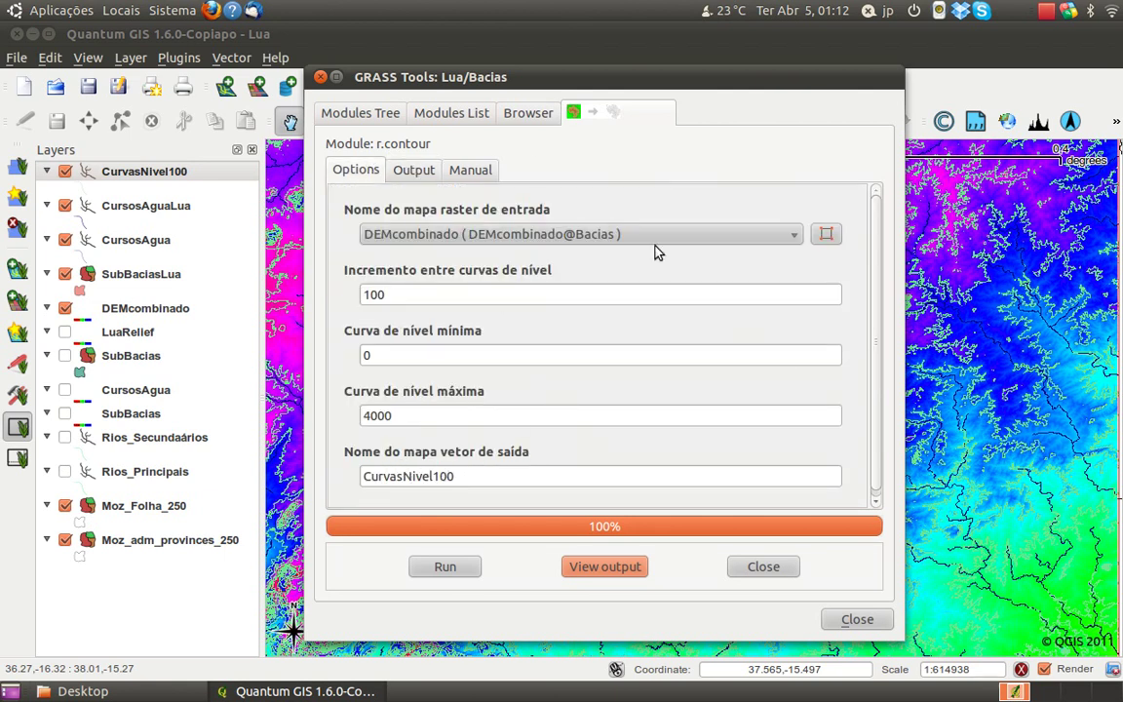
{"action": "left_click", "coordinate": [761, 574]}
{"action": "left_click", "coordinate": [857, 619]}
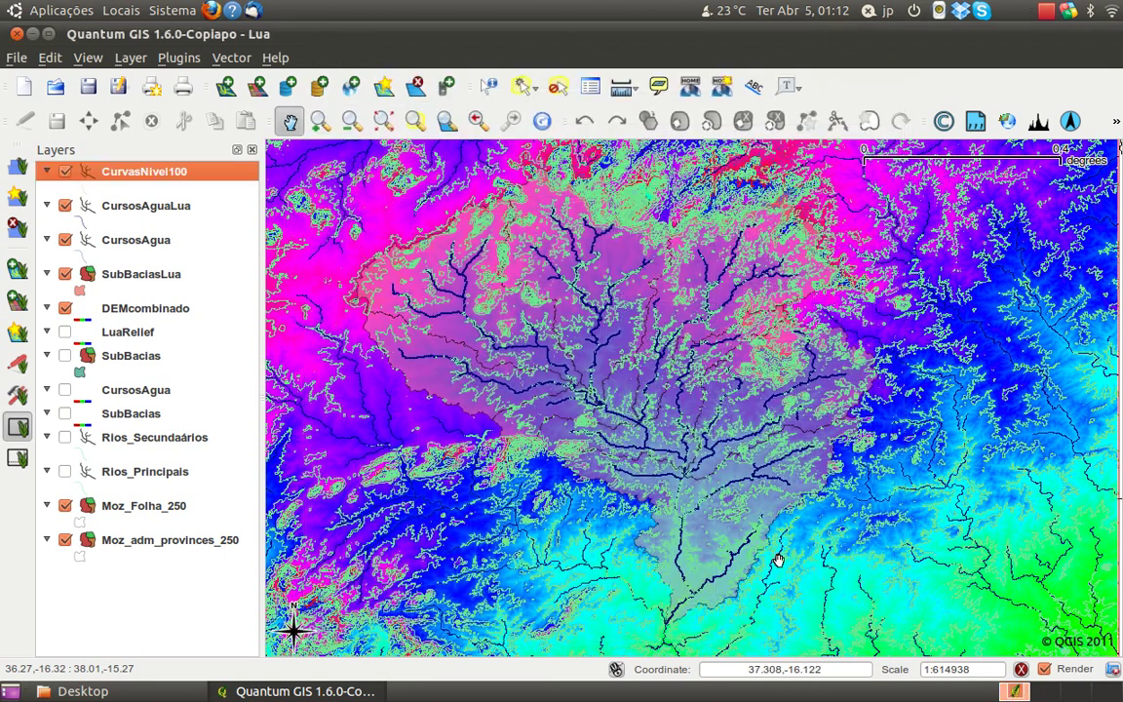
Hide the DEMcombinado layer to view the contours over the Lua basin without the elevation raster.
{"action": "left_click", "coordinate": [78, 315]}
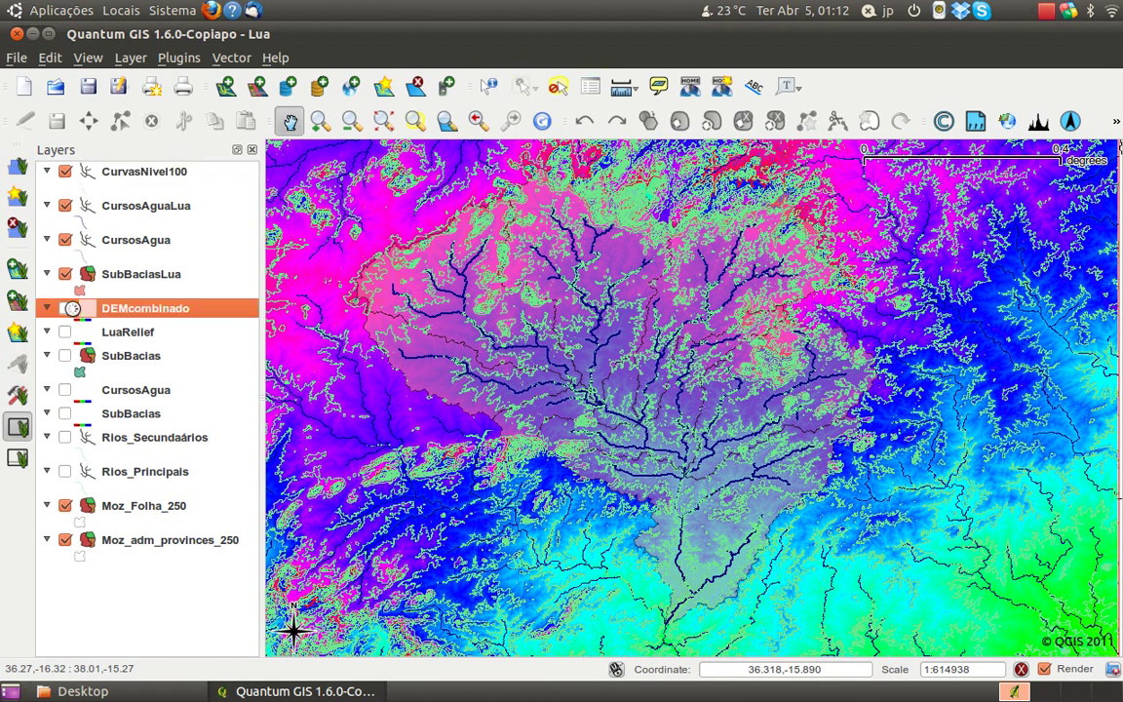
{"action": "left_click", "coordinate": [64, 309]}
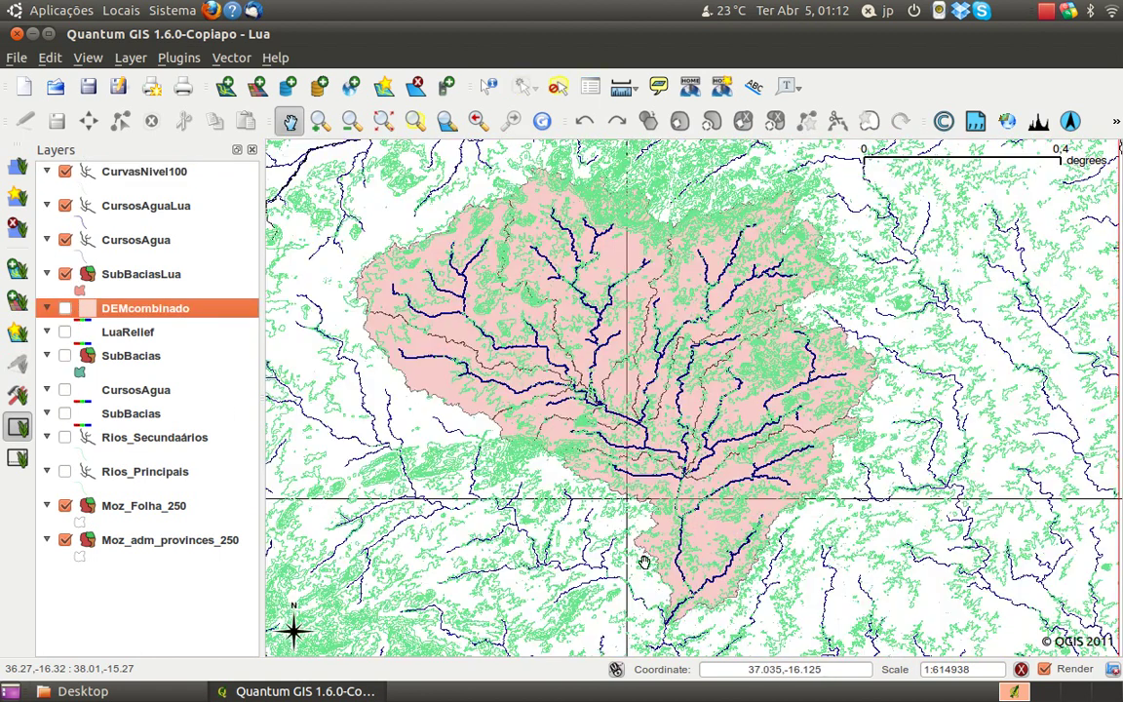
{"action": "scroll", "coordinate": [697, 570], "scroll_direction": "up", "scroll_amount": 1}
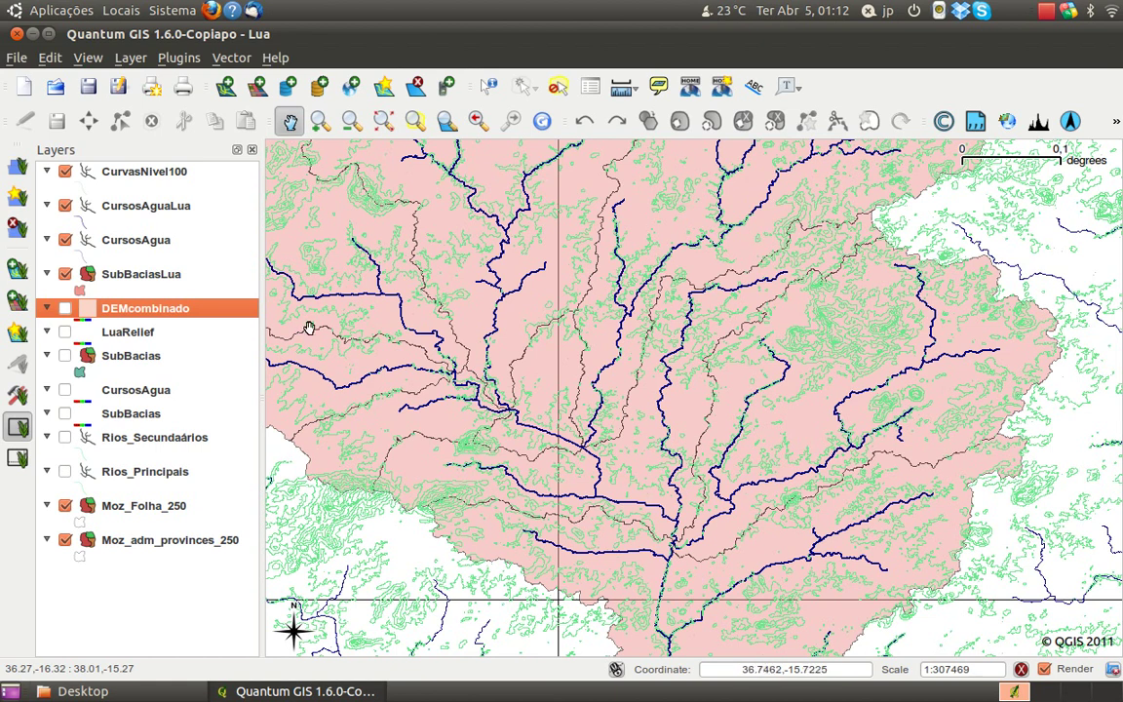
Set the CurvasNivel100 line colour to a dark olive grey with red 130, green 130 and blue 97.
{"action": "left_click", "coordinate": [156, 184]}
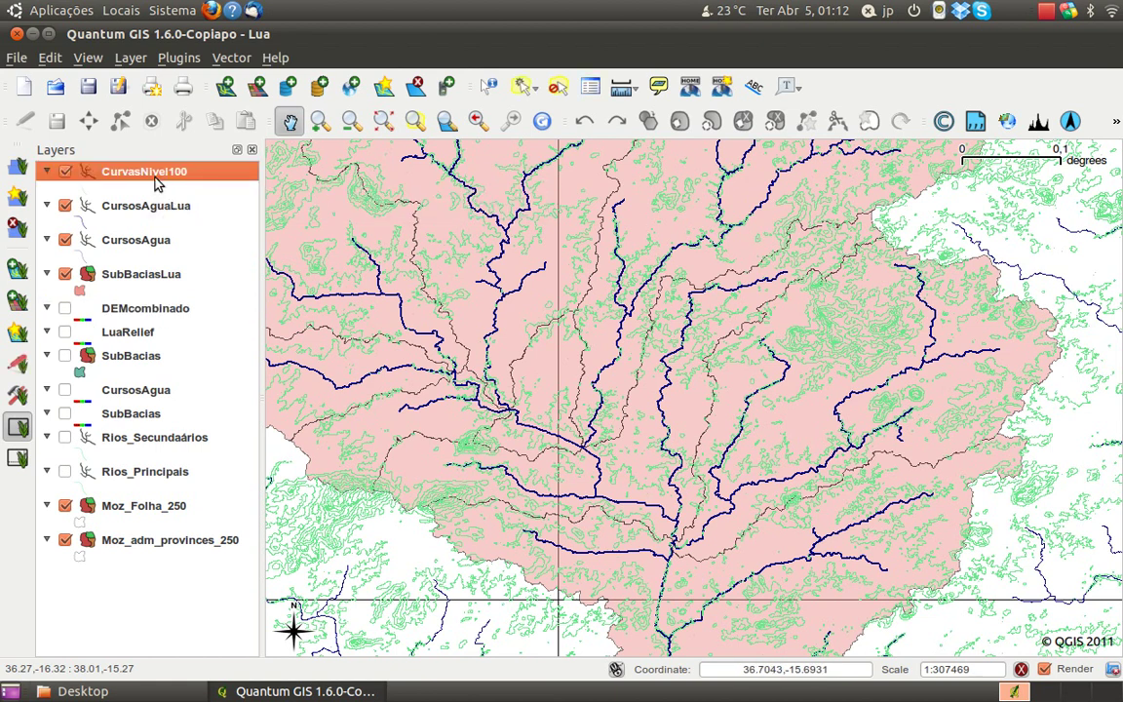
{"action": "right_click", "coordinate": [156, 184]}
{"action": "left_click", "coordinate": [210, 320]}
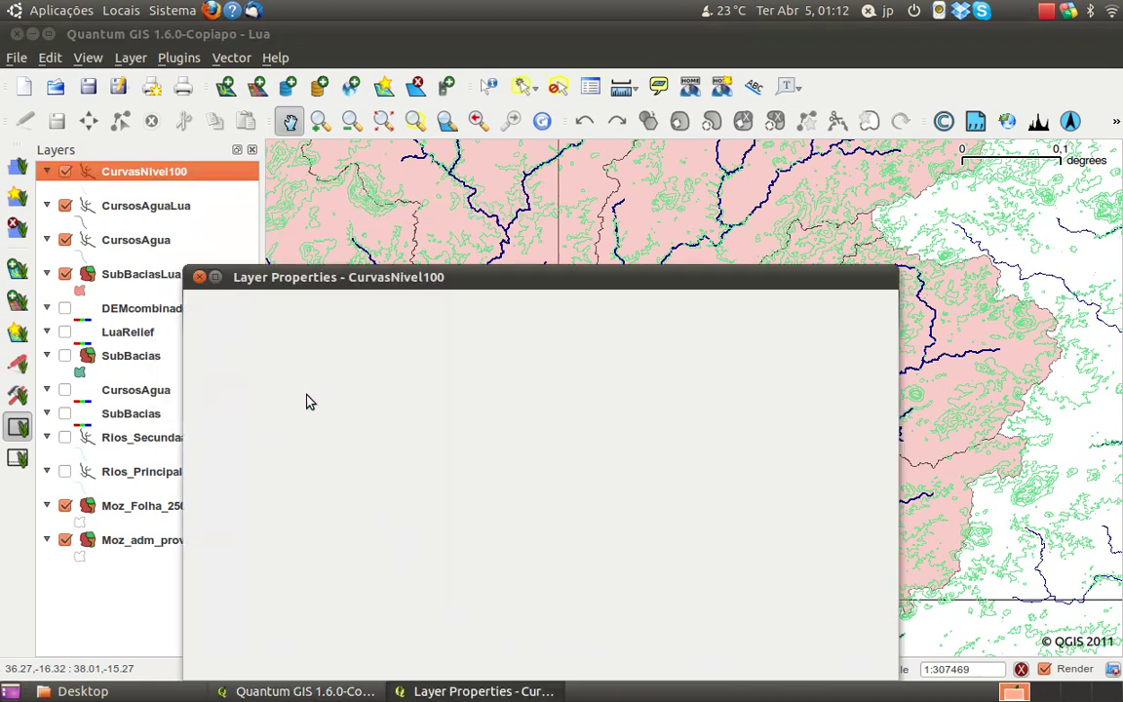
{"action": "left_click", "coordinate": [507, 576]}
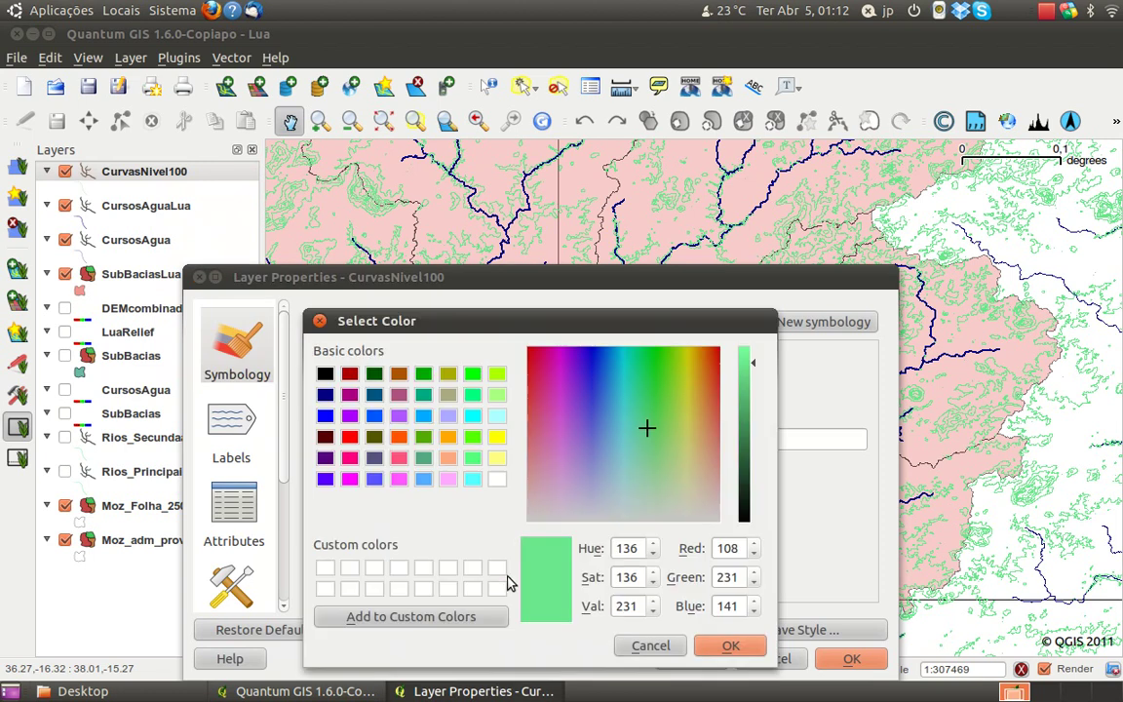
{"action": "left_click", "coordinate": [376, 441]}
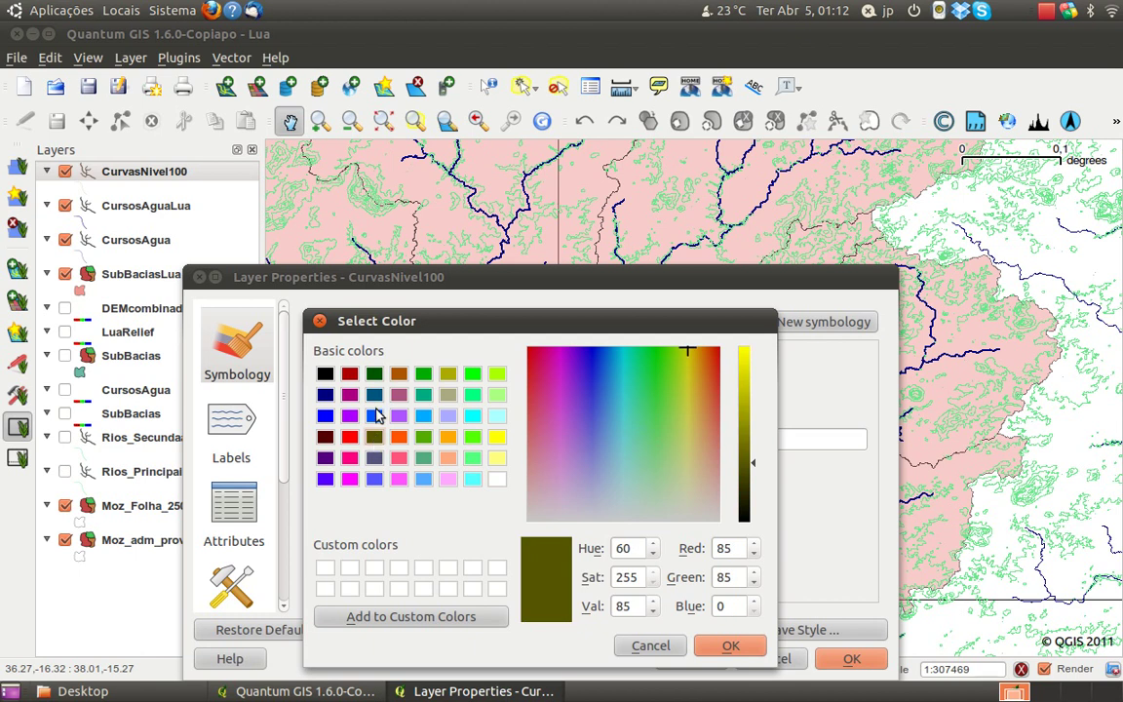
{"action": "left_click", "coordinate": [451, 395]}
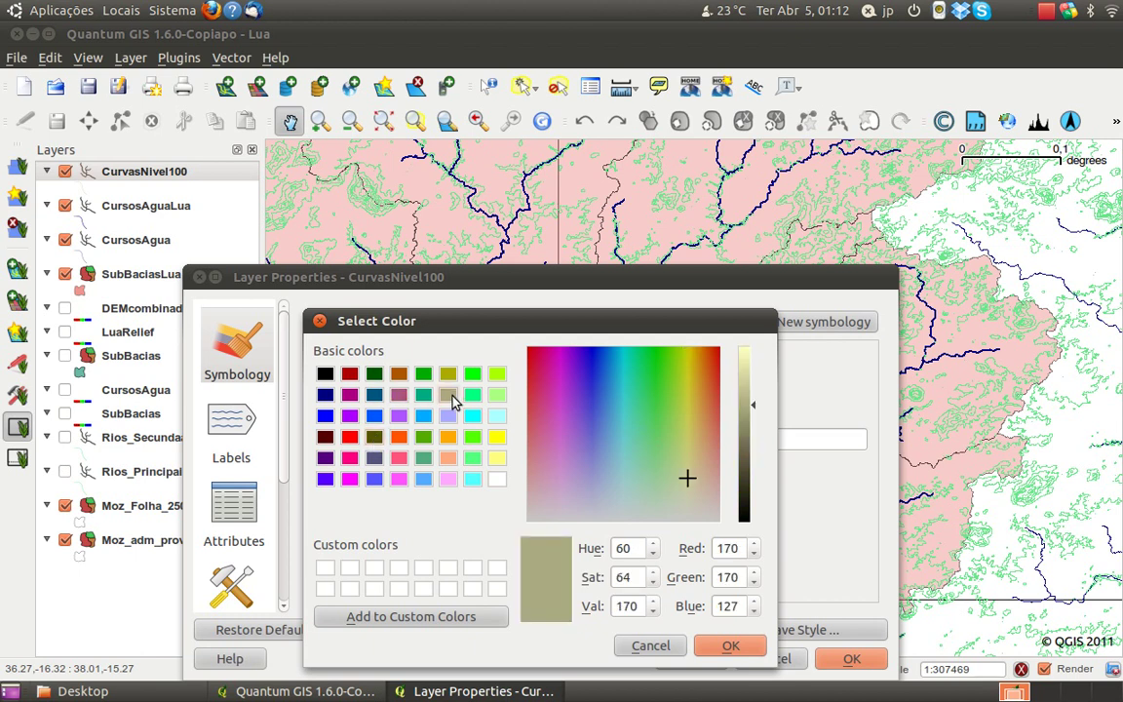
{"action": "left_click_drag", "start_coordinate": [753, 404], "coordinate": [761, 437]}
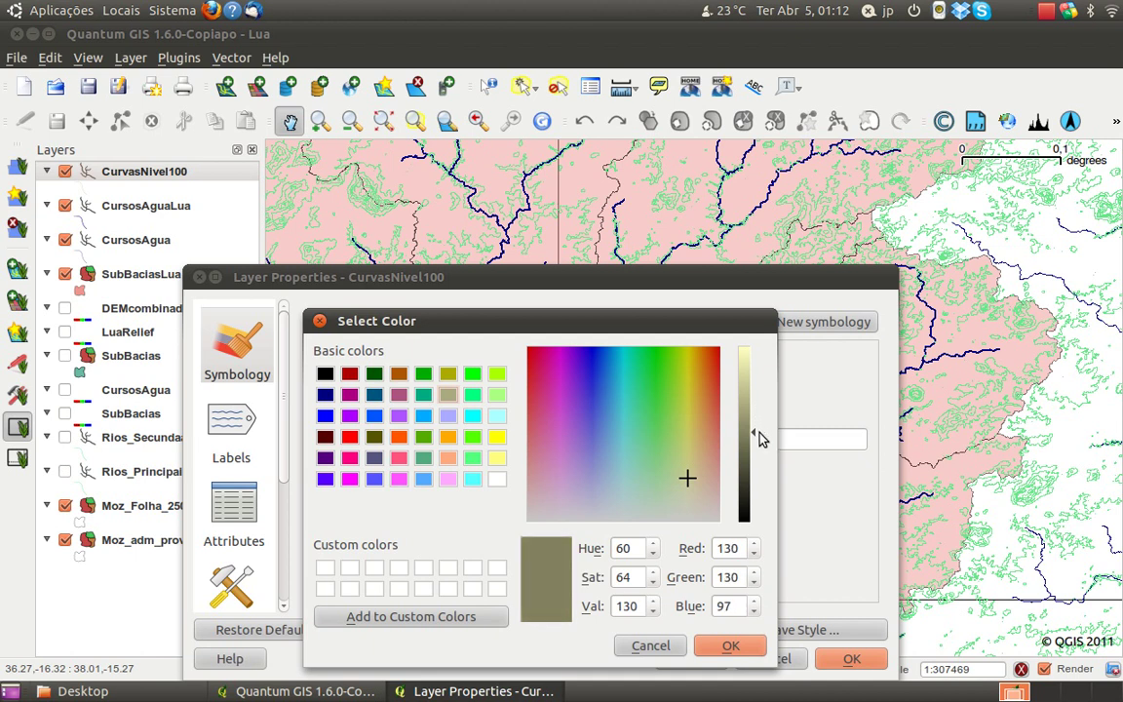
{"action": "left_click", "coordinate": [731, 646]}
Enable labels on CurvasNivel100 using the level field, set the font size to 10 points and apply.
{"action": "left_click", "coordinate": [263, 443]}
{"action": "left_click", "coordinate": [375, 319]}
{"action": "left_click", "coordinate": [512, 417]}
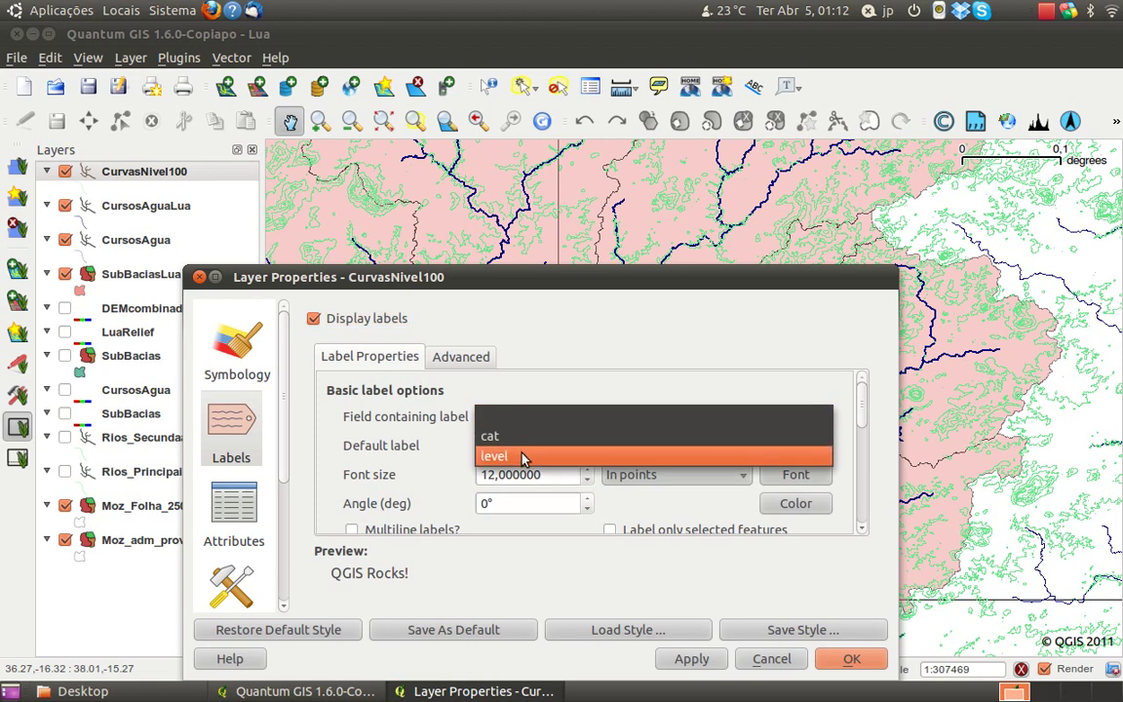
{"action": "left_click", "coordinate": [524, 457]}
{"action": "left_click_drag", "start_coordinate": [563, 473], "coordinate": [476, 462]}
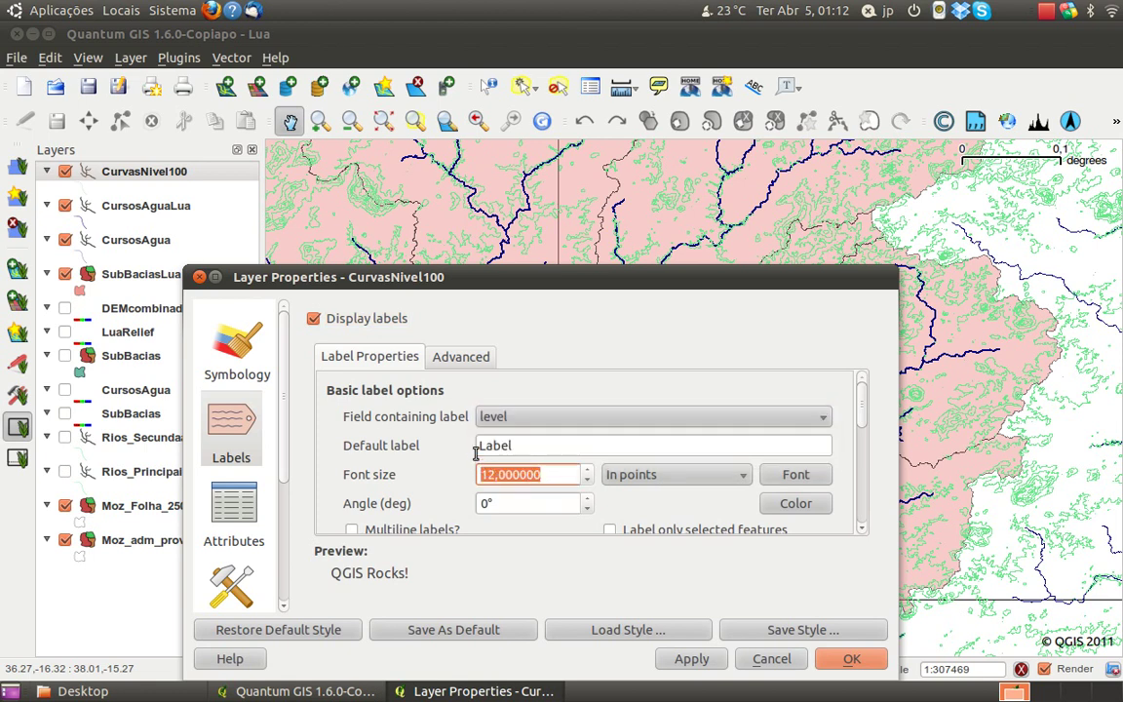
{"action": "type", "text": "10"}
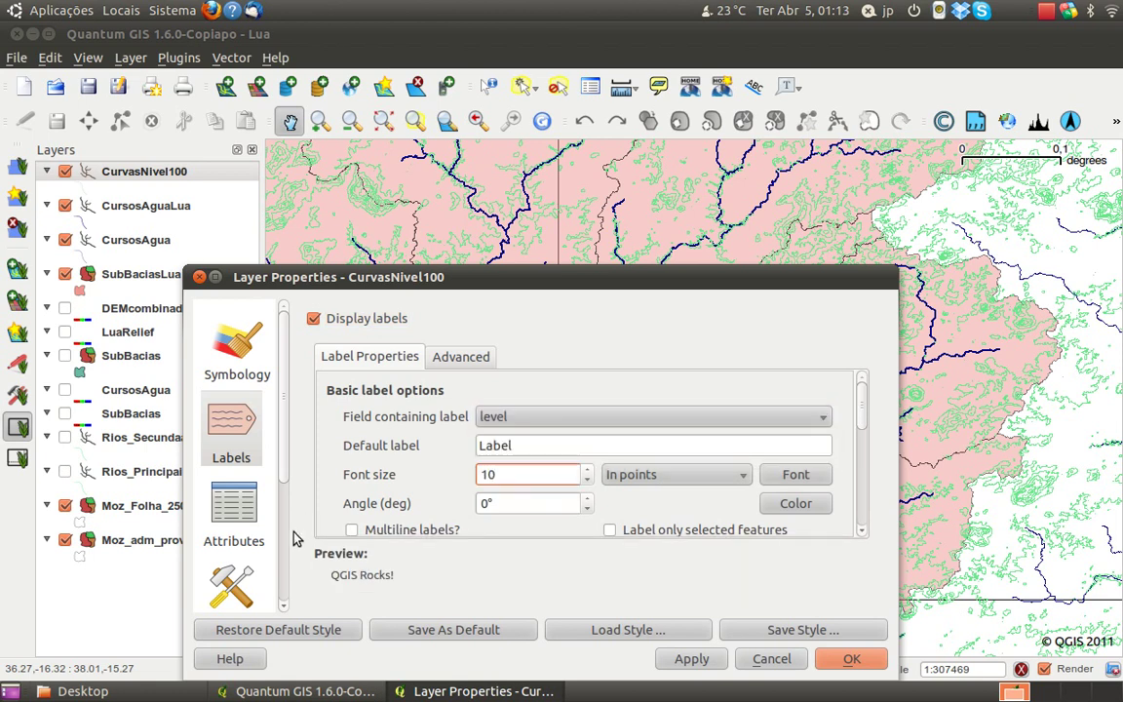
{"action": "left_click", "coordinate": [700, 659]}
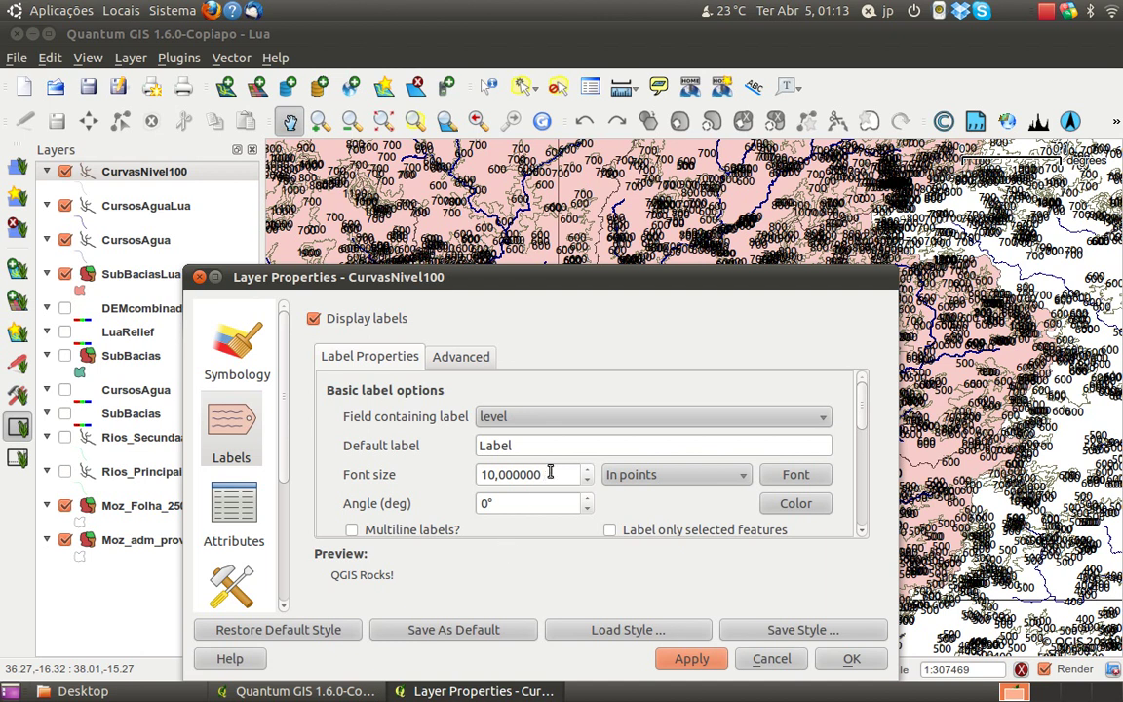
Reduce the CurvasNivel100 label font size to 6 points and accept the layer properties.
{"action": "left_click_drag", "start_coordinate": [546, 474], "coordinate": [407, 444]}
{"action": "type", "text": "6"}
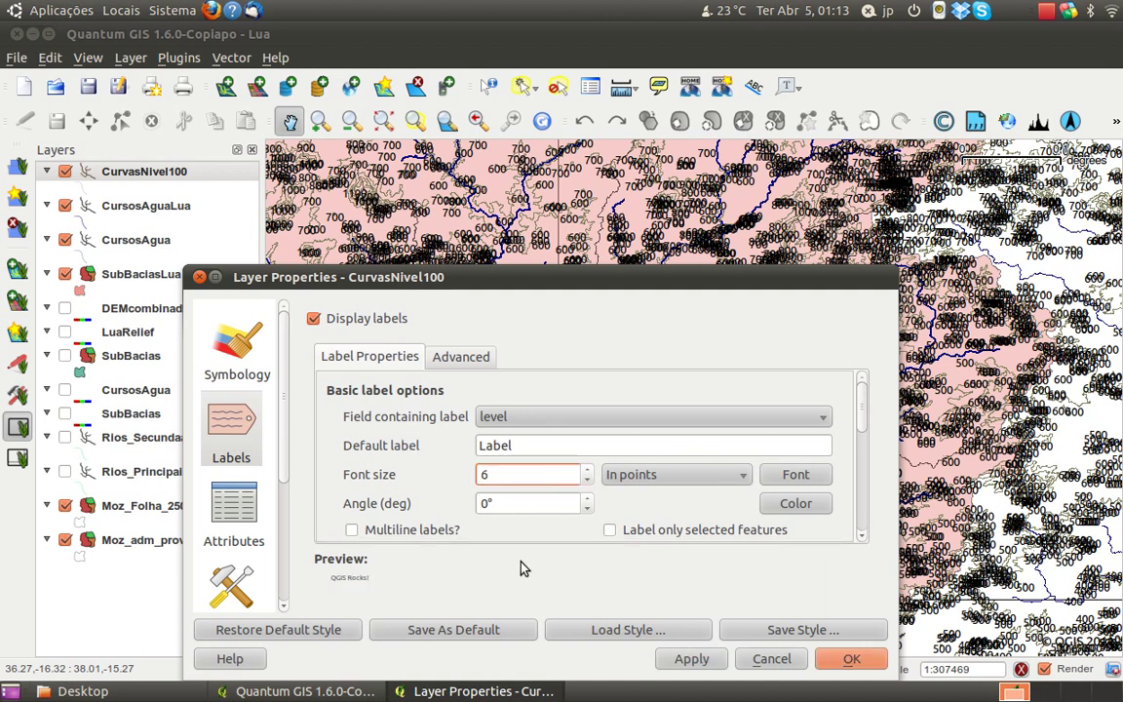
{"action": "left_click", "coordinate": [692, 659]}
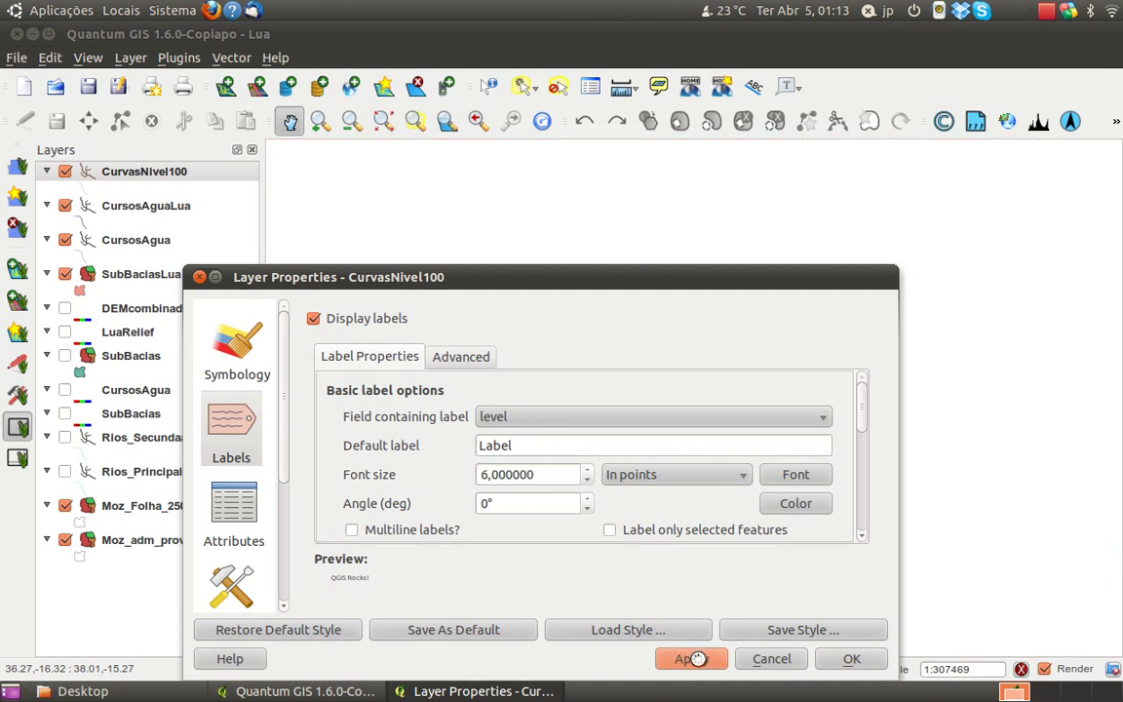
{"action": "left_click", "coordinate": [850, 660]}
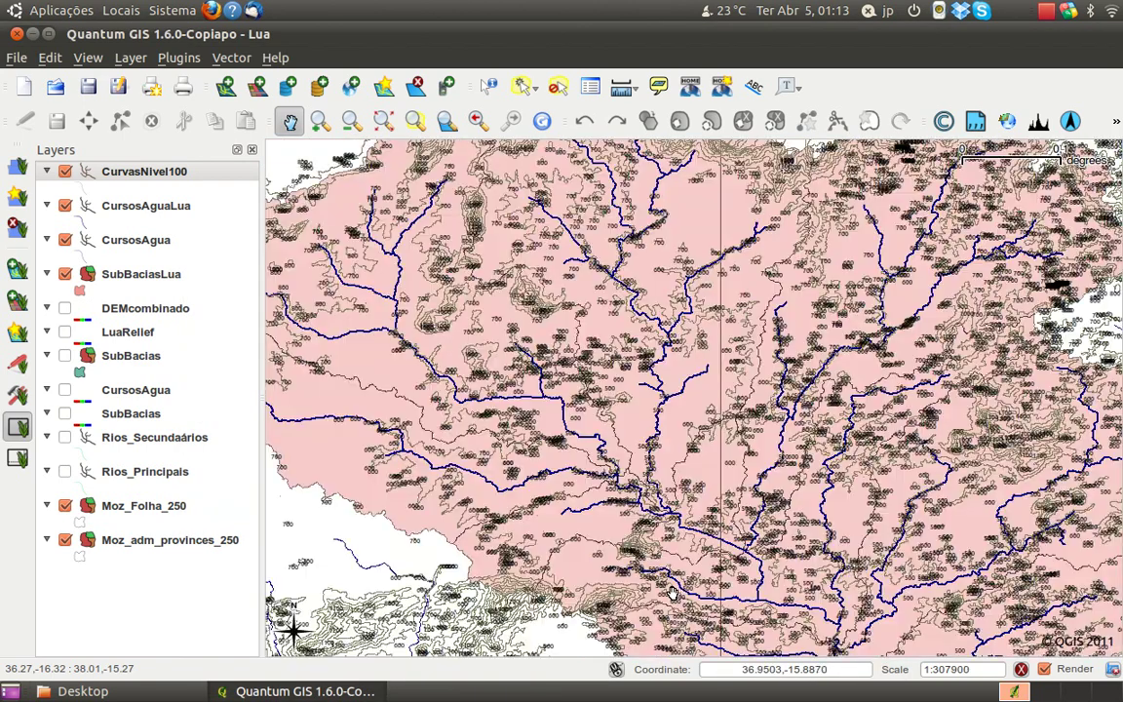
Examine the labelled contour lines along the Lua basin's rivers, following them down to the basin outlet.
{"action": "scroll", "coordinate": [674, 595], "scroll_direction": "up", "scroll_amount": 1}
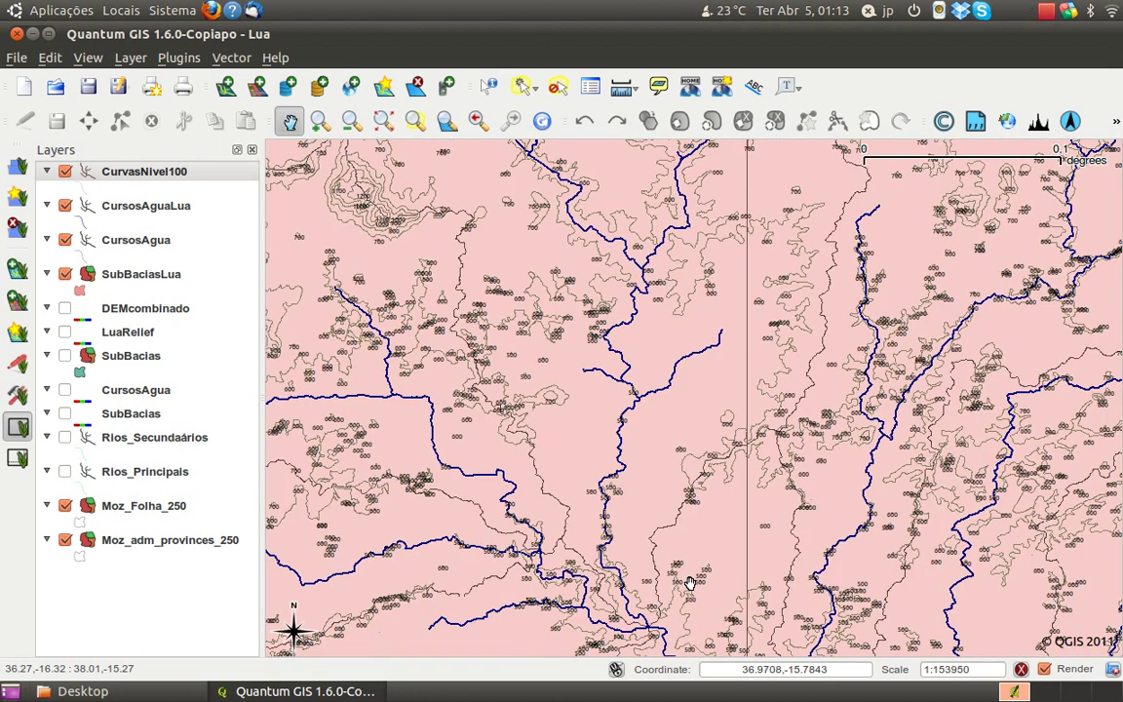
{"action": "scroll", "coordinate": [702, 594], "scroll_direction": "up", "scroll_amount": 1}
{"action": "left_click_drag", "start_coordinate": [702, 593], "coordinate": [620, 507]}
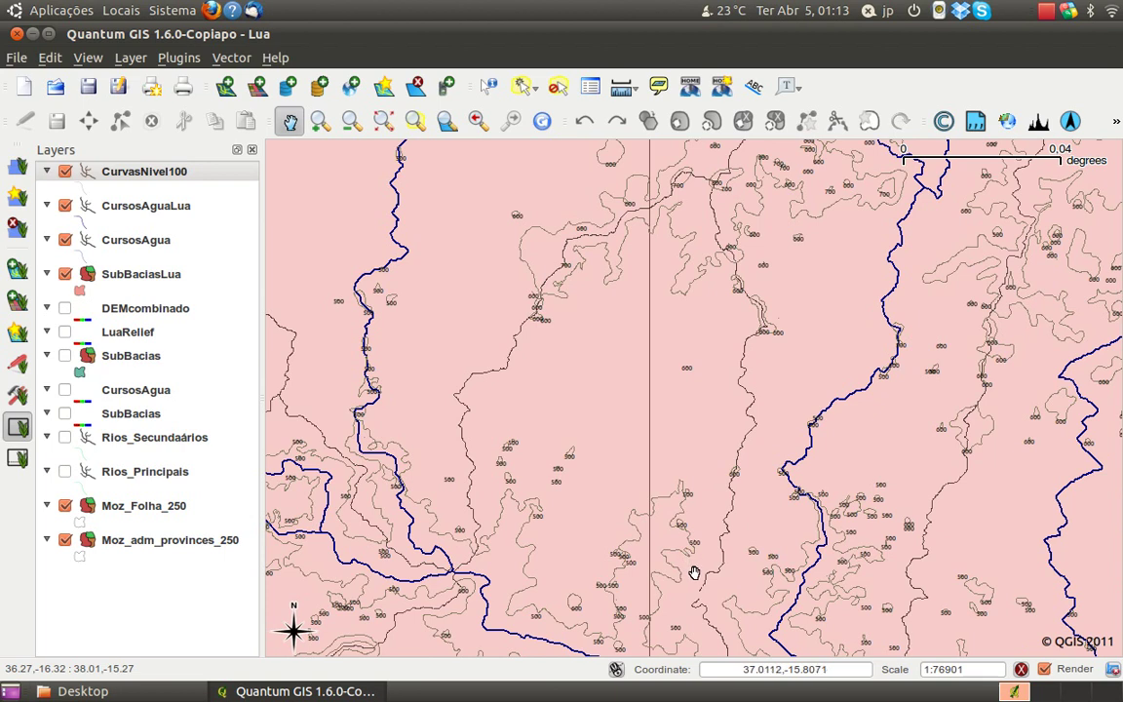
{"action": "left_click_drag", "start_coordinate": [702, 578], "coordinate": [672, 281]}
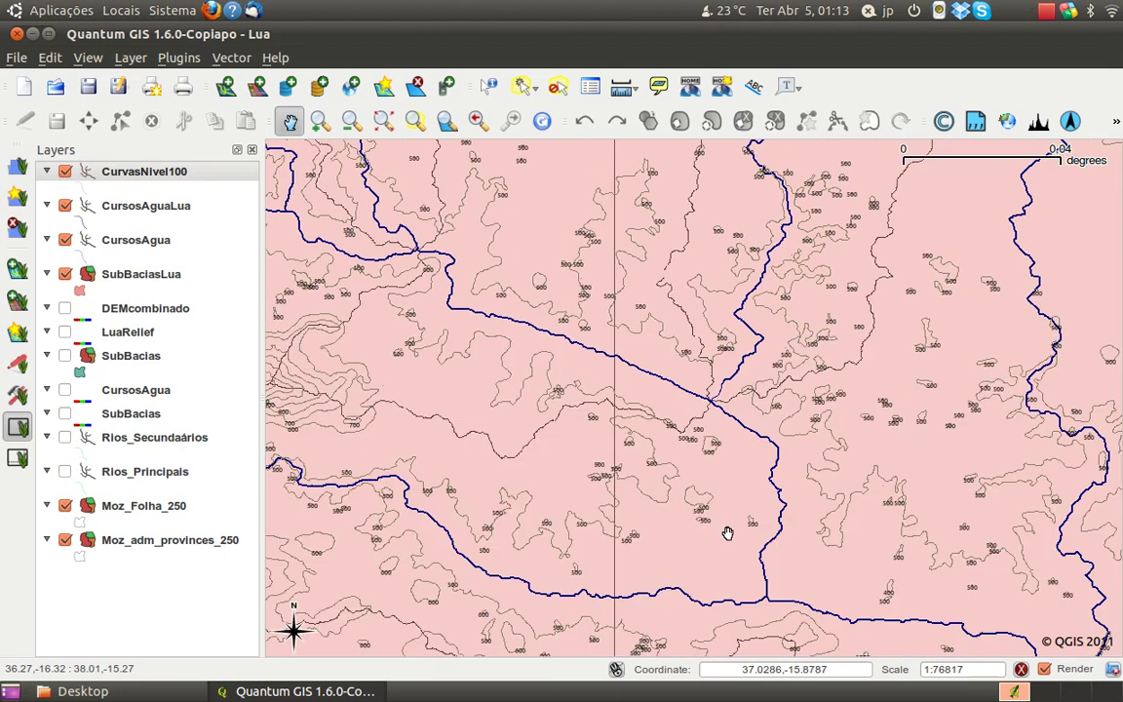
{"action": "left_click_drag", "start_coordinate": [719, 587], "coordinate": [702, 361]}
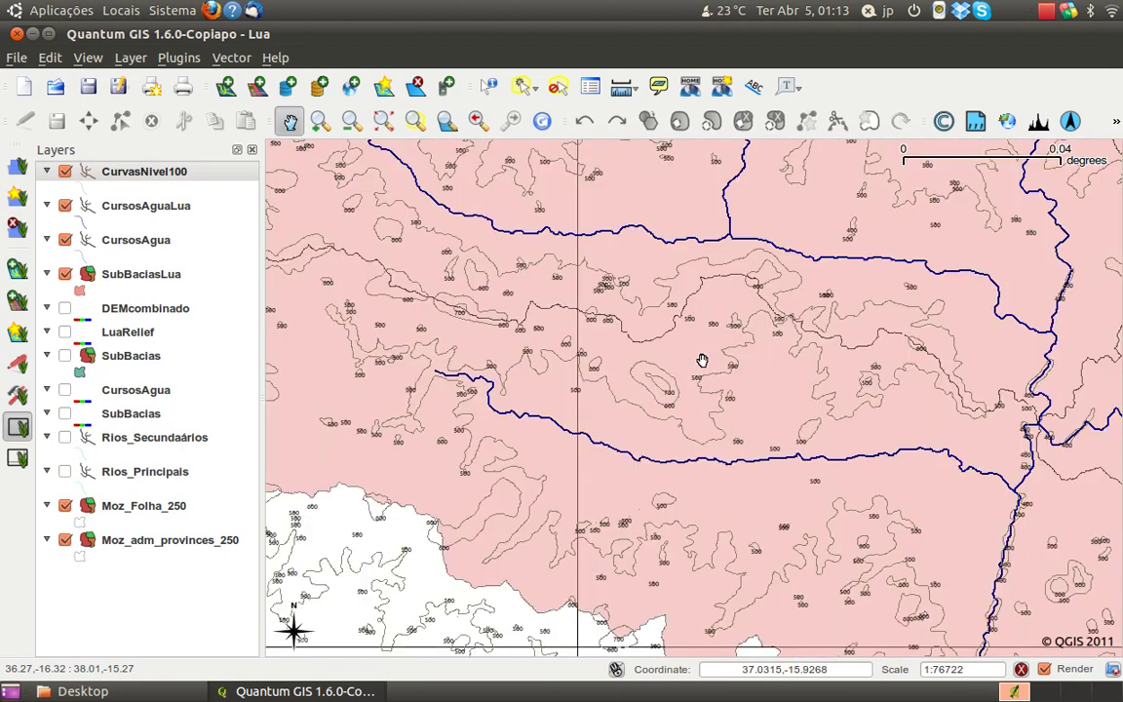
{"action": "scroll", "coordinate": [702, 361], "scroll_direction": "down", "scroll_amount": 1}
{"action": "left_click_drag", "start_coordinate": [819, 534], "coordinate": [666, 233]}
{"action": "left_click_drag", "start_coordinate": [659, 500], "coordinate": [615, 270]}
{"action": "left_click_drag", "start_coordinate": [737, 522], "coordinate": [733, 541]}
{"action": "scroll", "coordinate": [625, 495], "scroll_direction": "up", "scroll_amount": 1}
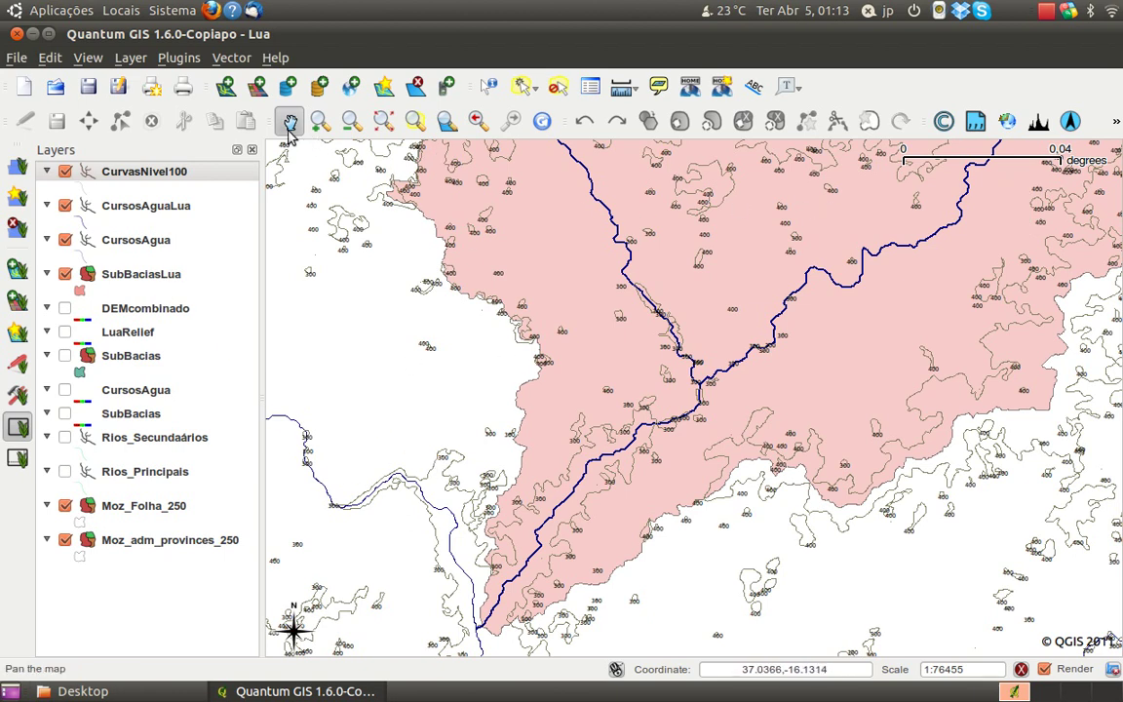
Save the project.
{"action": "left_click", "coordinate": [89, 87]}
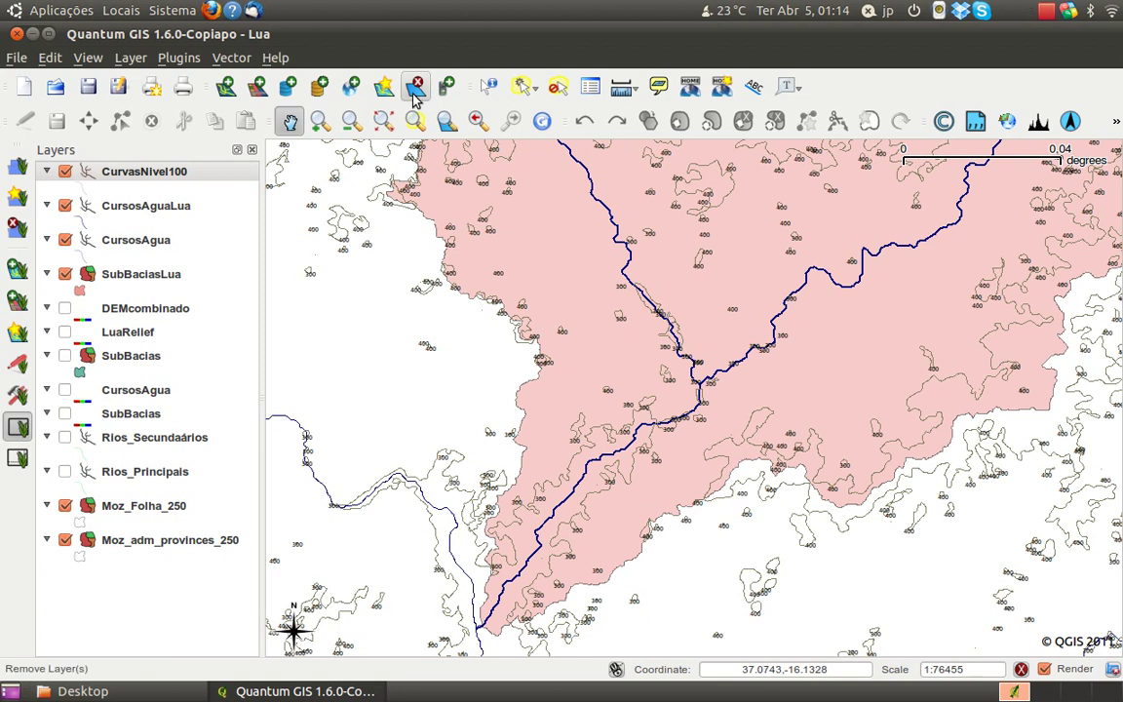
Turn off label display for the CurvasNivel100 layer and accept the layer properties.
{"action": "scroll", "coordinate": [677, 302], "scroll_direction": "down", "scroll_amount": 1}
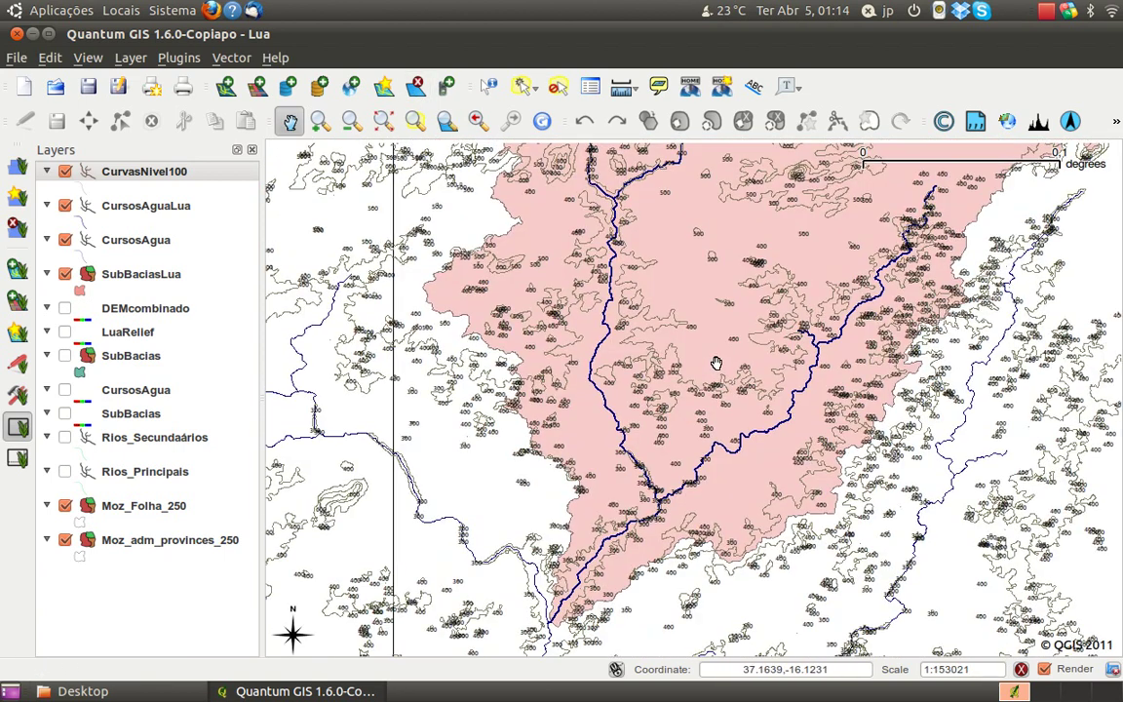
{"action": "left_click_drag", "start_coordinate": [717, 363], "coordinate": [697, 397]}
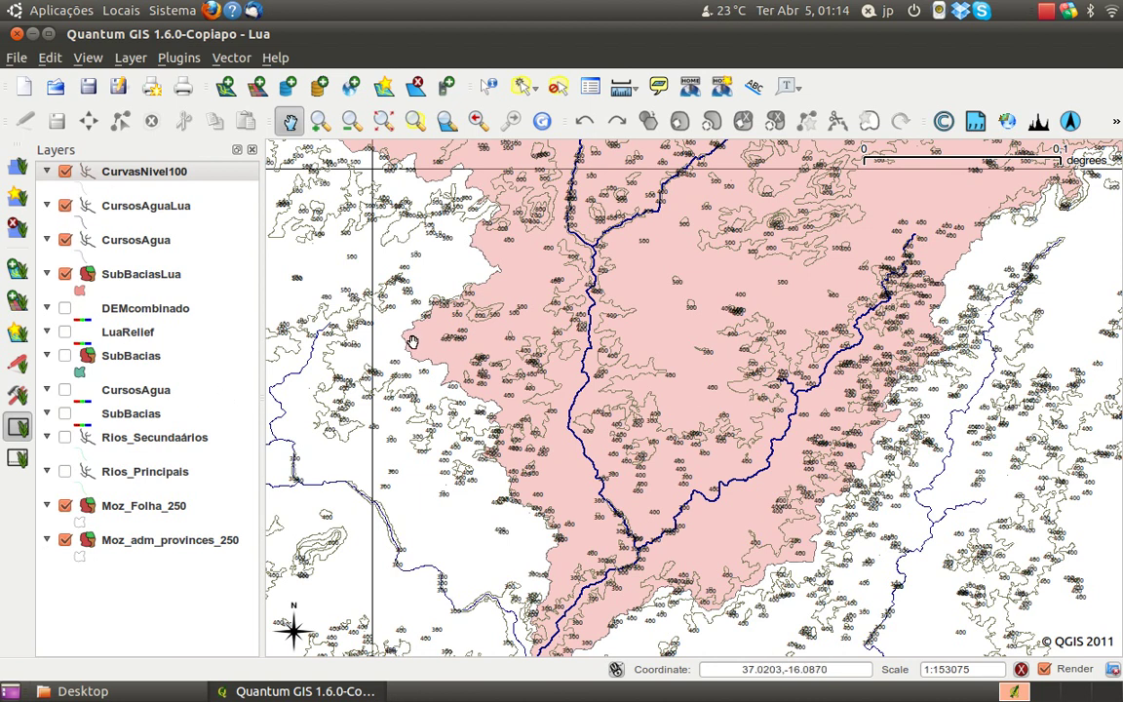
{"action": "right_click", "coordinate": [102, 179]}
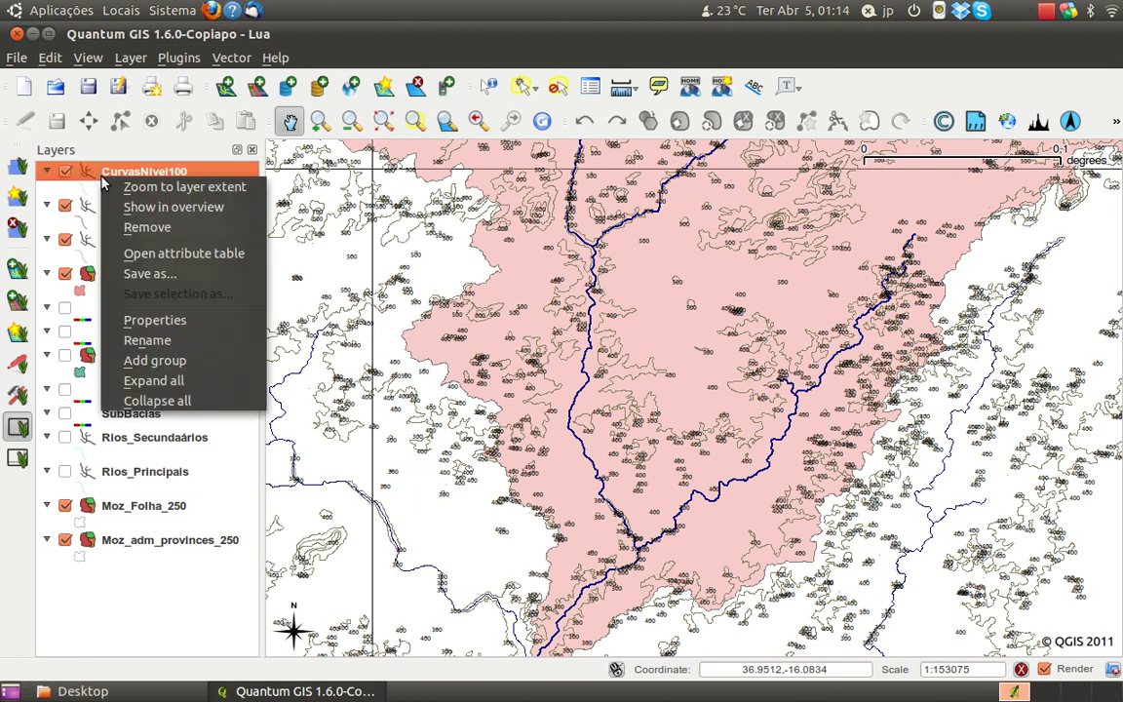
{"action": "left_click", "coordinate": [161, 321]}
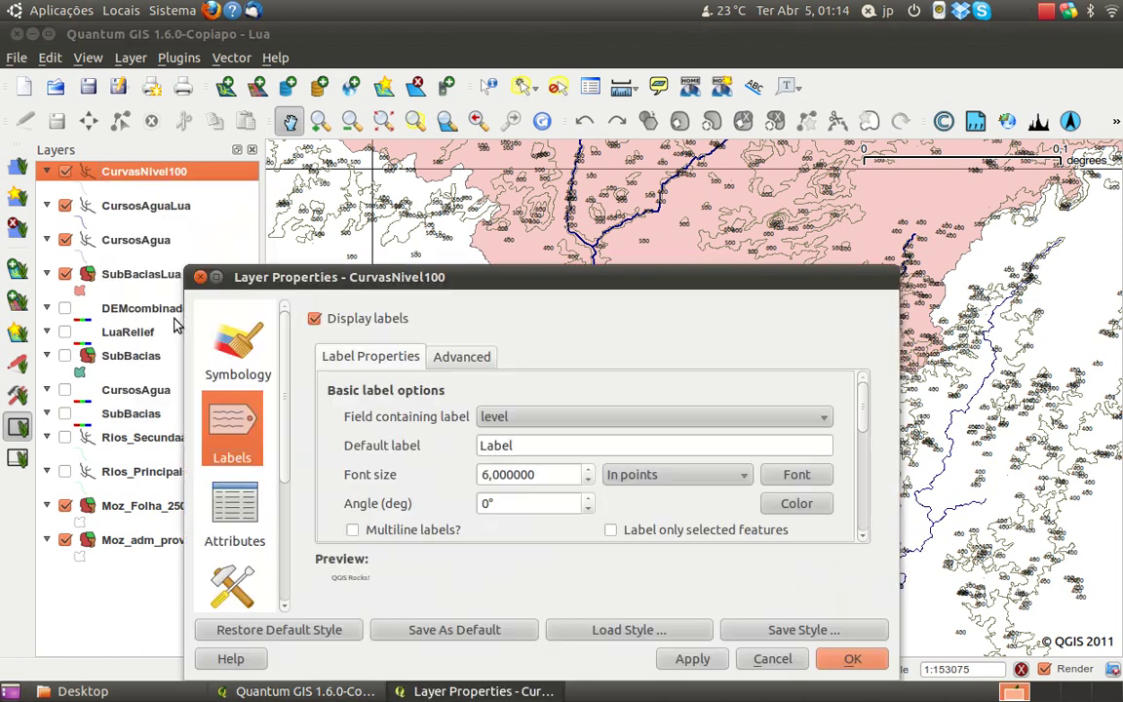
{"action": "left_click", "coordinate": [343, 322]}
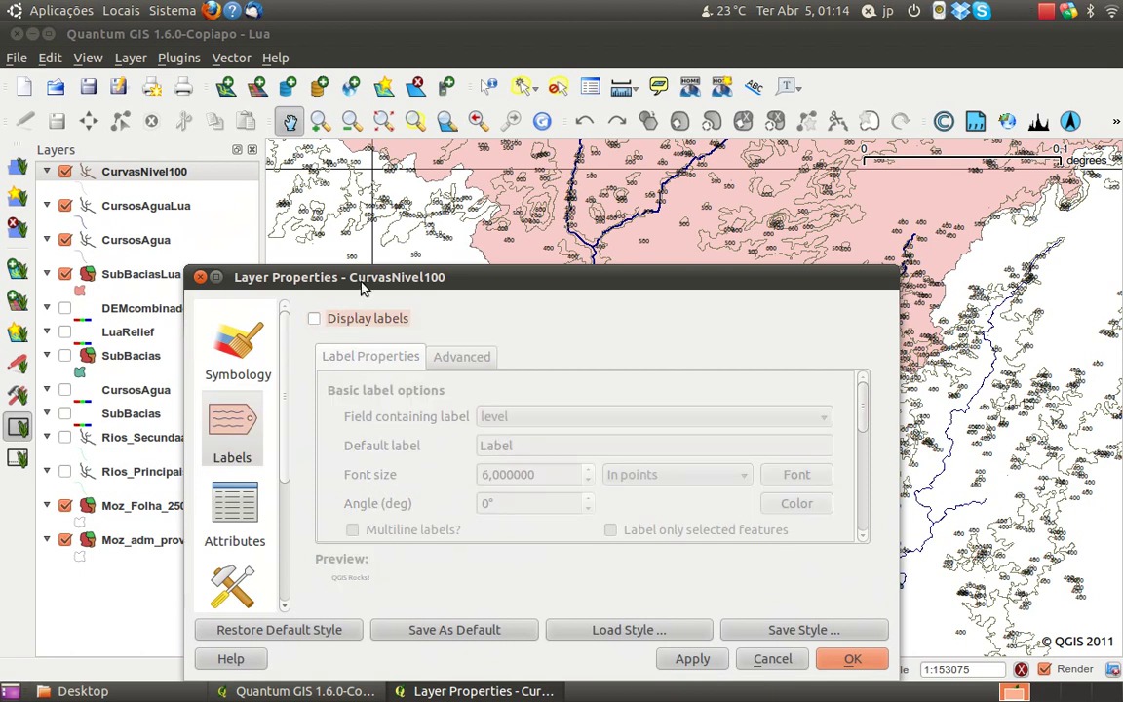
{"action": "left_click_drag", "start_coordinate": [359, 281], "coordinate": [336, 154]}
{"action": "left_click", "coordinate": [824, 528]}
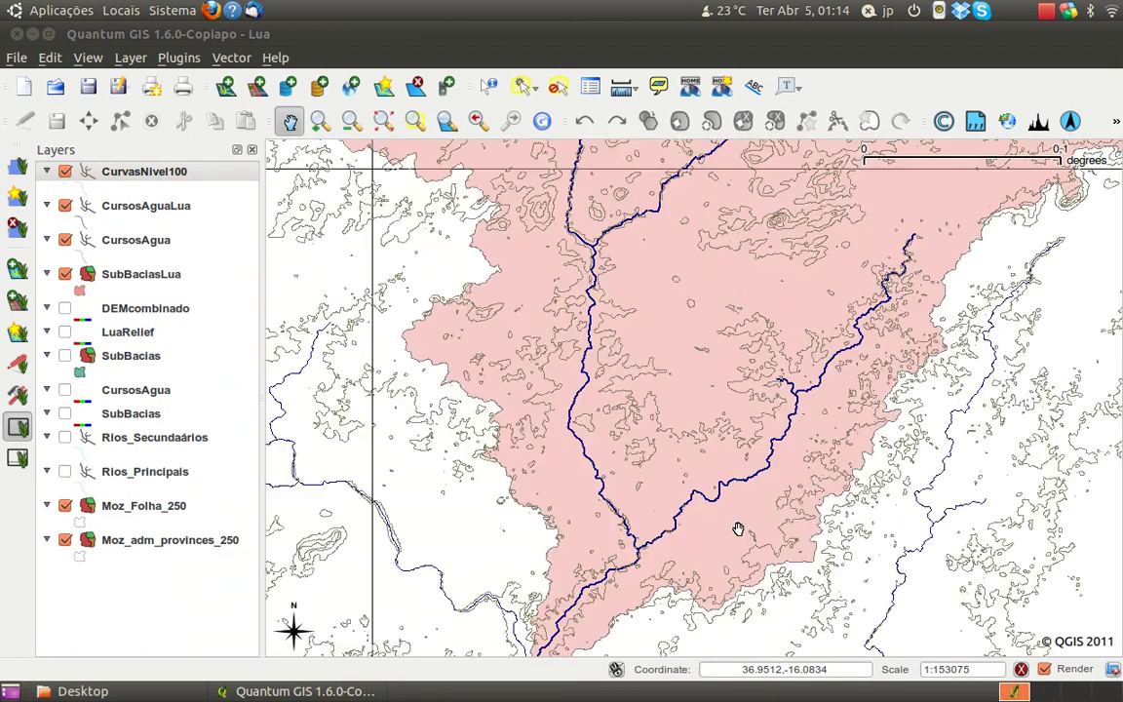
Examine the unlabelled contour lines and watercourses across the whole Lua basin and around its southern part.
{"action": "left_click_drag", "start_coordinate": [746, 532], "coordinate": [732, 500]}
{"action": "scroll", "coordinate": [732, 500], "scroll_direction": "down", "scroll_amount": 1}
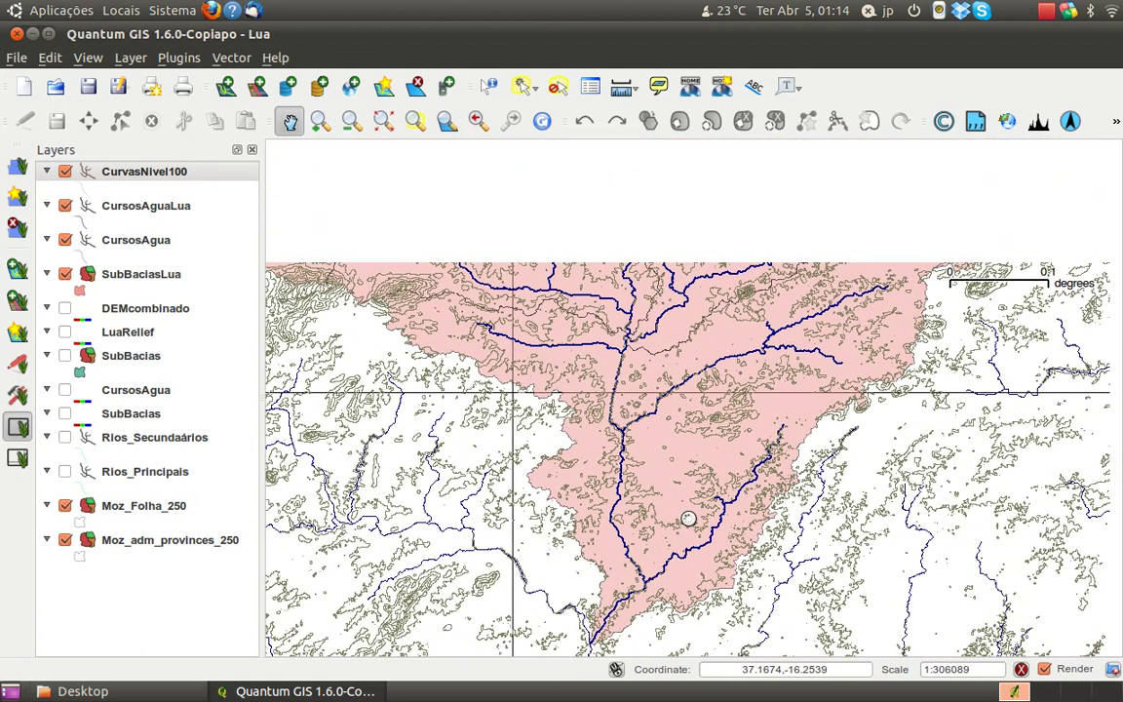
{"action": "left_click_drag", "start_coordinate": [688, 519], "coordinate": [672, 476]}
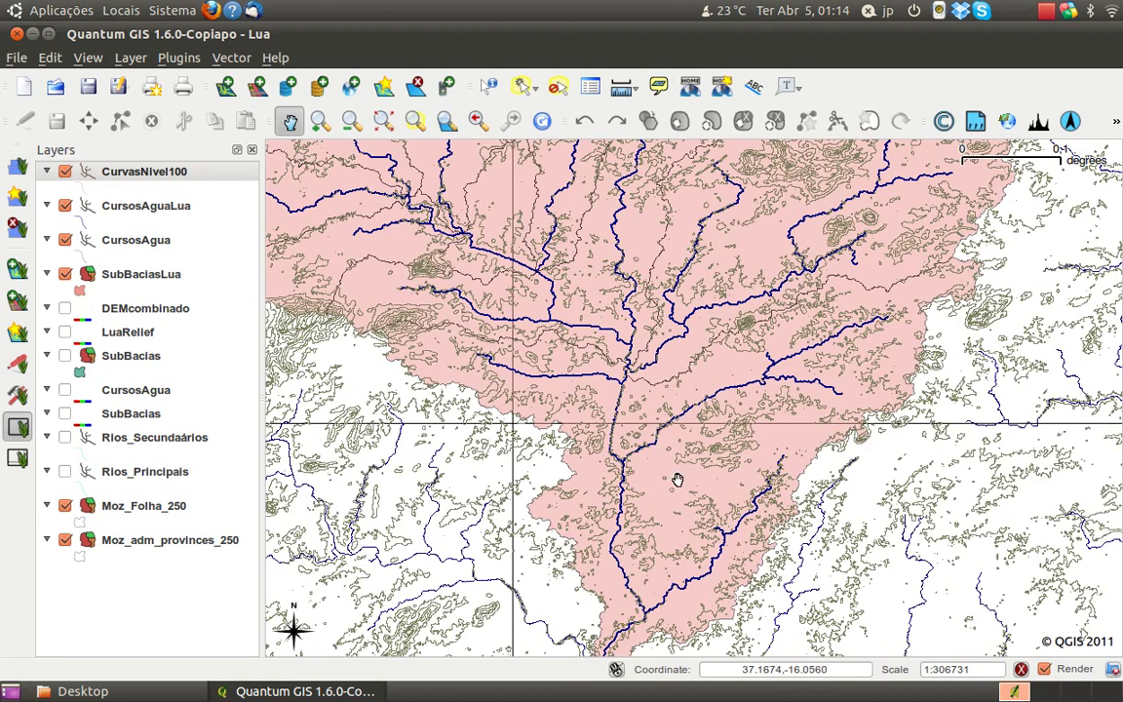
{"action": "scroll", "coordinate": [683, 499], "scroll_direction": "down", "scroll_amount": 1}
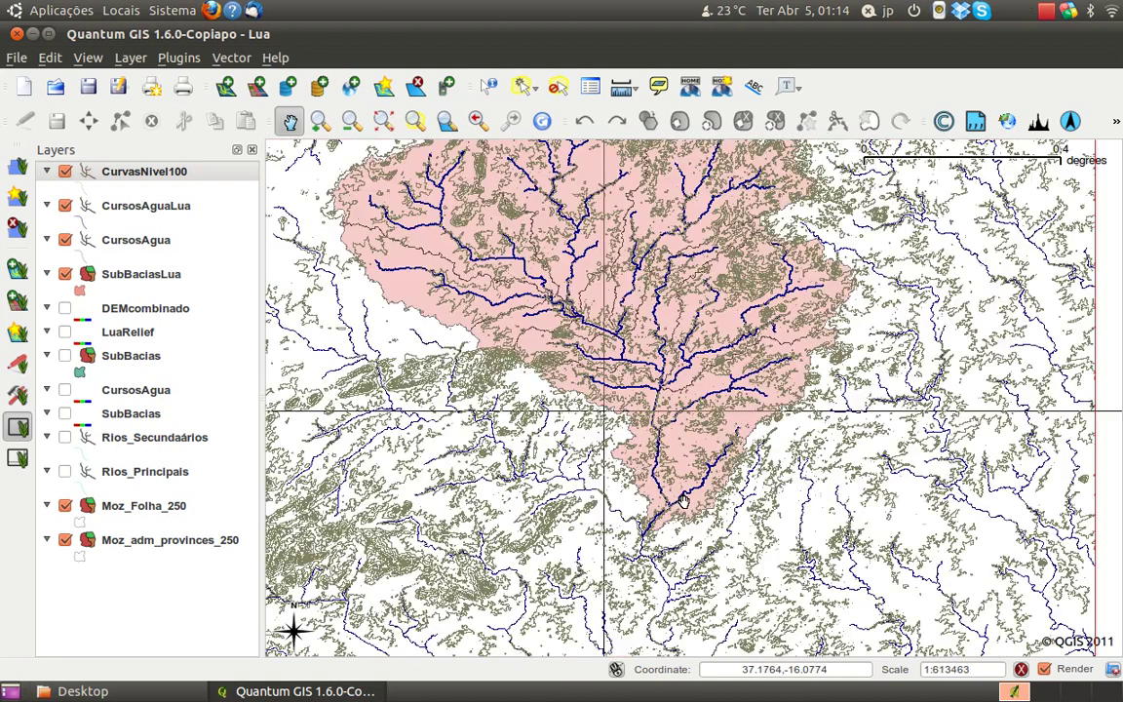
{"action": "left_click_drag", "start_coordinate": [677, 429], "coordinate": [677, 495]}
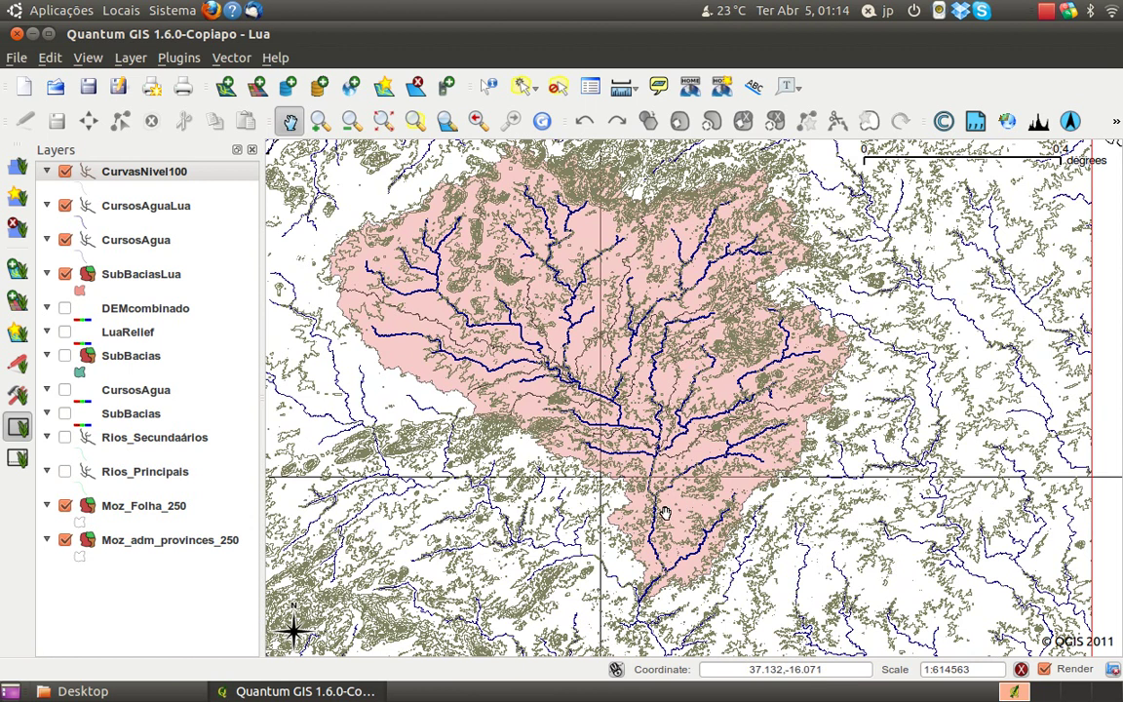
{"action": "scroll", "coordinate": [673, 532], "scroll_direction": "up", "scroll_amount": 1}
{"action": "left_click_drag", "start_coordinate": [679, 546], "coordinate": [691, 447]}
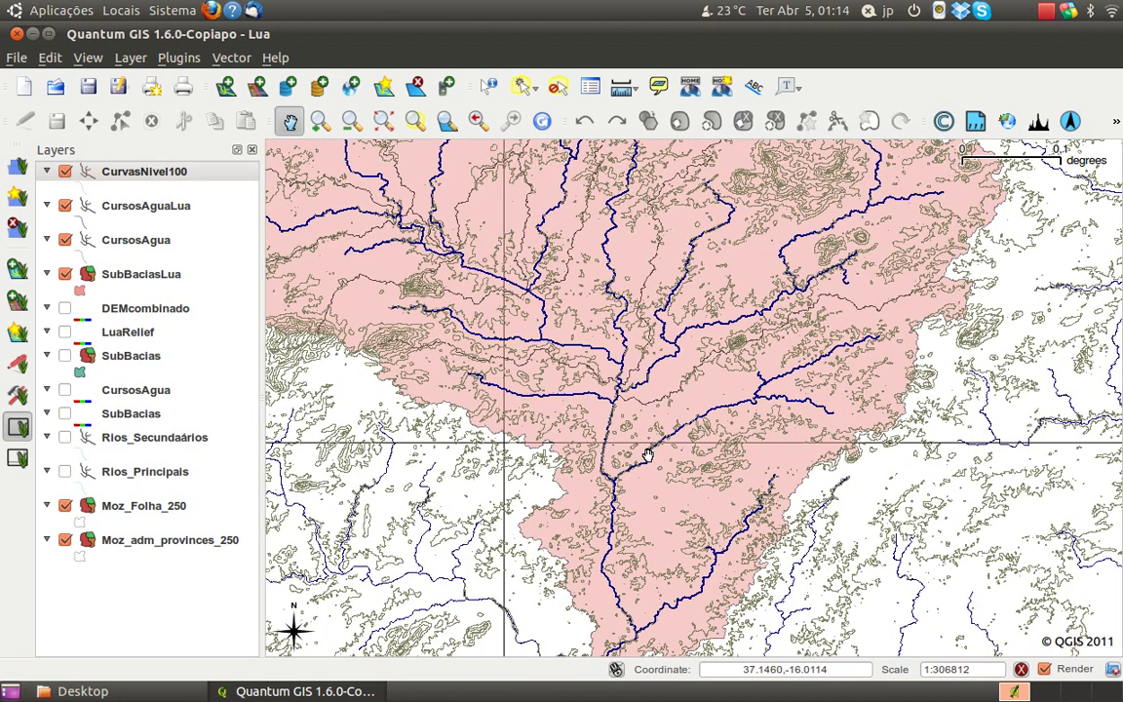
{"action": "left_click_drag", "start_coordinate": [673, 496], "coordinate": [678, 477]}
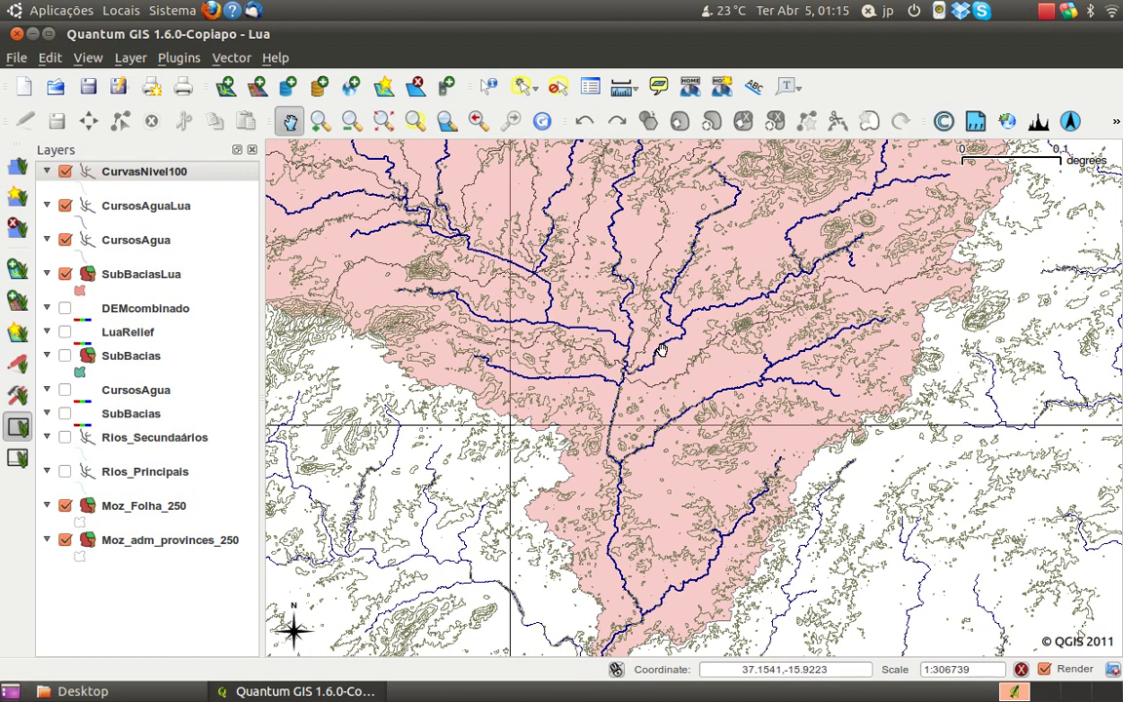
{"action": "left_click_drag", "start_coordinate": [595, 314], "coordinate": [609, 331]}
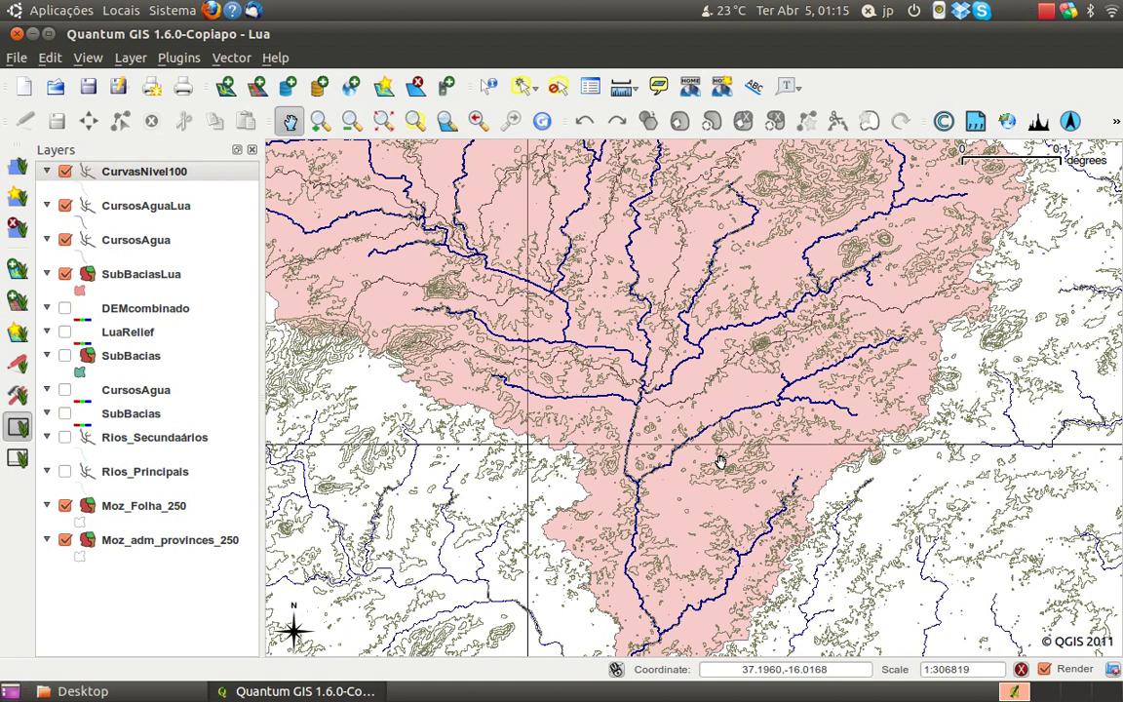
{"action": "left_click_drag", "start_coordinate": [715, 458], "coordinate": [729, 418]}
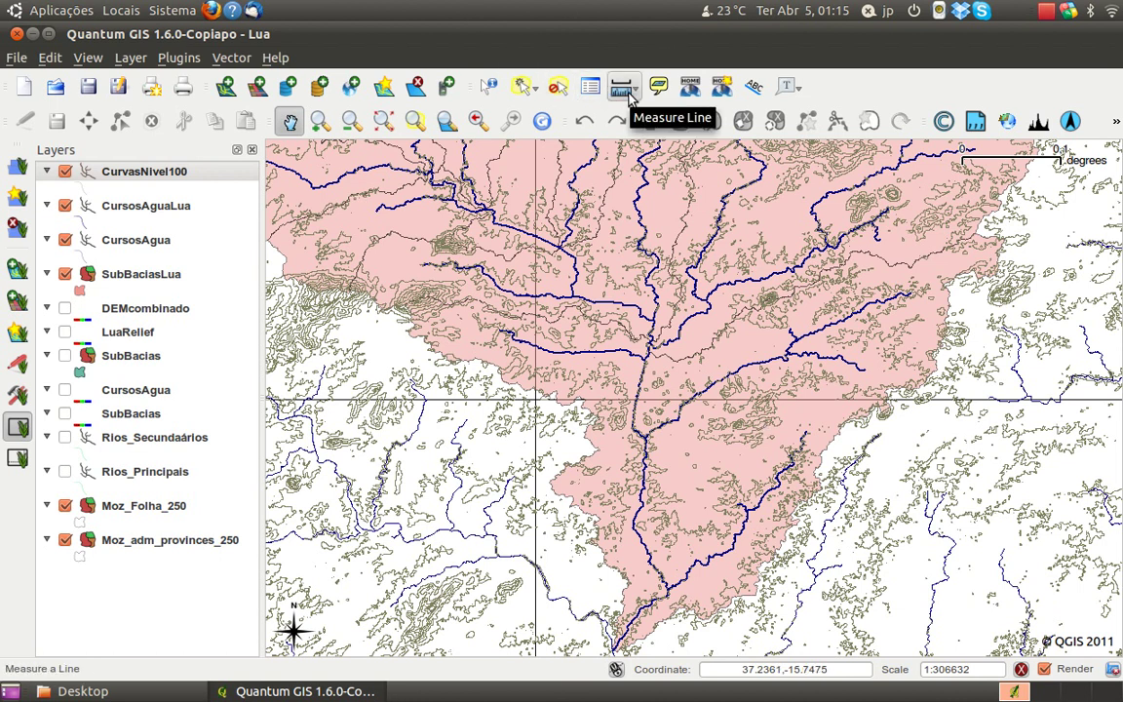
Measure a segmented line along the main river upstream from the Lua basin outlet, and close the measurement.
{"action": "key", "text": "Down"}
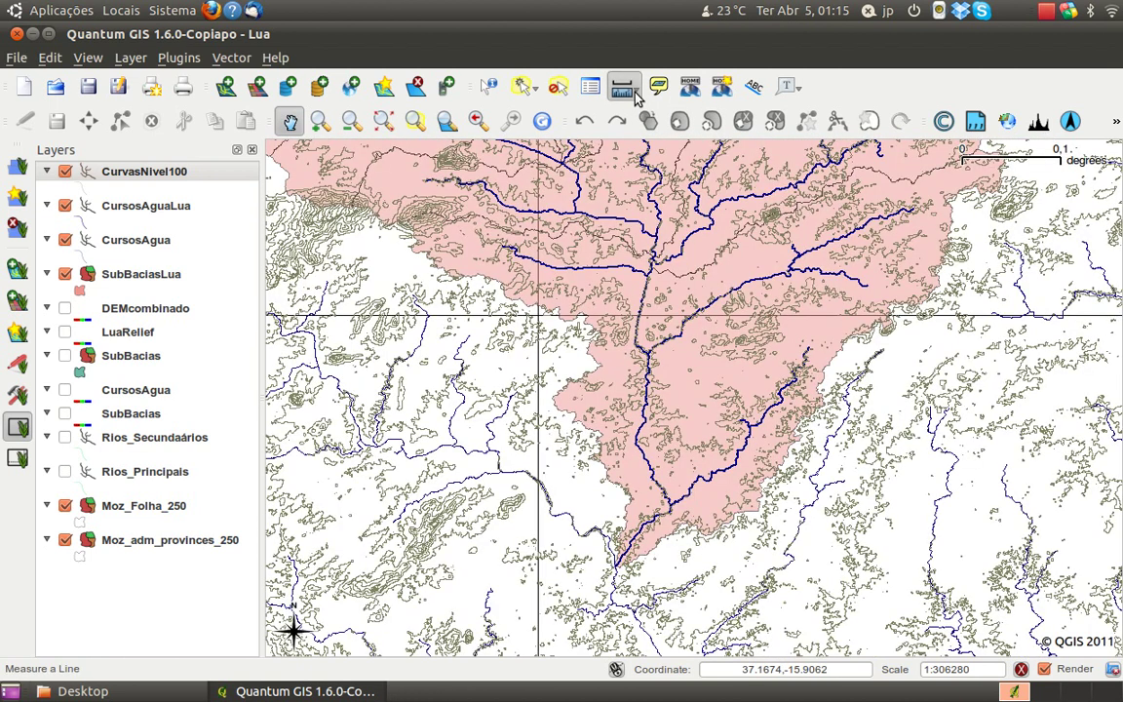
{"action": "left_click", "coordinate": [636, 95]}
{"action": "left_click", "coordinate": [653, 110]}
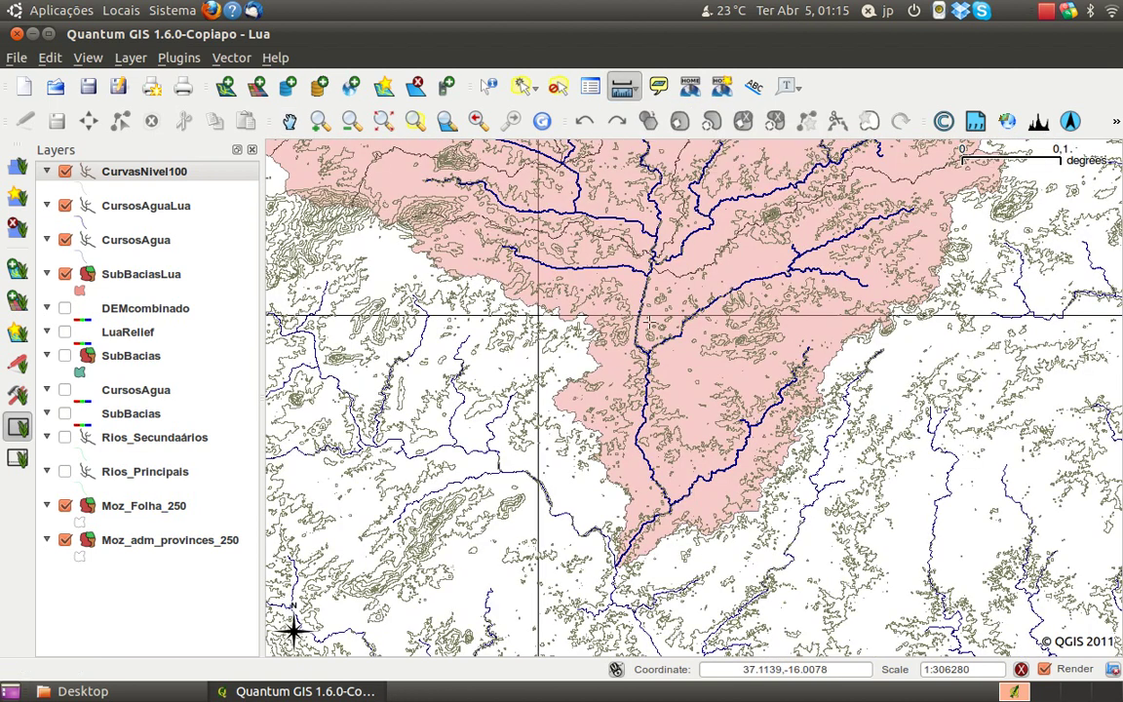
{"action": "scroll", "coordinate": [624, 580], "scroll_direction": "up", "scroll_amount": 1}
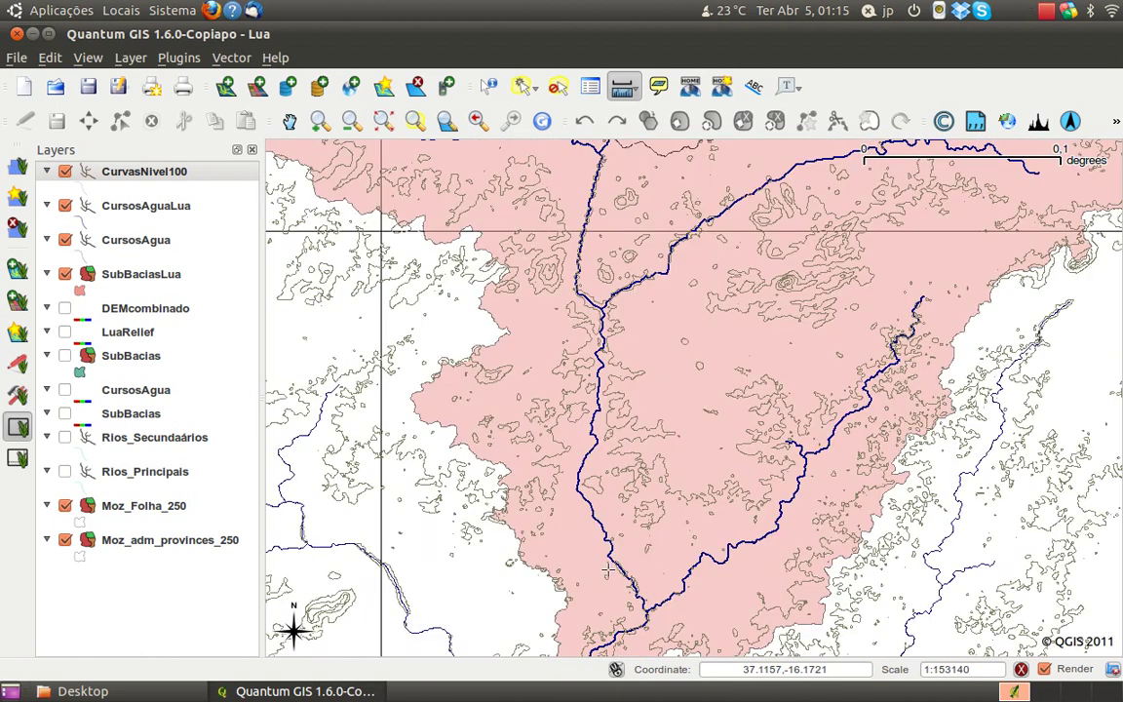
{"action": "key", "text": "space"}
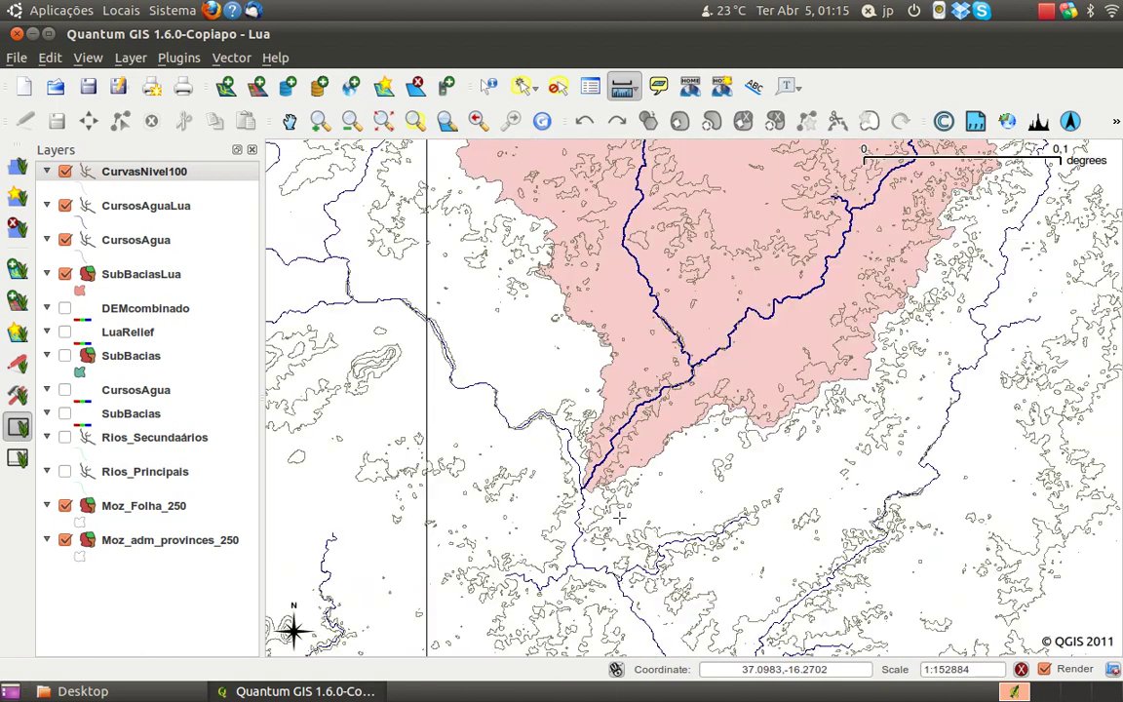
{"action": "left_click", "coordinate": [525, 435]}
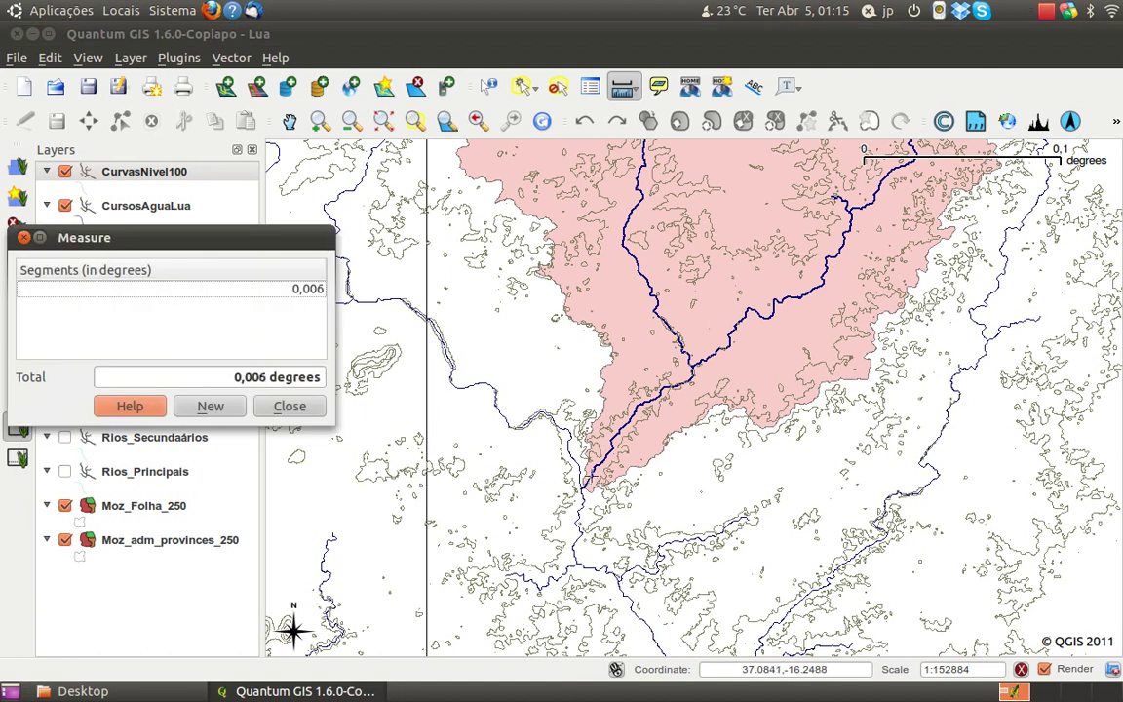
{"action": "left_click", "coordinate": [527, 420]}
{"action": "left_click", "coordinate": [532, 411]}
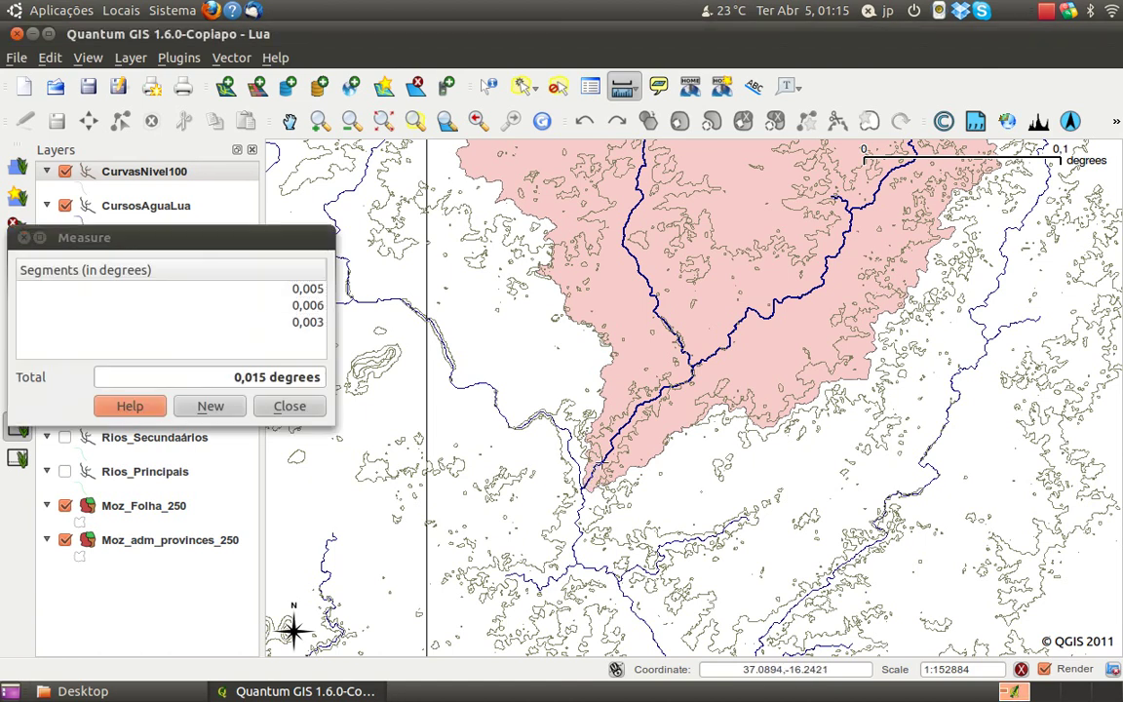
{"action": "left_click", "coordinate": [545, 404]}
{"action": "left_click", "coordinate": [547, 398]}
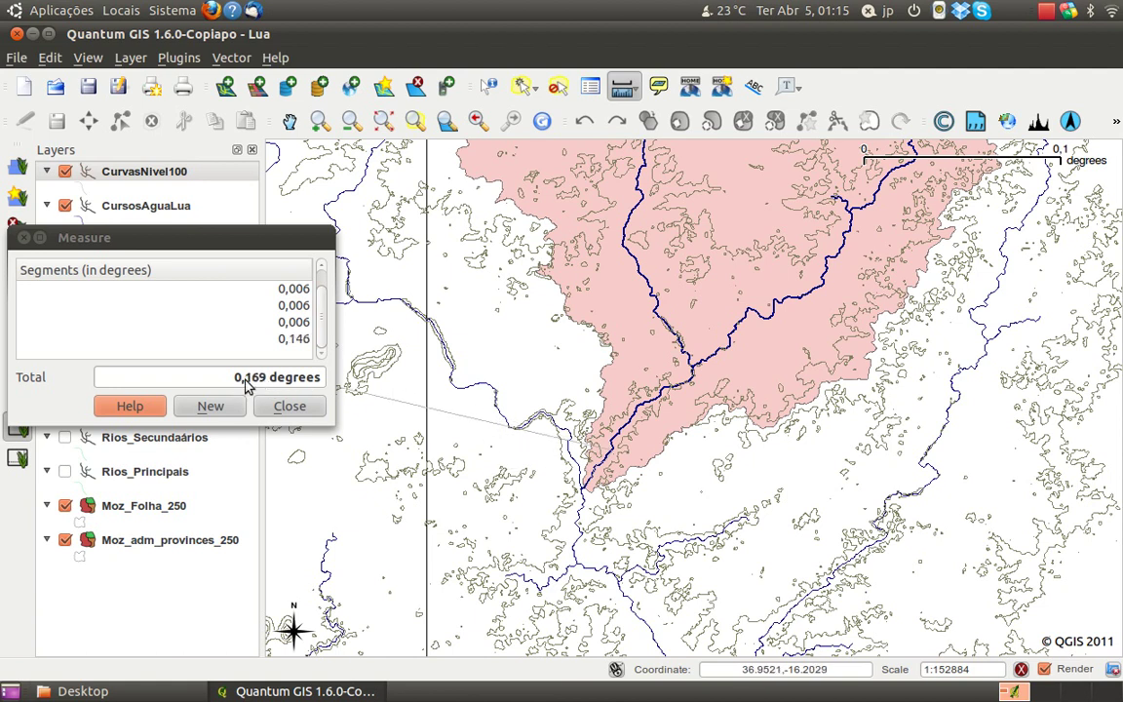
{"action": "left_click", "coordinate": [313, 410]}
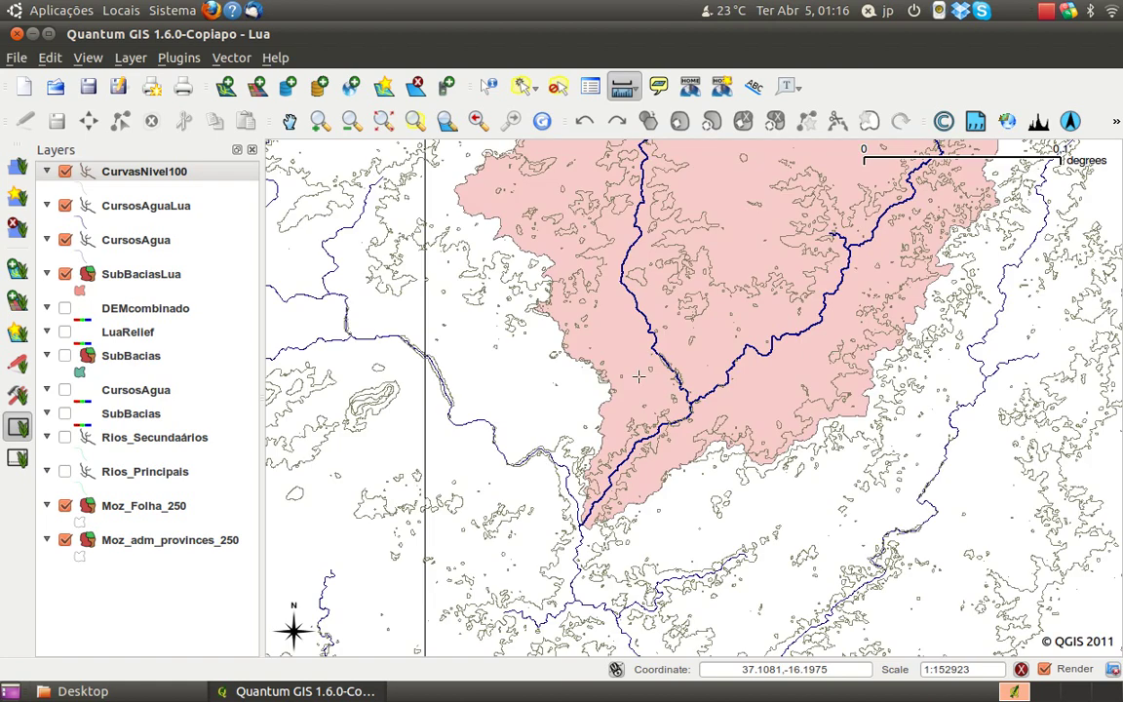
{"action": "scroll", "coordinate": [639, 377], "scroll_direction": "down", "scroll_amount": 1}
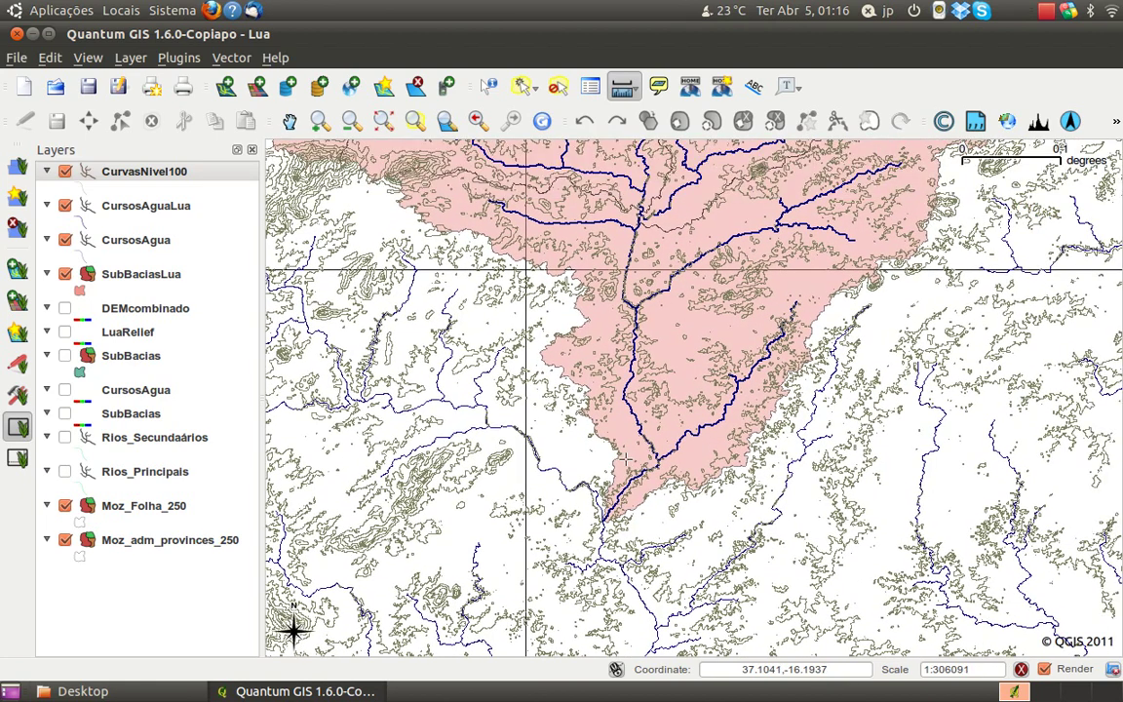
{"action": "key", "text": "Up"}
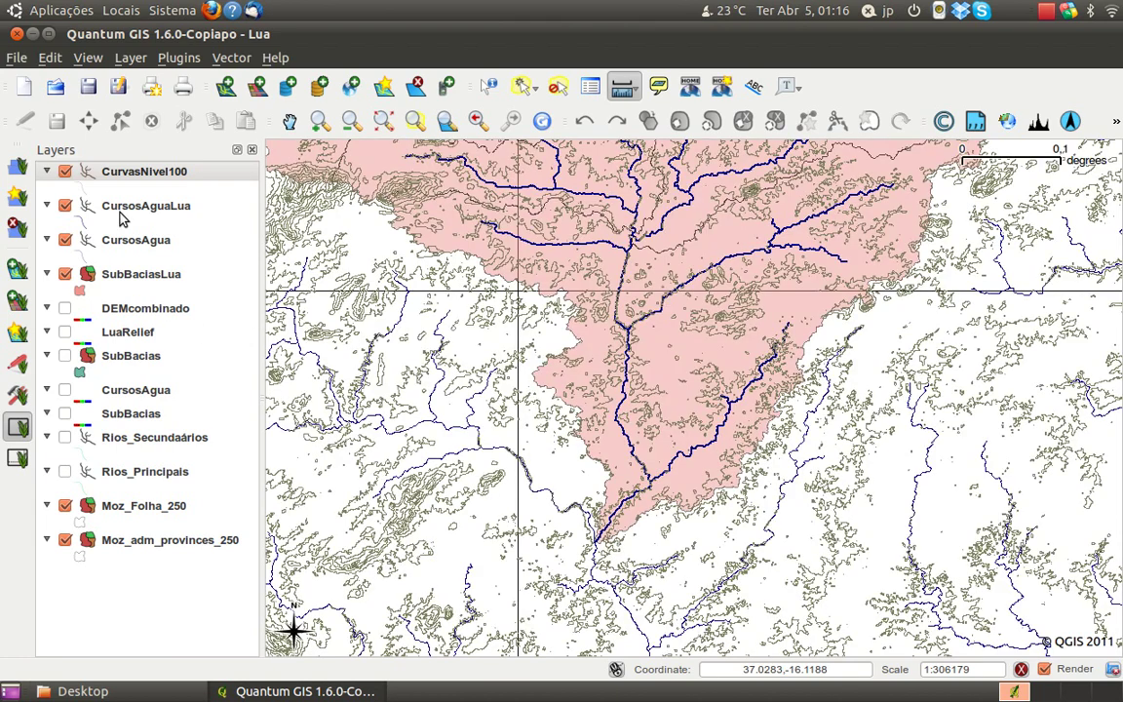
{"action": "left_click_drag", "start_coordinate": [558, 285], "coordinate": [548, 309]}
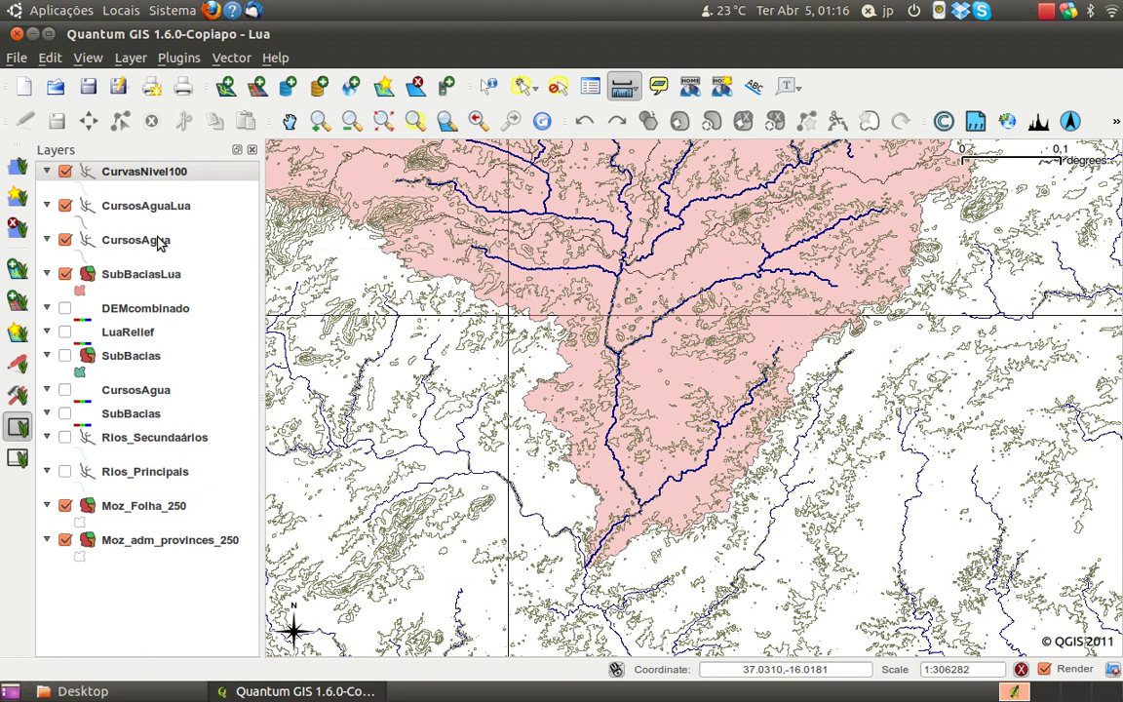
Switch to the file manager, locate World_UTM_Map.pdf in the CD Estudantes folder, check the Lua project folder, and return to Quantum GIS.
{"action": "left_click", "coordinate": [97, 692]}
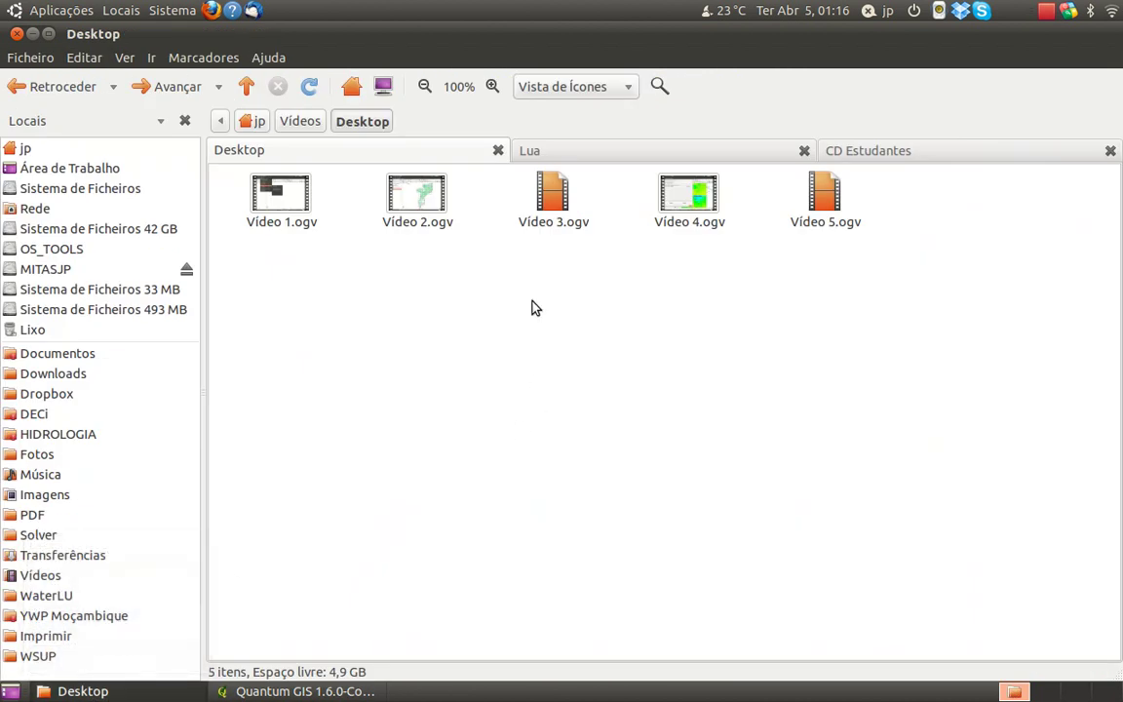
{"action": "left_click", "coordinate": [875, 158]}
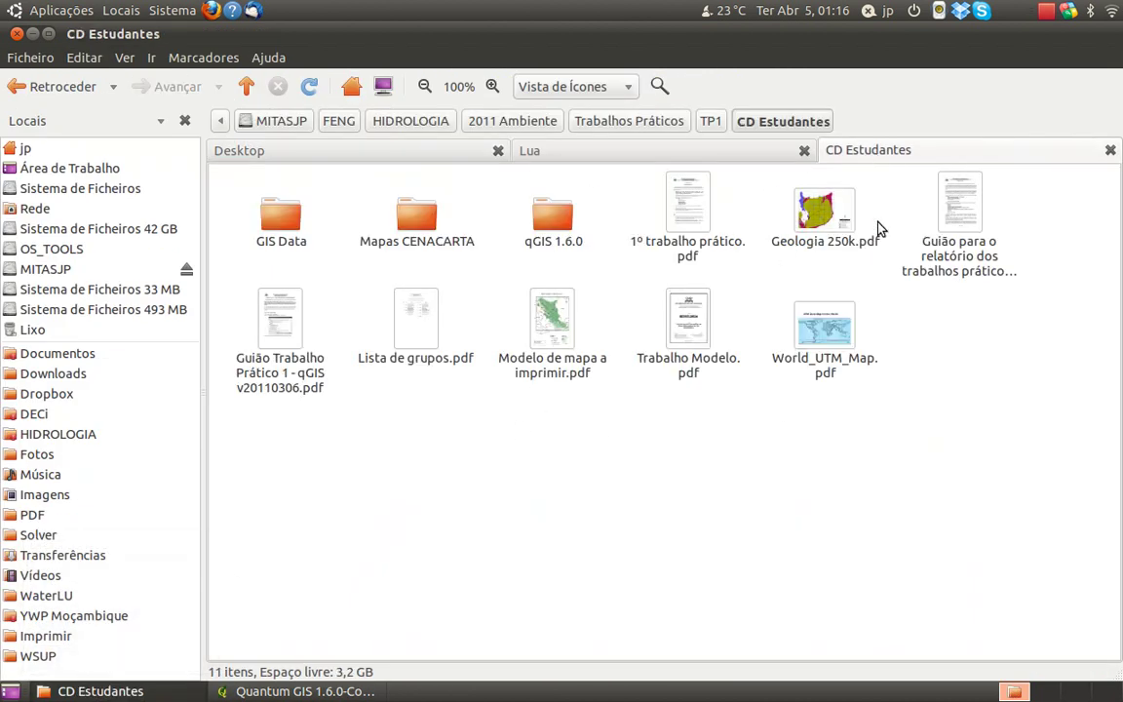
{"action": "left_click", "coordinate": [798, 363]}
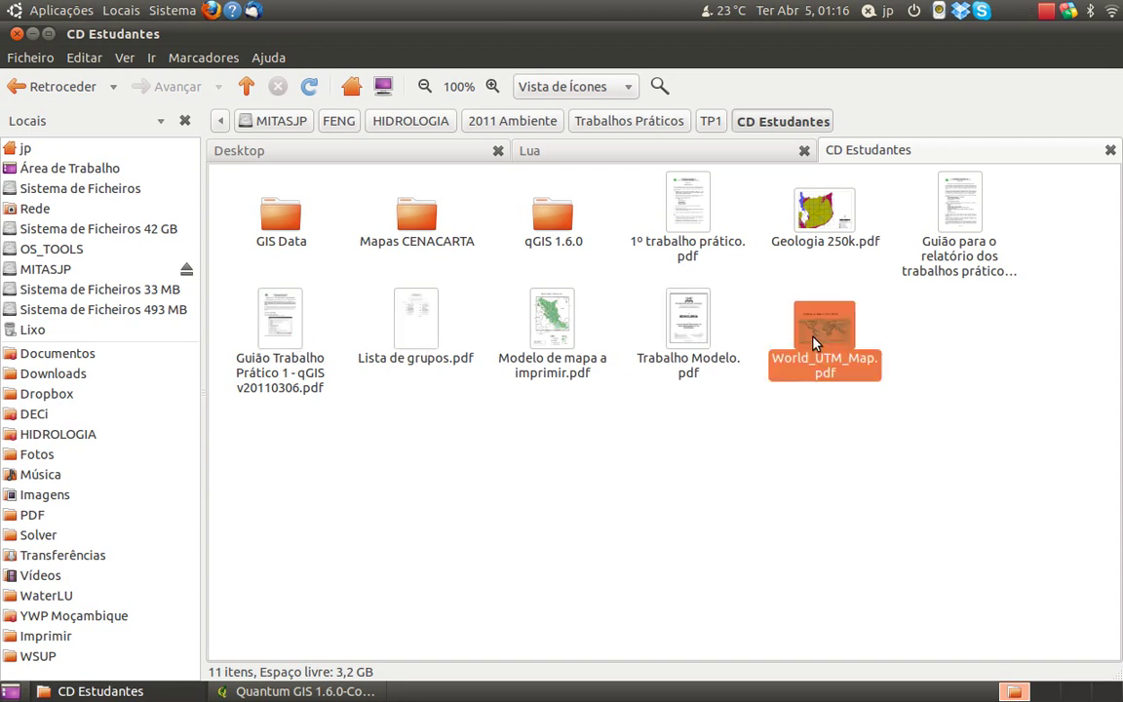
{"action": "left_click", "coordinate": [830, 546]}
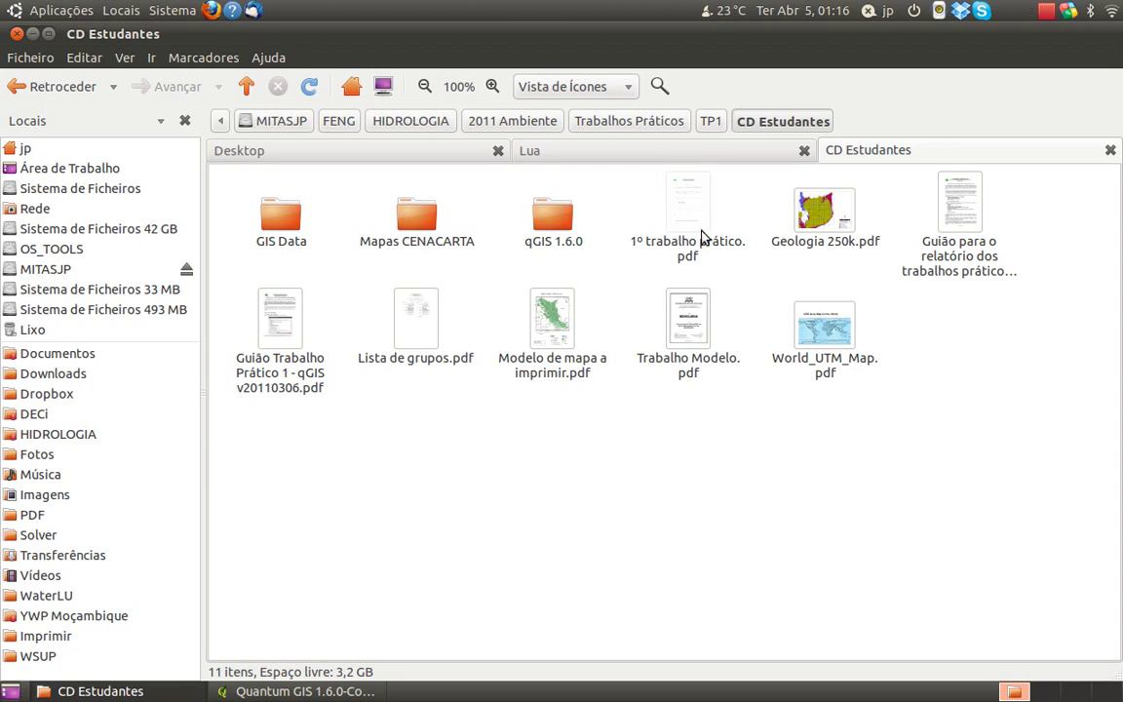
{"action": "left_click", "coordinate": [710, 156]}
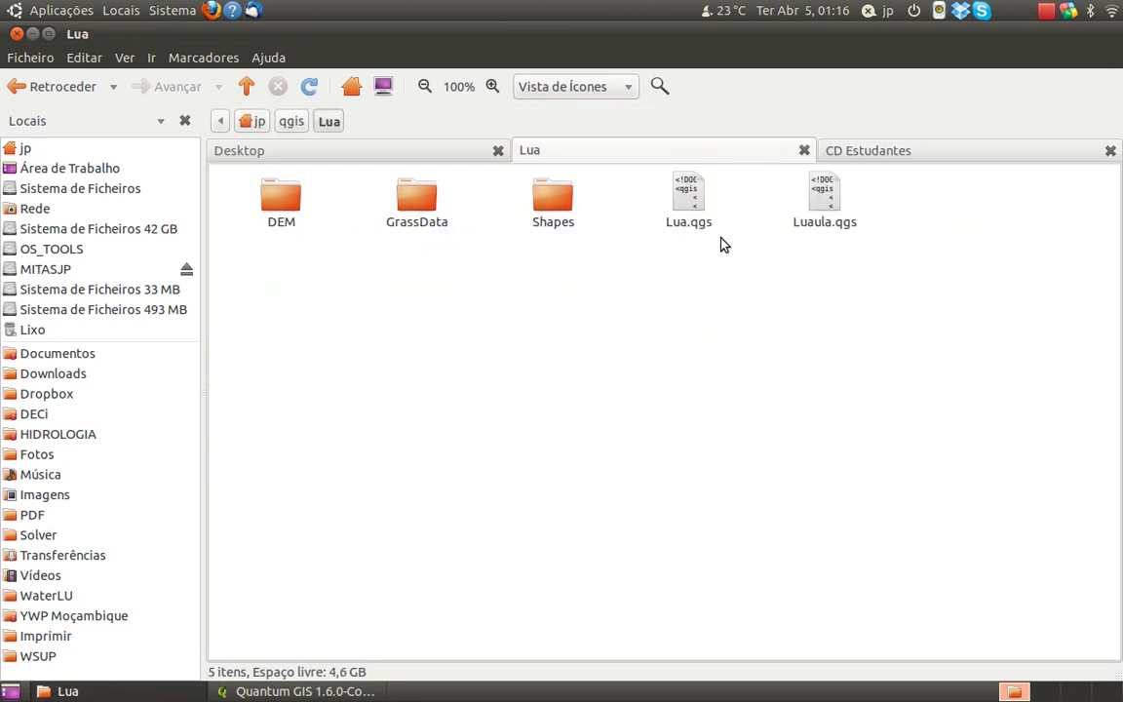
{"action": "left_click", "coordinate": [882, 152]}
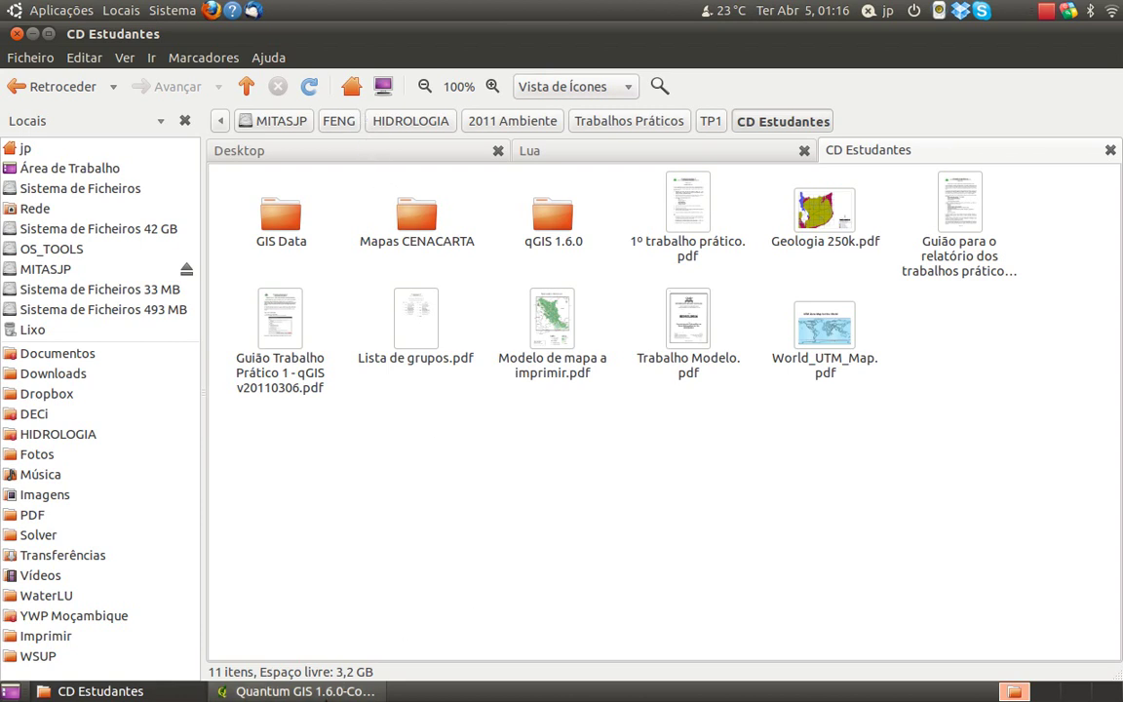
{"action": "left_click", "coordinate": [305, 692]}
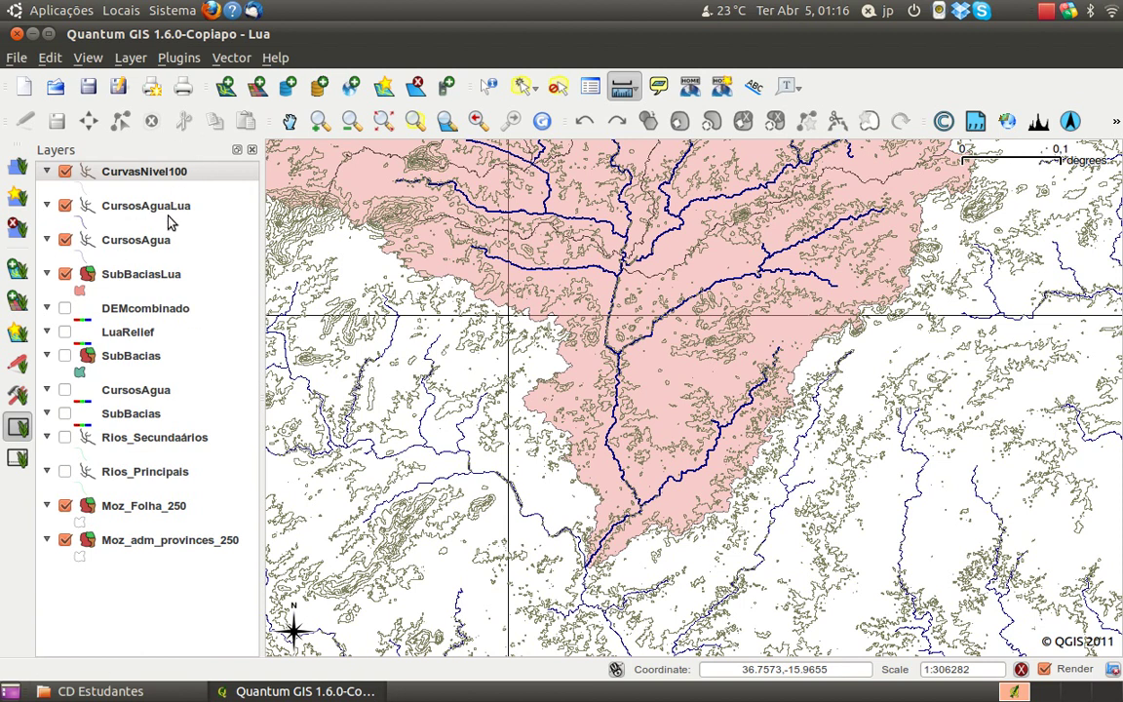
Start an export to a new projection with SubBaciasLua as the input vector layer.
{"action": "left_click", "coordinate": [154, 280]}
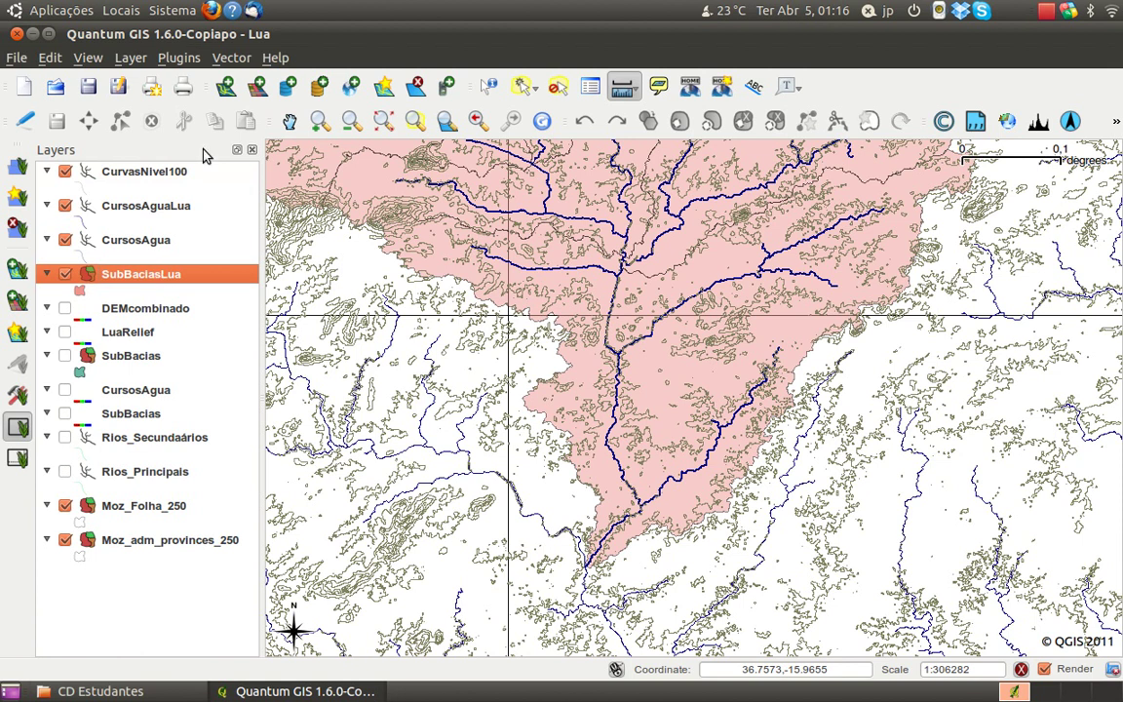
{"action": "left_click", "coordinate": [230, 58]}
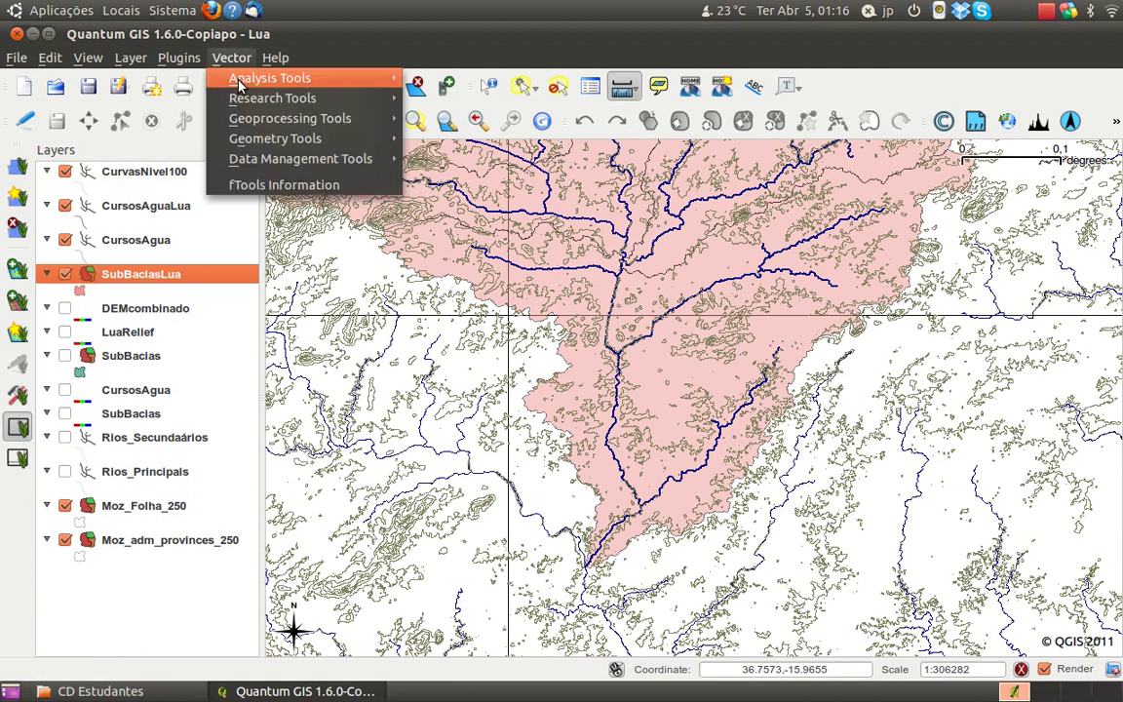
{"action": "mouse_move", "coordinate": [230, 102]}
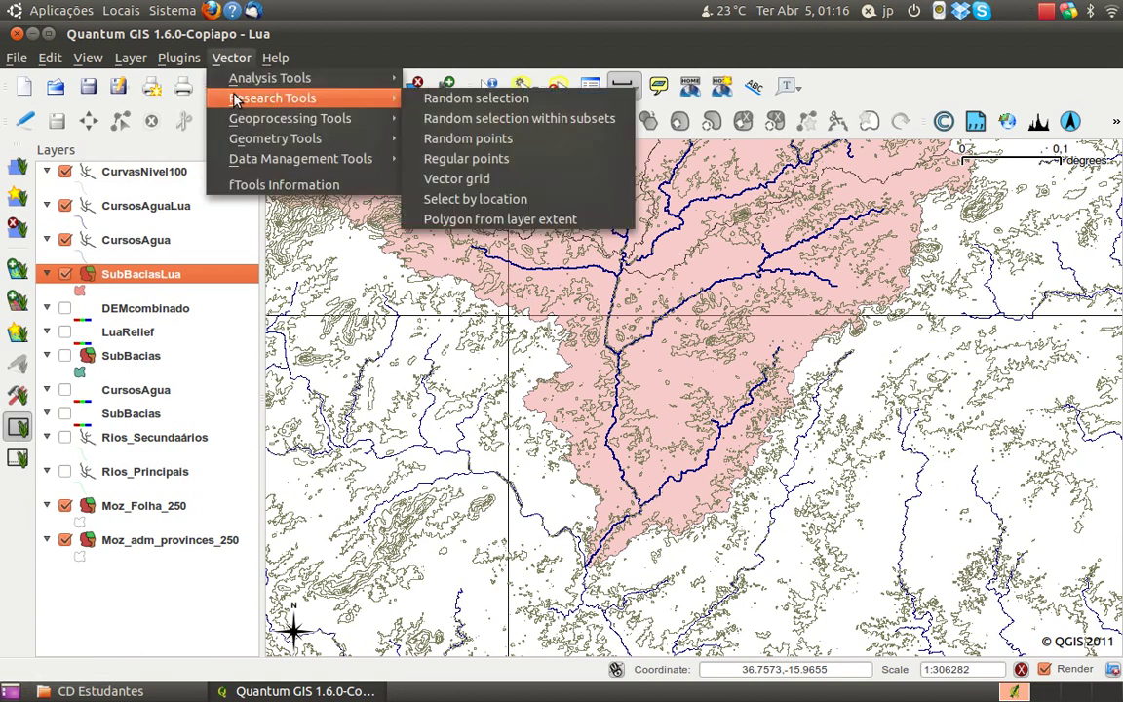
{"action": "mouse_move", "coordinate": [252, 156]}
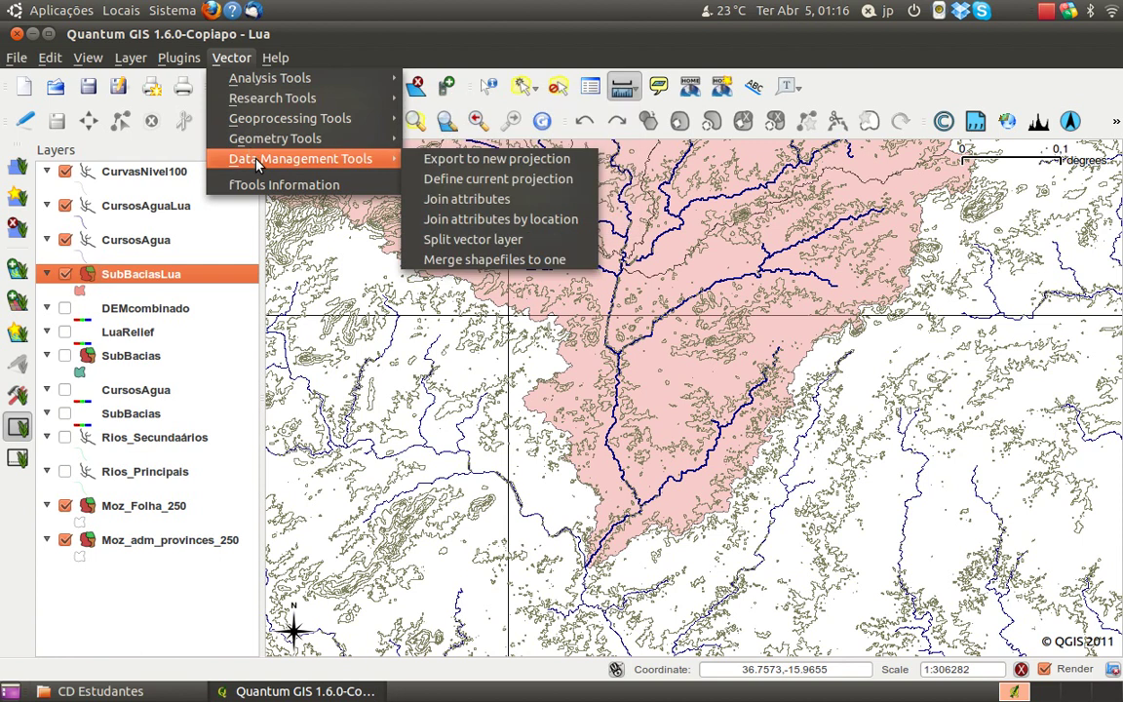
{"action": "left_click", "coordinate": [447, 159]}
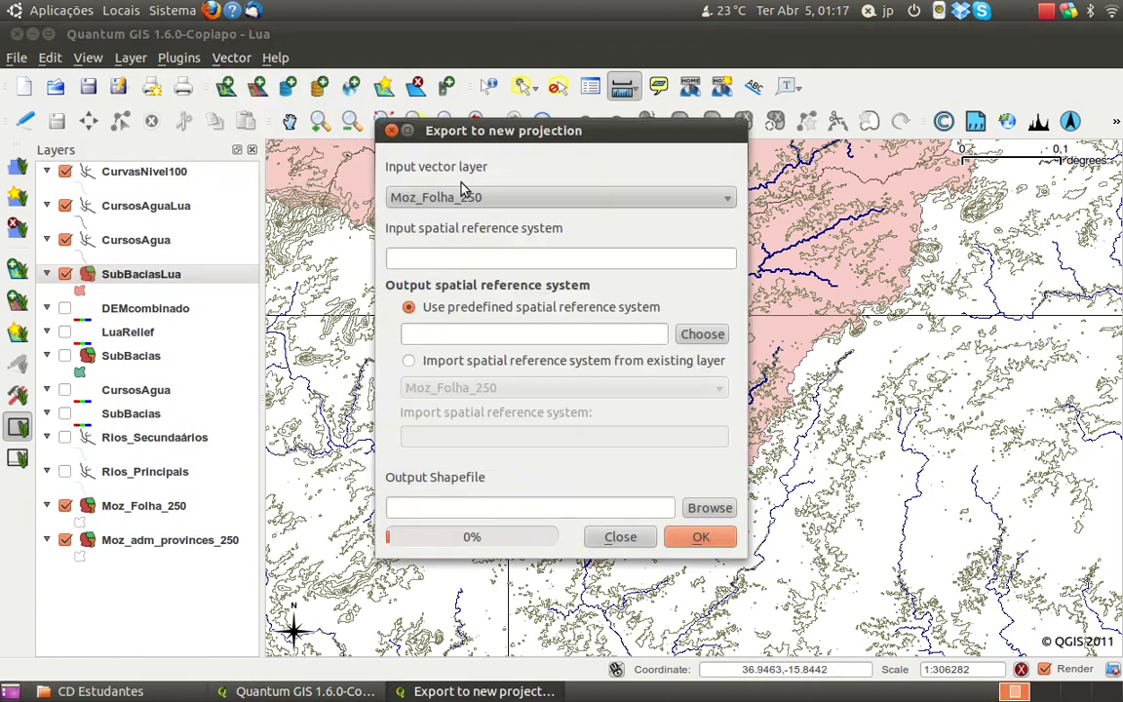
{"action": "left_click", "coordinate": [470, 195]}
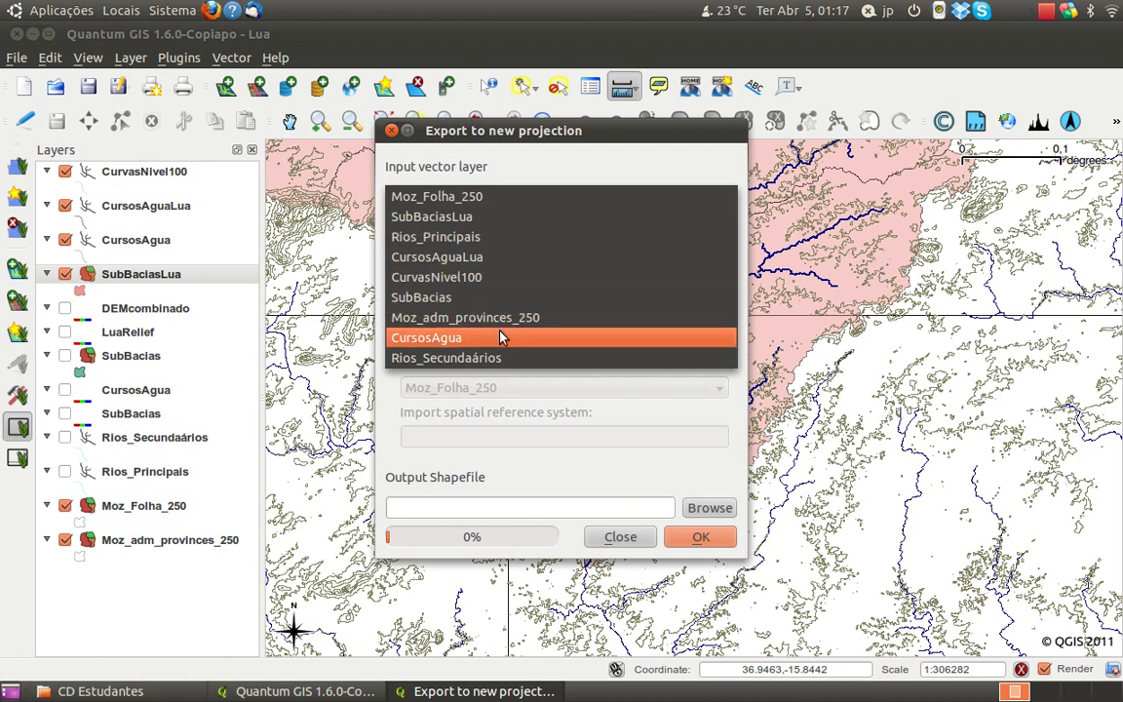
{"action": "left_click", "coordinate": [485, 218]}
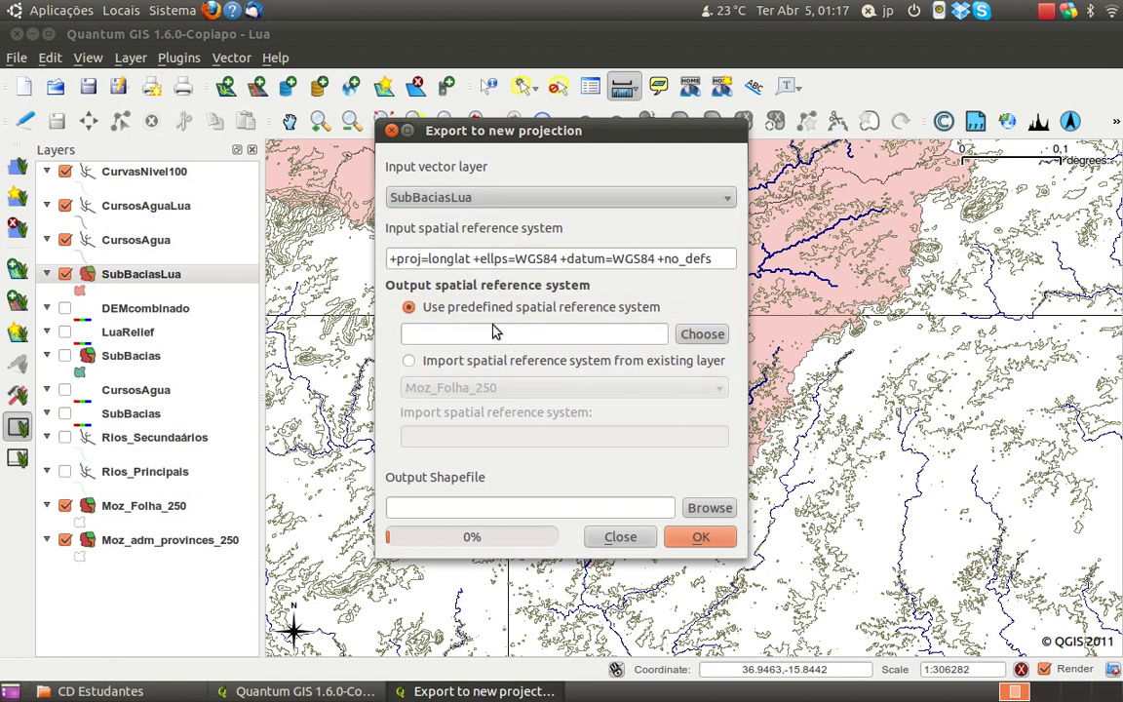
Search for CRS 3037 and set the output reference system to Moznet / UTM zone 37S (EPSG:3037).
{"action": "left_click", "coordinate": [698, 343]}
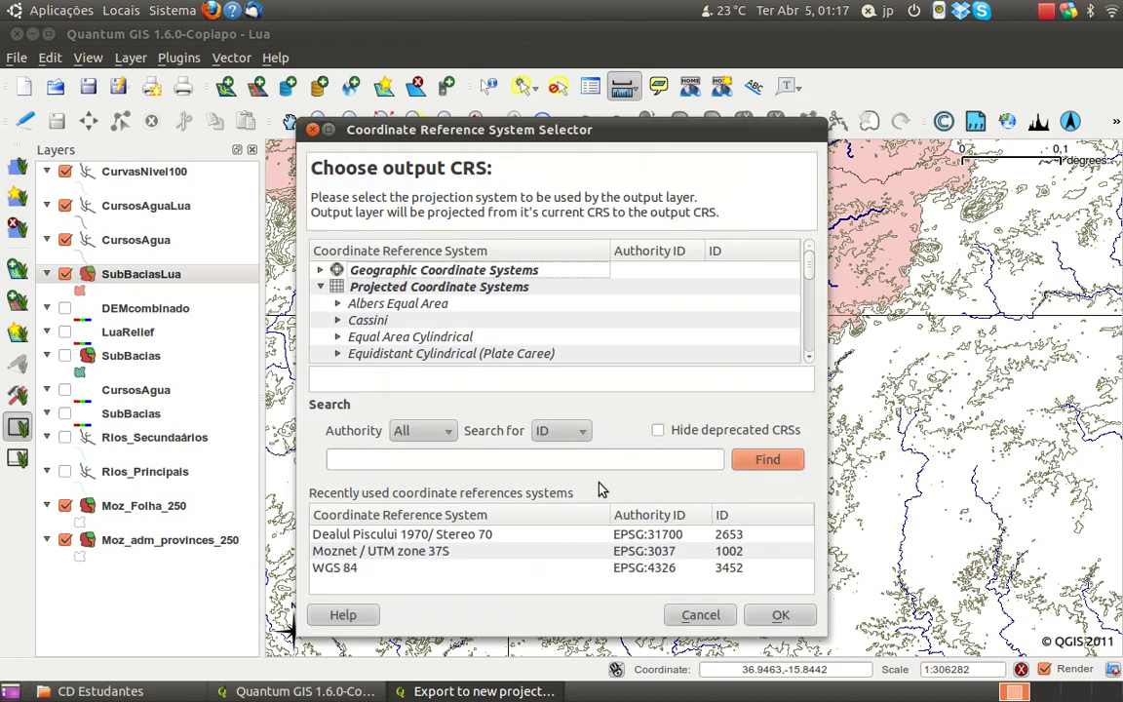
{"action": "left_click", "coordinate": [408, 554]}
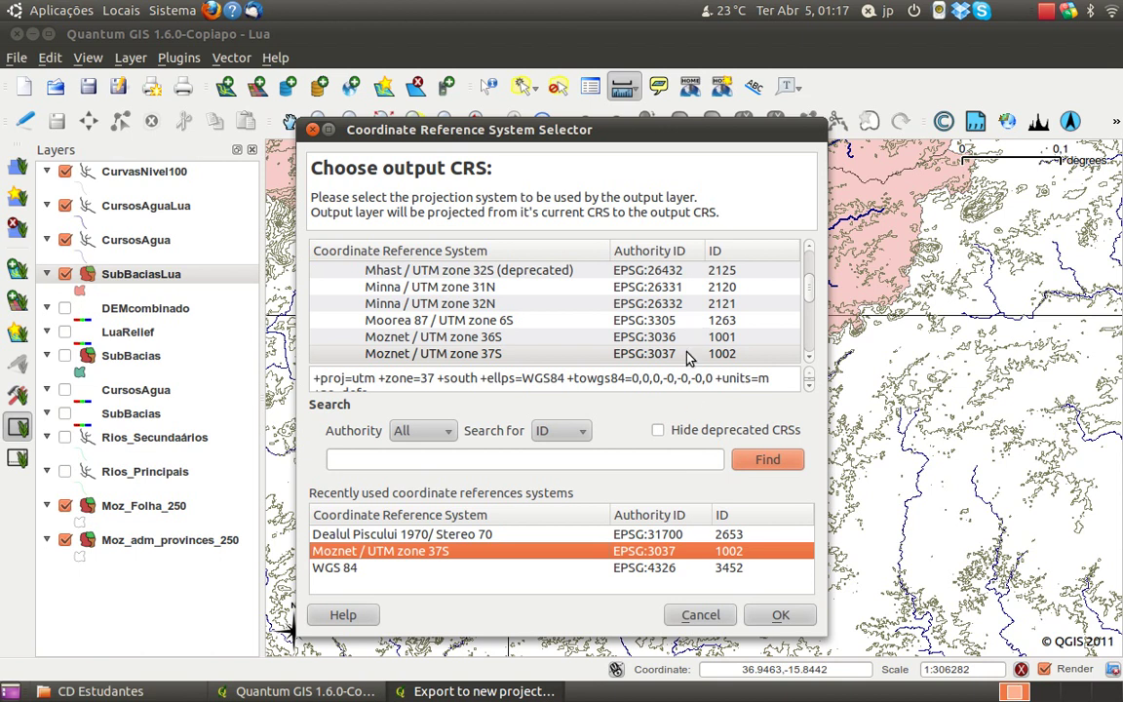
{"action": "left_click", "coordinate": [646, 459]}
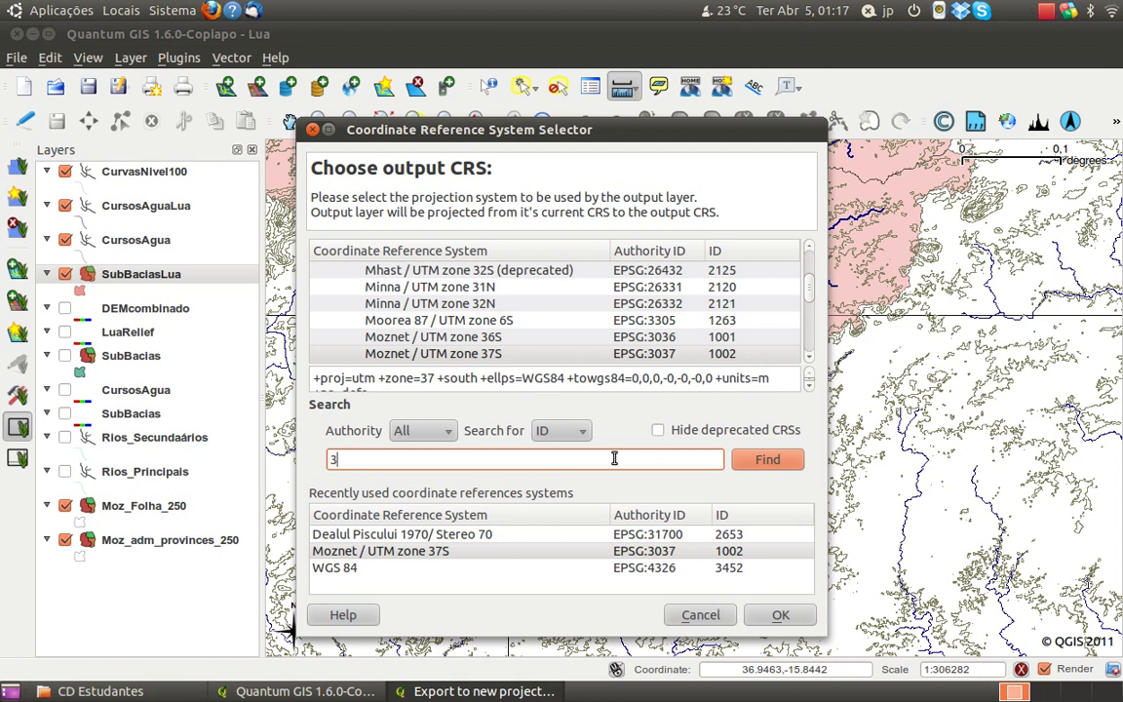
{"action": "left_click", "coordinate": [749, 465]}
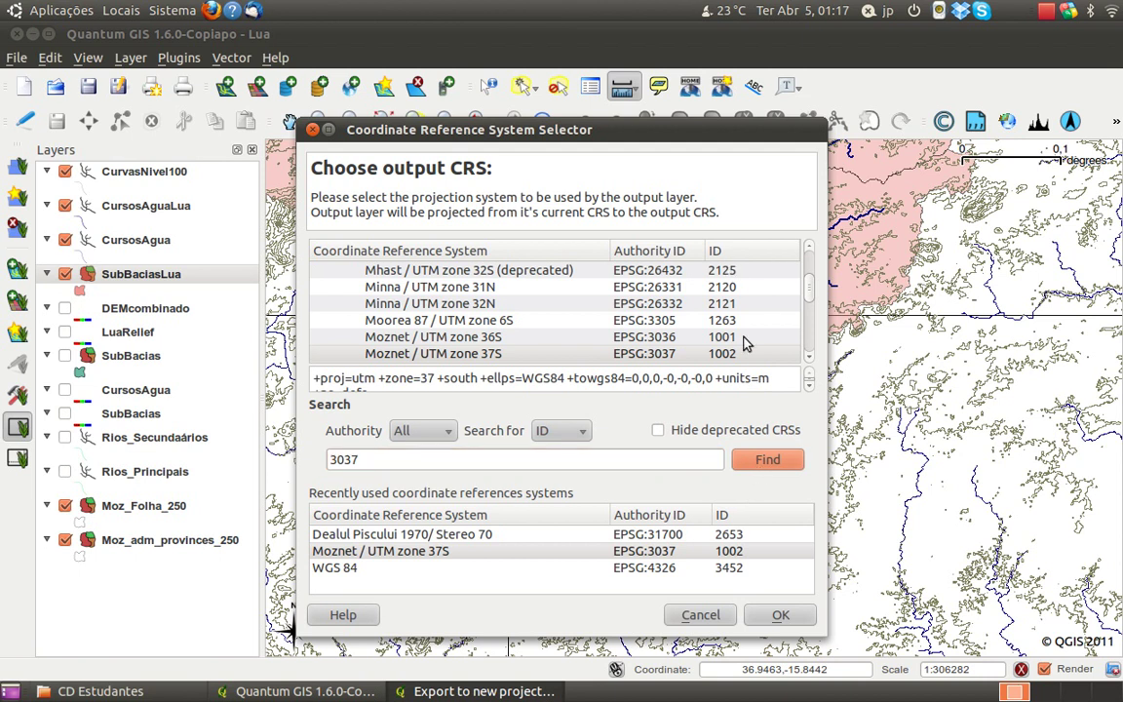
{"action": "scroll", "coordinate": [744, 339], "scroll_direction": "down", "scroll_amount": 5}
{"action": "left_click", "coordinate": [531, 460]}
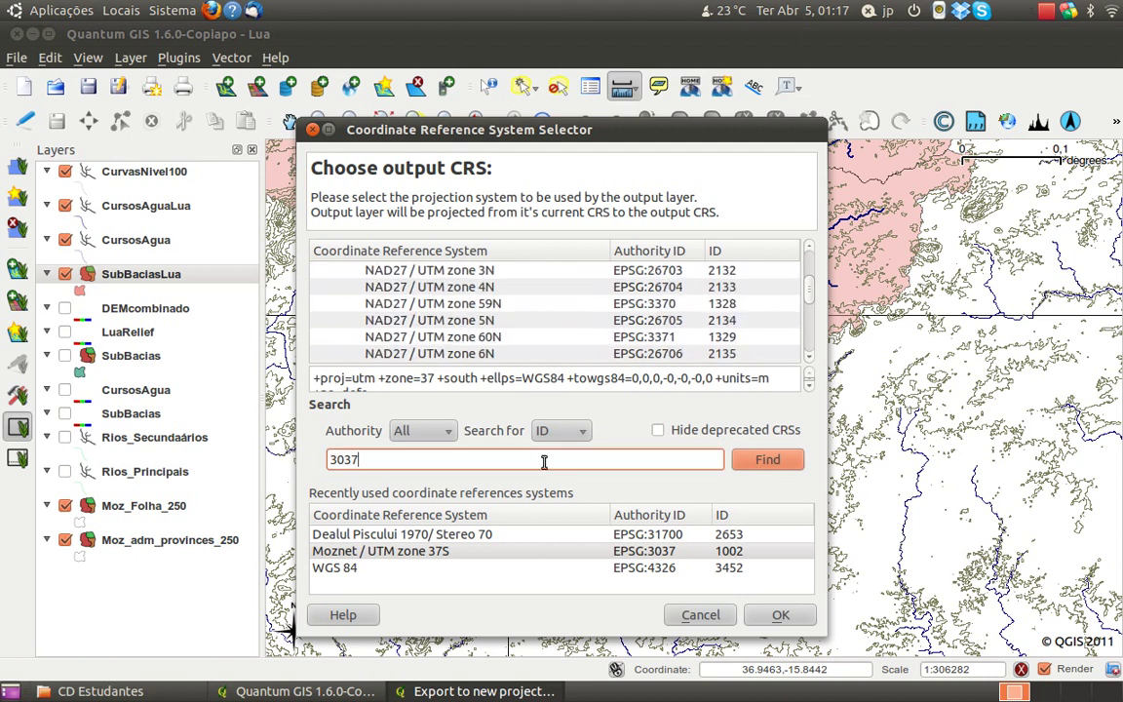
{"action": "left_click", "coordinate": [771, 461]}
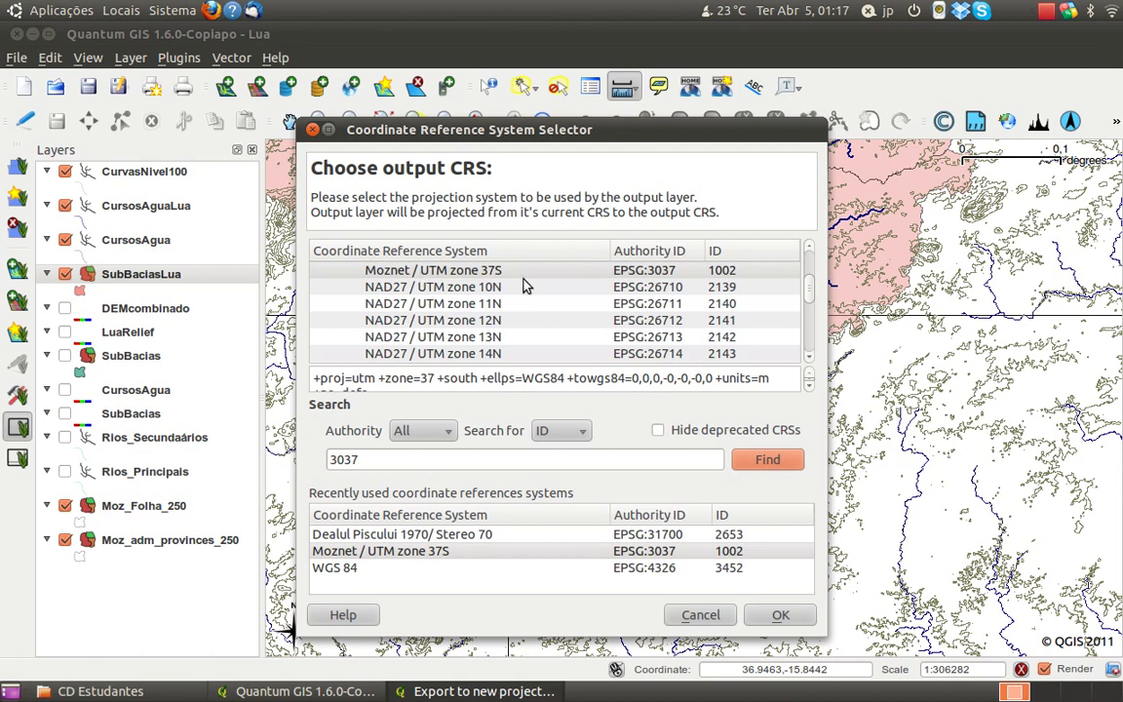
{"action": "left_click", "coordinate": [668, 272]}
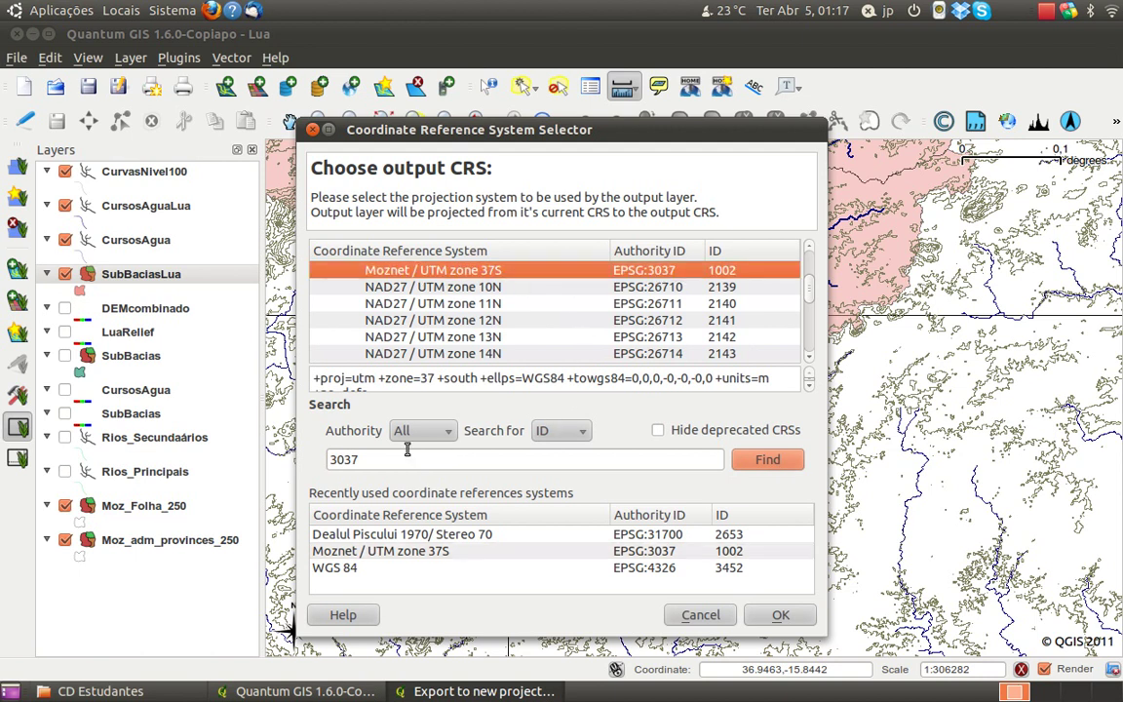
{"action": "left_click", "coordinate": [764, 616]}
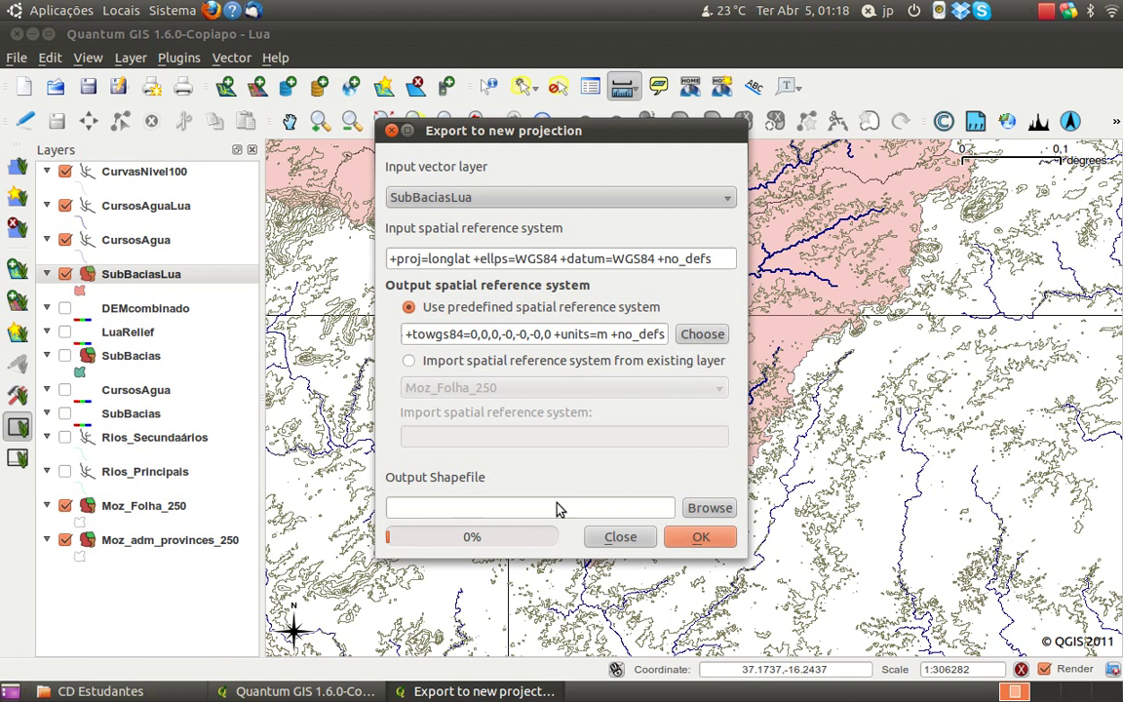
Set the output shapefile to SubBaciasLuaUTM.shp in the Lua/Shapes folder and run the export.
{"action": "left_click", "coordinate": [719, 515]}
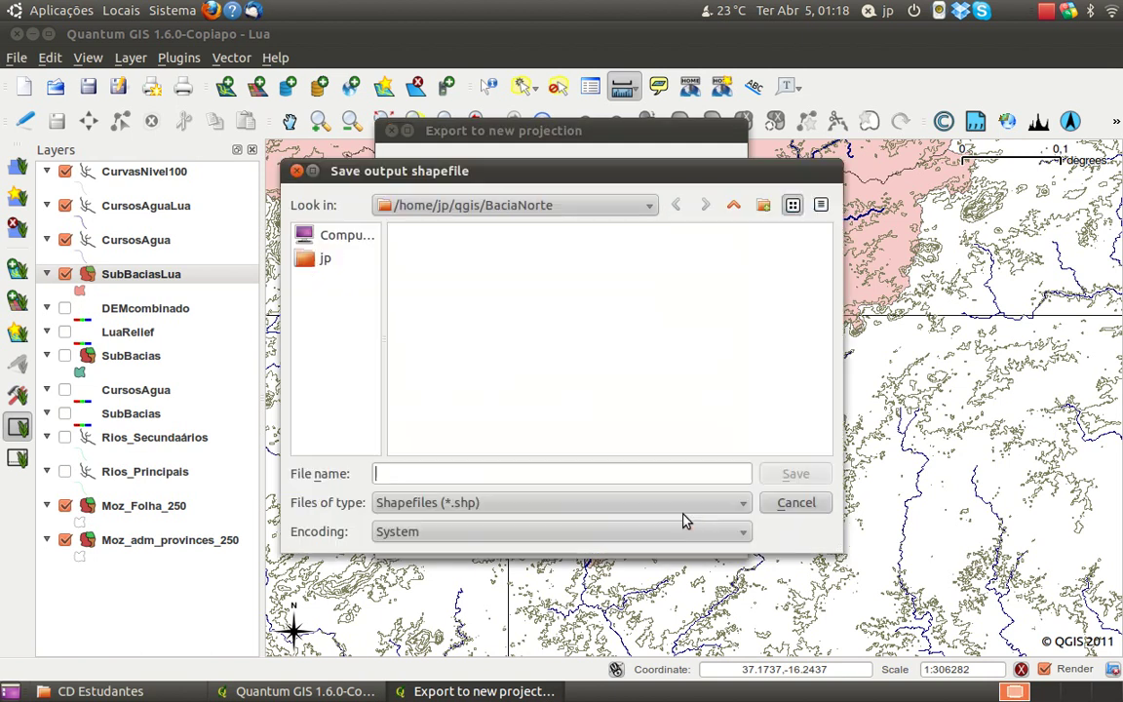
{"action": "left_click", "coordinate": [734, 205]}
{"action": "double_click", "coordinate": [431, 259]}
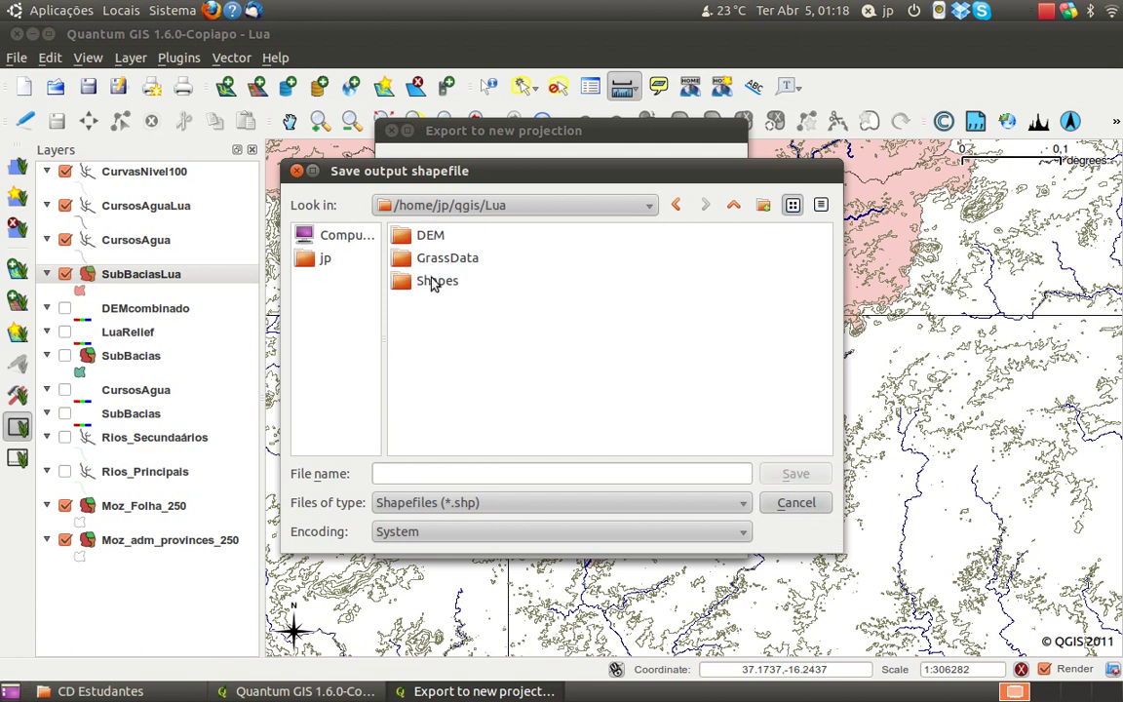
{"action": "double_click", "coordinate": [431, 287]}
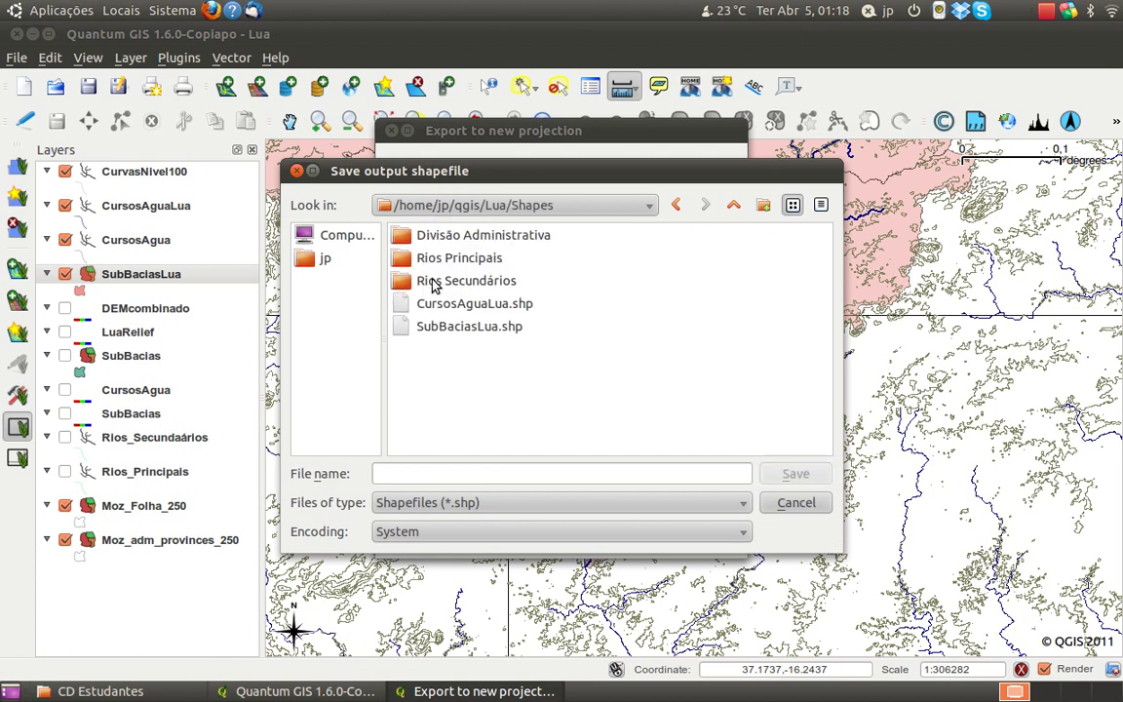
{"action": "left_click", "coordinate": [468, 329]}
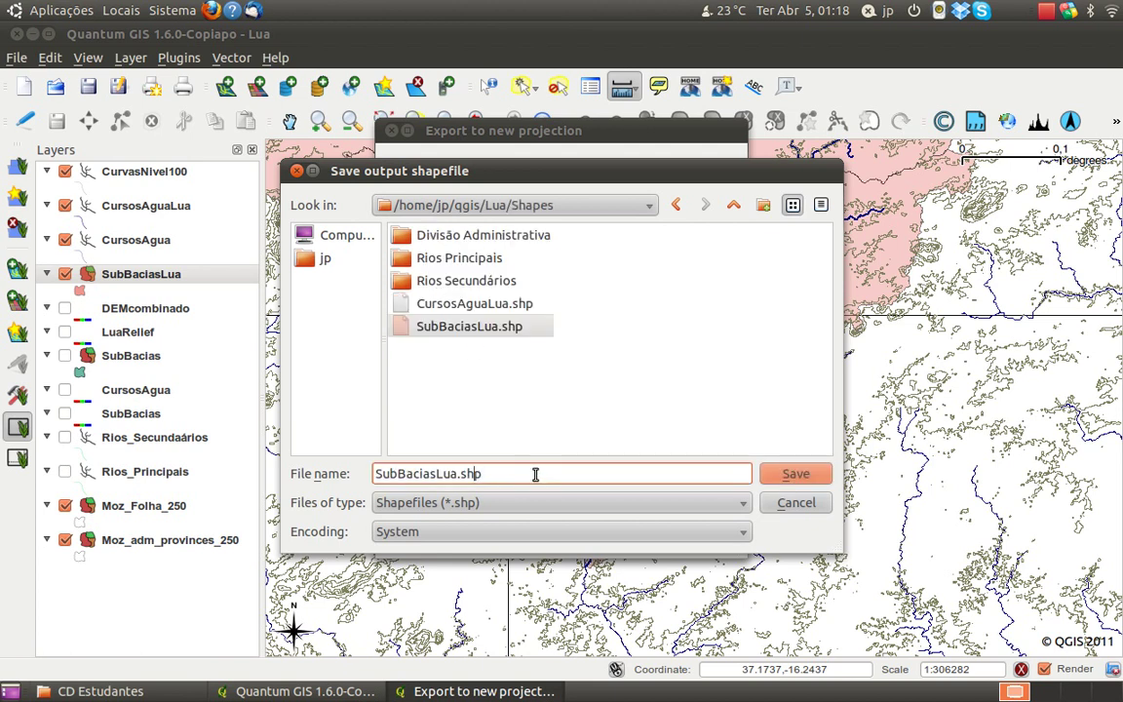
{"action": "type", "text": "UTM"}
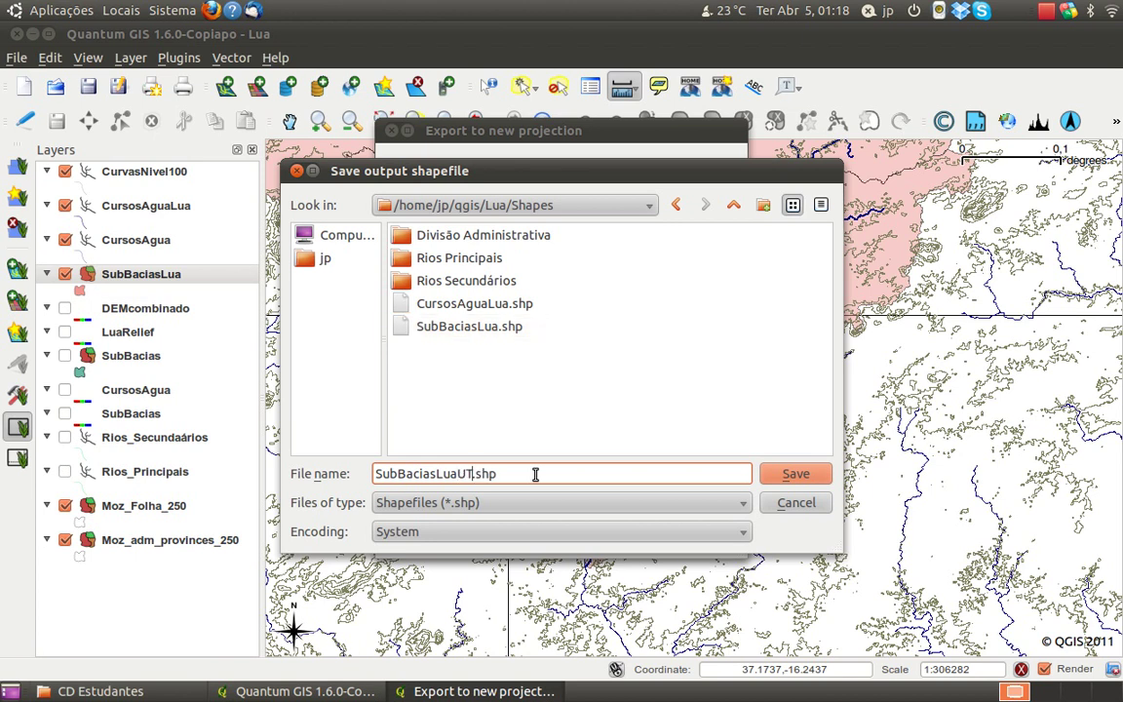
{"action": "left_click", "coordinate": [793, 474]}
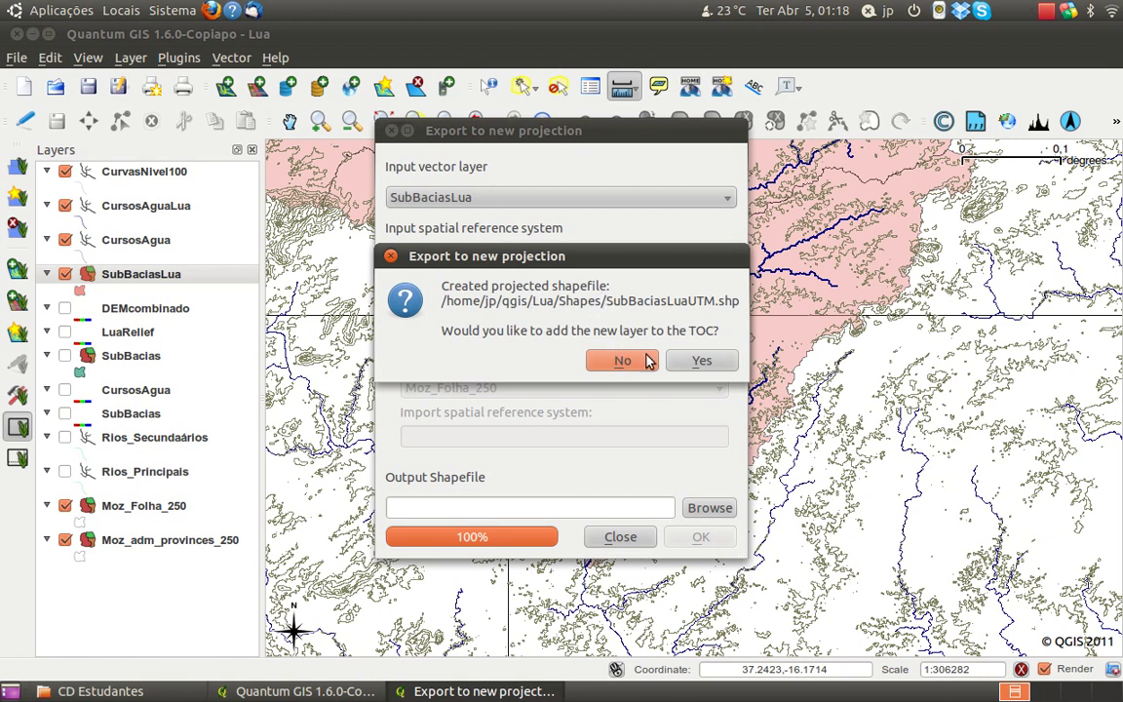
Add the exported SubBaciasLuaUTM shapefile to the project's layers and close the export dialog.
{"action": "left_click", "coordinate": [691, 365]}
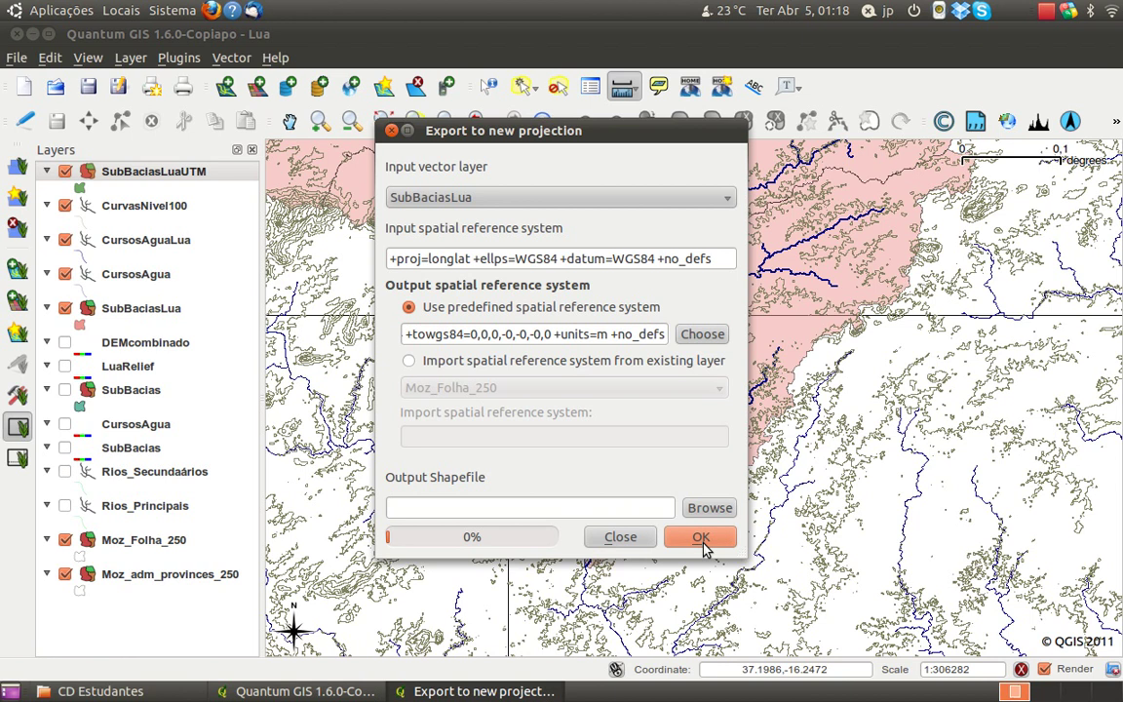
{"action": "left_click", "coordinate": [701, 538]}
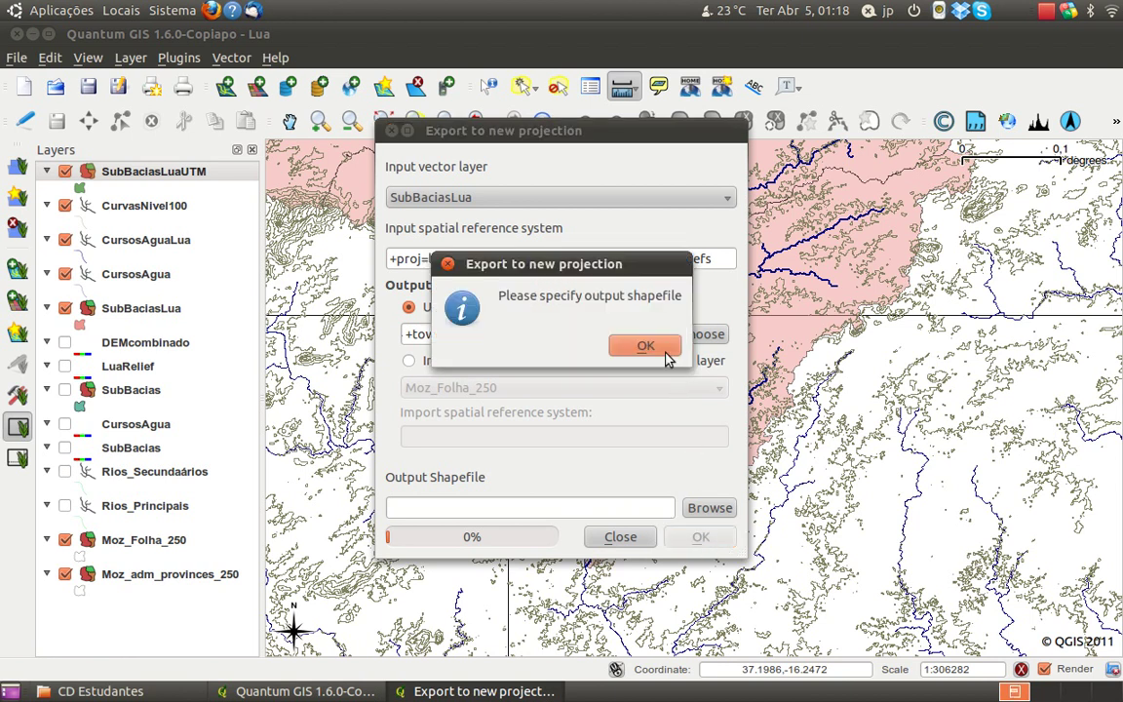
{"action": "left_click", "coordinate": [448, 263]}
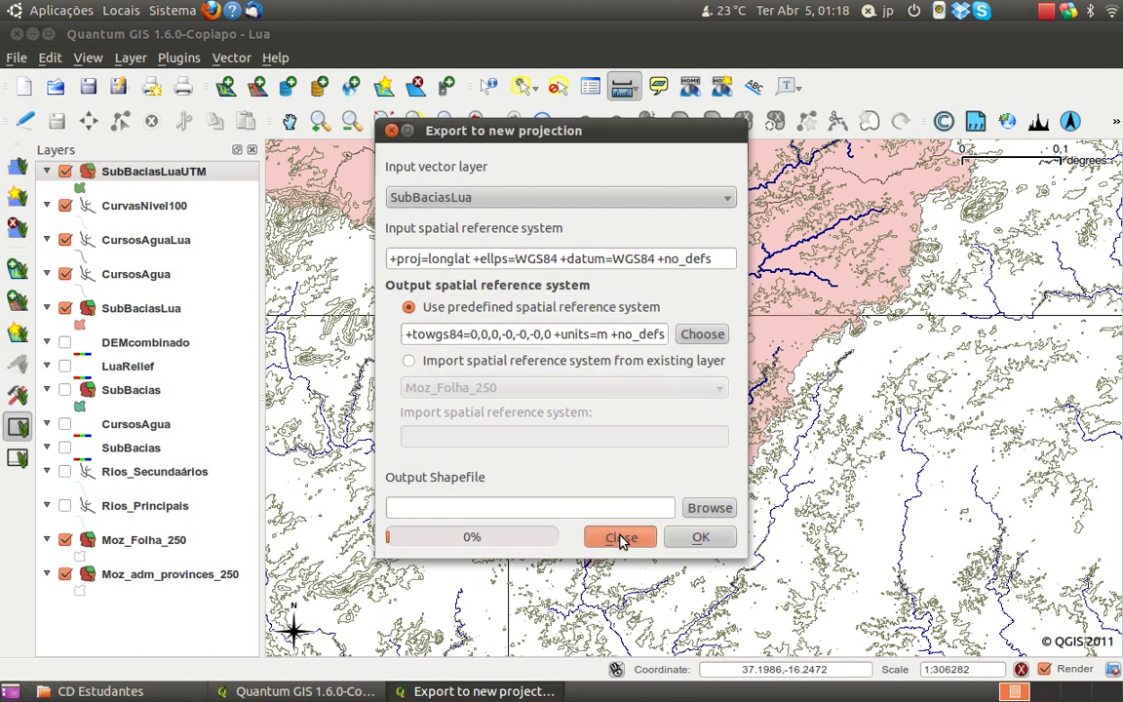
{"action": "left_click", "coordinate": [621, 539]}
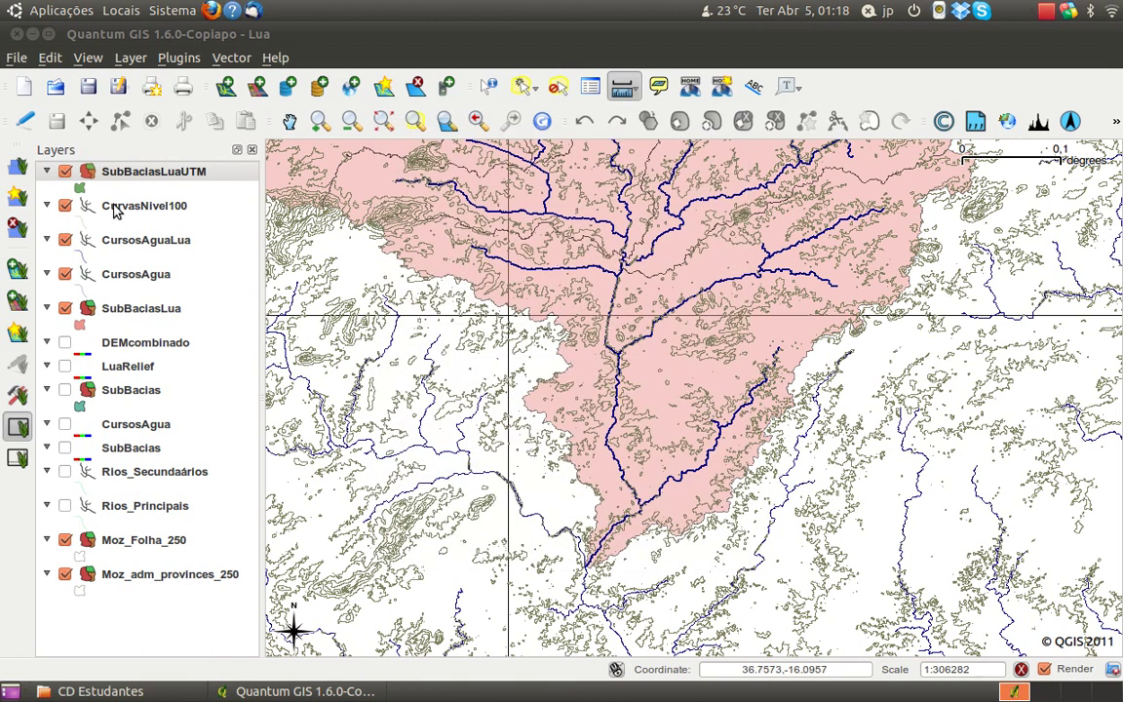
Check the general settings and coordinate reference system in the project properties, and leave them without changes.
{"action": "left_click_drag", "start_coordinate": [395, 184], "coordinate": [409, 232]}
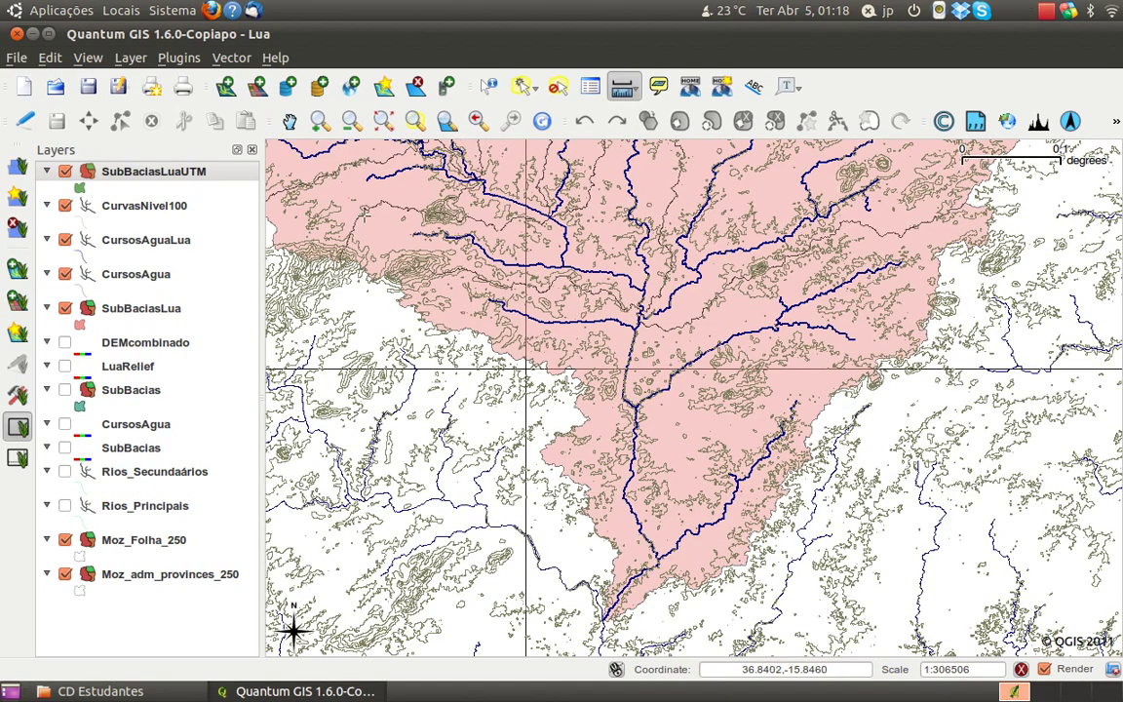
{"action": "left_click_drag", "start_coordinate": [410, 151], "coordinate": [411, 187]}
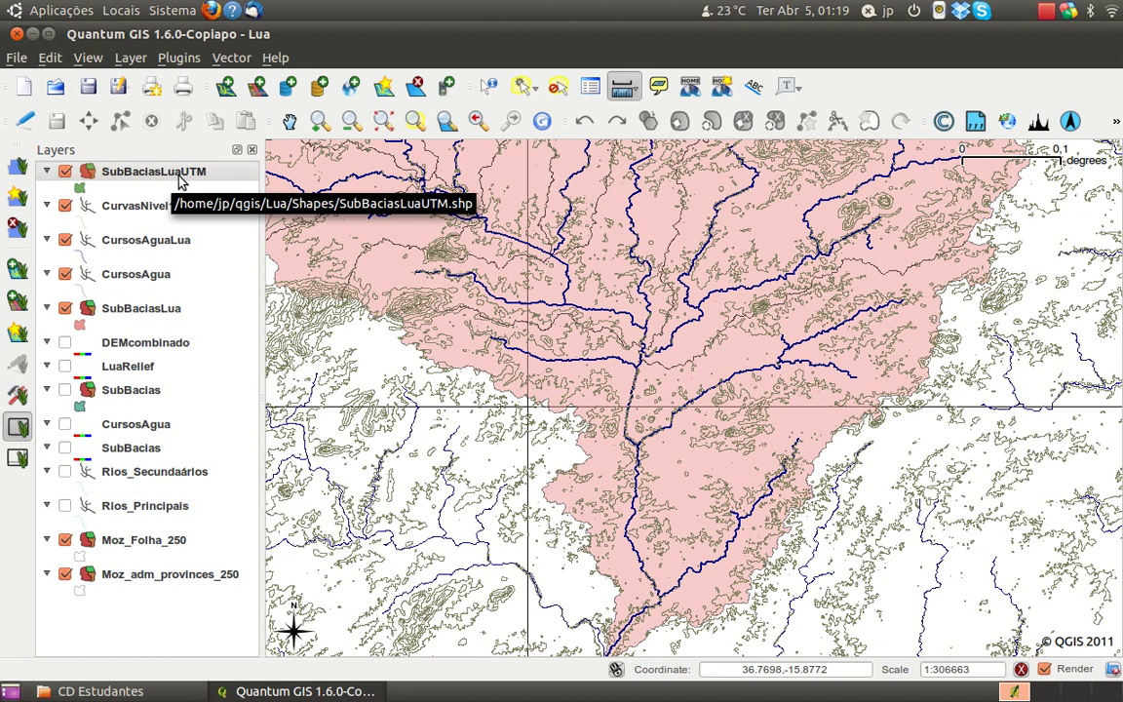
{"action": "left_click", "coordinate": [16, 57]}
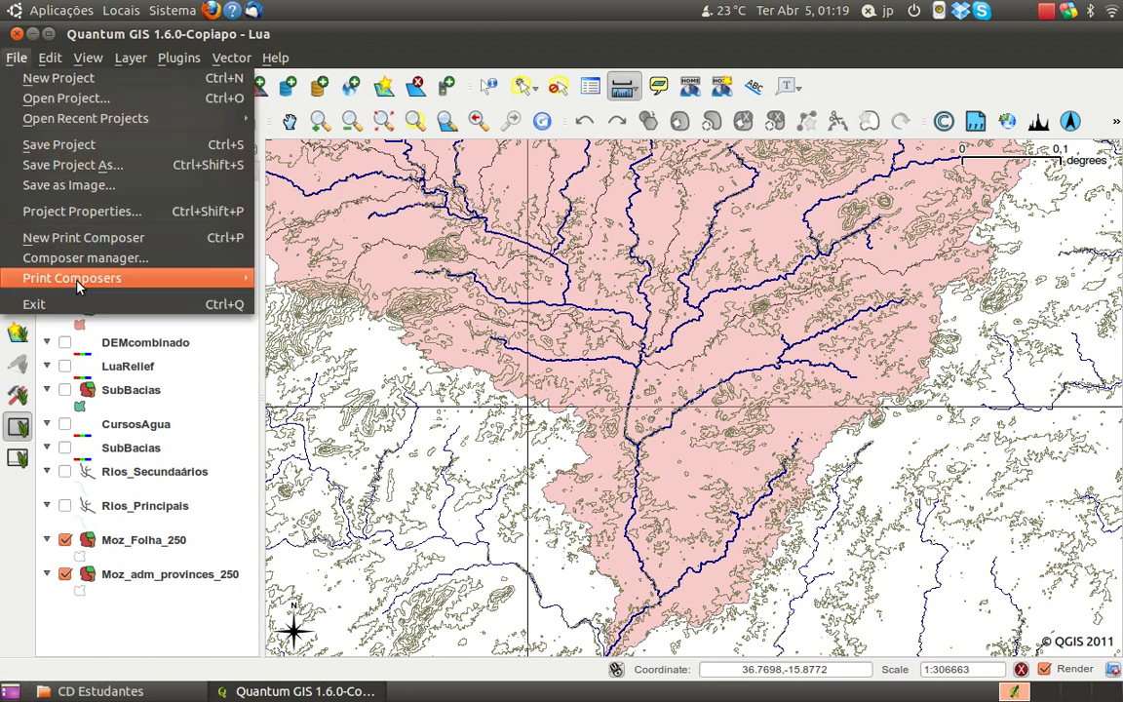
{"action": "left_click", "coordinate": [94, 216]}
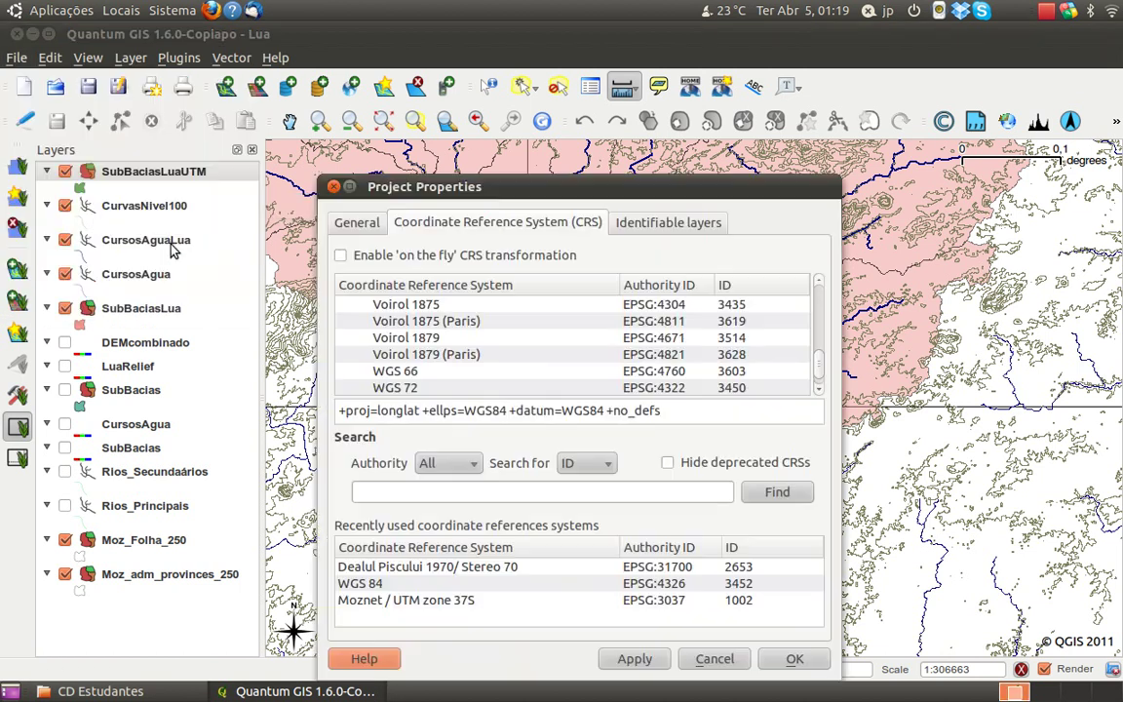
{"action": "left_click", "coordinate": [361, 226]}
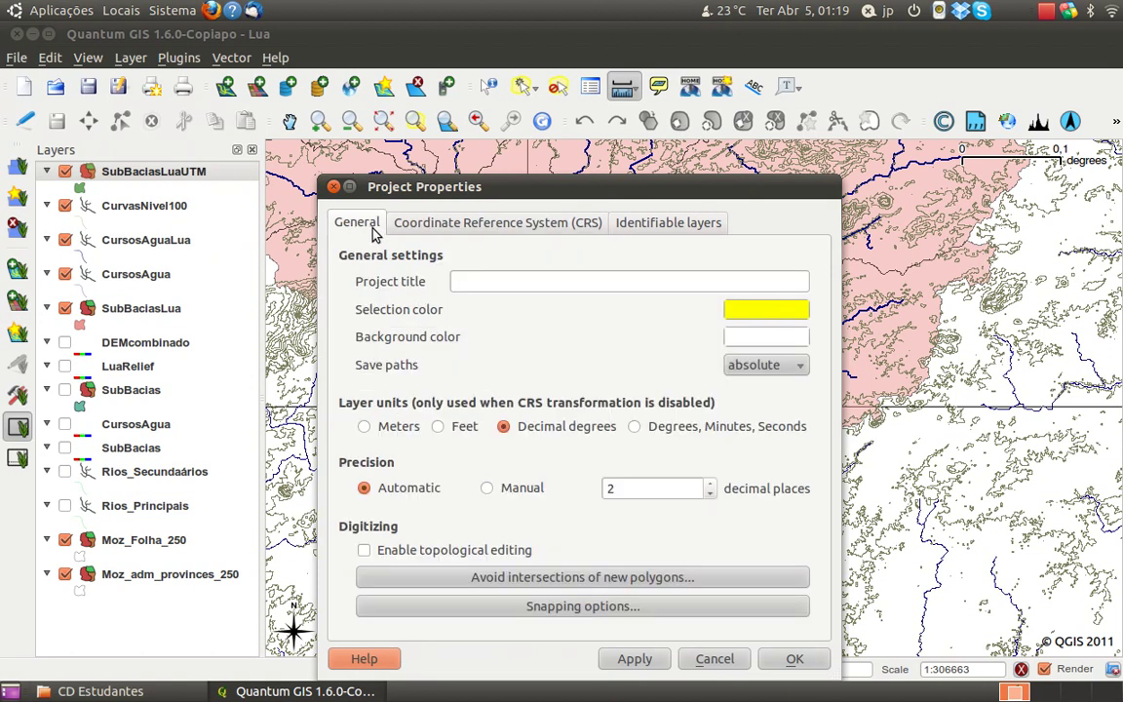
{"action": "left_click", "coordinate": [414, 226]}
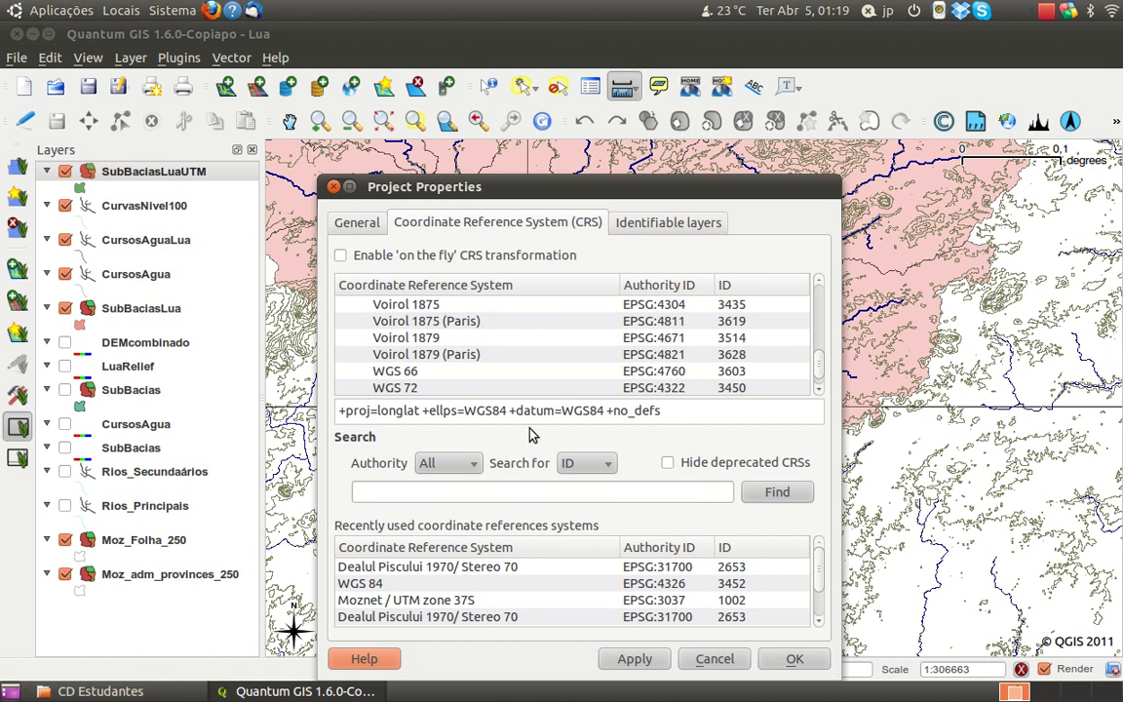
{"action": "left_click", "coordinate": [706, 662]}
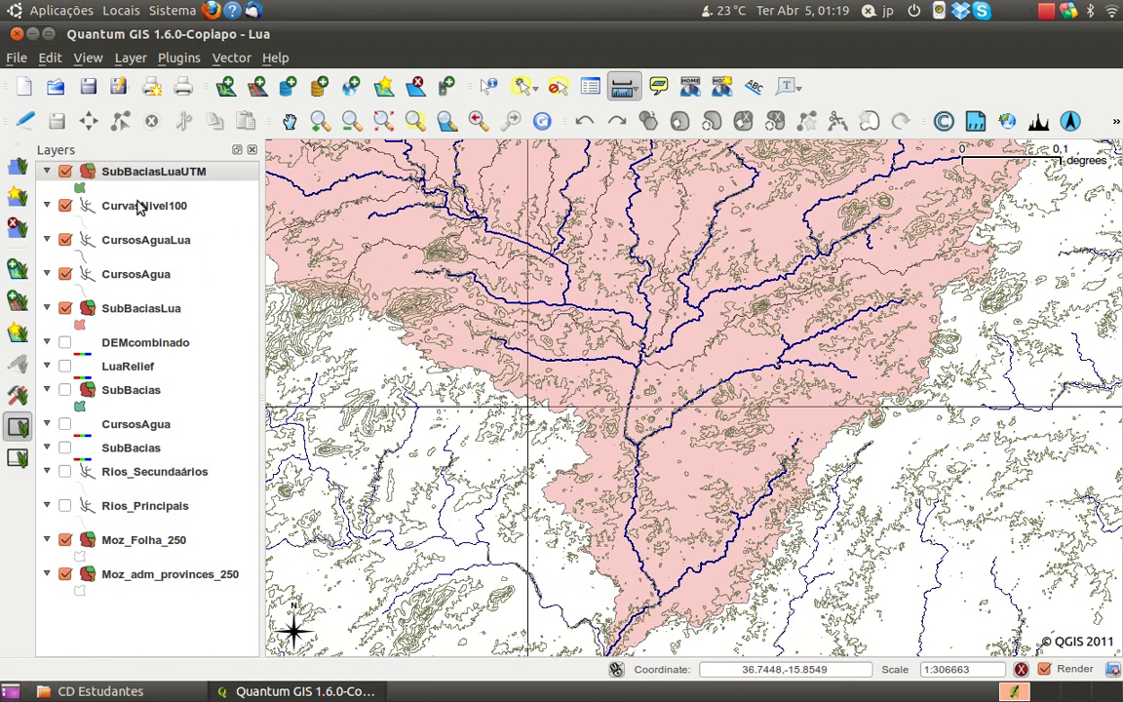
Check in the plugin manager that the fTools plugin is enabled, filtering the list by "ft".
{"action": "left_click", "coordinate": [232, 60]}
{"action": "left_click", "coordinate": [232, 60]}
{"action": "left_click", "coordinate": [231, 60]}
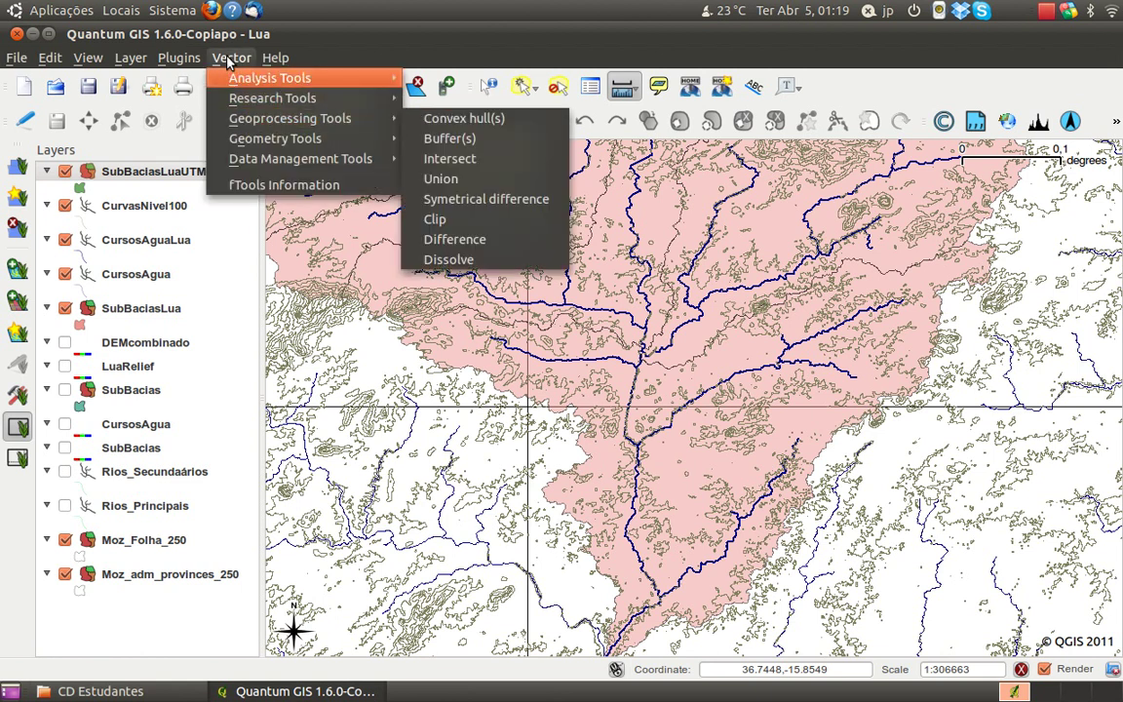
{"action": "left_click", "coordinate": [231, 59]}
{"action": "left_click", "coordinate": [190, 60]}
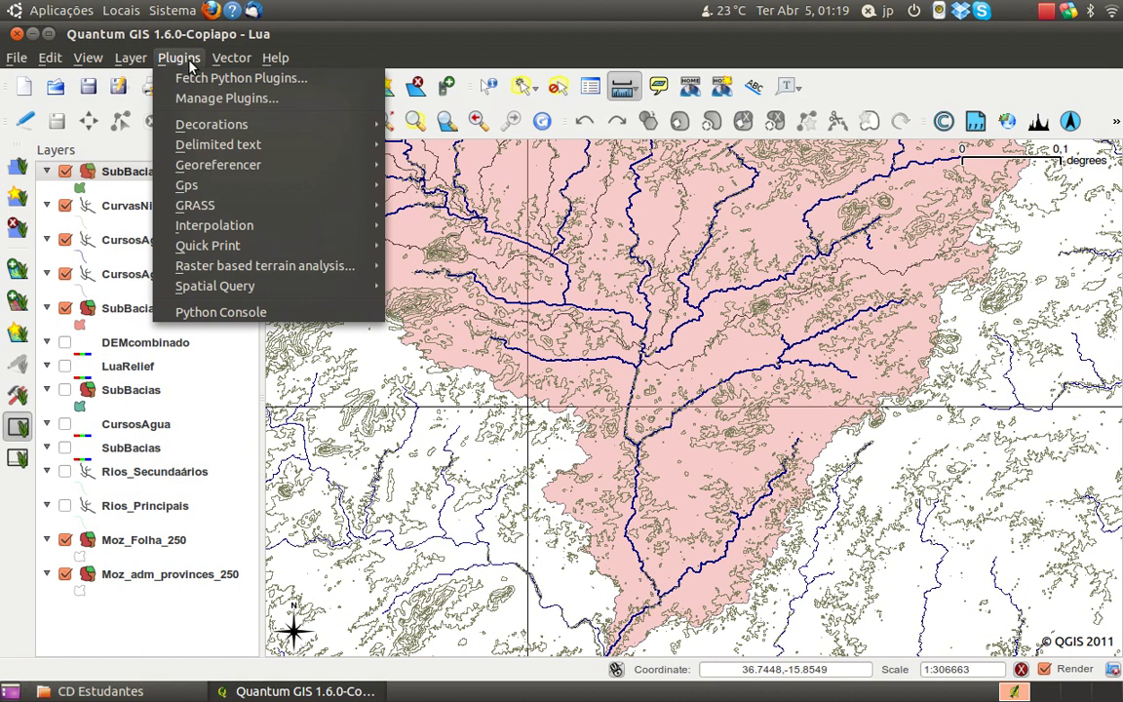
{"action": "left_click", "coordinate": [203, 99]}
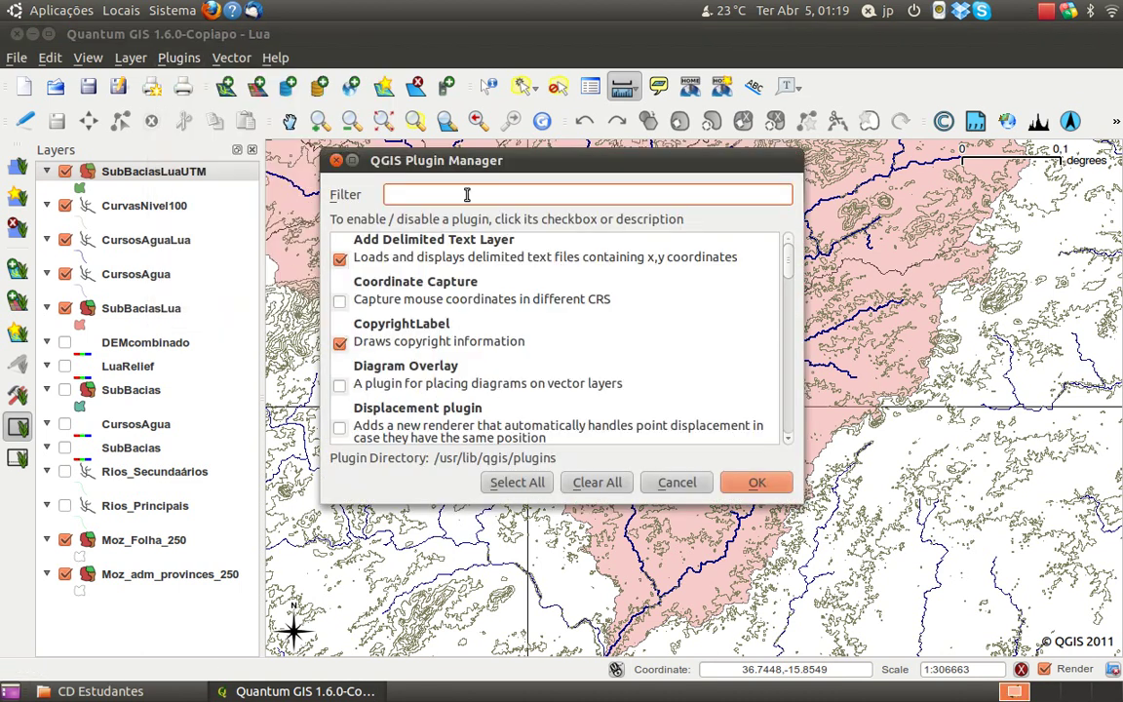
{"action": "type", "text": "ft"}
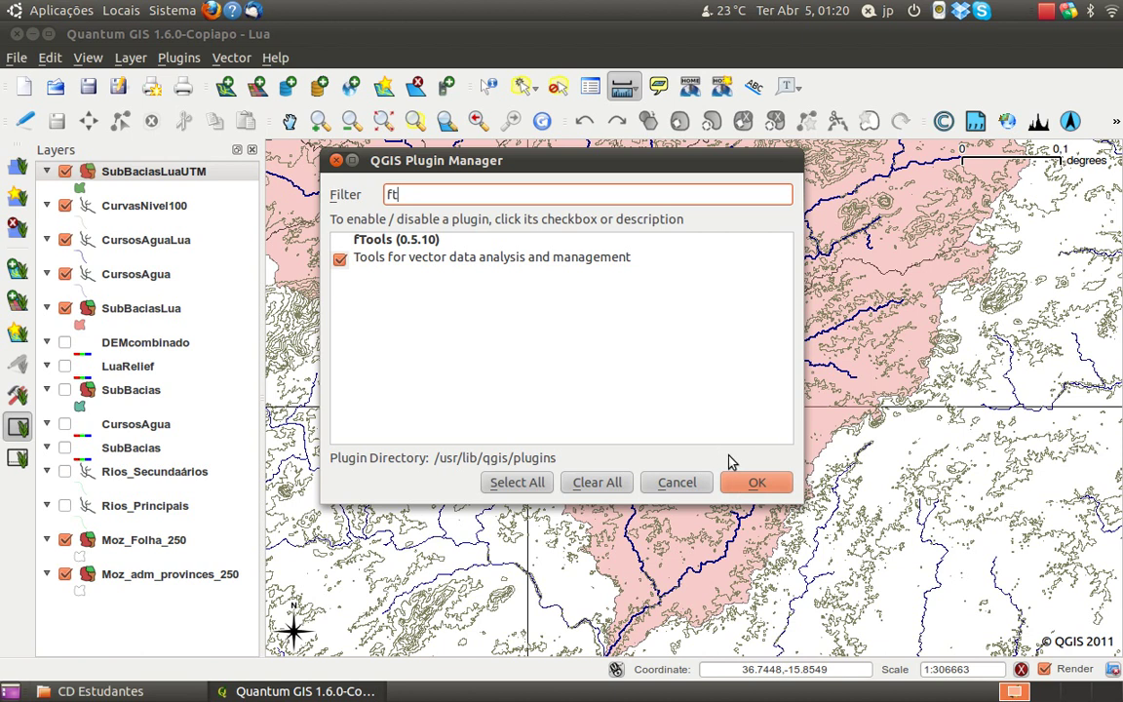
{"action": "left_click", "coordinate": [747, 481]}
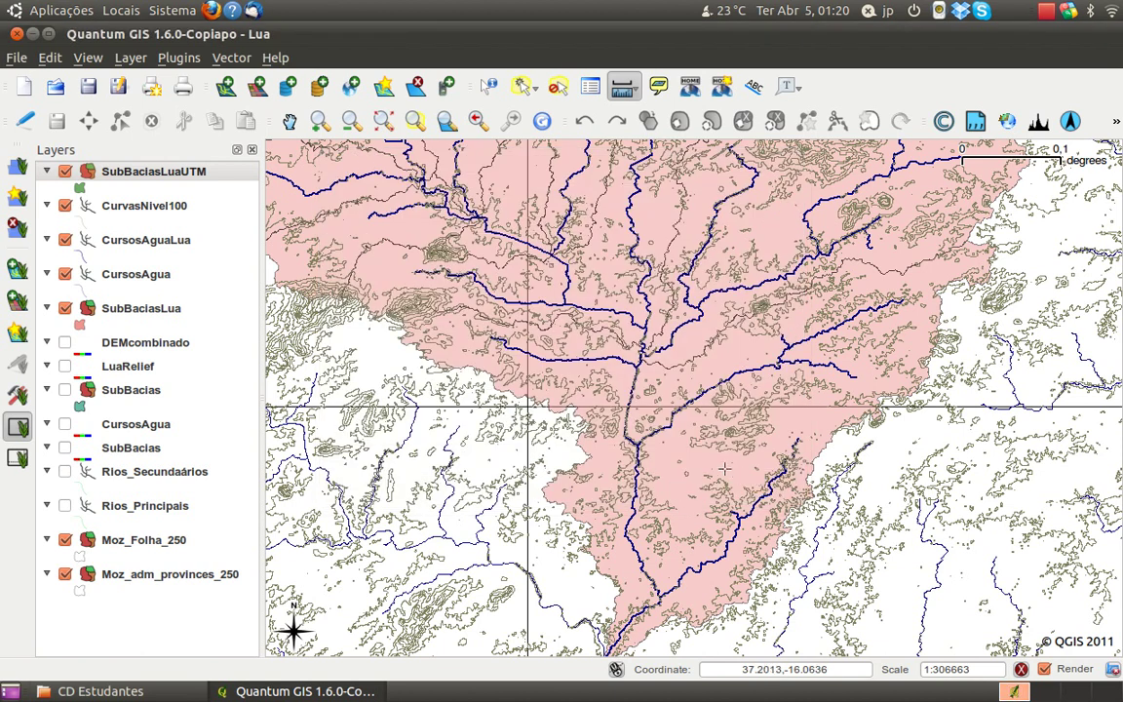
Start the Export/Add geometry columns tool with SubBaciasLuaUTM as the input vector layer.
{"action": "left_click", "coordinate": [231, 58]}
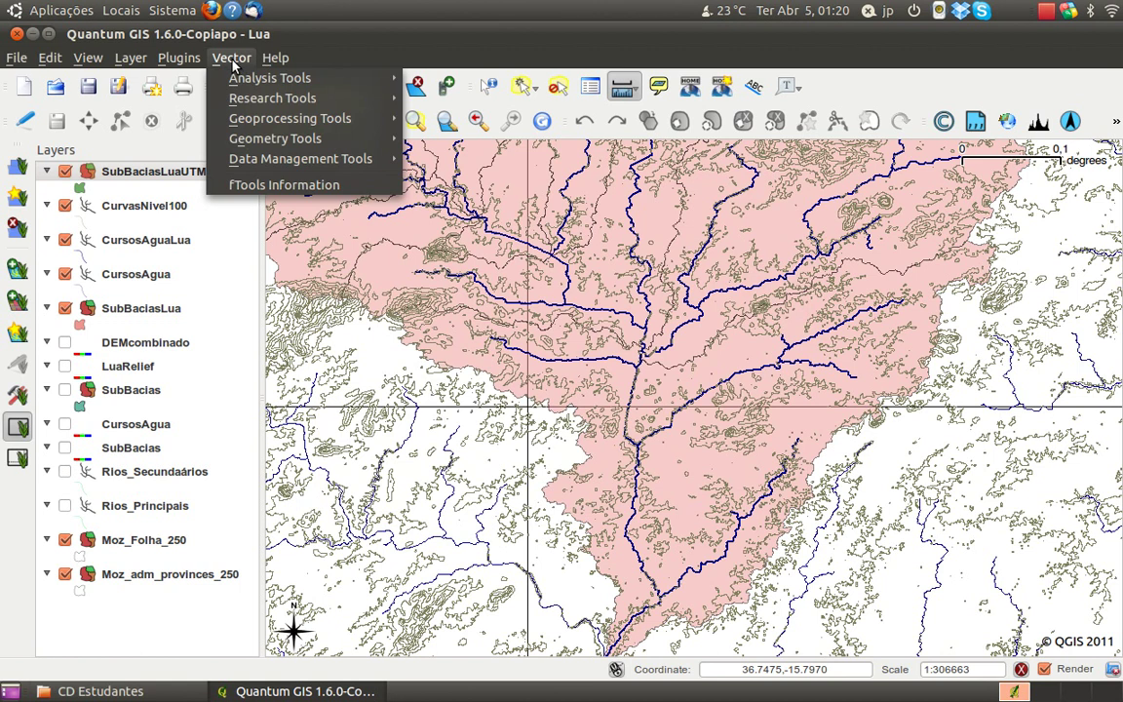
{"action": "mouse_move", "coordinate": [250, 80]}
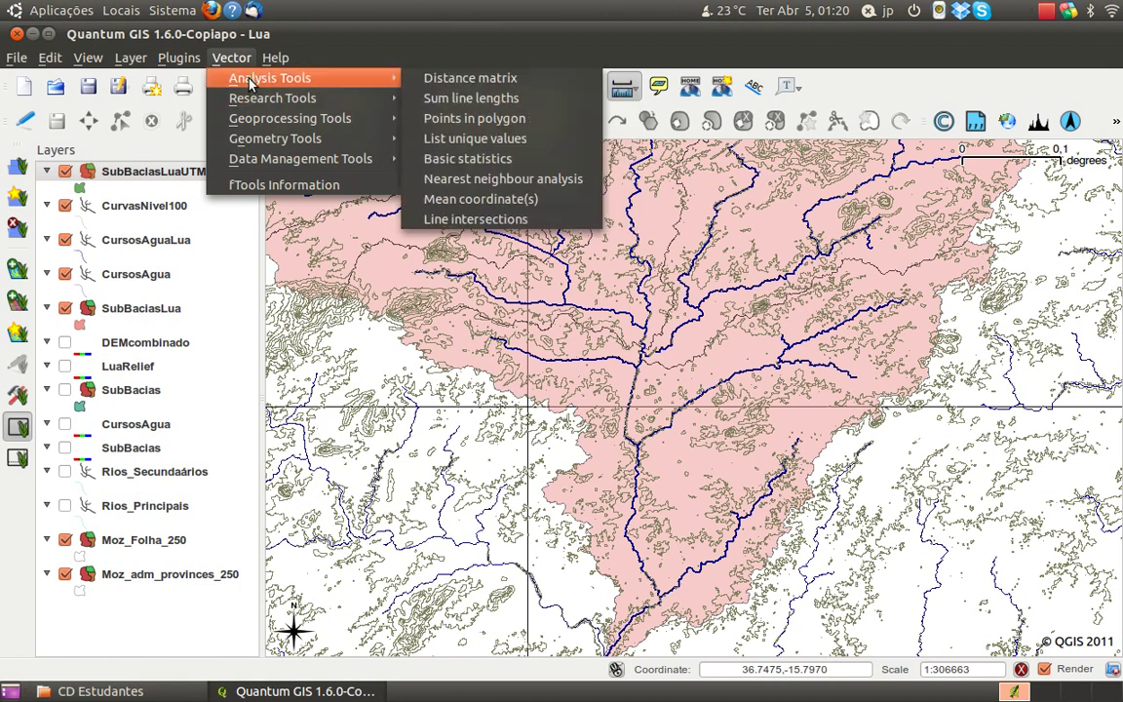
{"action": "mouse_move", "coordinate": [386, 159]}
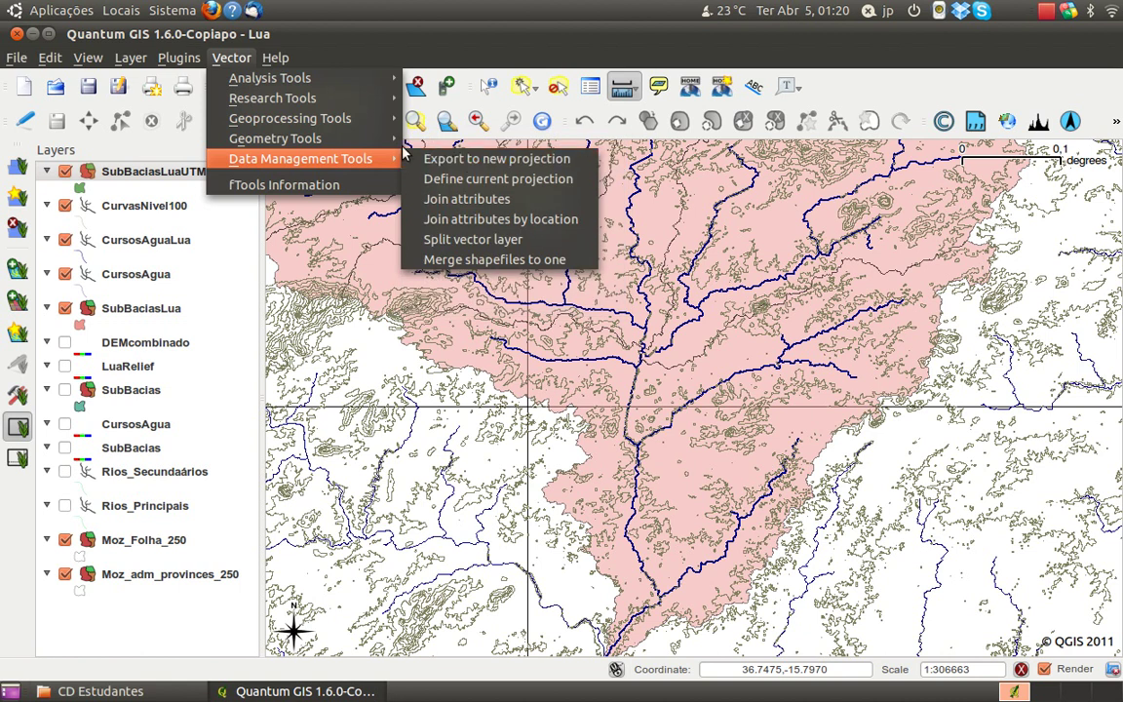
{"action": "mouse_move", "coordinate": [324, 136]}
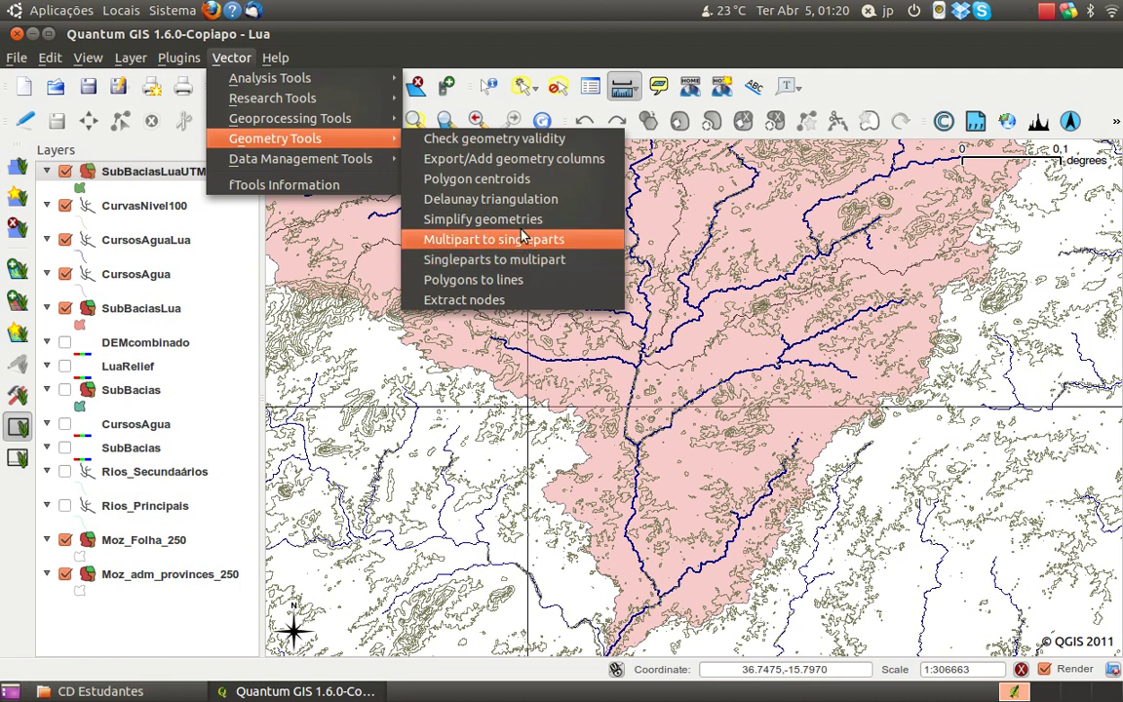
{"action": "left_click", "coordinate": [525, 161]}
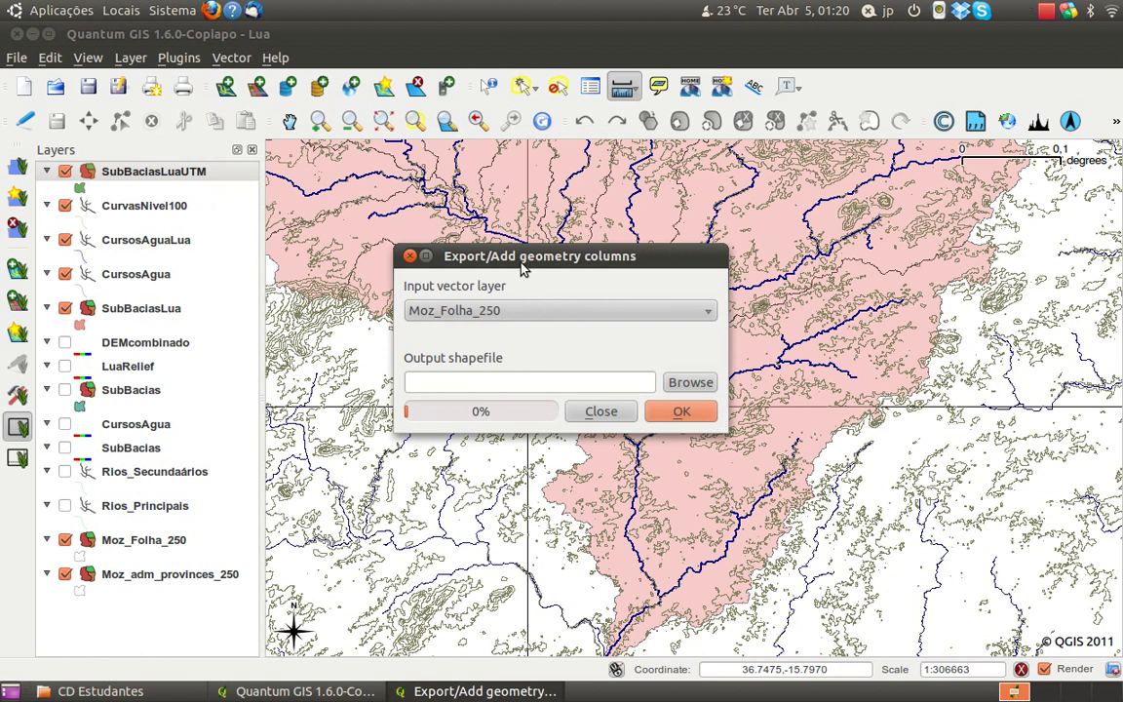
{"action": "left_click", "coordinate": [533, 309]}
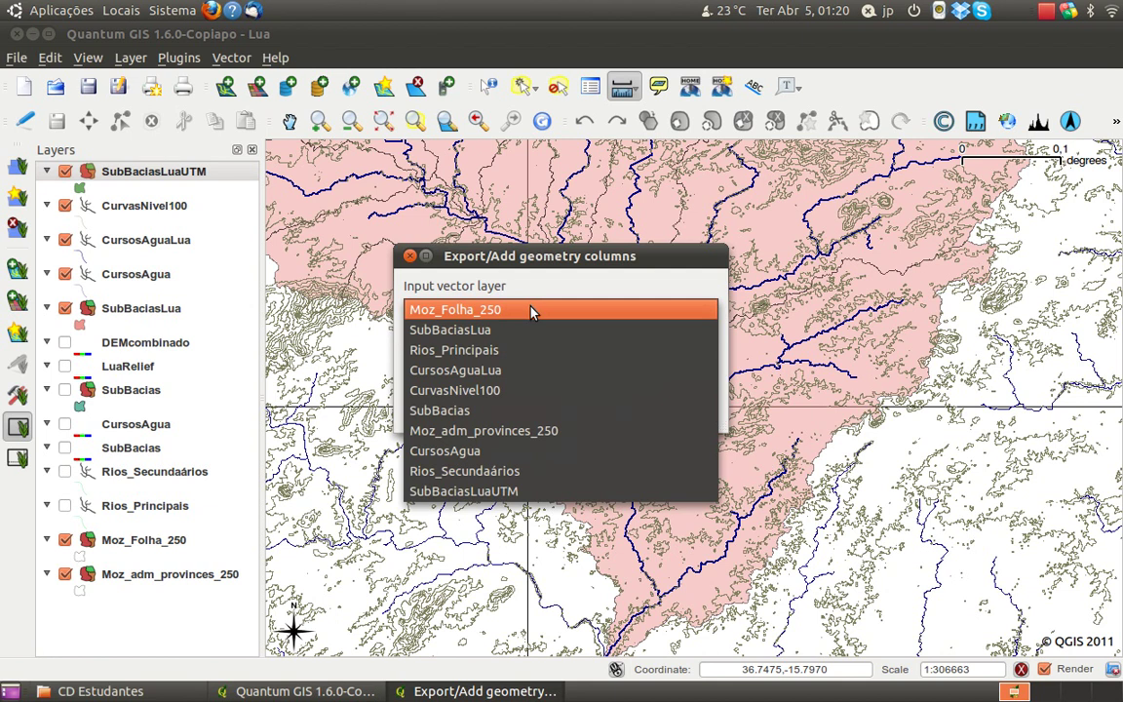
{"action": "left_click", "coordinate": [532, 292]}
{"action": "left_click", "coordinate": [534, 310]}
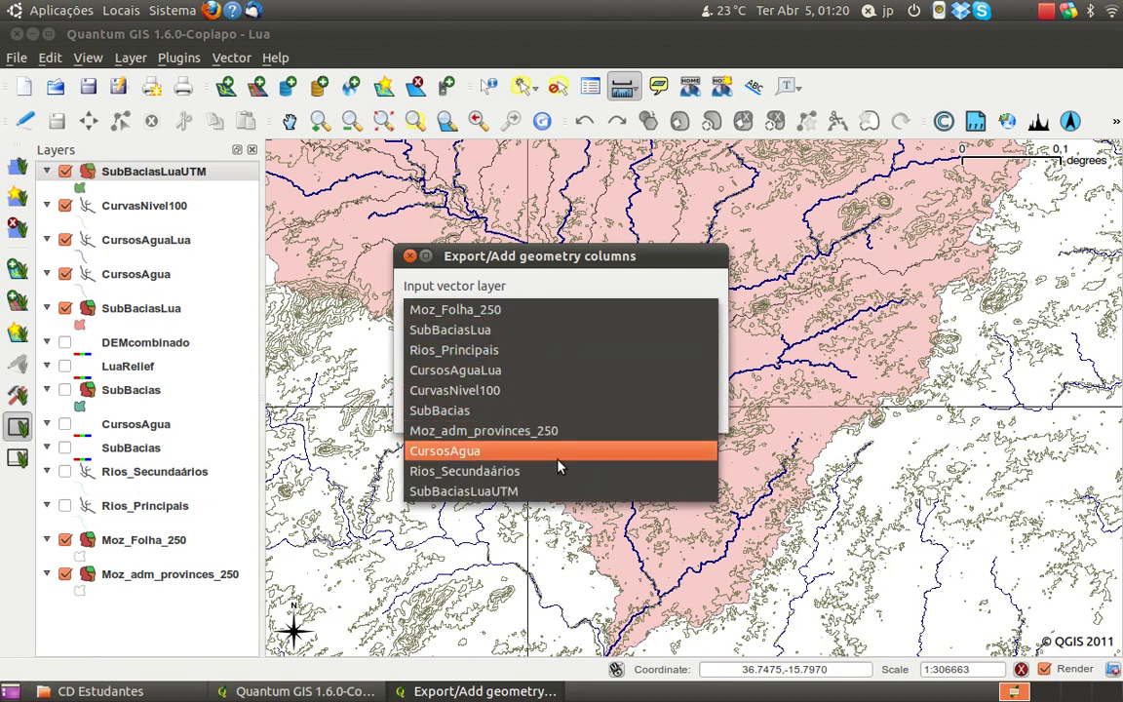
{"action": "left_click", "coordinate": [568, 493]}
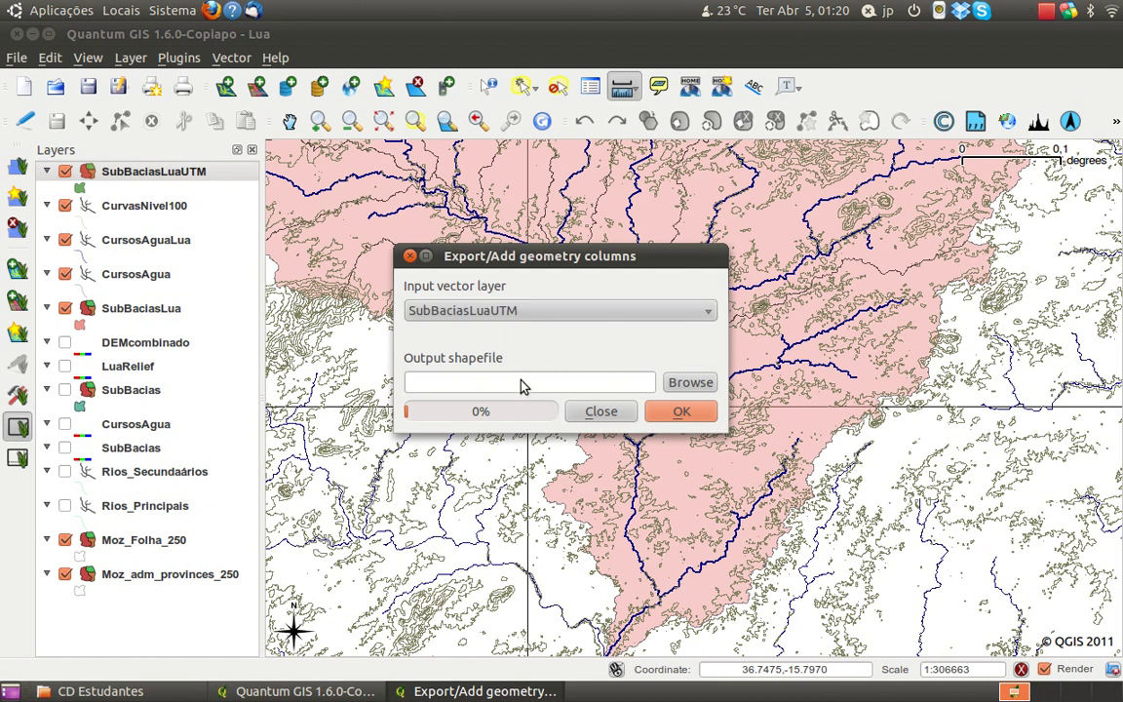
Set the output shapefile to SubBaciasLuaUTMAreas.shp in the Lua/Shapes folder and run the geometry export.
{"action": "left_click", "coordinate": [690, 383]}
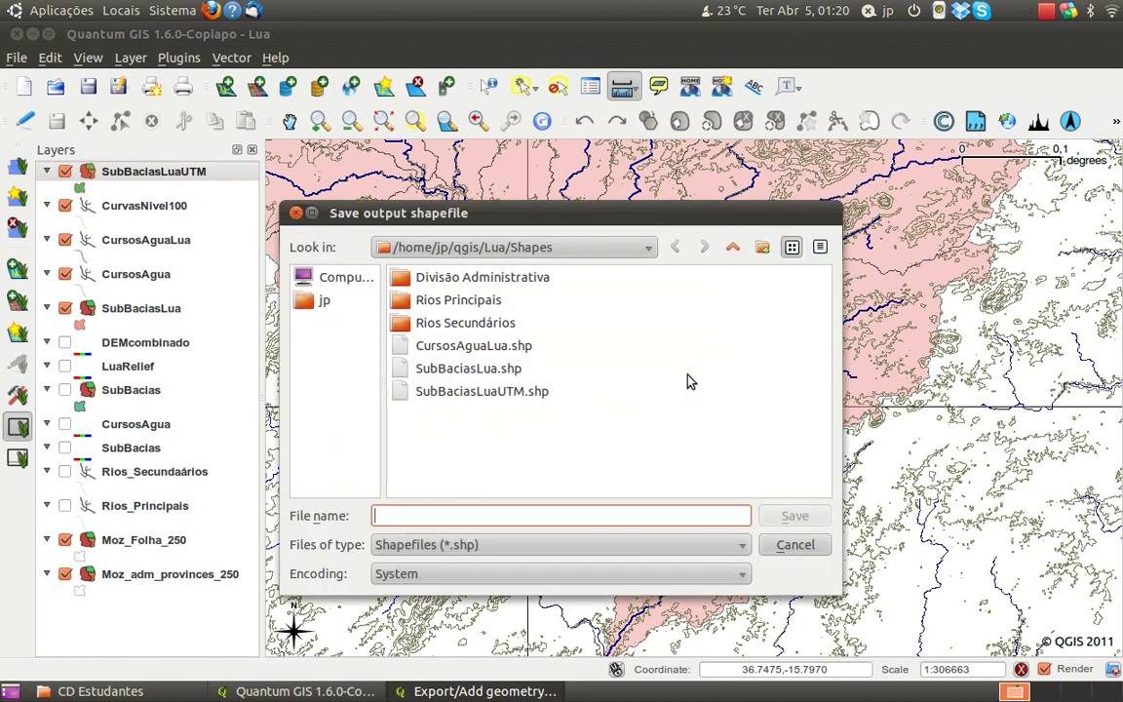
{"action": "left_click", "coordinate": [509, 393]}
{"action": "left_click", "coordinate": [568, 517]}
{"action": "key", "text": "Left"}
{"action": "key", "text": "Left"}
{"action": "type", "text": "Area"}
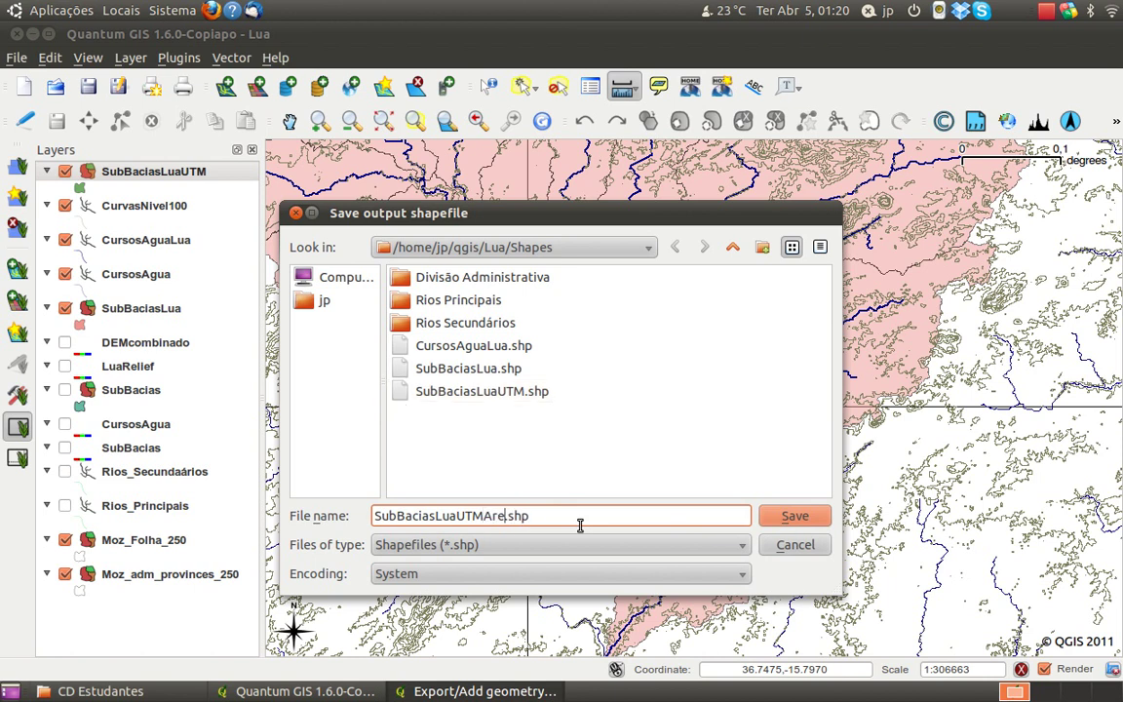
{"action": "type", "text": "s"}
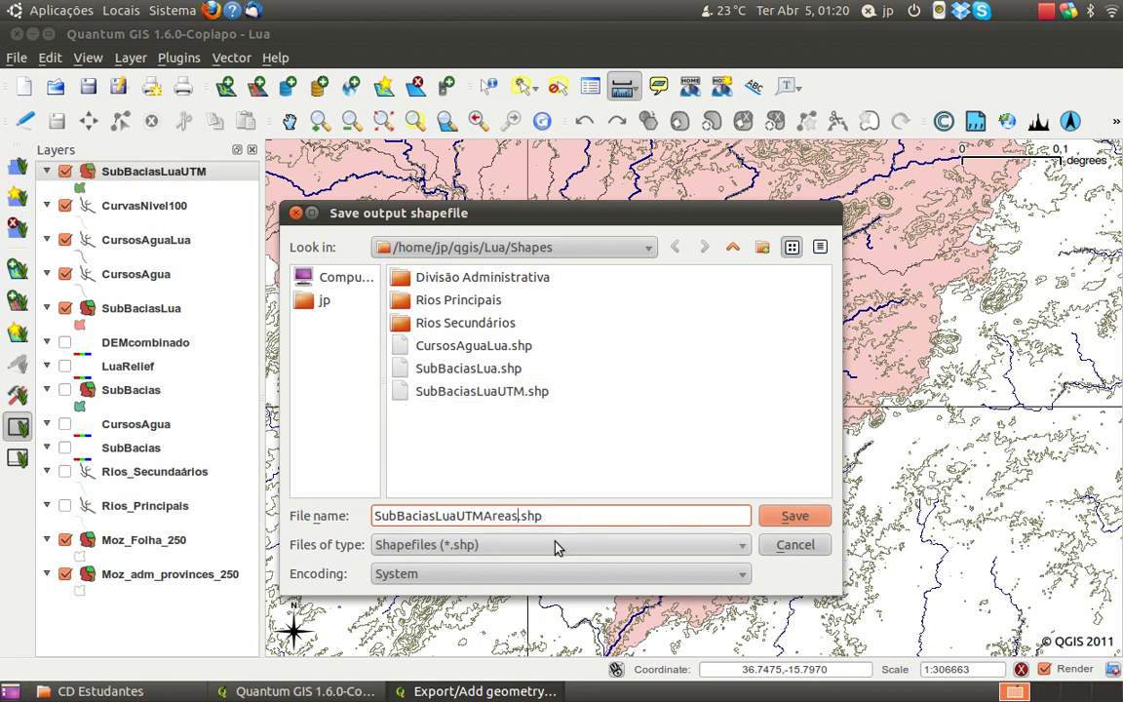
{"action": "left_click", "coordinate": [773, 526]}
{"action": "left_click", "coordinate": [682, 412]}
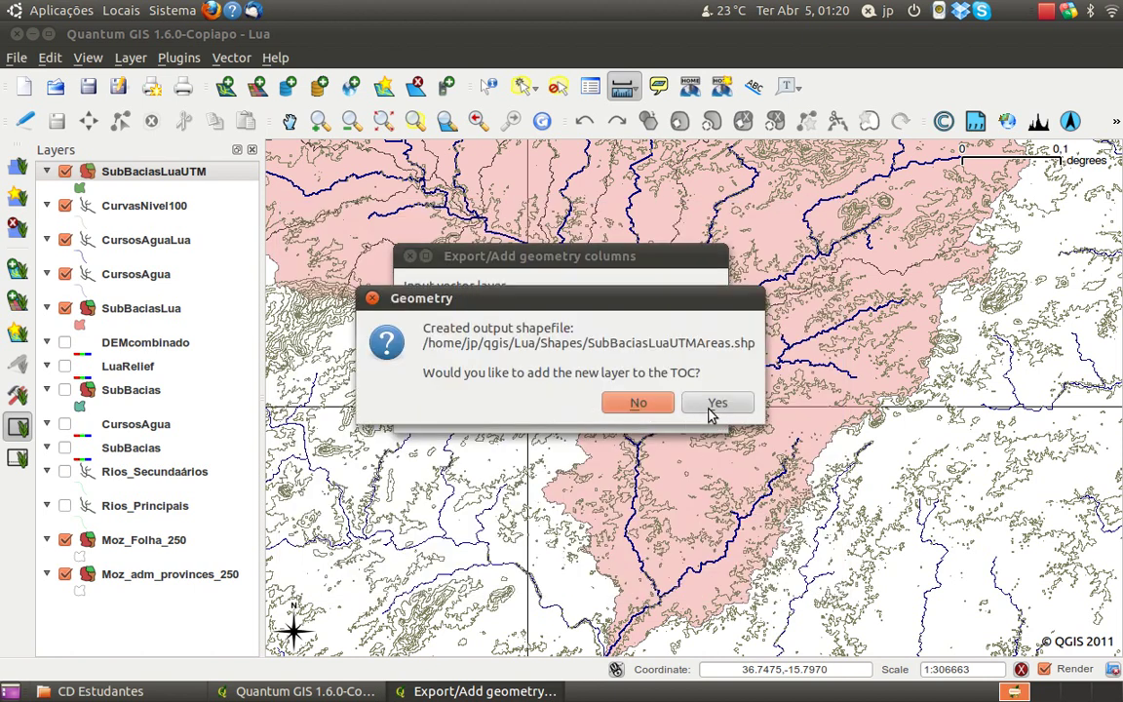
Add the new SubBaciasLuaUTMAreas shapefile to the project's layers and close the geometry columns dialog.
{"action": "left_click", "coordinate": [715, 404]}
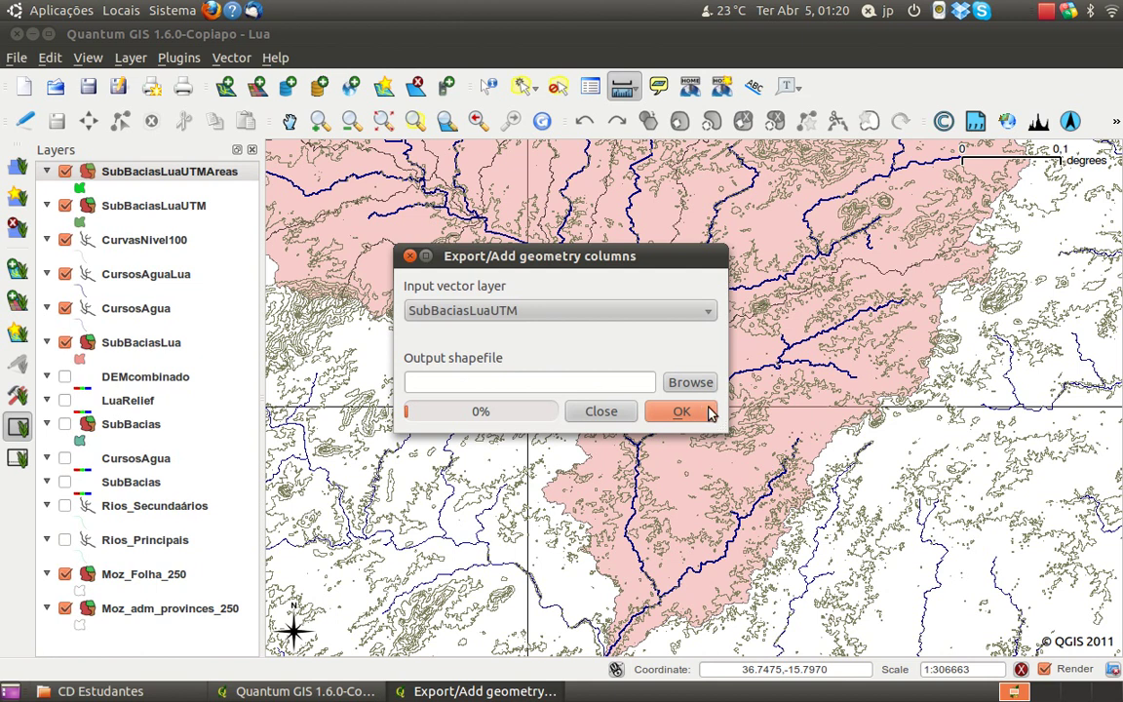
{"action": "left_click", "coordinate": [705, 413]}
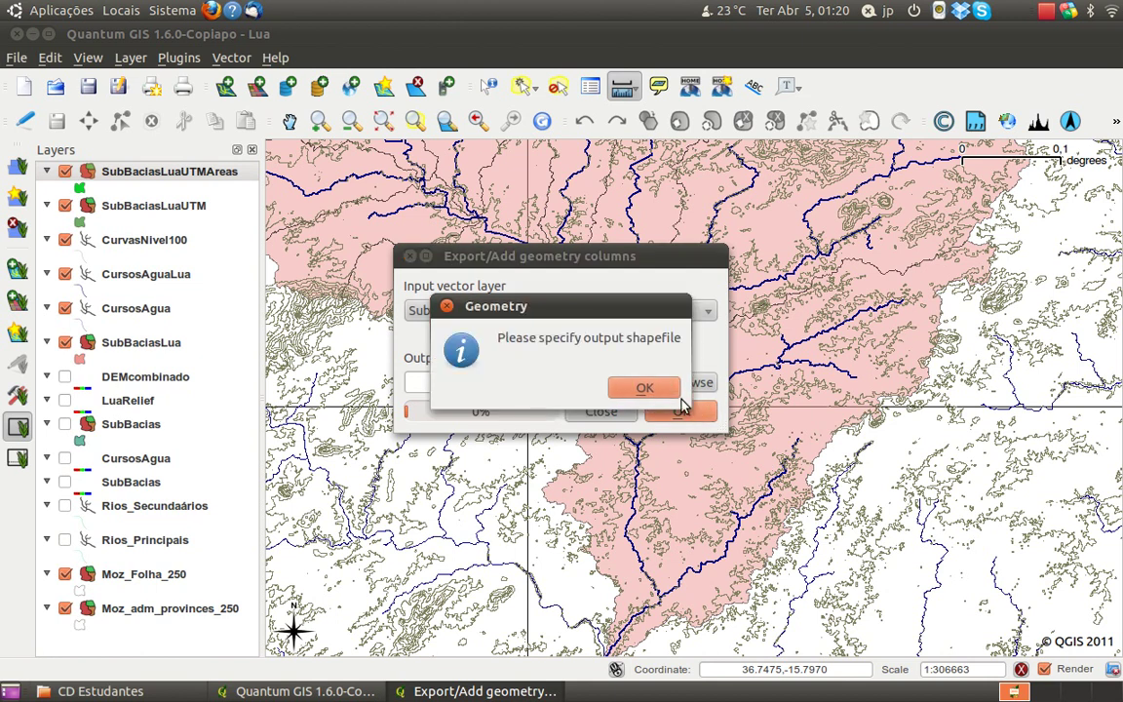
{"action": "key", "text": "Return"}
{"action": "left_click", "coordinate": [603, 414]}
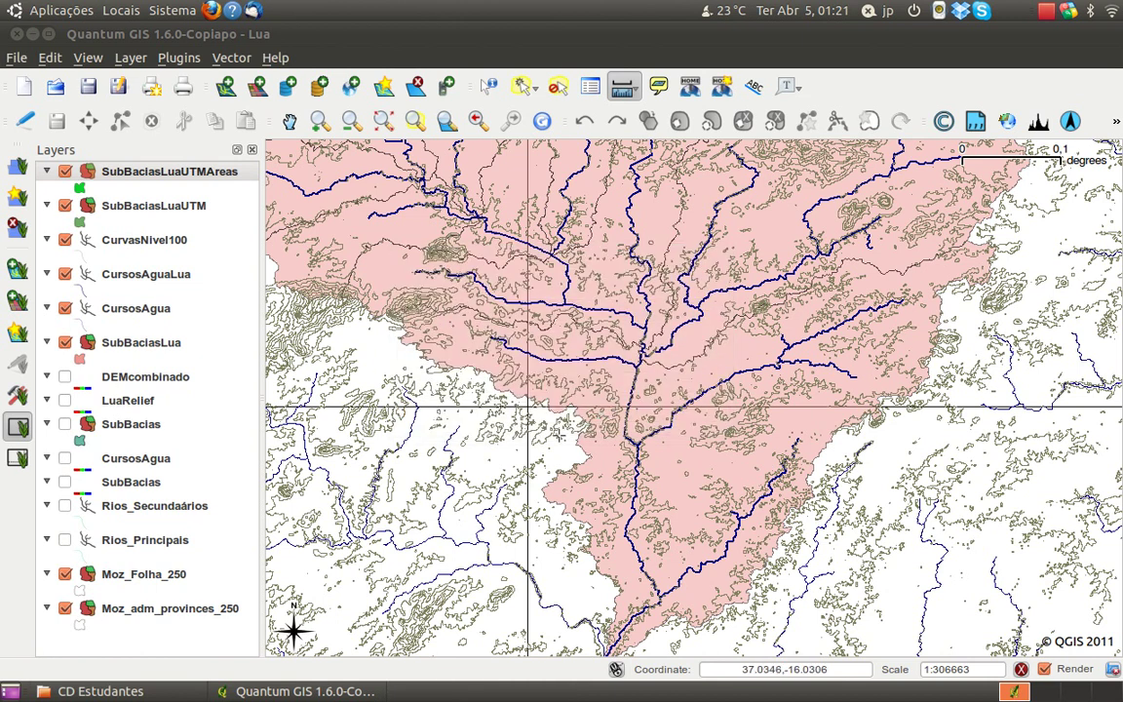
Examine the AREA and PERIMETER columns and the cat identifiers in the SubBaciasLuaUTMAreas attribute table, and close it.
{"action": "right_click", "coordinate": [167, 172]}
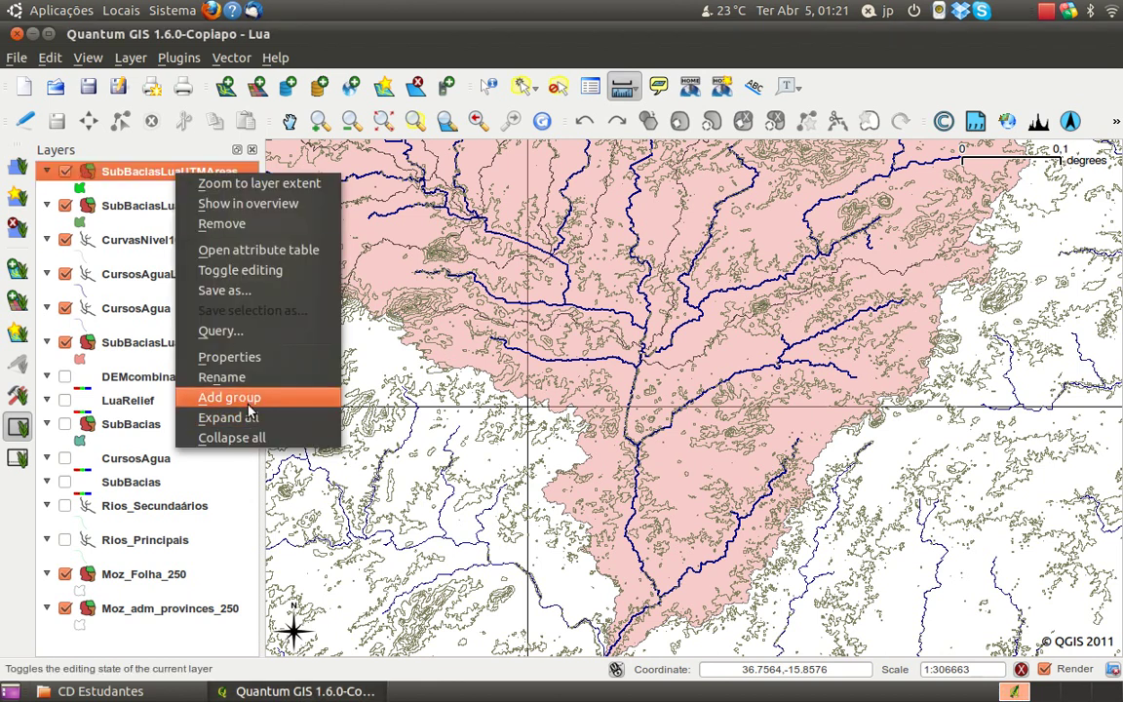
{"action": "left_click", "coordinate": [253, 255]}
{"action": "left_click", "coordinate": [771, 225]}
{"action": "left_click", "coordinate": [681, 224]}
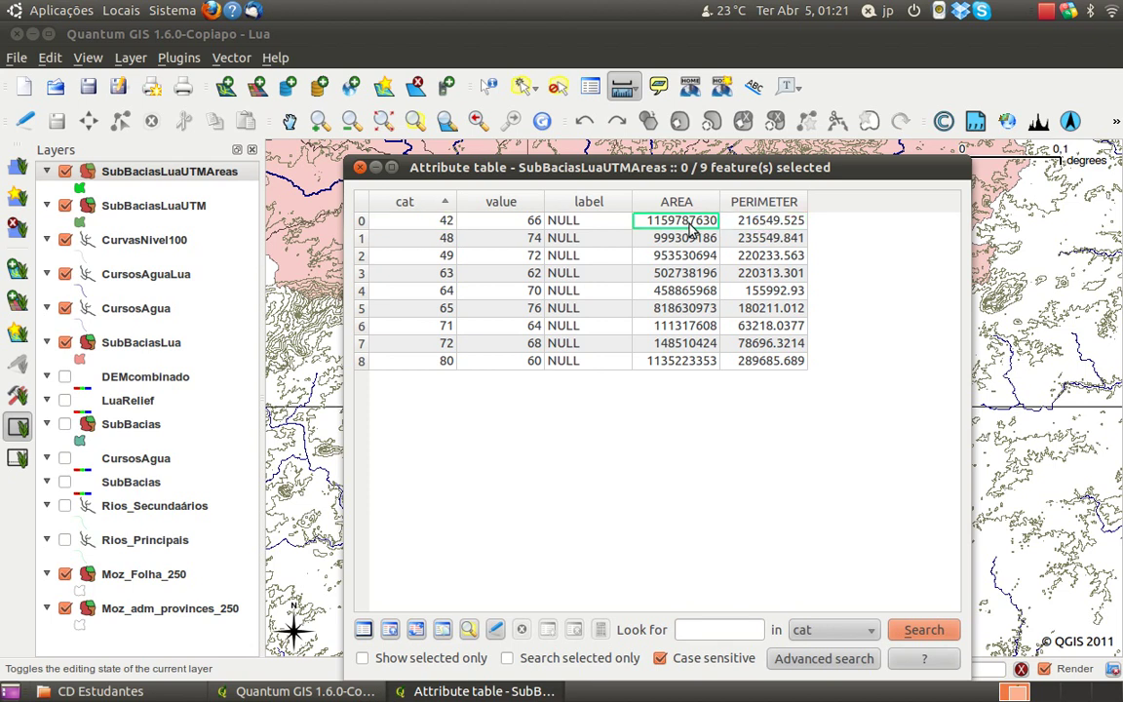
{"action": "left_click_drag", "start_coordinate": [695, 228], "coordinate": [682, 363]}
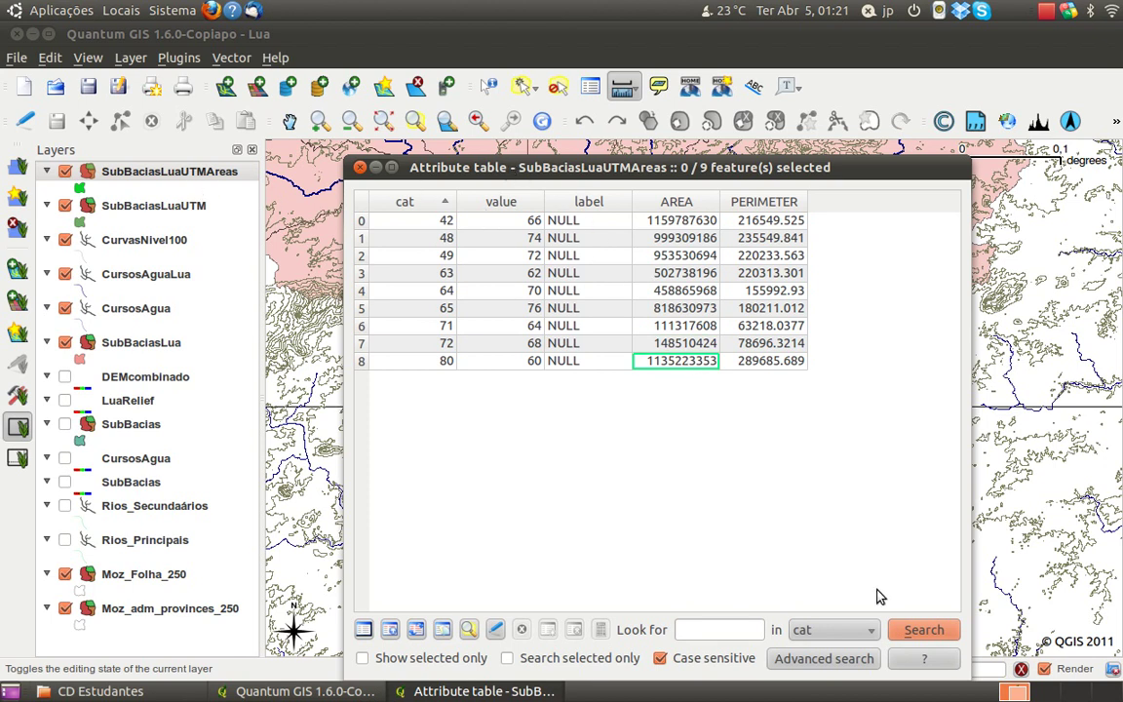
{"action": "left_click_drag", "start_coordinate": [436, 226], "coordinate": [444, 310]}
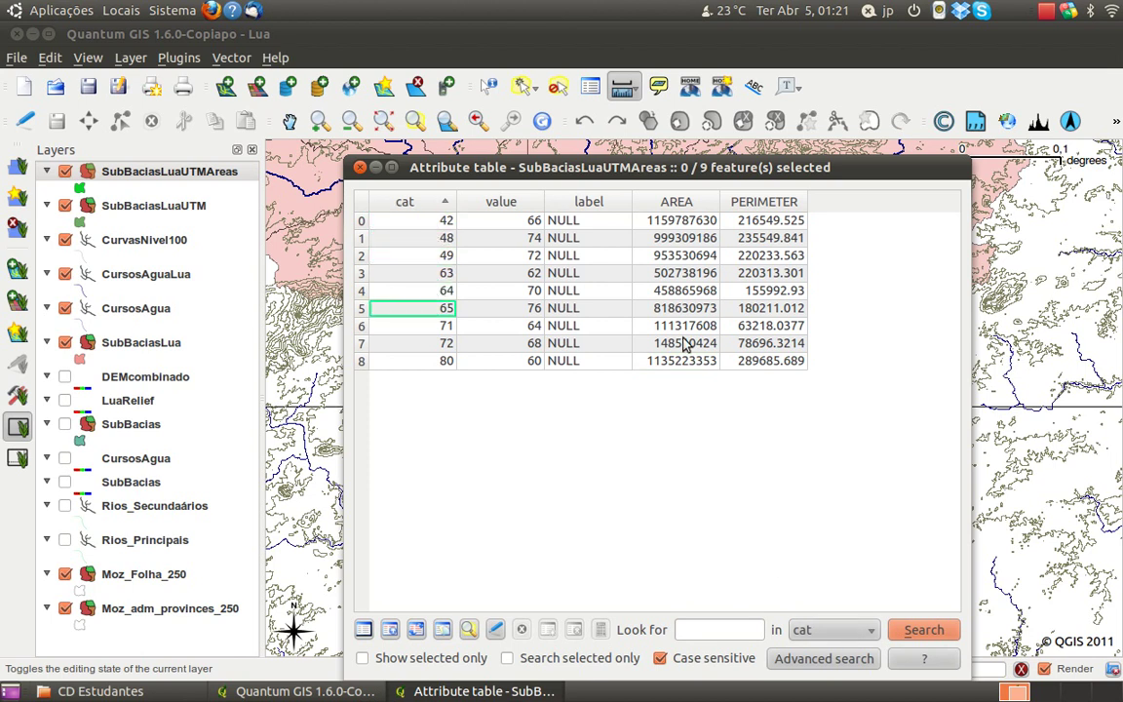
{"action": "left_click", "coordinate": [360, 167]}
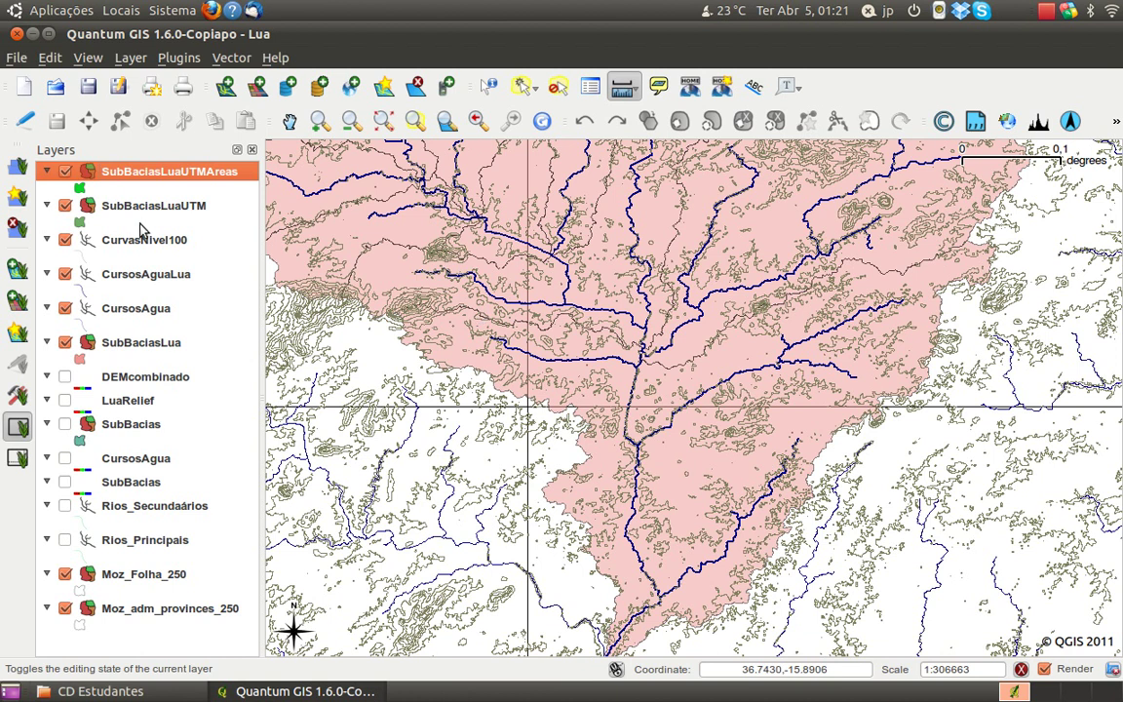
Identify several sub-basins of the SubBaciasLua layer on the map to read their cat values, and close the results.
{"action": "left_click", "coordinate": [122, 199]}
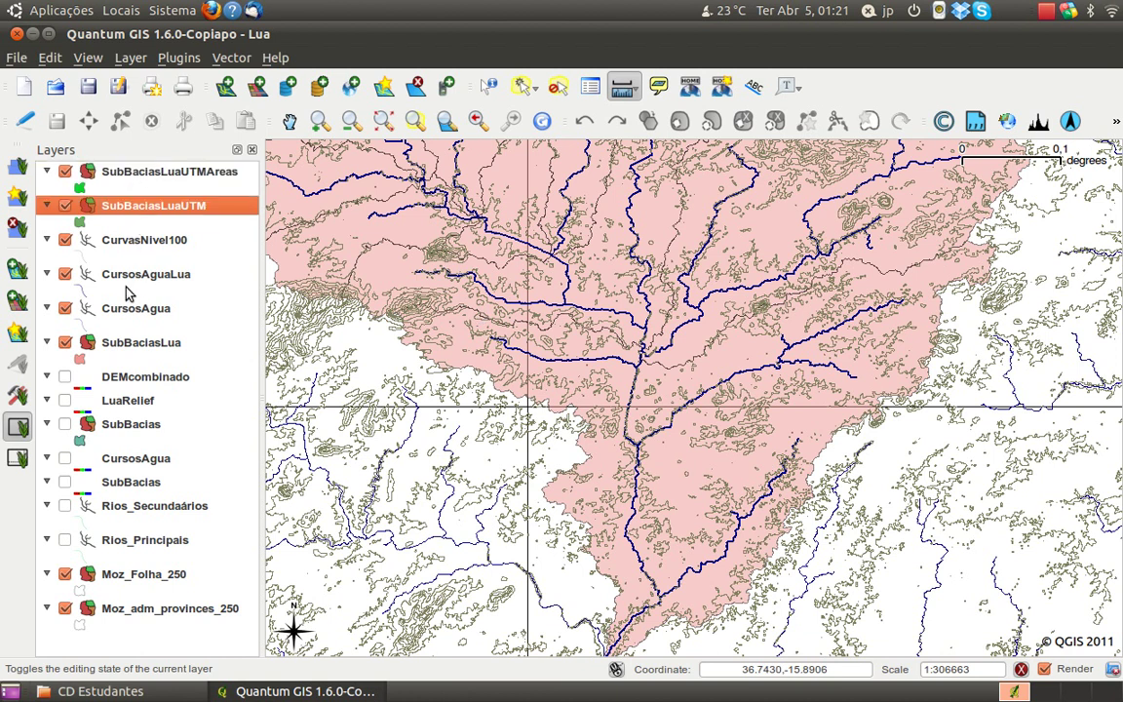
{"action": "left_click", "coordinate": [134, 342]}
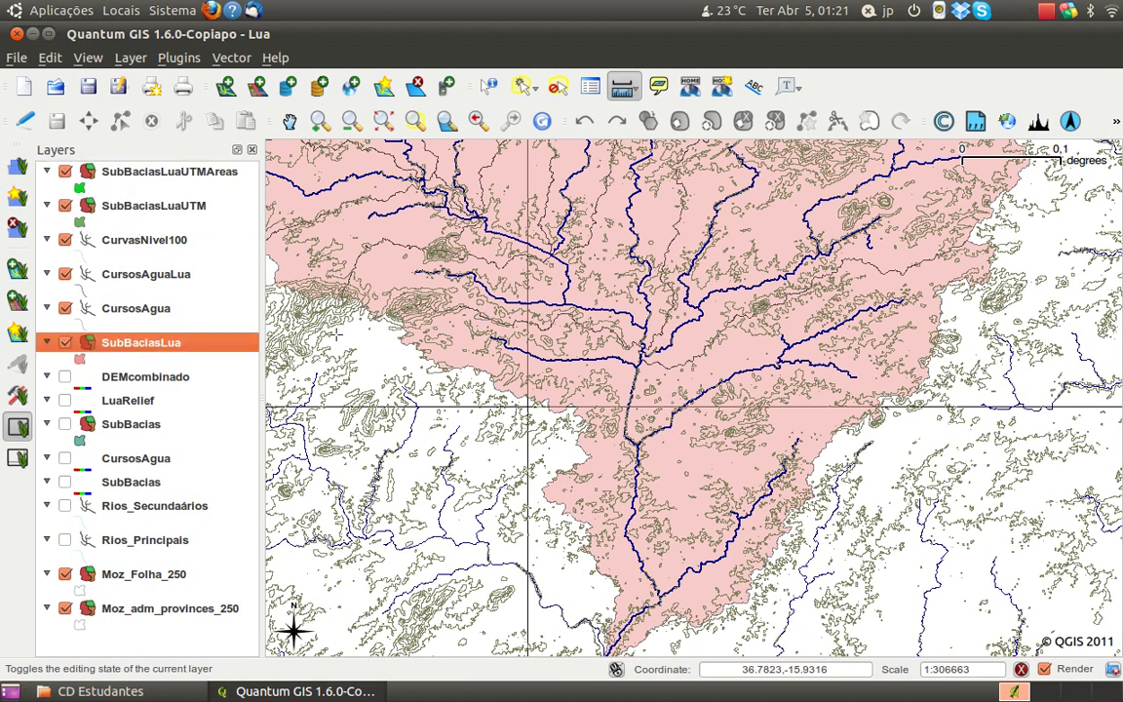
{"action": "left_click", "coordinate": [489, 85]}
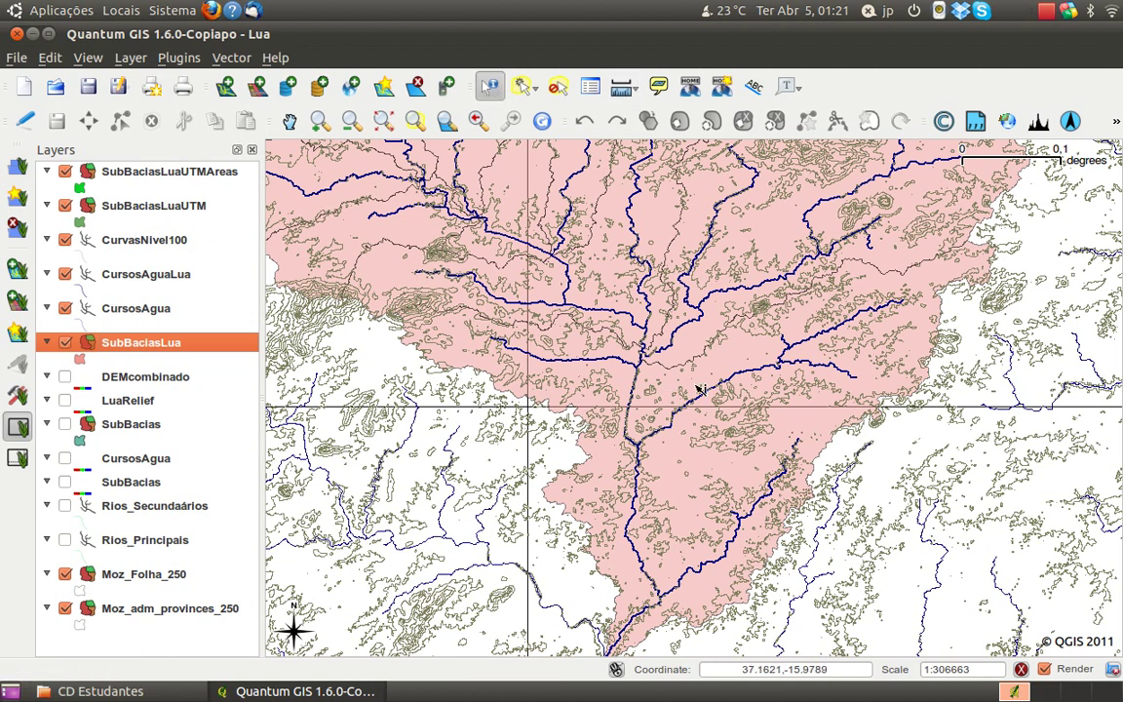
{"action": "left_click", "coordinate": [648, 335]}
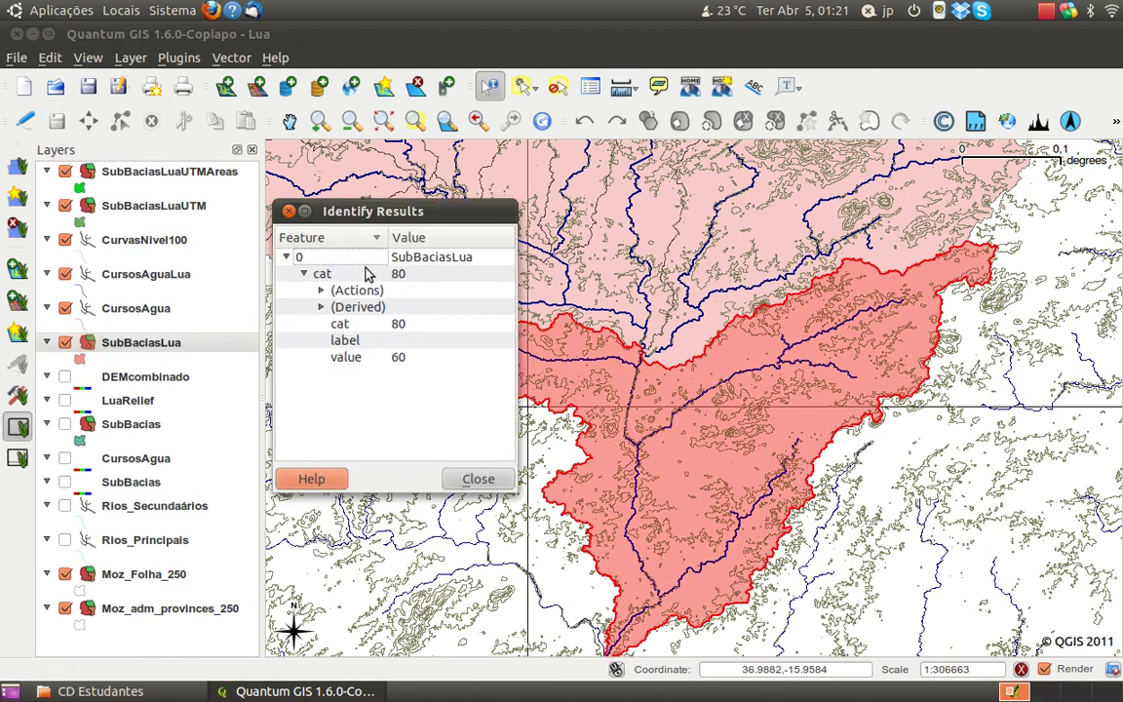
{"action": "left_click", "coordinate": [751, 271]}
{"action": "left_click", "coordinate": [751, 271]}
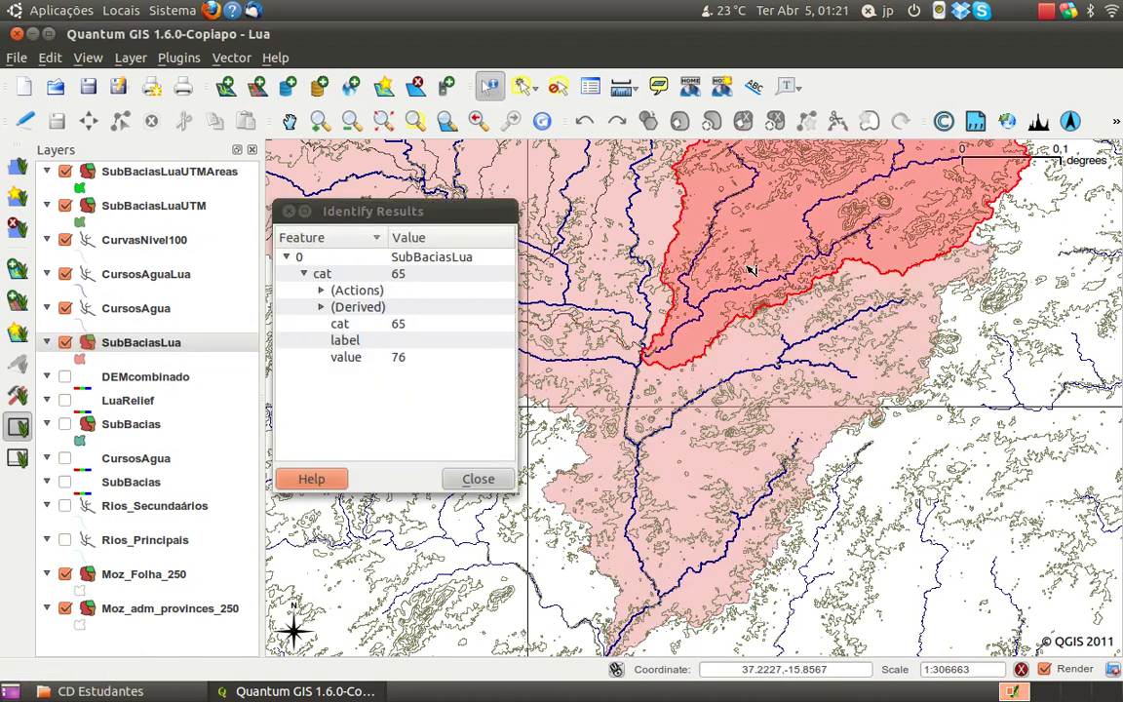
{"action": "left_click", "coordinate": [605, 255]}
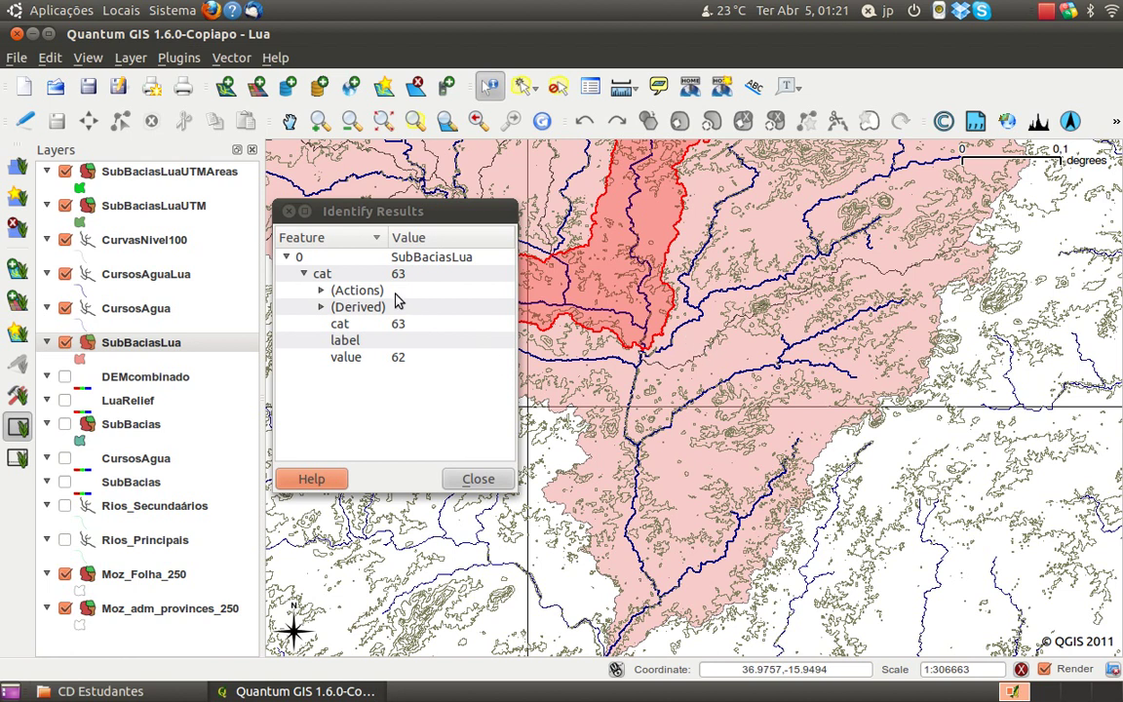
{"action": "left_click", "coordinate": [689, 334]}
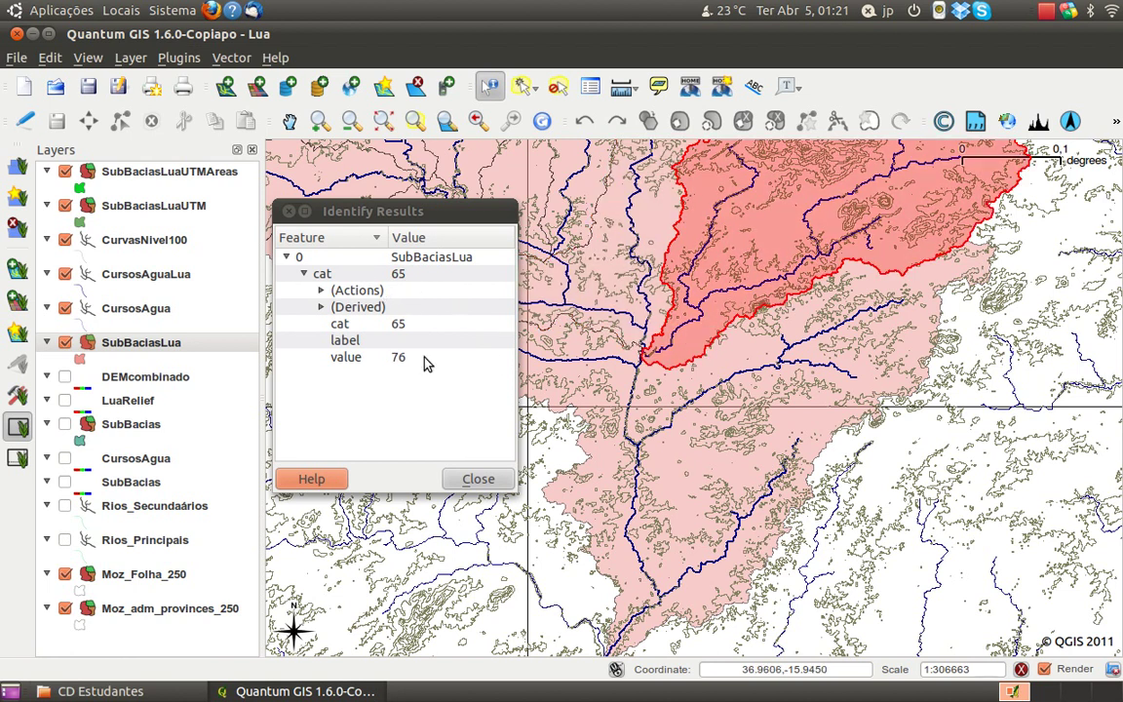
{"action": "left_click", "coordinate": [478, 480]}
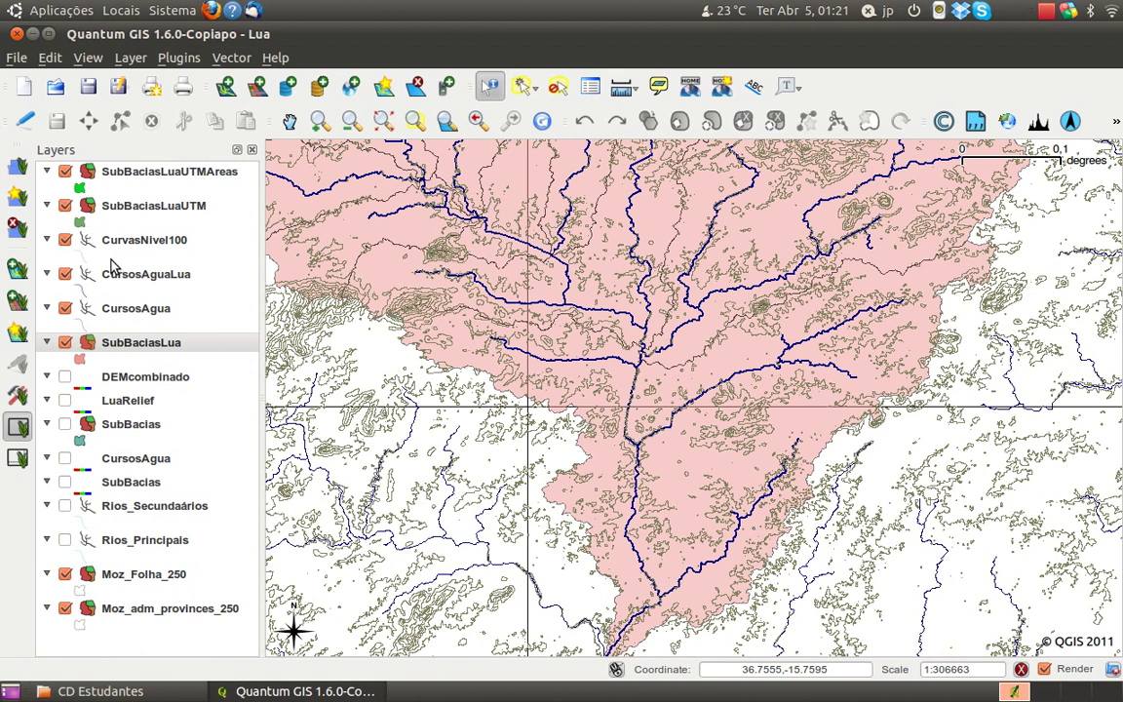
Reopen the attribute table of the SubBaciasLuaUTMAreas layer to match the cat values with their areas.
{"action": "left_click", "coordinate": [123, 161]}
{"action": "right_click", "coordinate": [137, 173]}
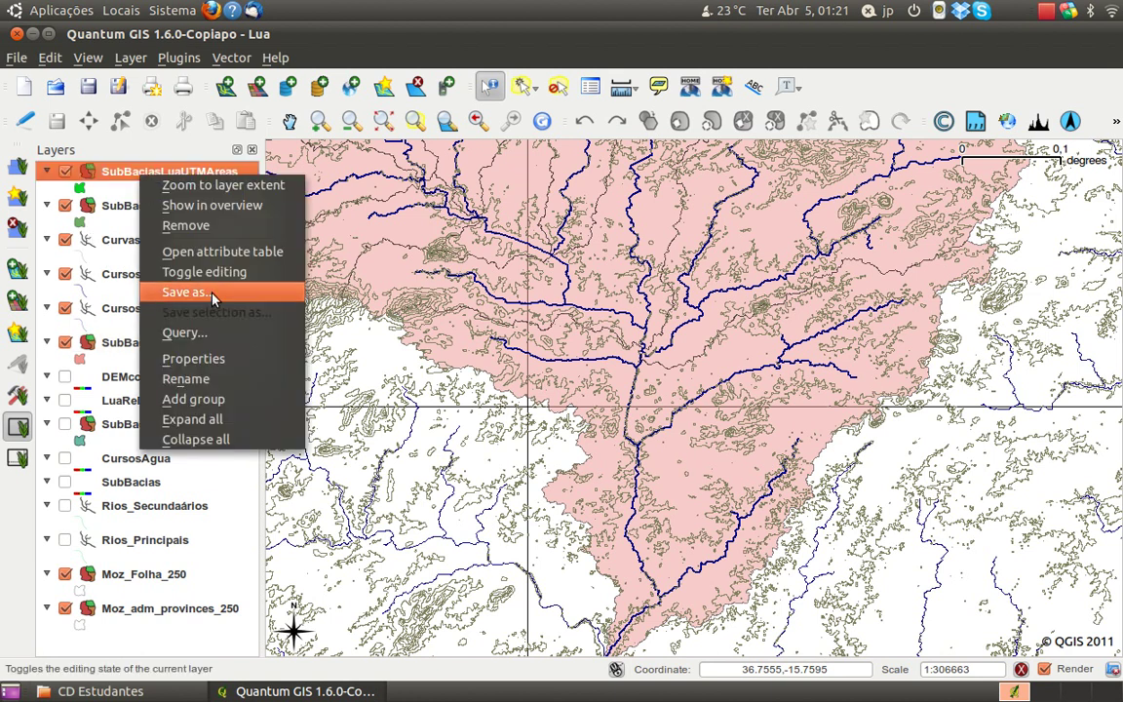
{"action": "left_click", "coordinate": [195, 252]}
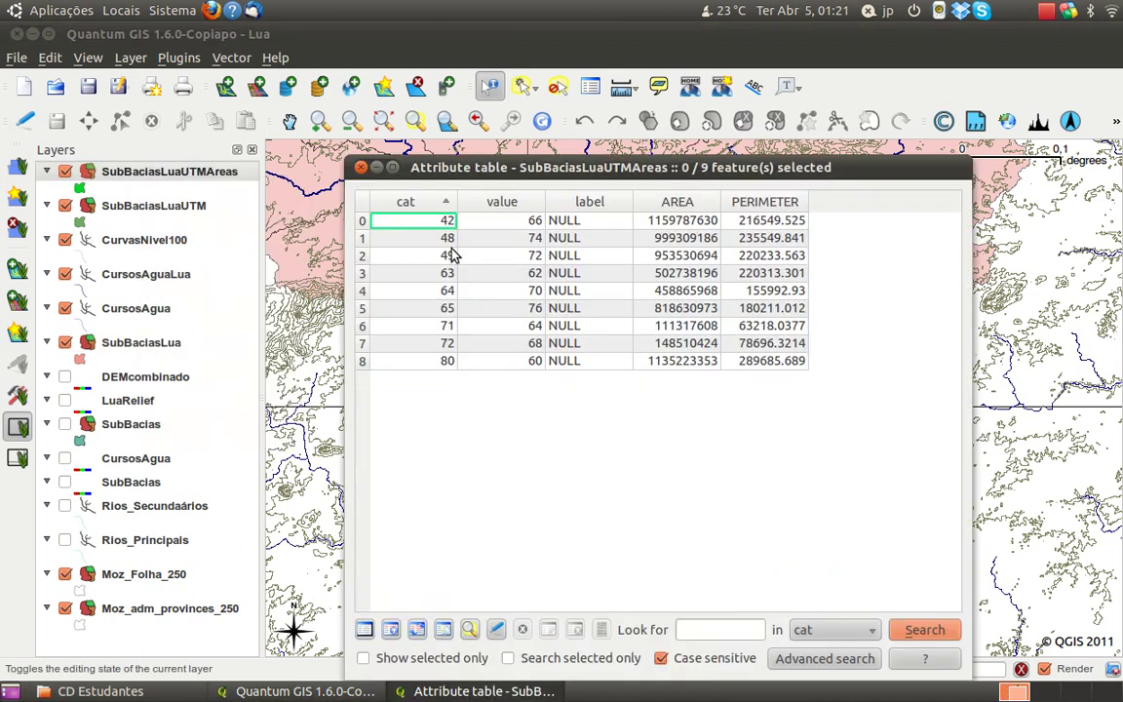
Compare the cat identifiers with the AREA and PERIMETER values in the SubBaciasLuaUTMAreas attribute table, and close it.
{"action": "left_click", "coordinate": [448, 346]}
{"action": "left_click", "coordinate": [451, 311]}
{"action": "left_click", "coordinate": [453, 290]}
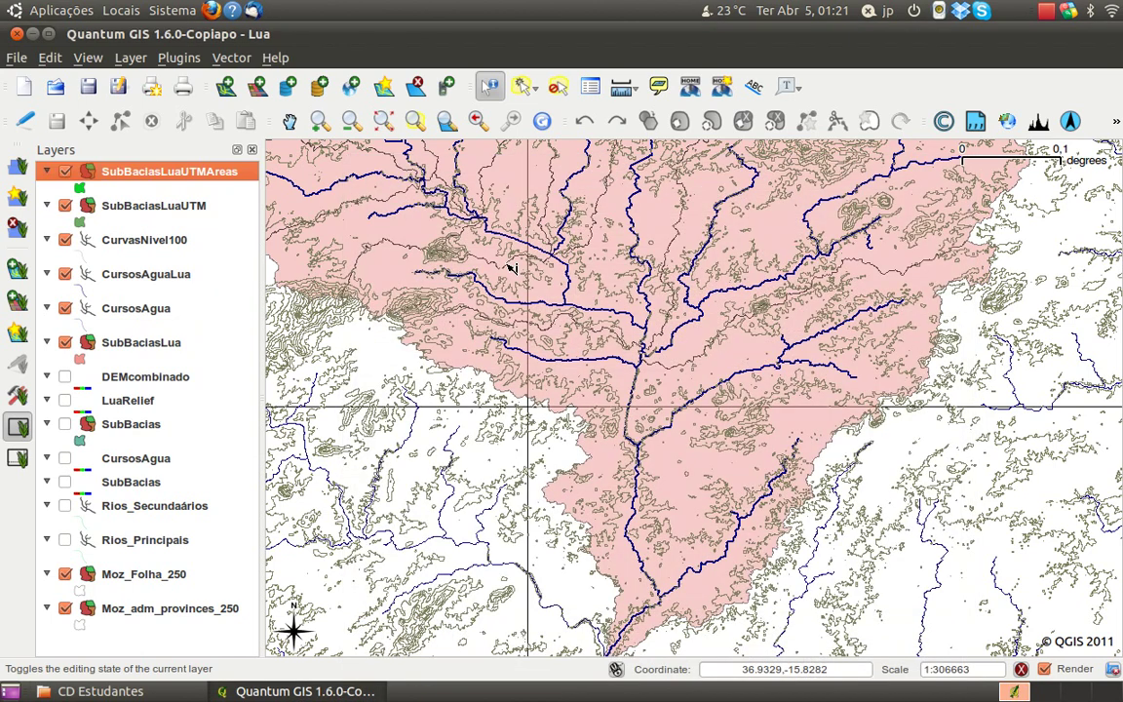
{"action": "left_click", "coordinate": [361, 167]}
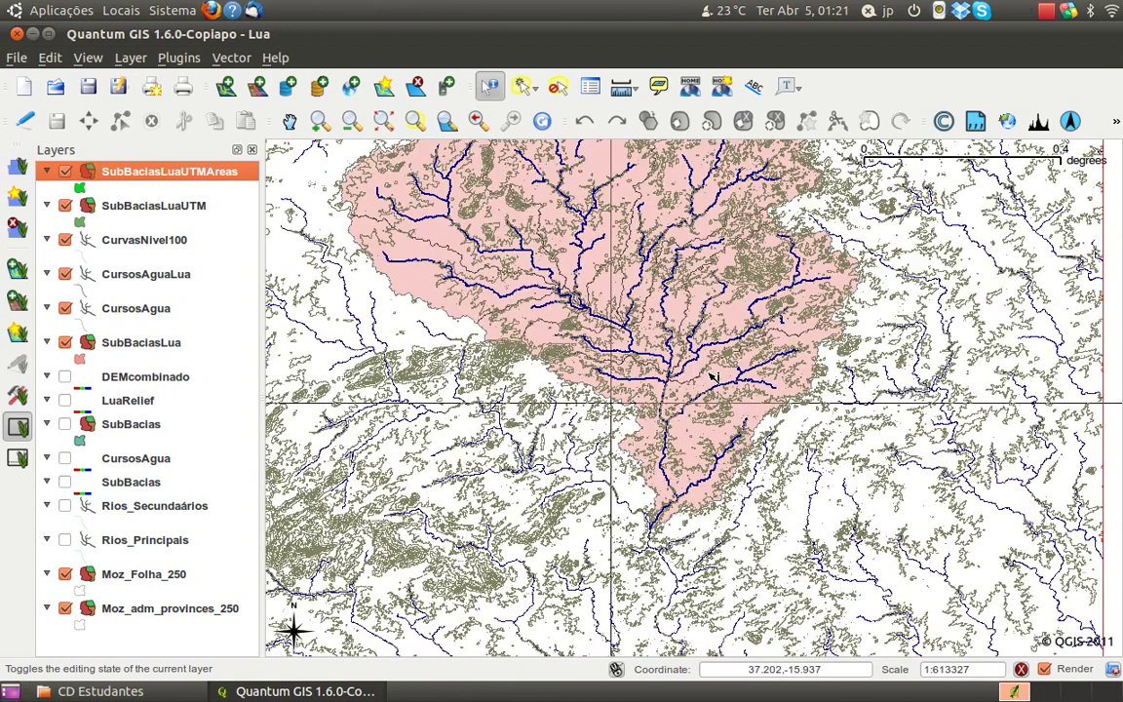
{"action": "left_click_drag", "start_coordinate": [657, 312], "coordinate": [657, 352]}
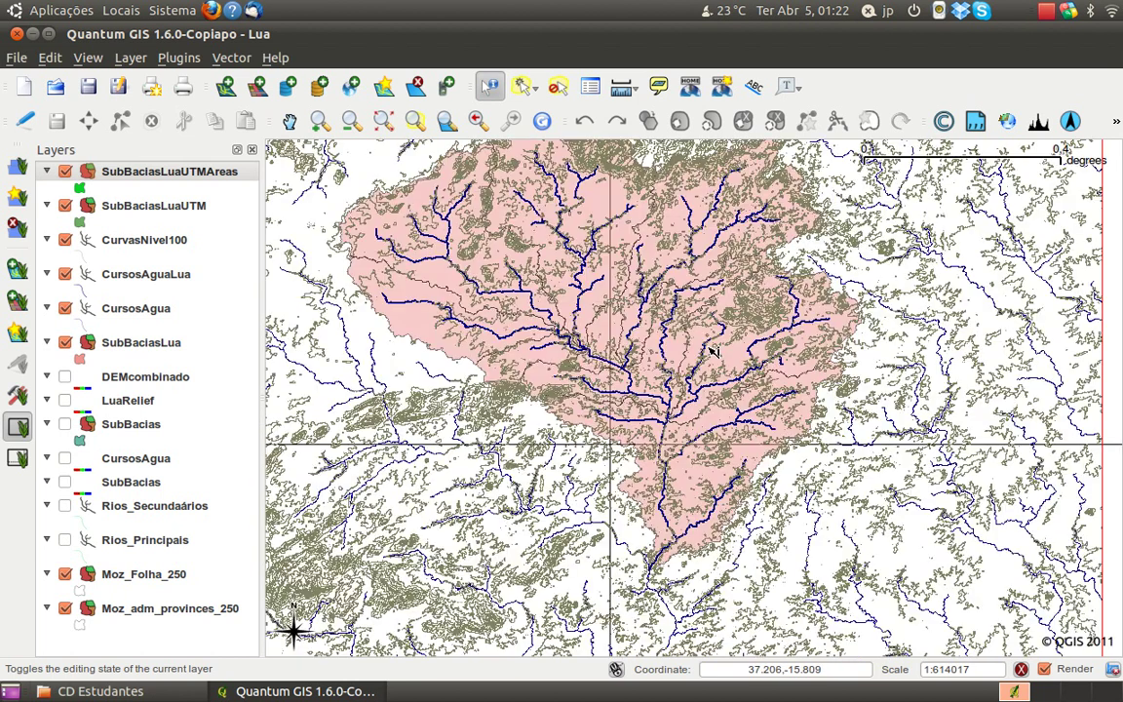
{"action": "left_click_drag", "start_coordinate": [698, 276], "coordinate": [694, 320]}
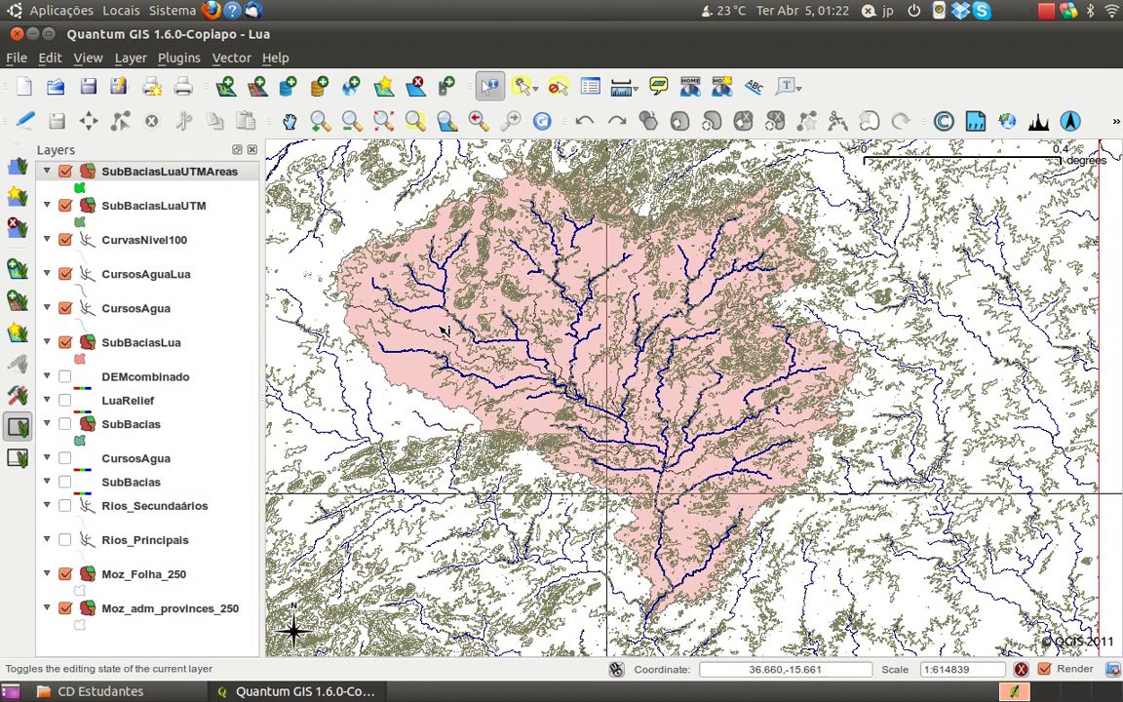
{"action": "left_click_drag", "start_coordinate": [596, 466], "coordinate": [597, 423]}
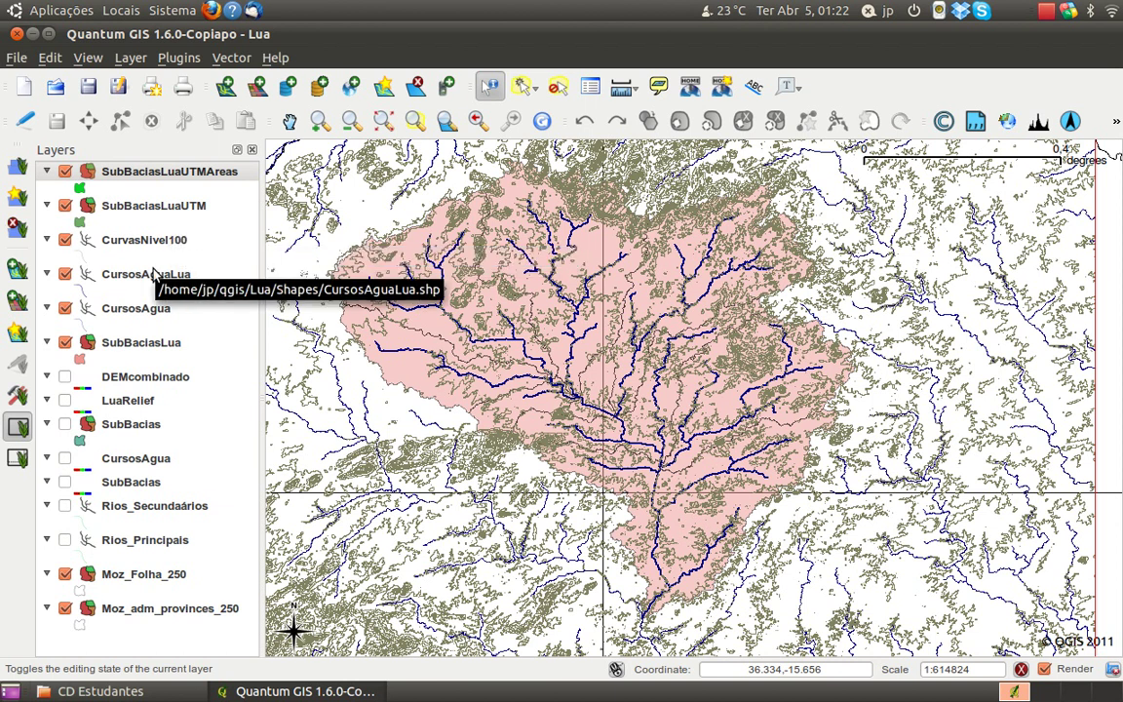
{"action": "left_click", "coordinate": [223, 60]}
{"action": "left_click", "coordinate": [223, 61]}
{"action": "left_click", "coordinate": [223, 60]}
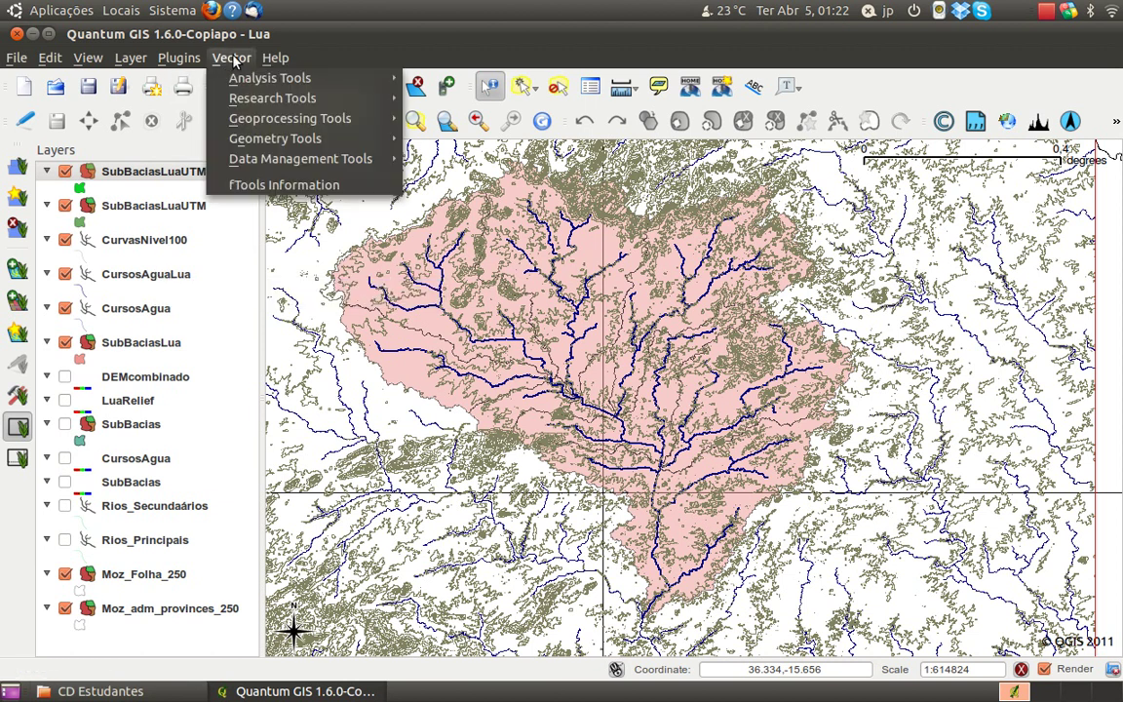
{"action": "mouse_move", "coordinate": [373, 82]}
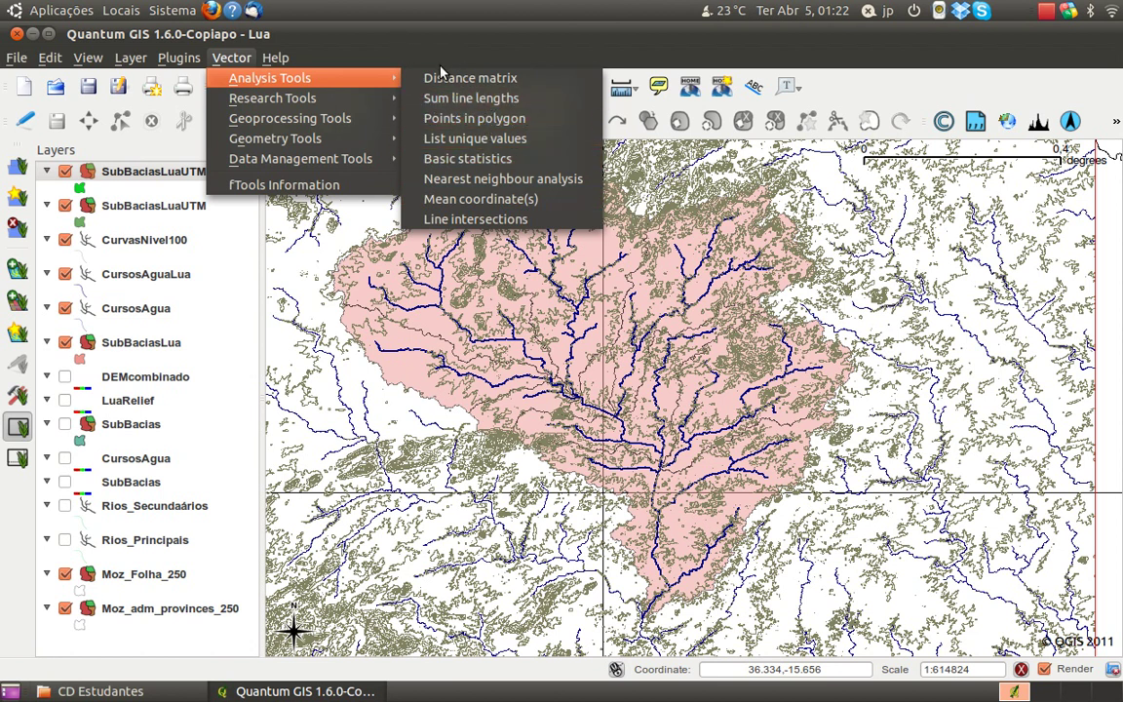
{"action": "left_click", "coordinate": [366, 45]}
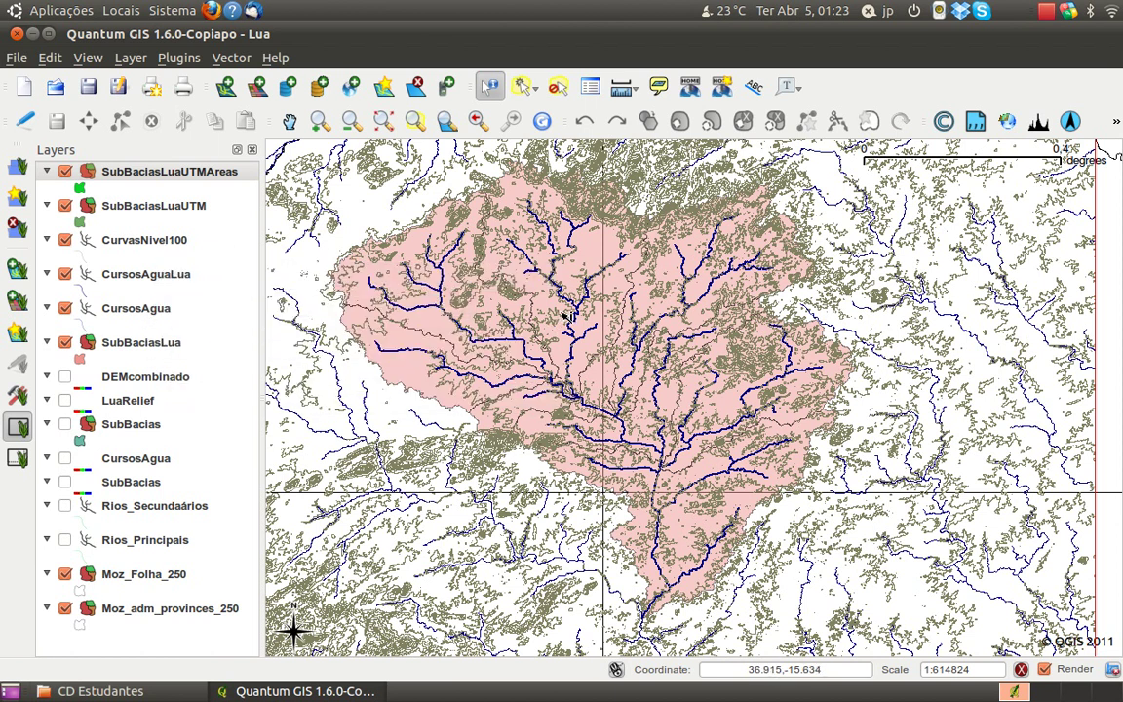
{"action": "left_click", "coordinate": [675, 448]}
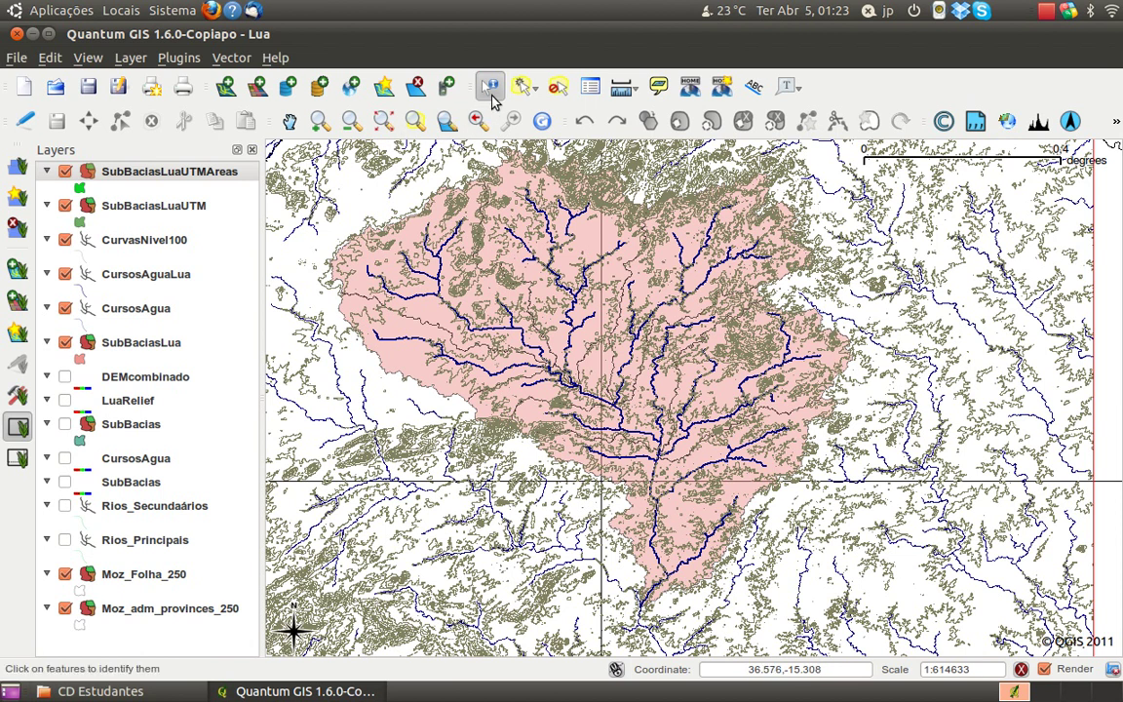
Set up an export of the CursosAguaLua layer to a new projection, choosing Moznet / UTM zone 37S as output CRS.
{"action": "left_click", "coordinate": [290, 120]}
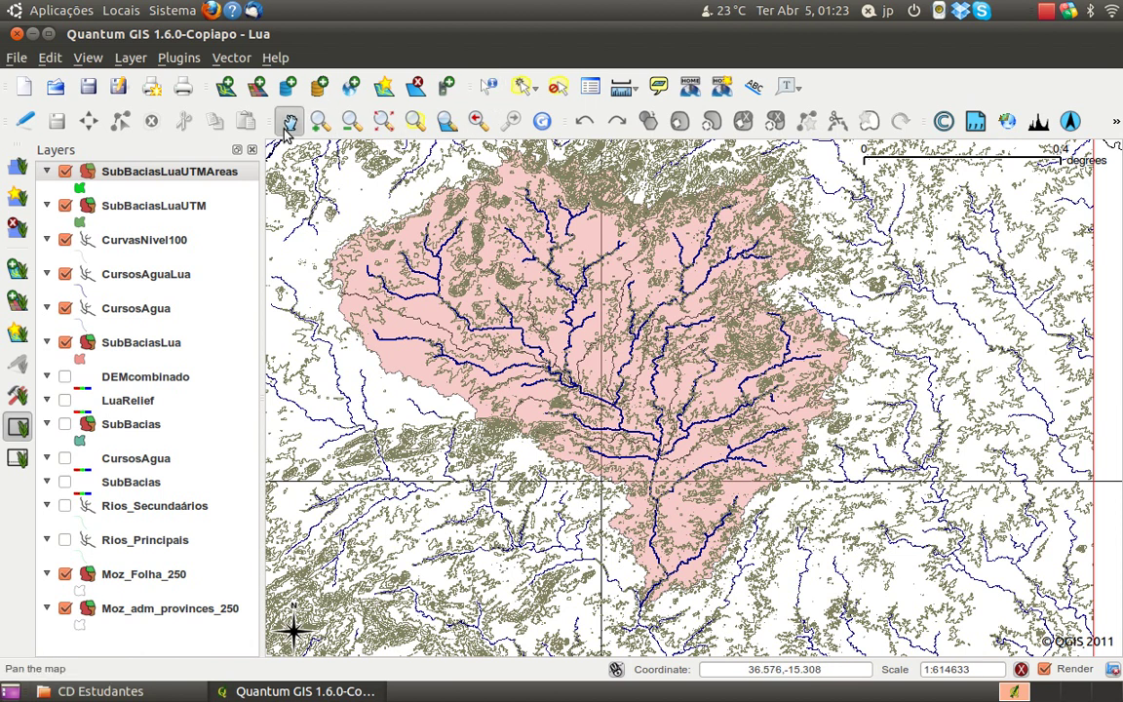
{"action": "left_click", "coordinate": [231, 58]}
{"action": "mouse_move", "coordinate": [251, 91]}
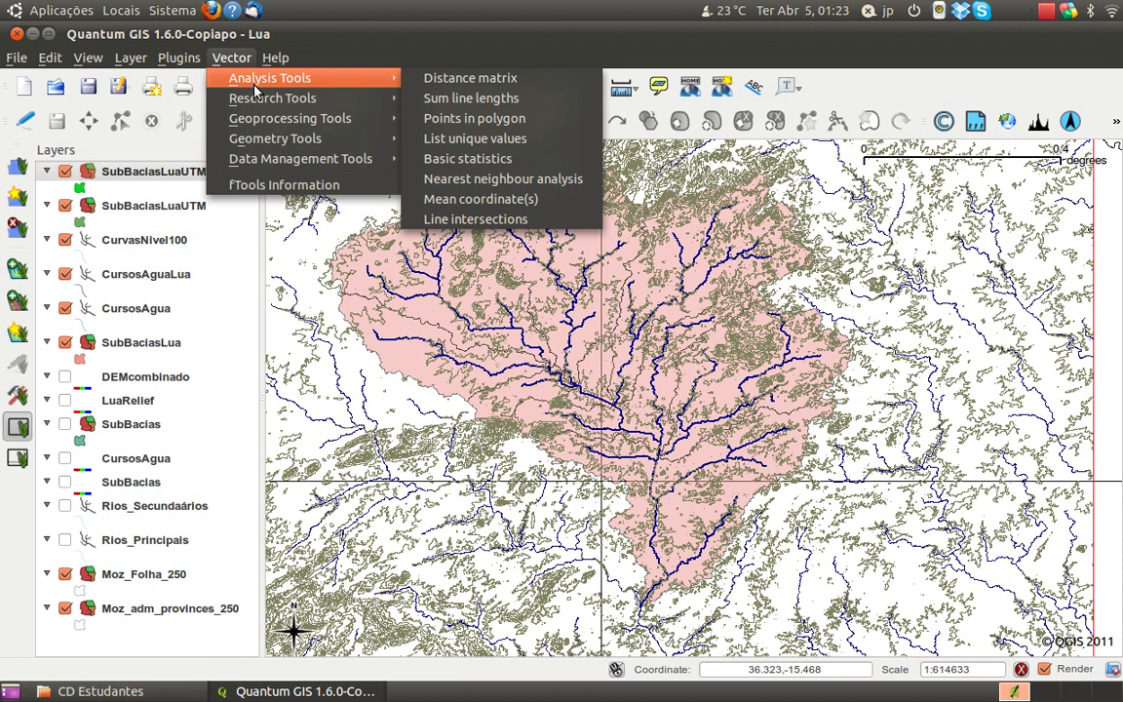
{"action": "mouse_move", "coordinate": [283, 101]}
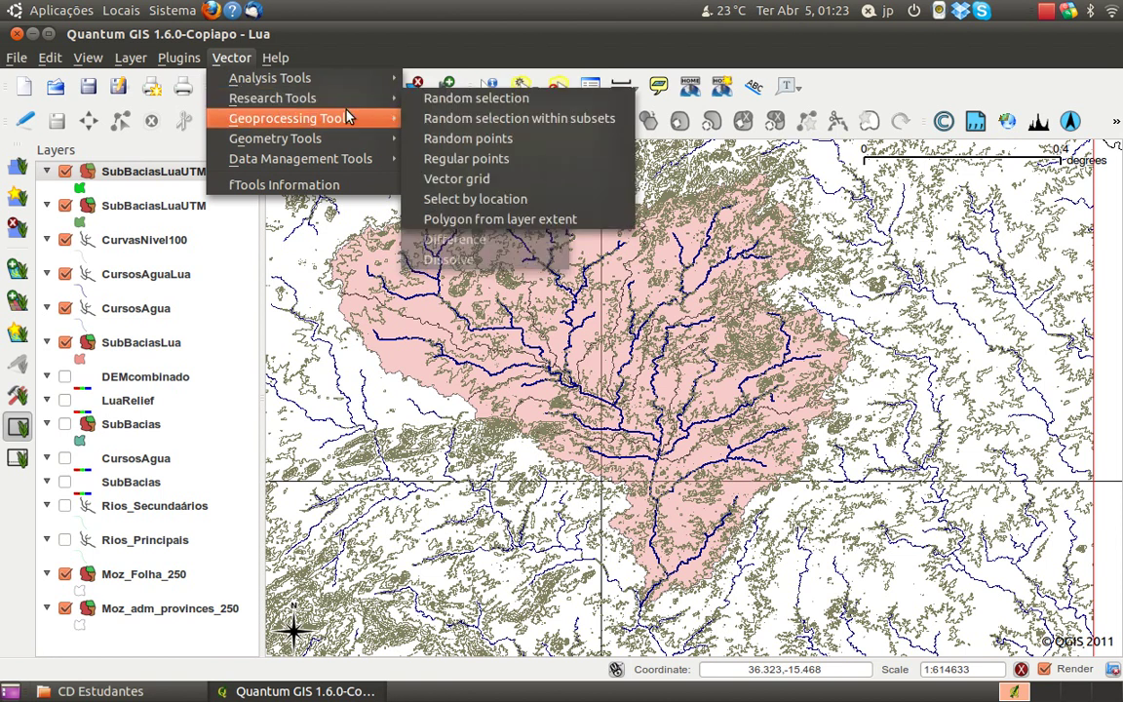
{"action": "mouse_move", "coordinate": [363, 159]}
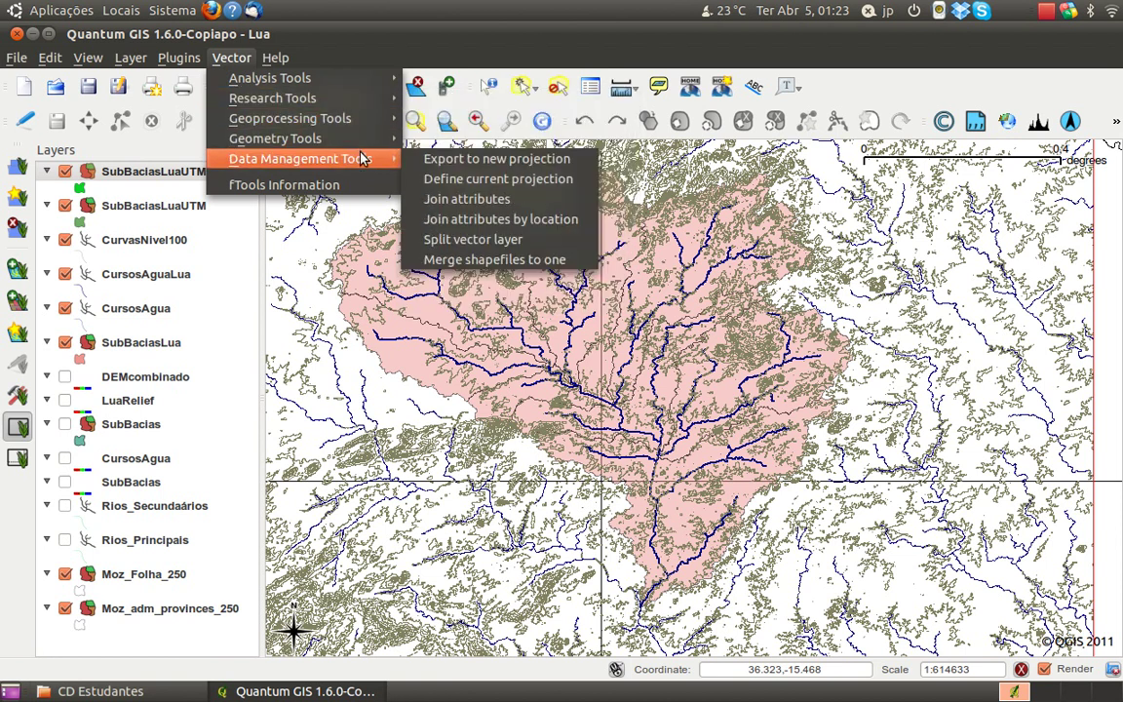
{"action": "left_click", "coordinate": [450, 164]}
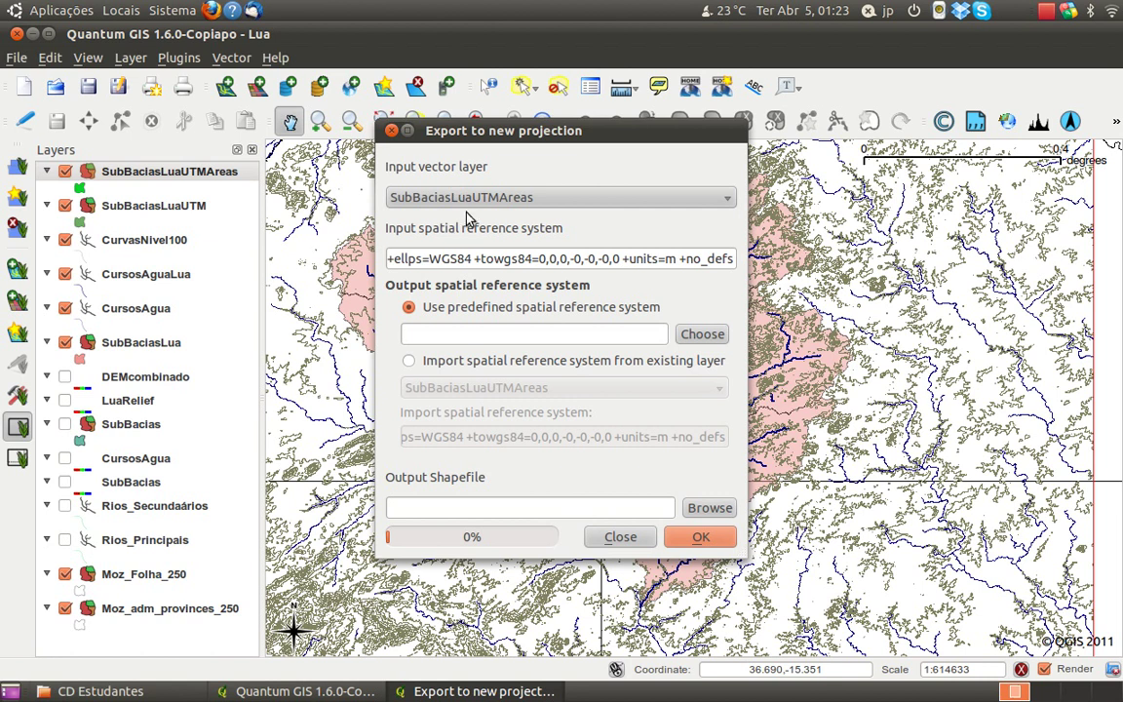
{"action": "left_click", "coordinate": [473, 199]}
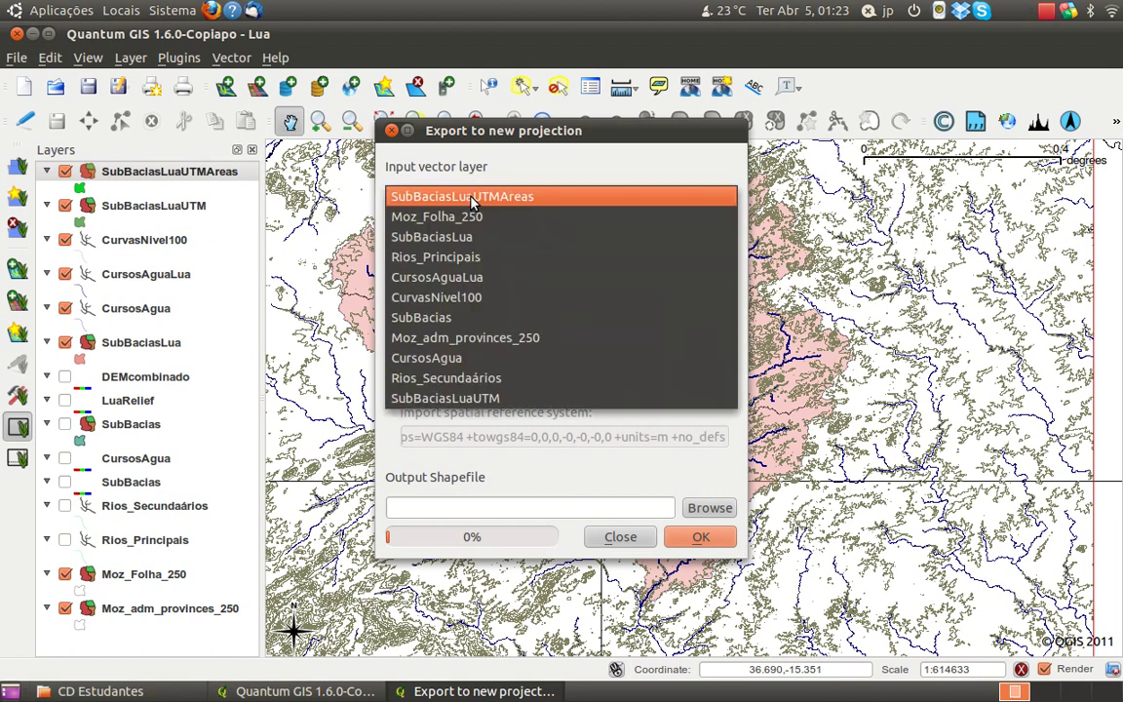
{"action": "left_click", "coordinate": [493, 283]}
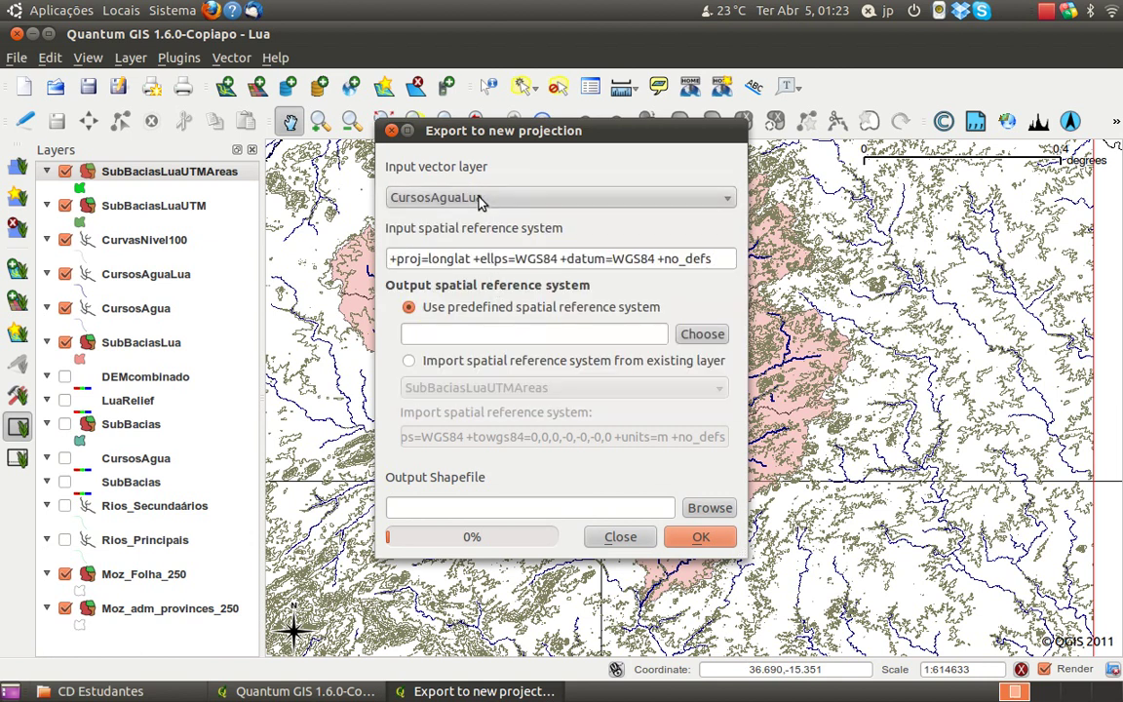
{"action": "left_click", "coordinate": [689, 334]}
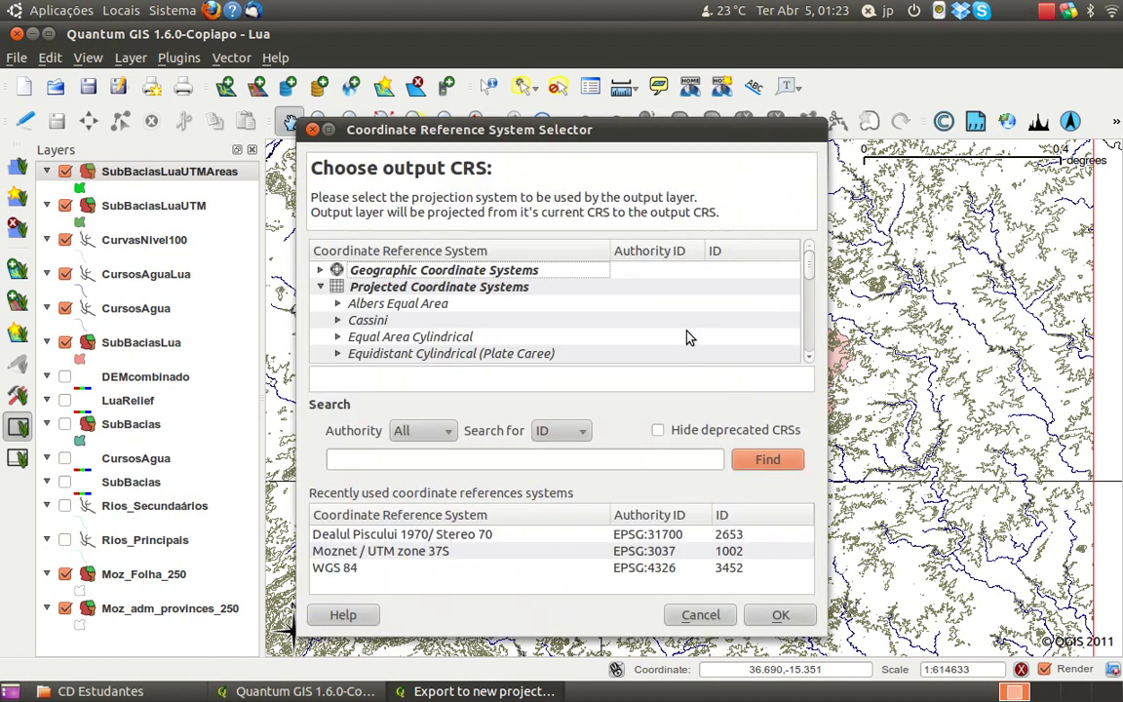
{"action": "left_click", "coordinate": [483, 552]}
{"action": "left_click", "coordinate": [777, 615]}
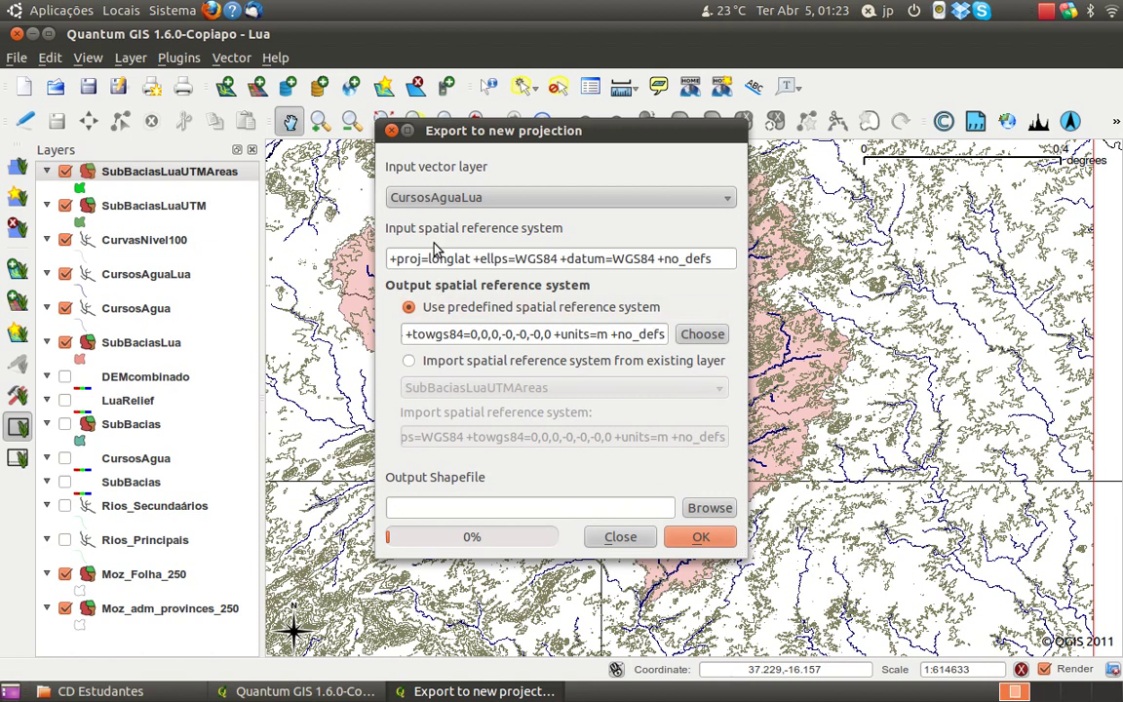
Set the projected output shapefile to CursosAguaLuaUTM.shp in the Lua/Shapes folder.
{"action": "left_click", "coordinate": [698, 511]}
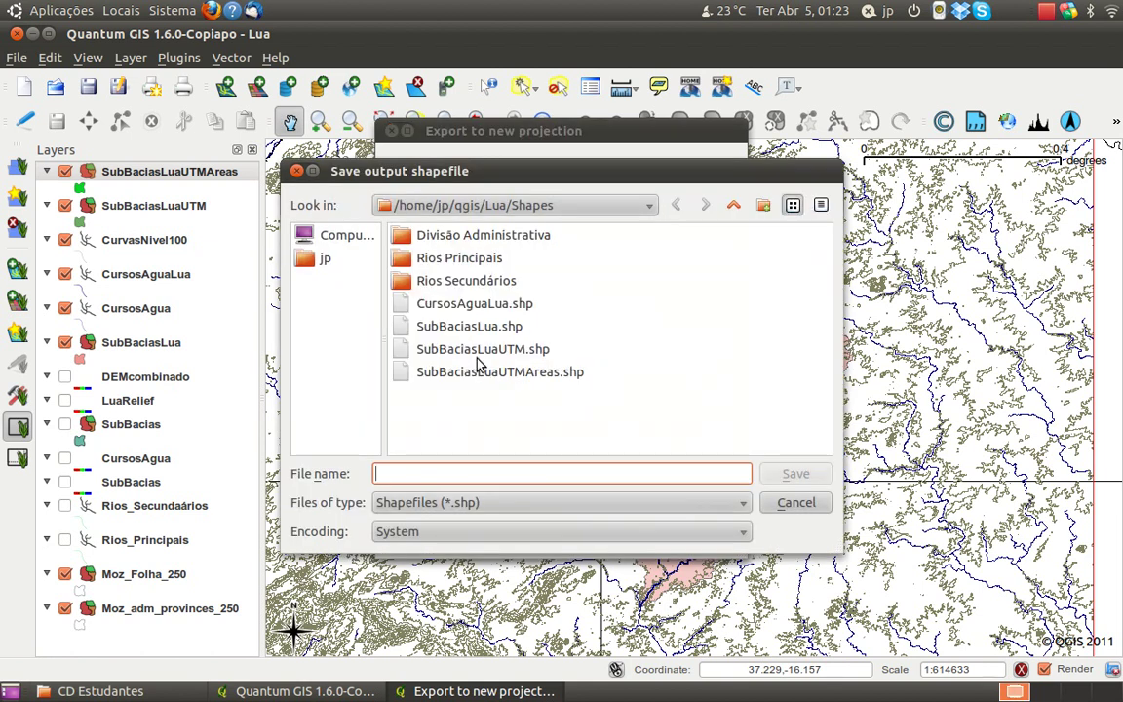
{"action": "left_click", "coordinate": [458, 304]}
{"action": "left_click", "coordinate": [533, 473]}
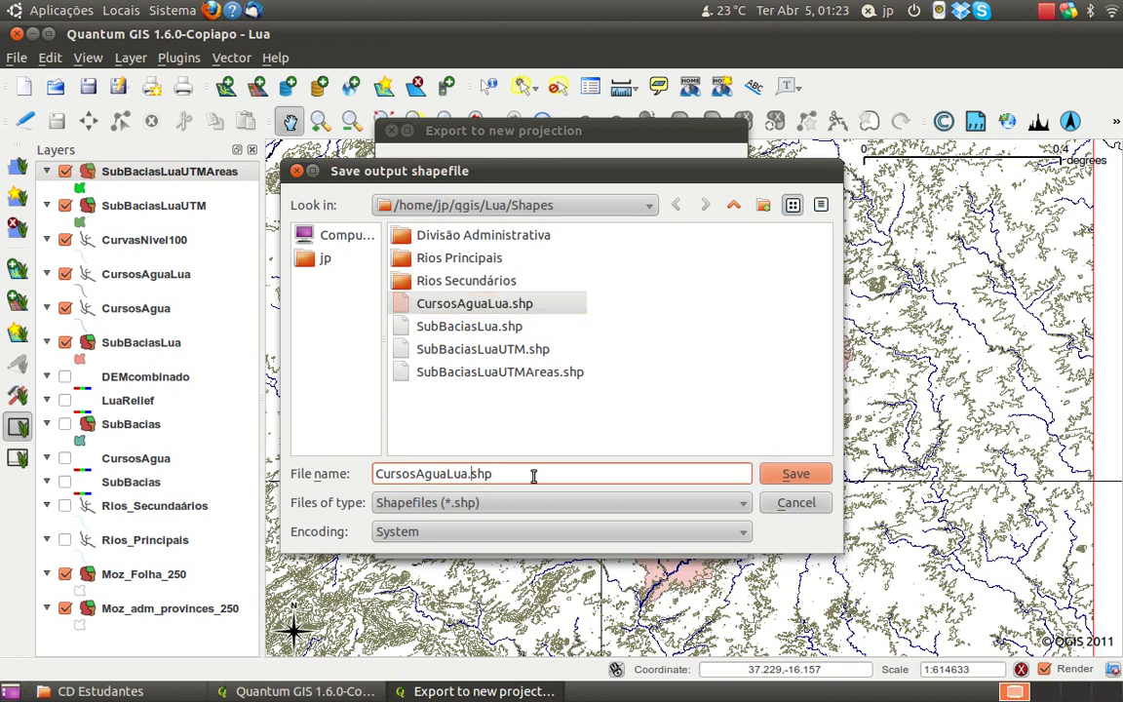
{"action": "key", "text": "Left"}
{"action": "key", "text": "Left"}
{"action": "key", "text": "Left"}
{"action": "key", "text": "Left"}
{"action": "type", "text": "UTM"}
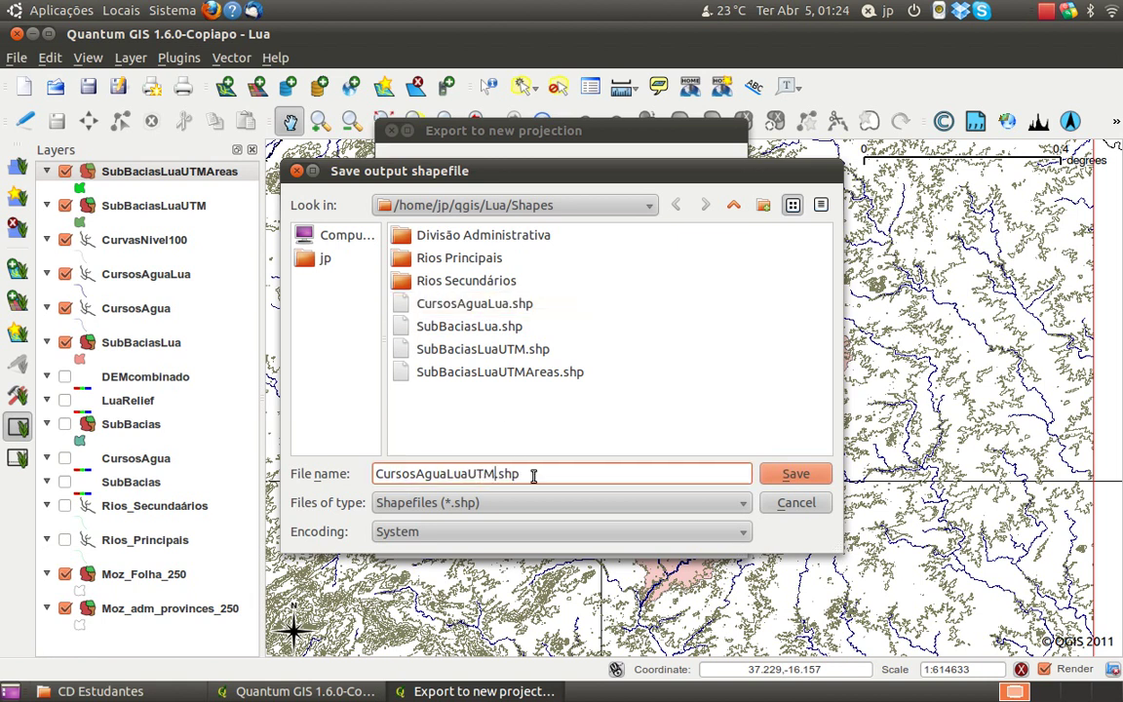
{"action": "left_click", "coordinate": [799, 478]}
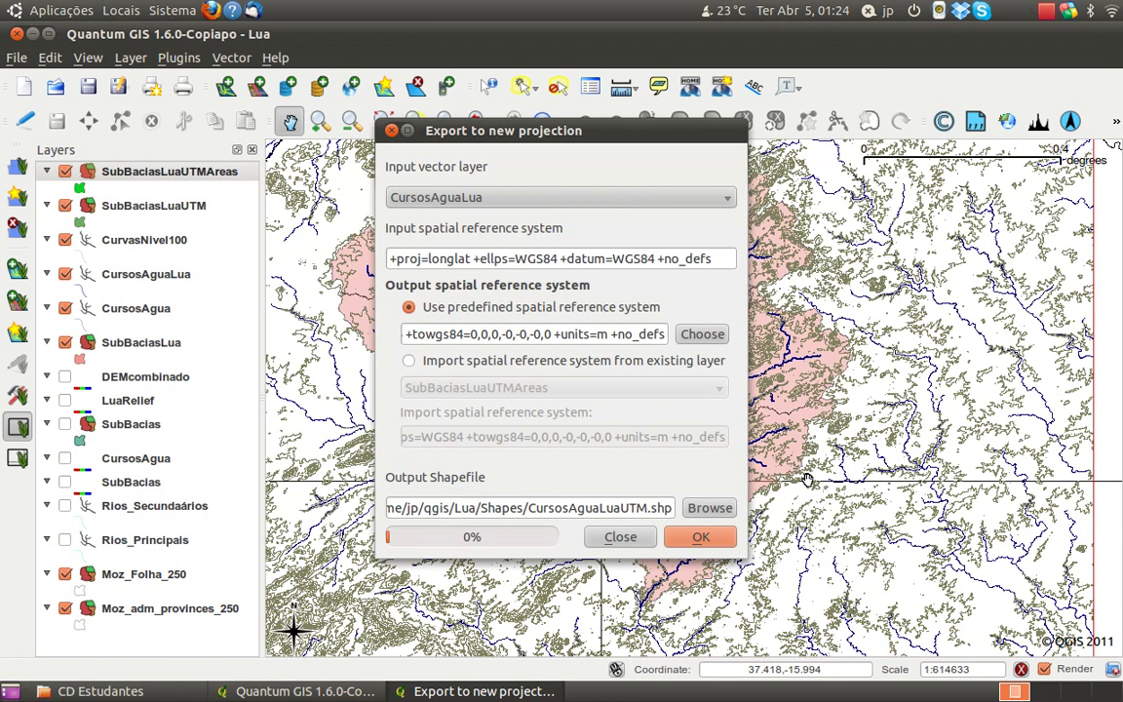
Run the projection export, add the new shapefile to the project's layers, and close the export dialog.
{"action": "left_click", "coordinate": [700, 537]}
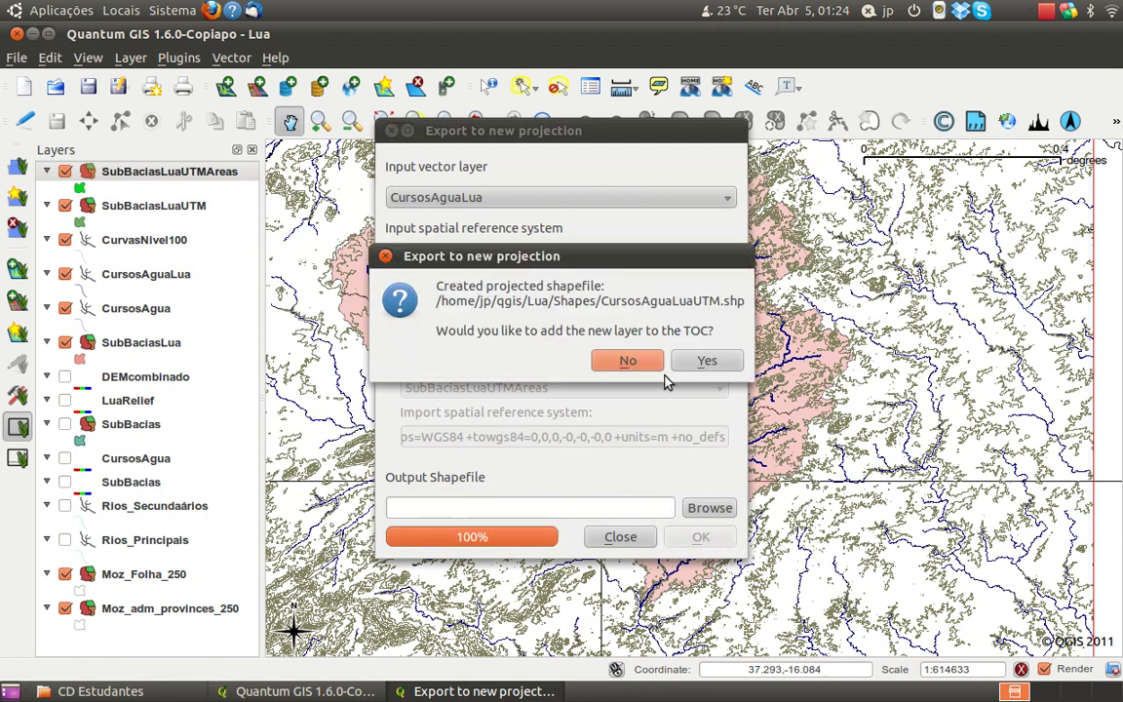
{"action": "left_click", "coordinate": [704, 365]}
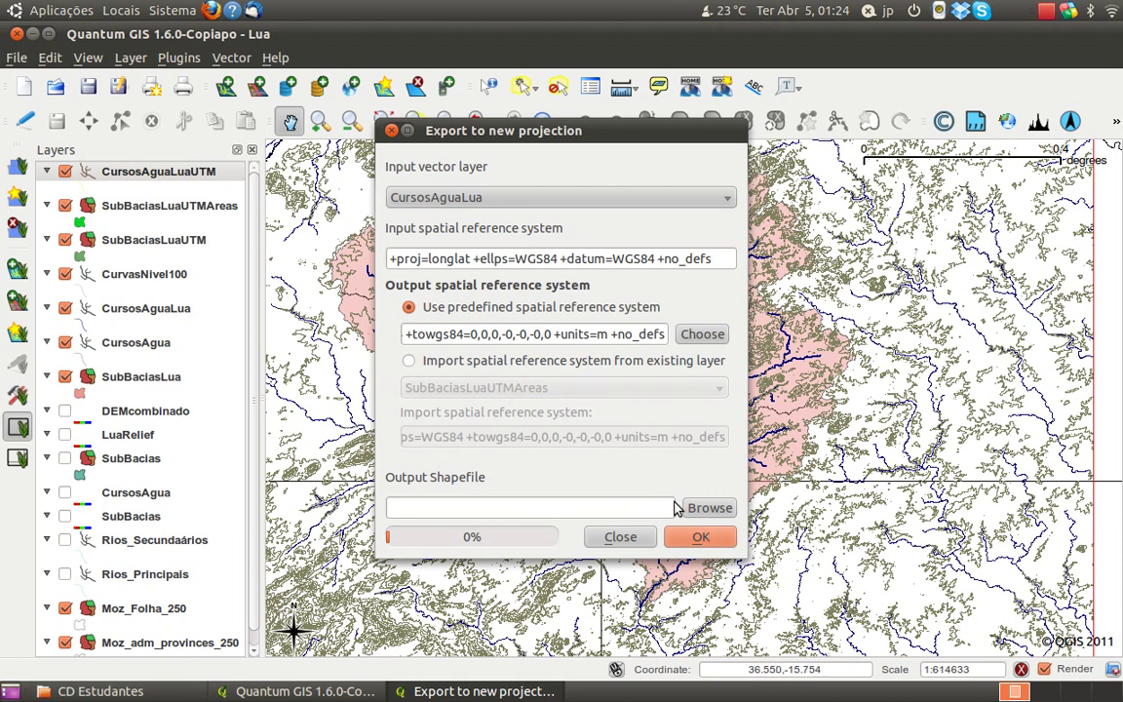
{"action": "left_click", "coordinate": [708, 548]}
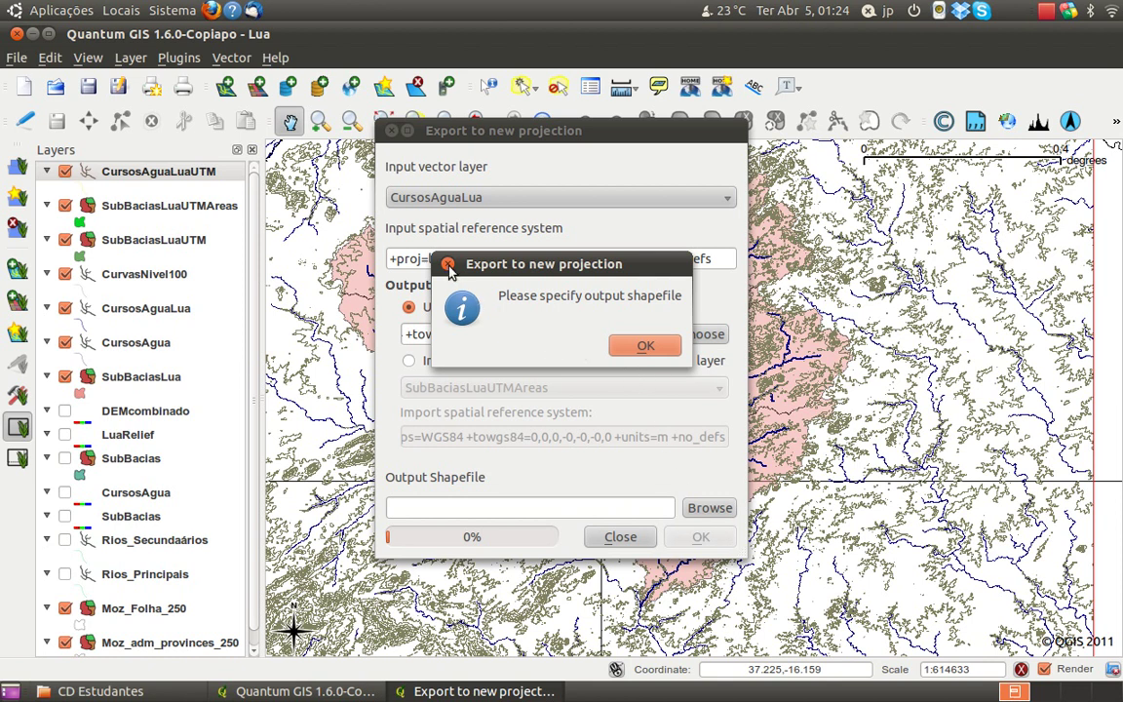
{"action": "key", "text": "Return"}
{"action": "left_click", "coordinate": [615, 540]}
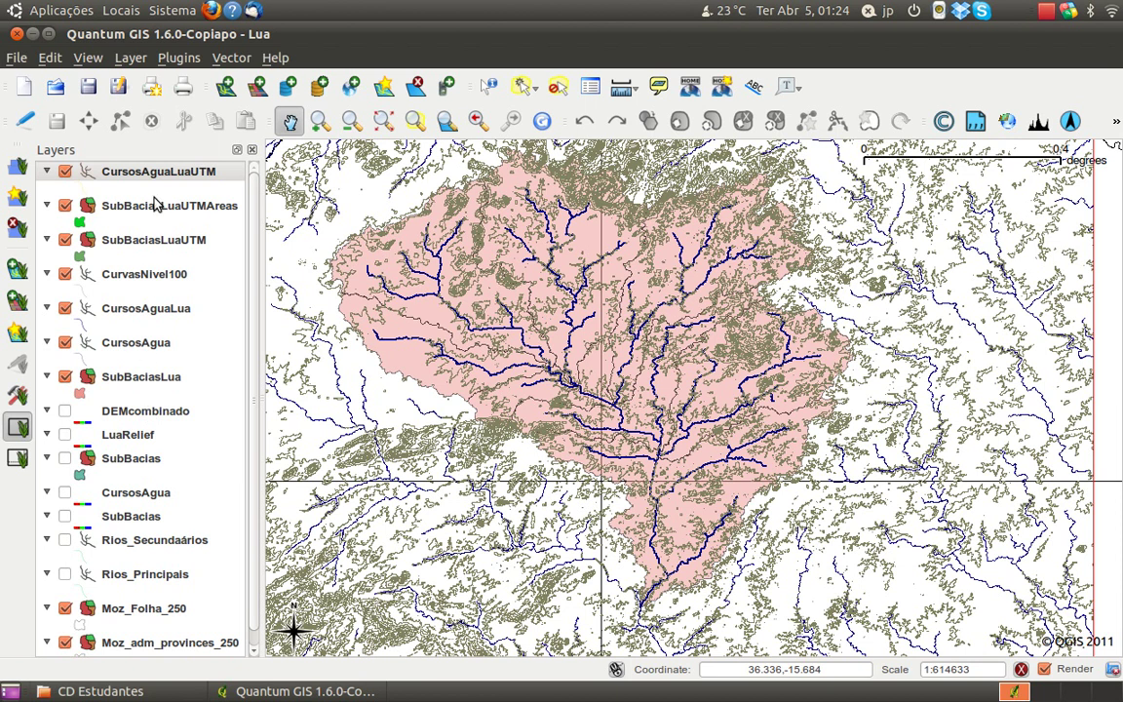
Start the Sum line lengths analysis with SubBaciasLuaUTMAreas as the input polygon layer.
{"action": "left_click", "coordinate": [231, 58]}
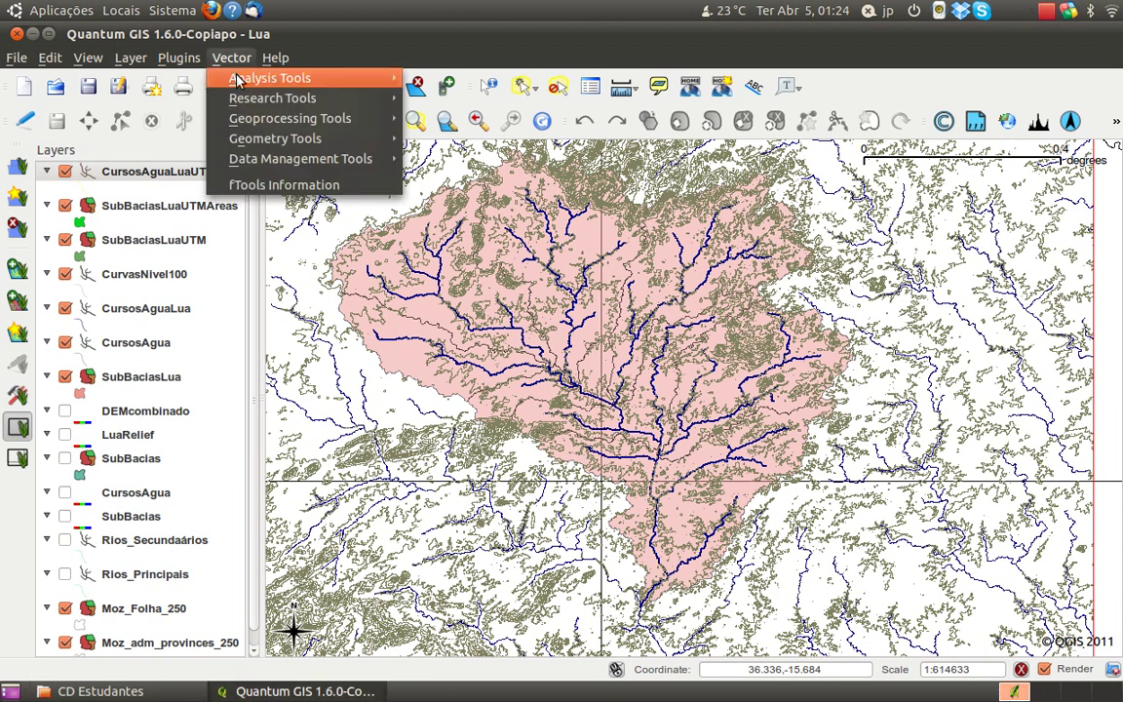
{"action": "mouse_move", "coordinate": [312, 77]}
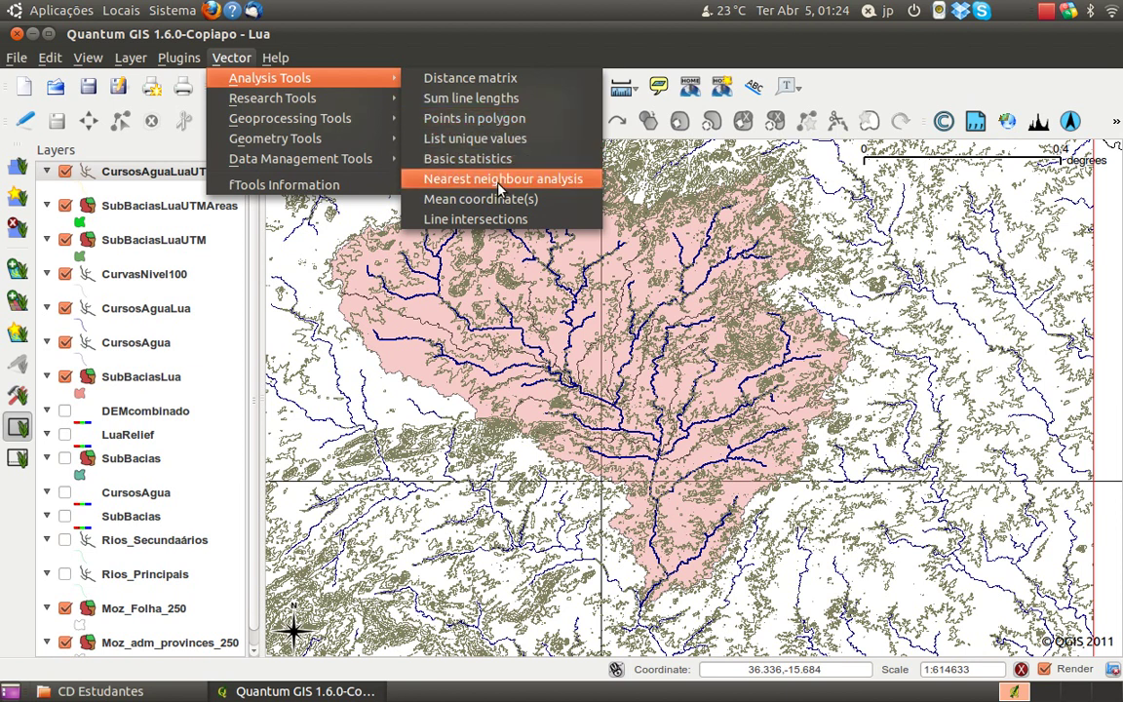
{"action": "left_click", "coordinate": [484, 97]}
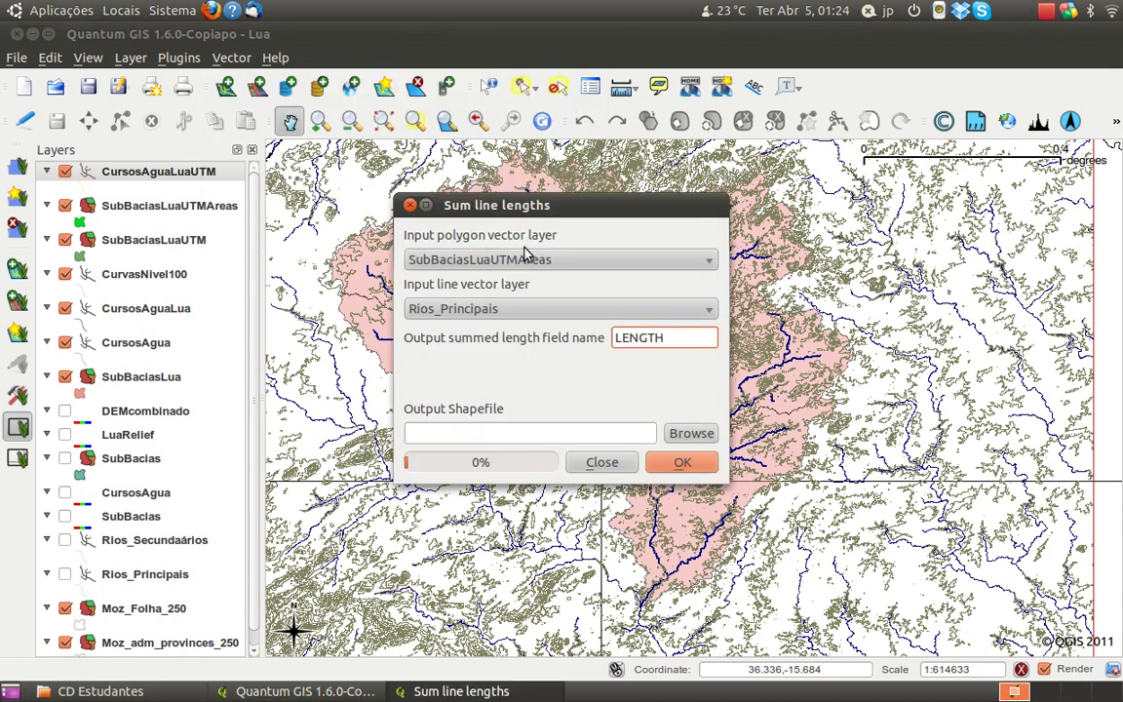
{"action": "left_click", "coordinate": [542, 312]}
{"action": "left_click", "coordinate": [541, 310]}
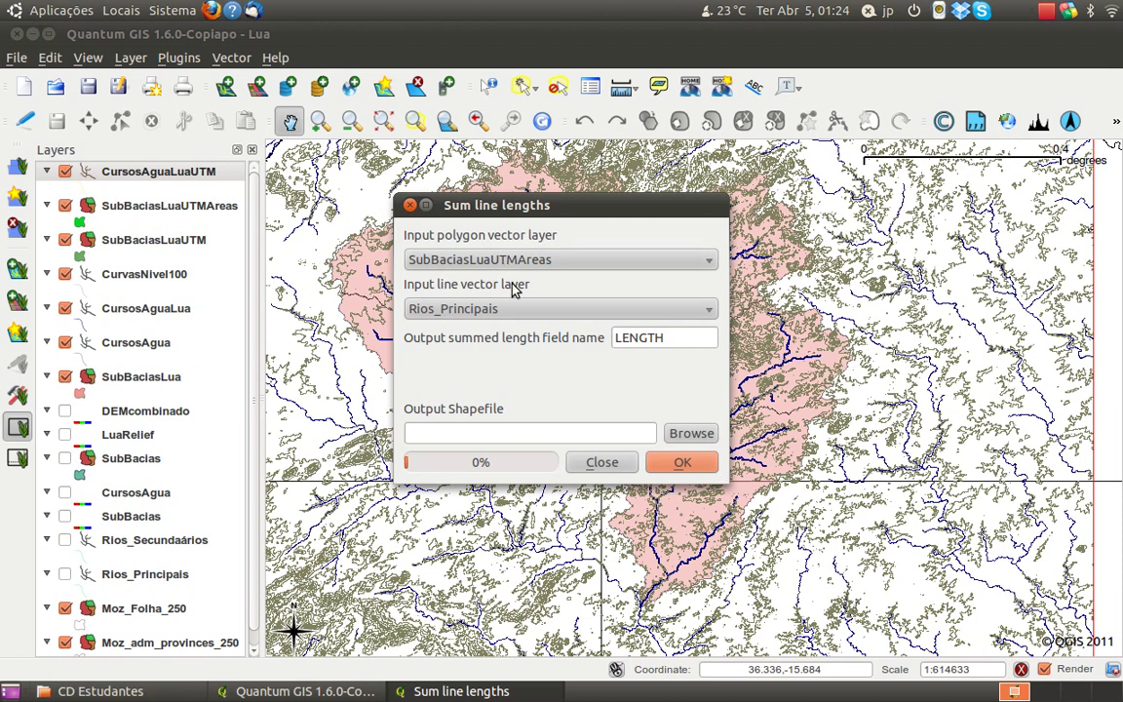
{"action": "left_click", "coordinate": [518, 314]}
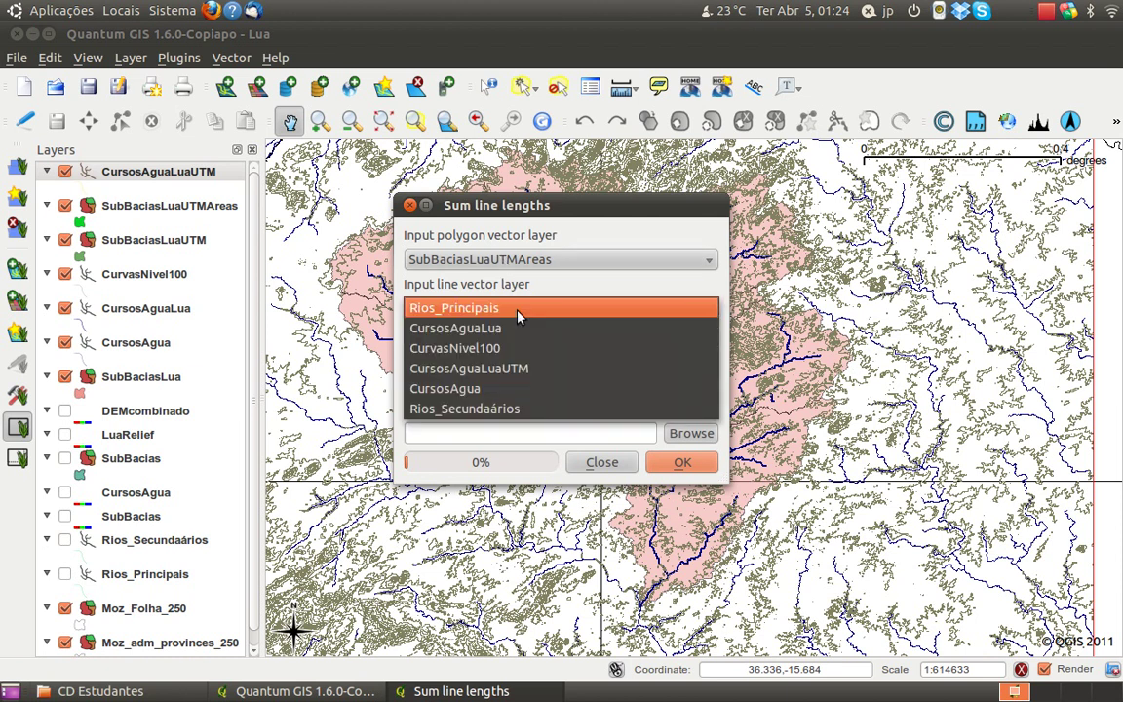
{"action": "left_click", "coordinate": [518, 314]}
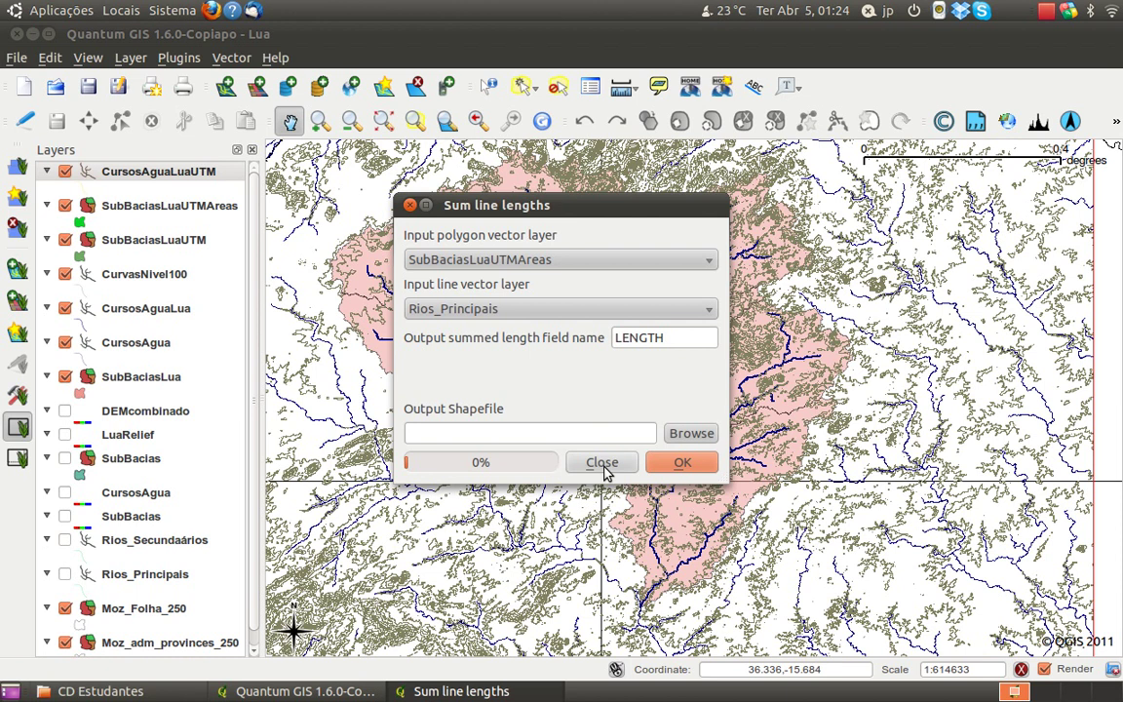
{"action": "left_click", "coordinate": [563, 262]}
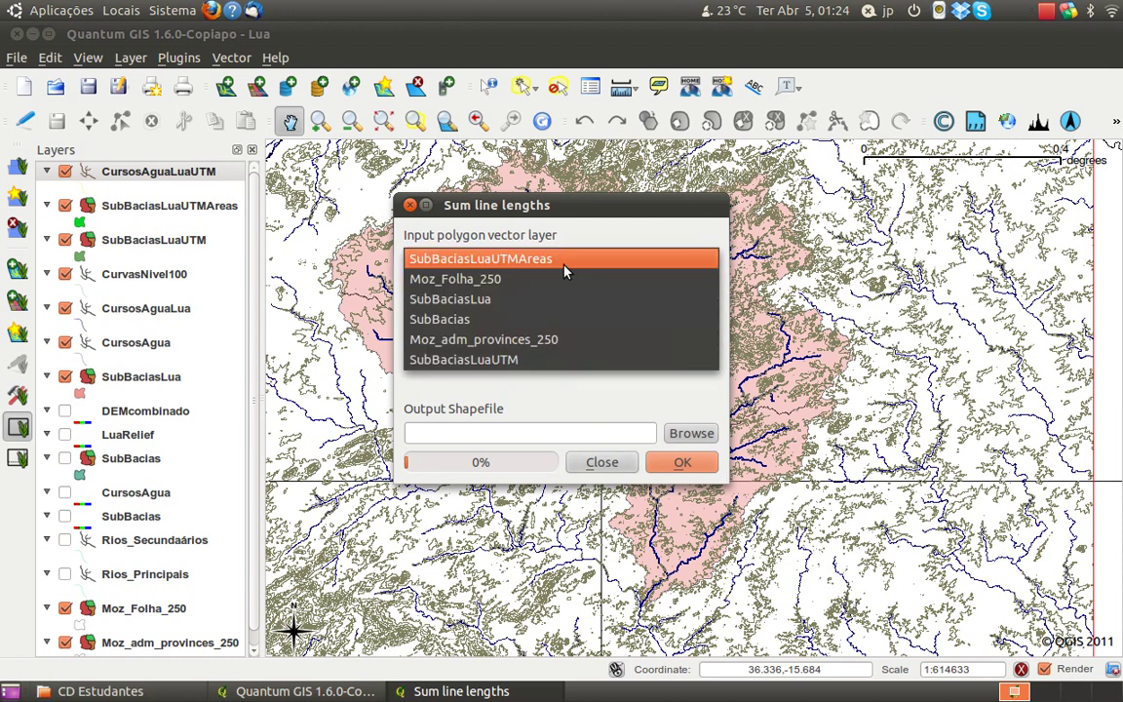
{"action": "left_click", "coordinate": [563, 261]}
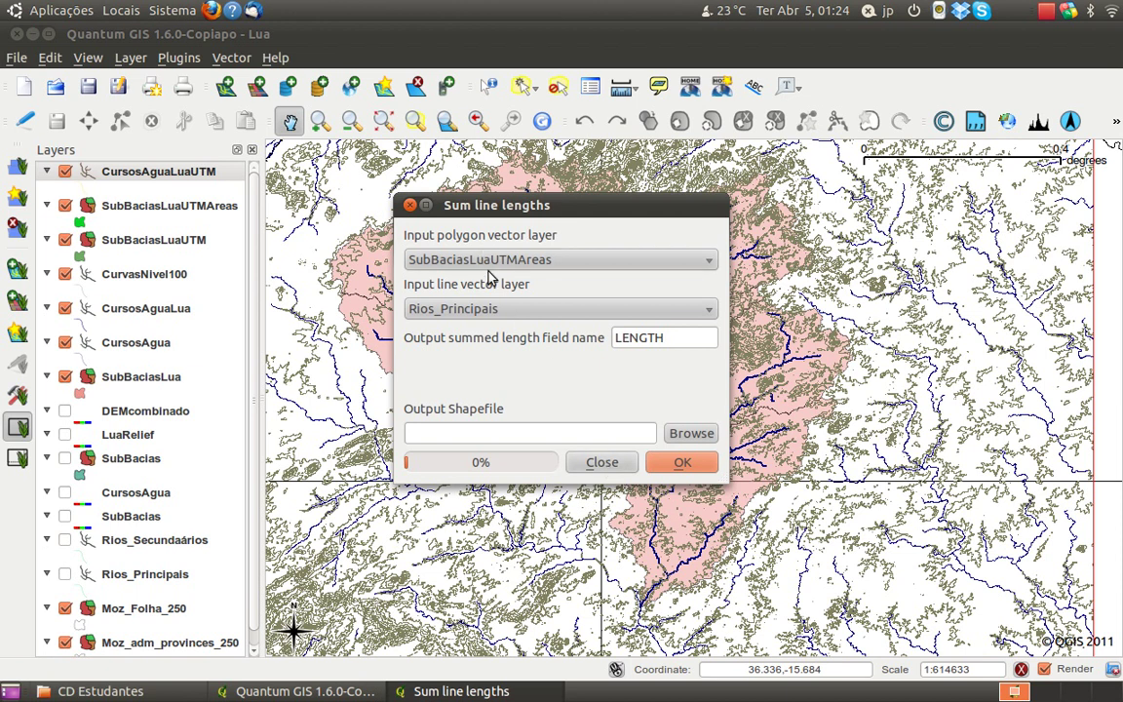
Choose CursosAguaLuaUTM as the input line layer for the length sum.
{"action": "left_click", "coordinate": [507, 310]}
{"action": "left_click", "coordinate": [507, 311]}
{"action": "left_click", "coordinate": [507, 310]}
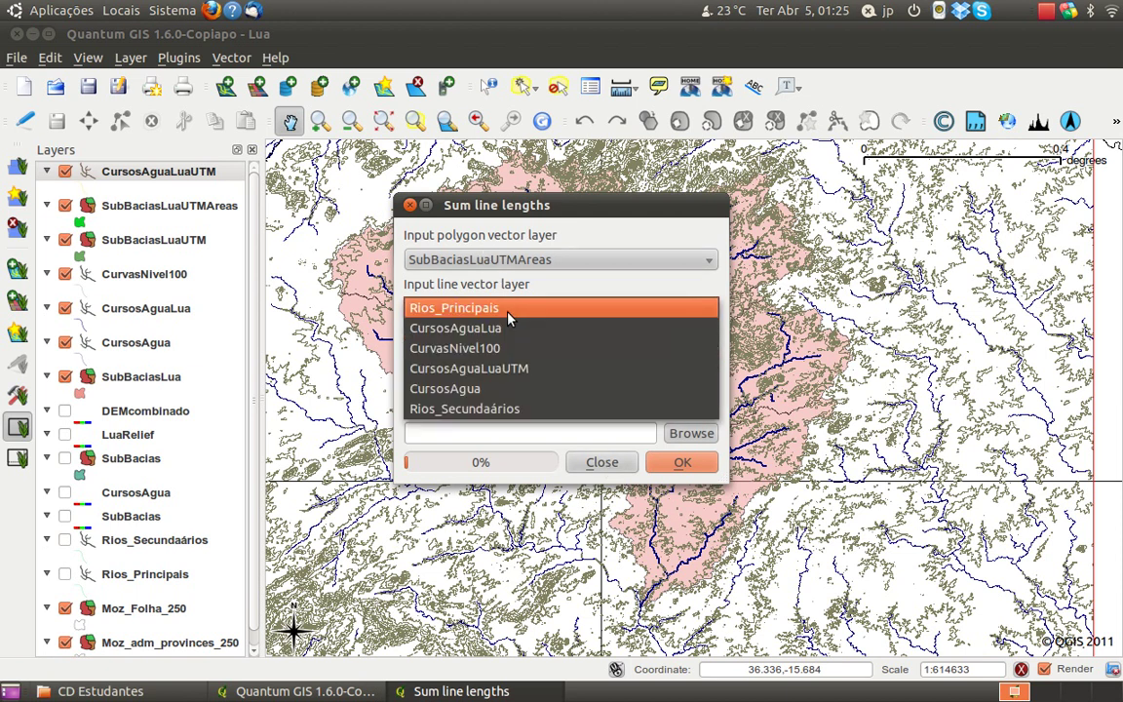
{"action": "left_click", "coordinate": [514, 376]}
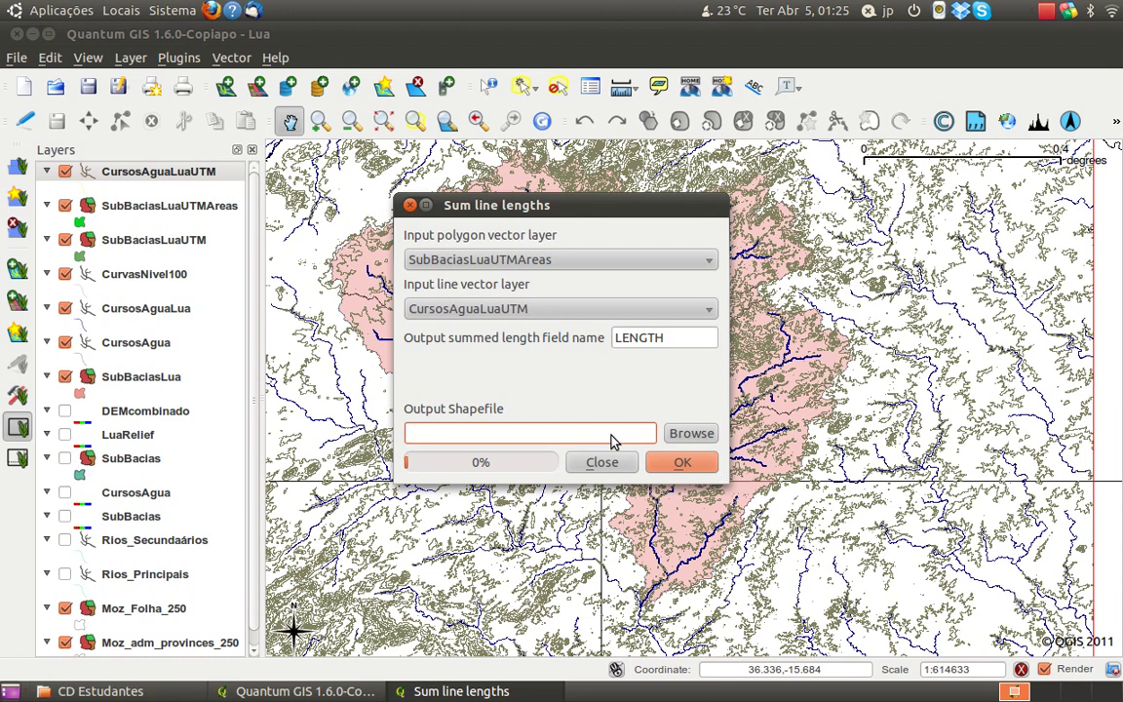
Name the output shapefile of the length sum ComprimentosUTM in the Lua/Shapes folder.
{"action": "left_click", "coordinate": [681, 433]}
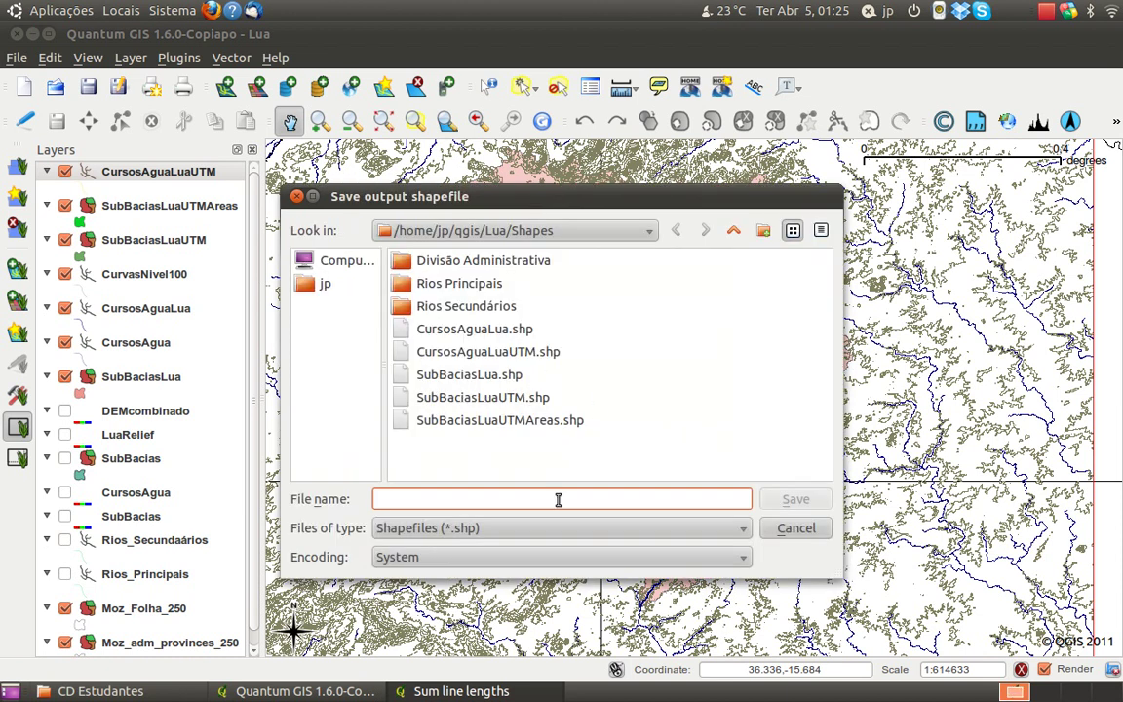
{"action": "type", "text": "Comp"}
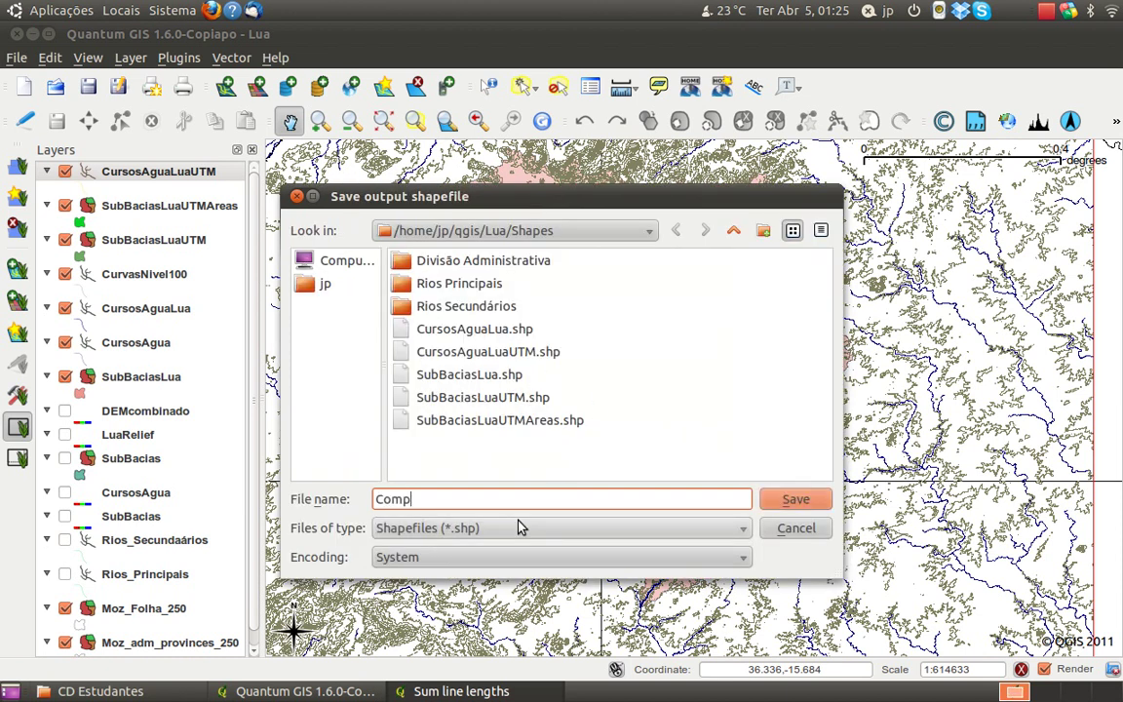
{"action": "type", "text": "rimentosUTM"}
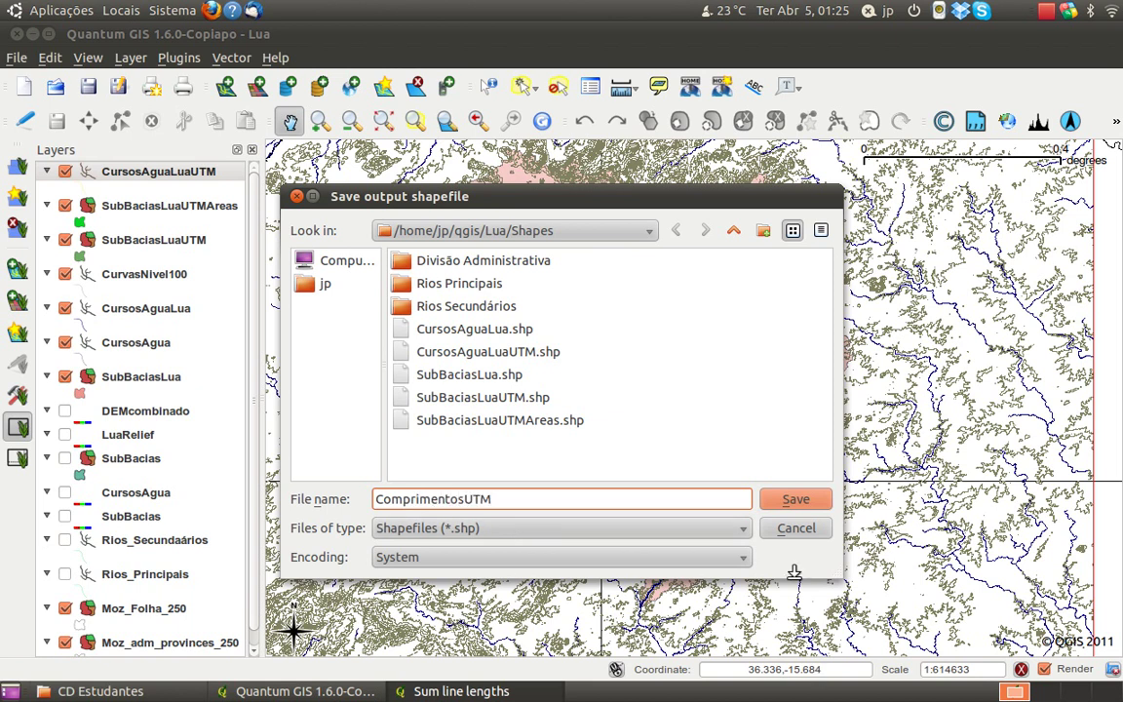
{"action": "key", "text": "Return"}
Run the line length sum, add the resulting shapefile to the project's layers, and close the dialog.
{"action": "left_click", "coordinate": [681, 465]}
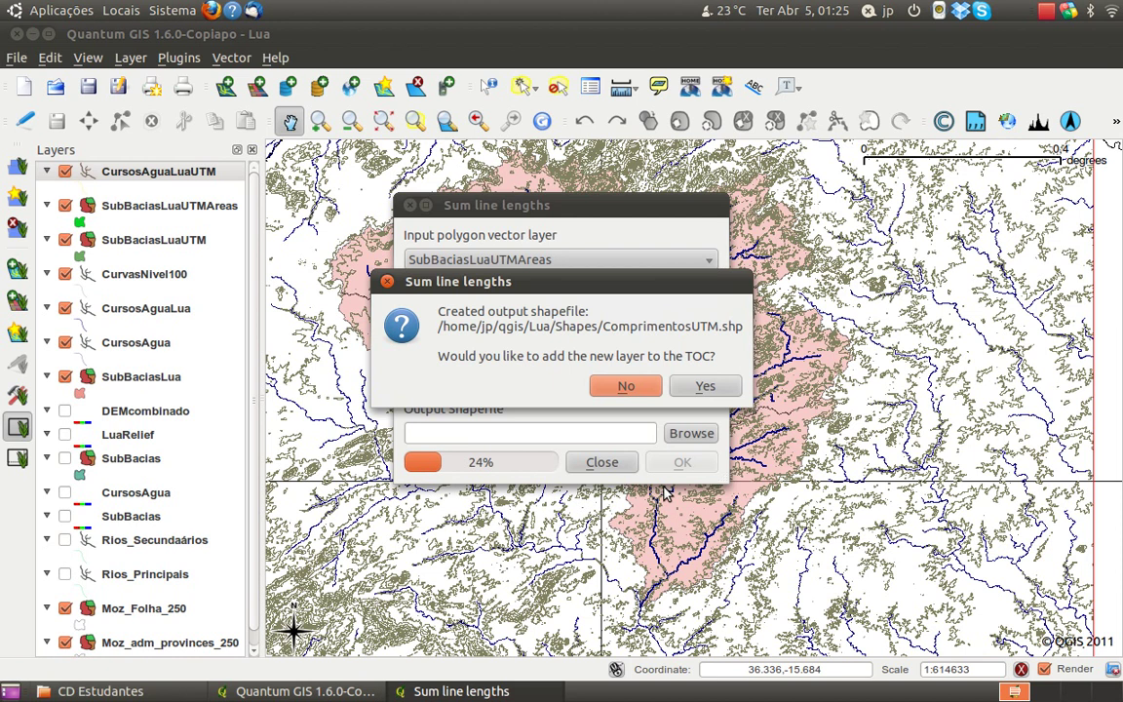
{"action": "left_click", "coordinate": [687, 387]}
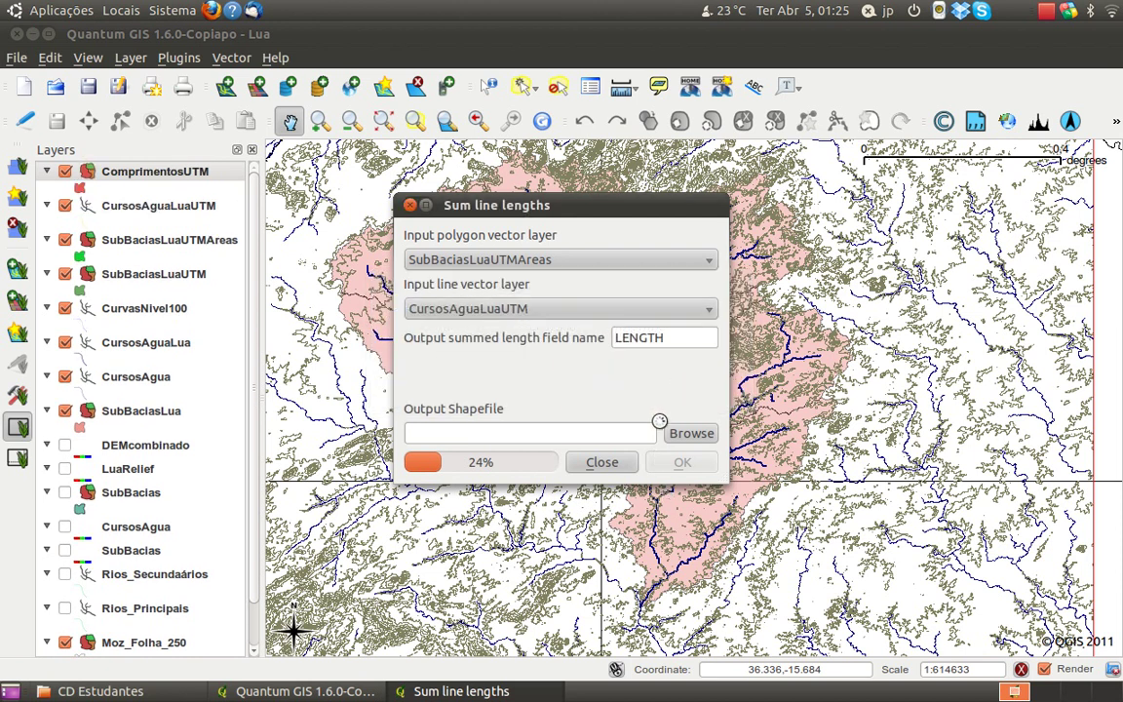
{"action": "left_click", "coordinate": [601, 462]}
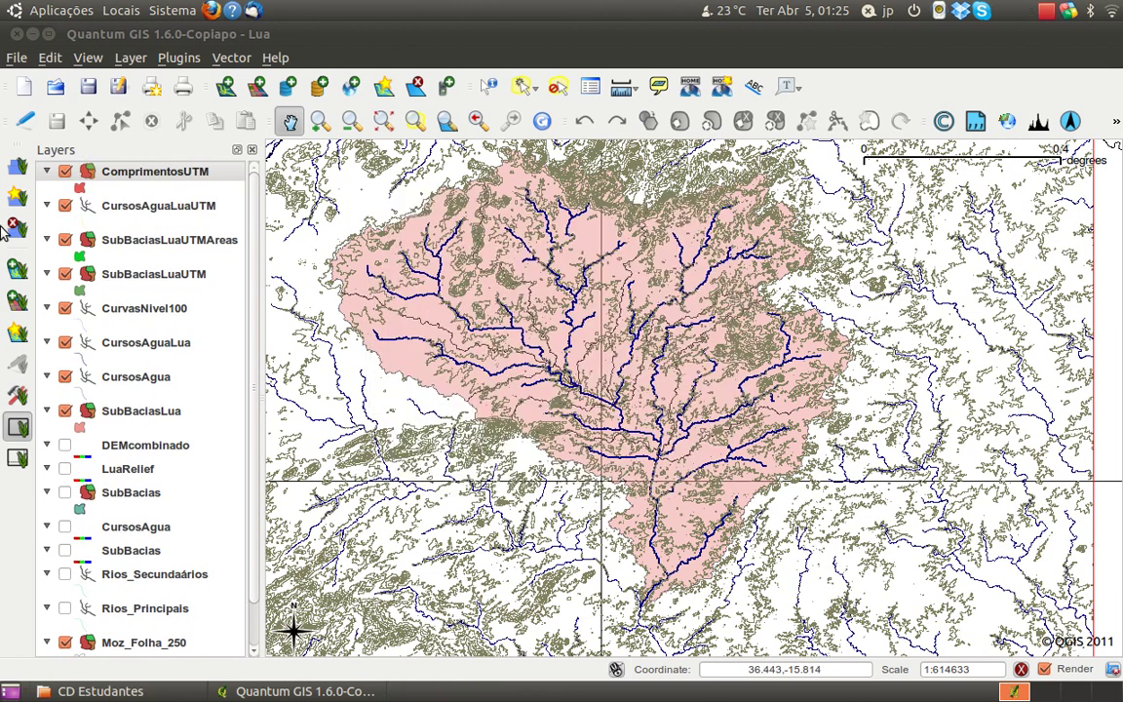
Open the attribute table of the ComprimentosUTM layer to examine the summed lengths per sub-basin.
{"action": "right_click", "coordinate": [126, 179]}
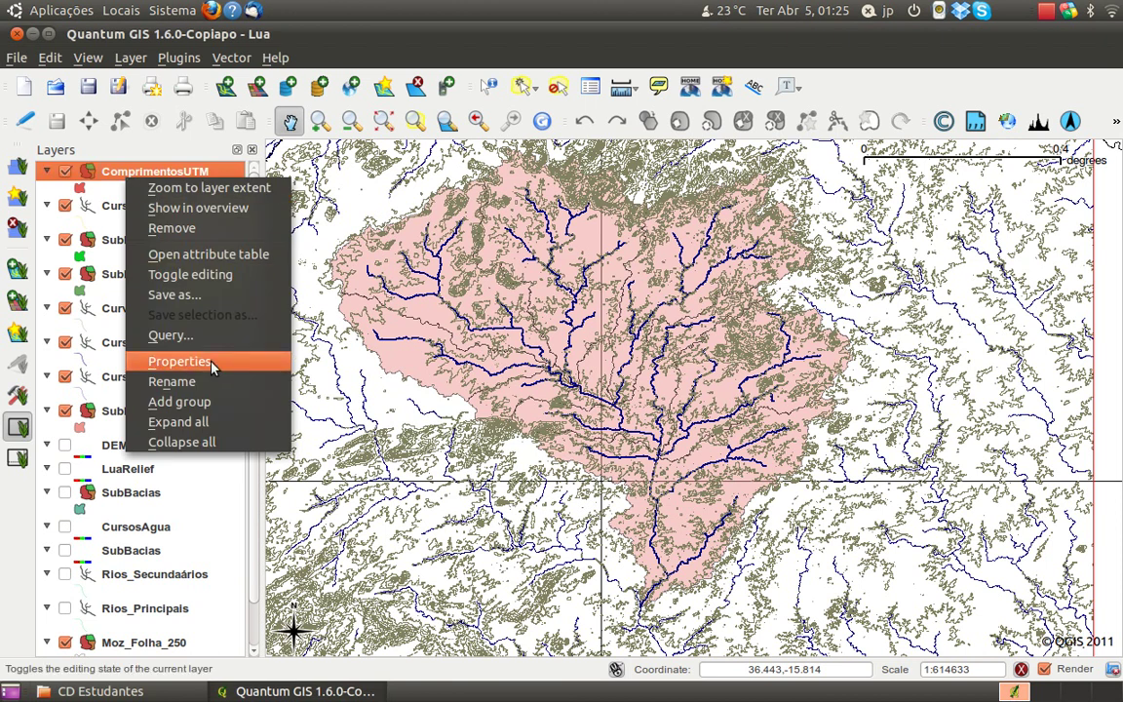
{"action": "left_click", "coordinate": [185, 253]}
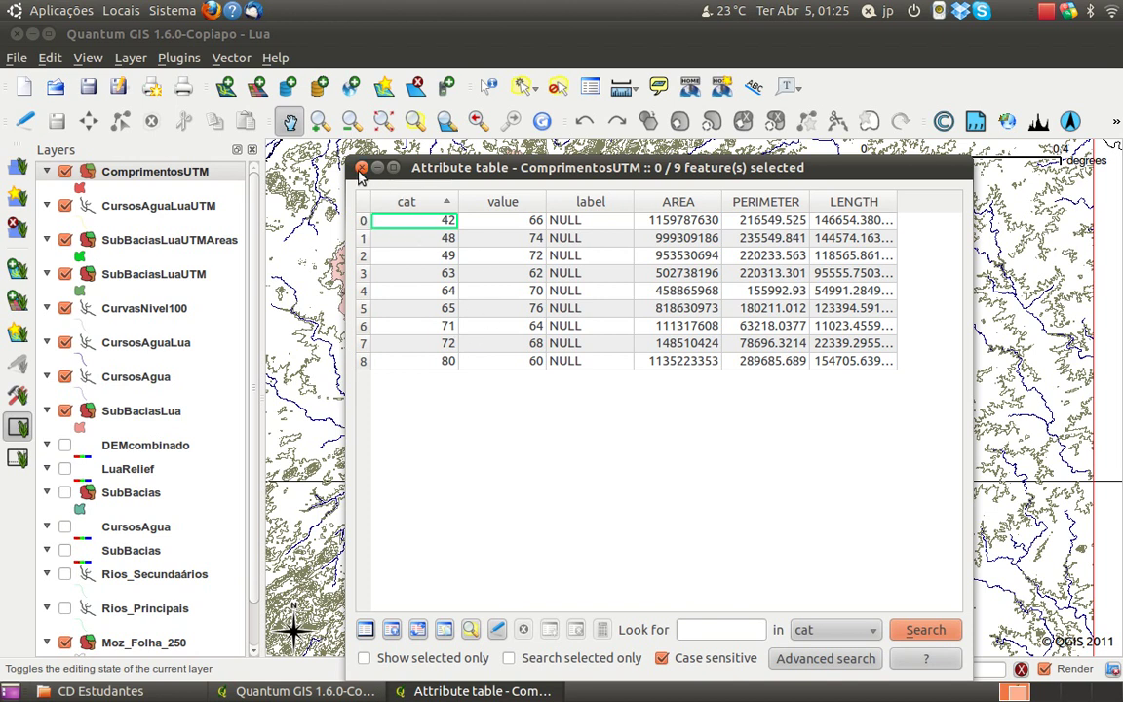
Close the attribute table and remove the ComprimentosUTM layer from the project.
{"action": "left_click", "coordinate": [360, 168]}
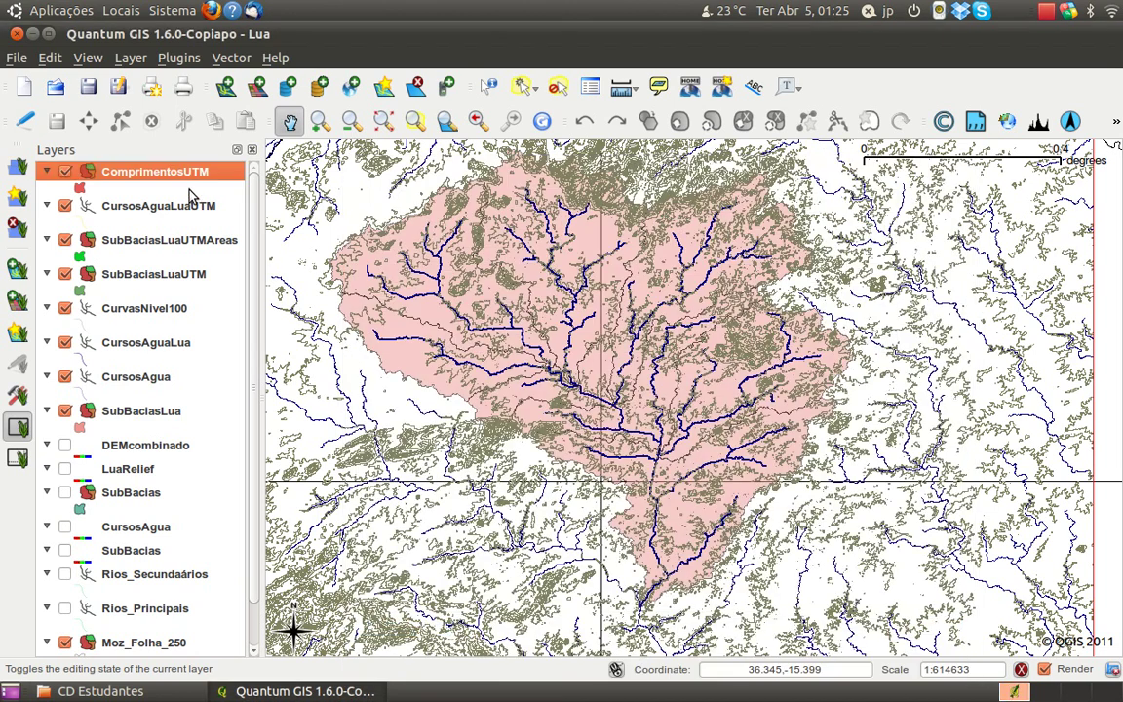
{"action": "right_click", "coordinate": [176, 170]}
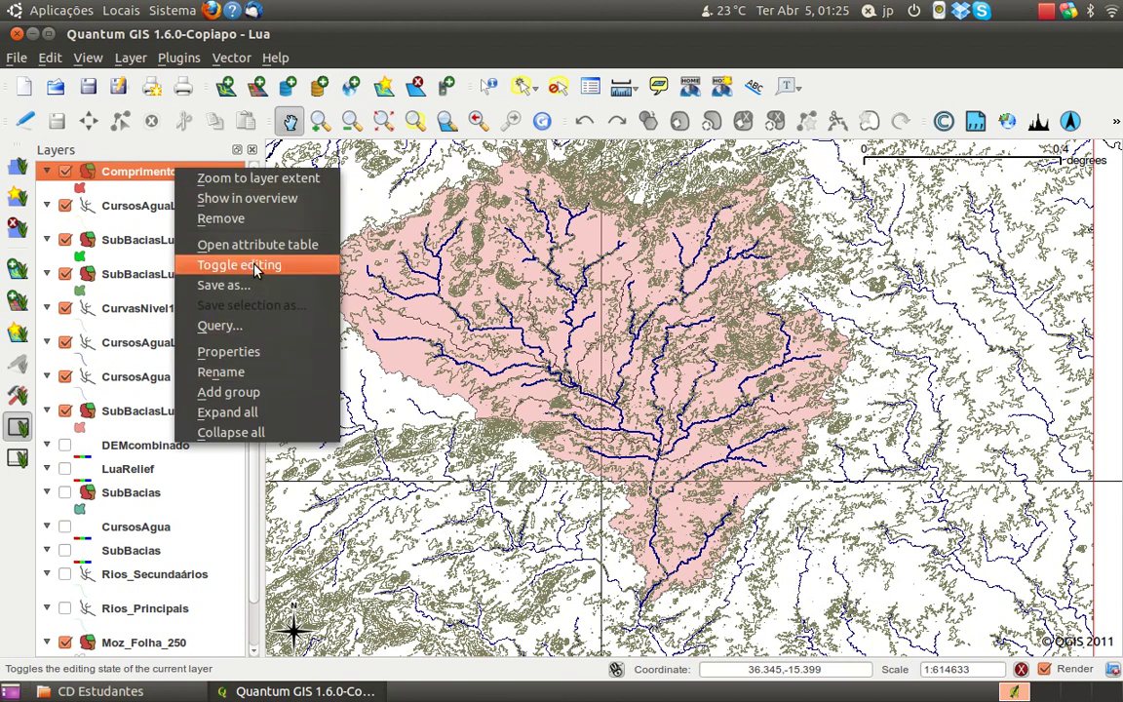
{"action": "left_click", "coordinate": [222, 218]}
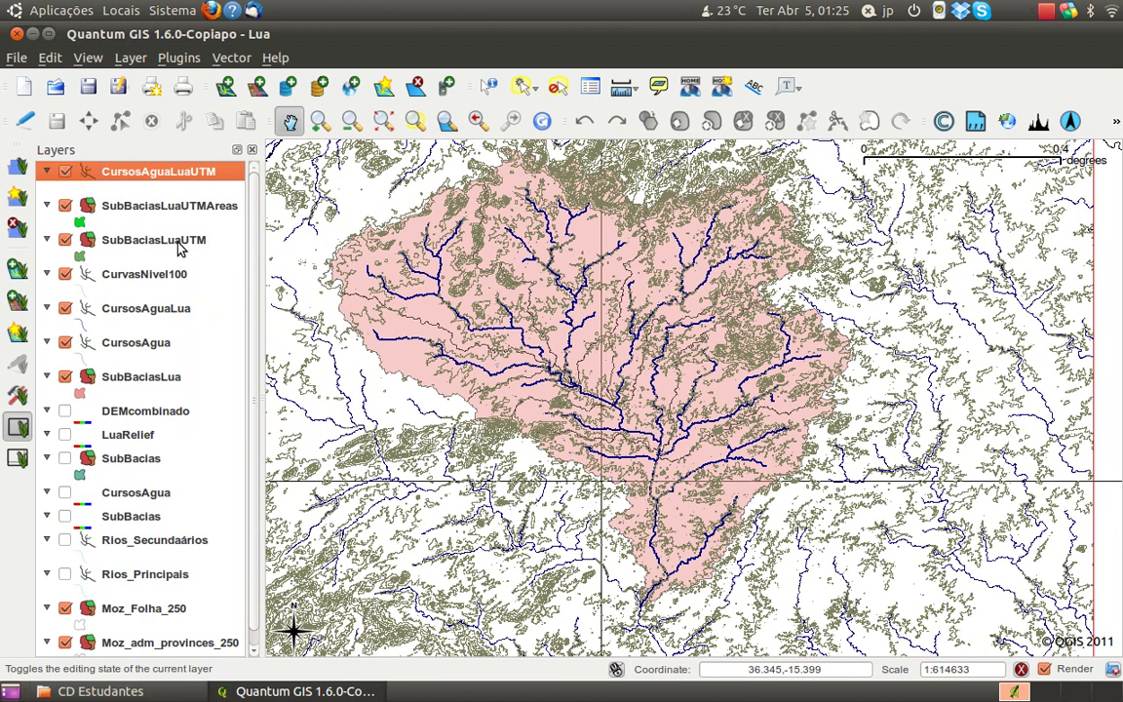
Start an export to a new projection with CurvasNivel100 as the input vector layer.
{"action": "left_click", "coordinate": [178, 242]}
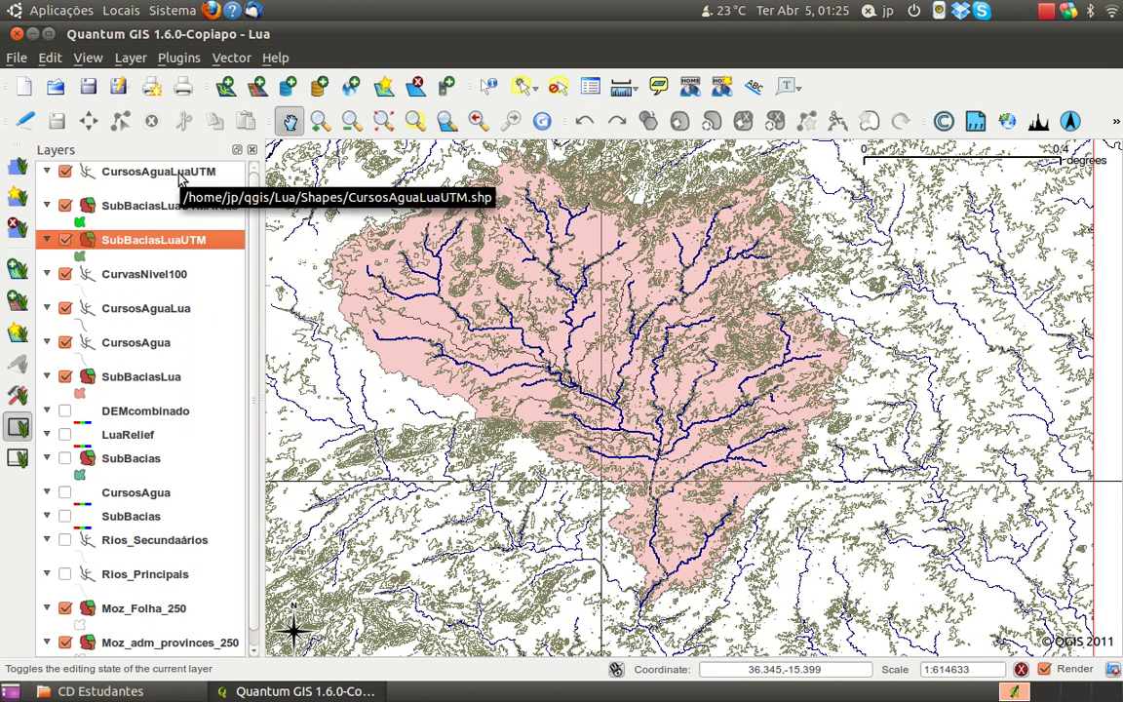
{"action": "left_click", "coordinate": [180, 175]}
{"action": "left_click", "coordinate": [168, 278]}
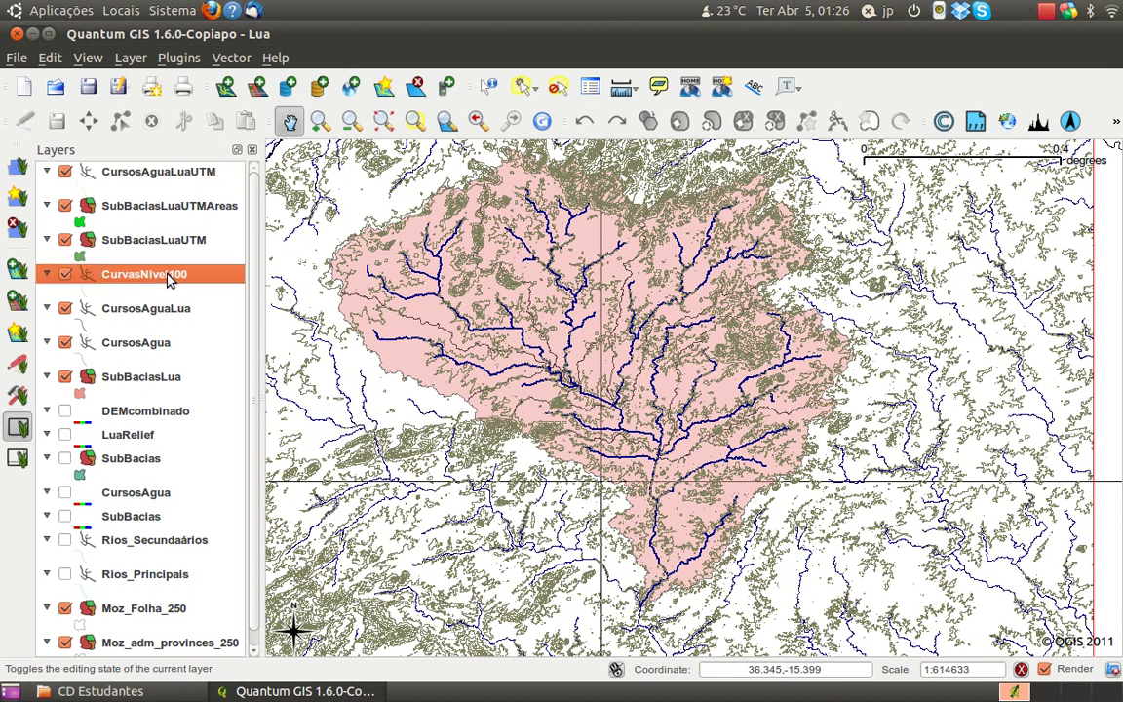
{"action": "left_click", "coordinate": [231, 58]}
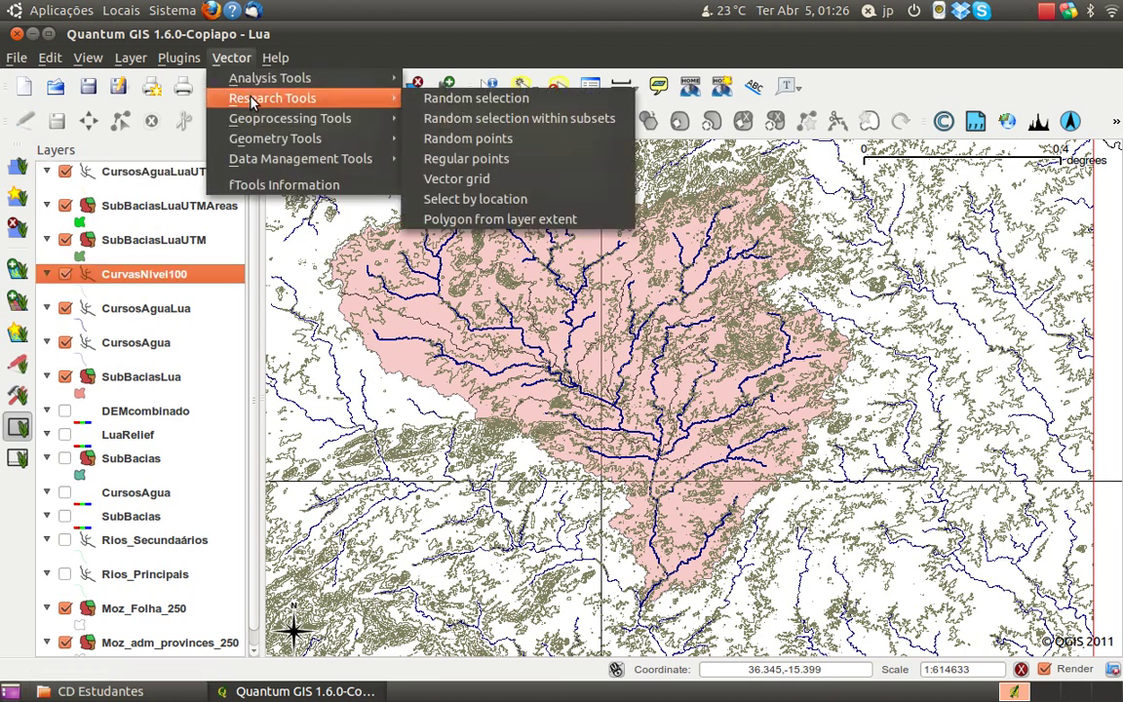
{"action": "mouse_move", "coordinate": [262, 84]}
{"action": "mouse_move", "coordinate": [294, 156]}
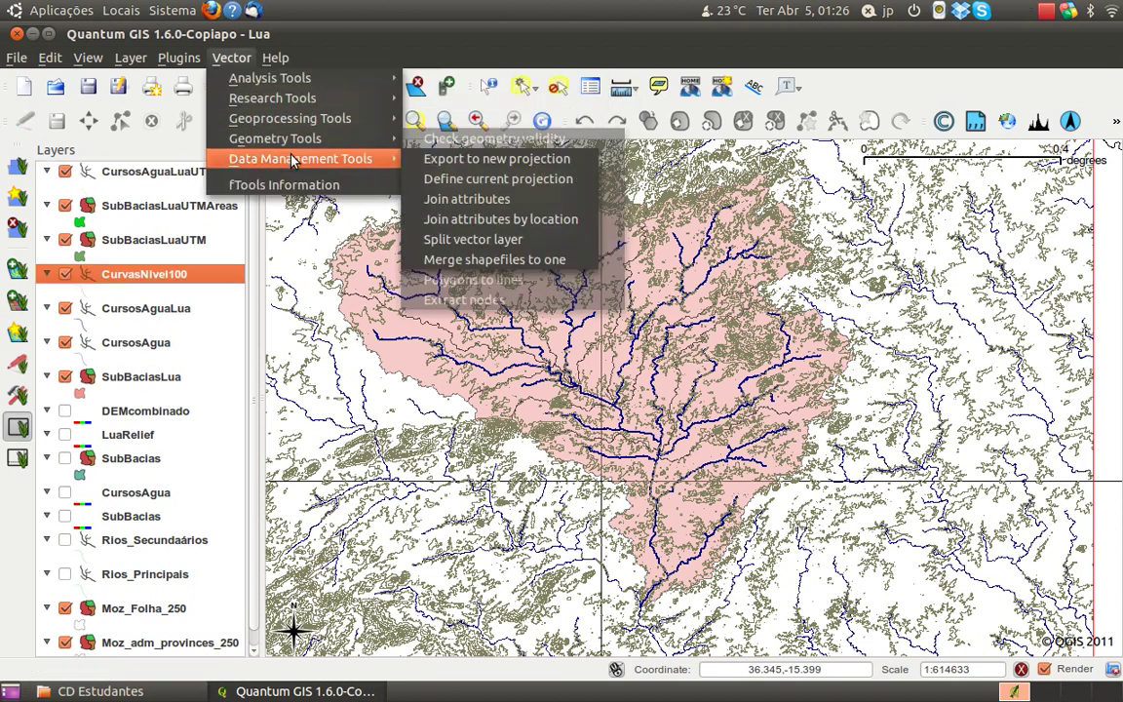
{"action": "left_click", "coordinate": [450, 164]}
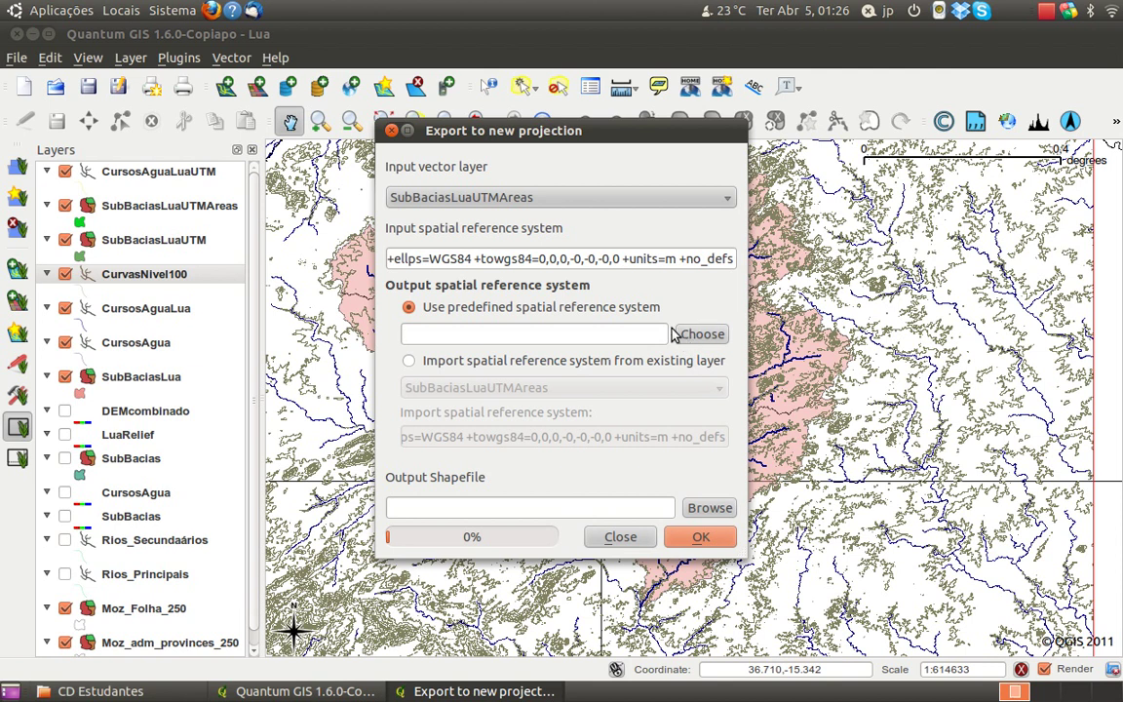
{"action": "left_click", "coordinate": [488, 196]}
{"action": "left_click", "coordinate": [539, 297]}
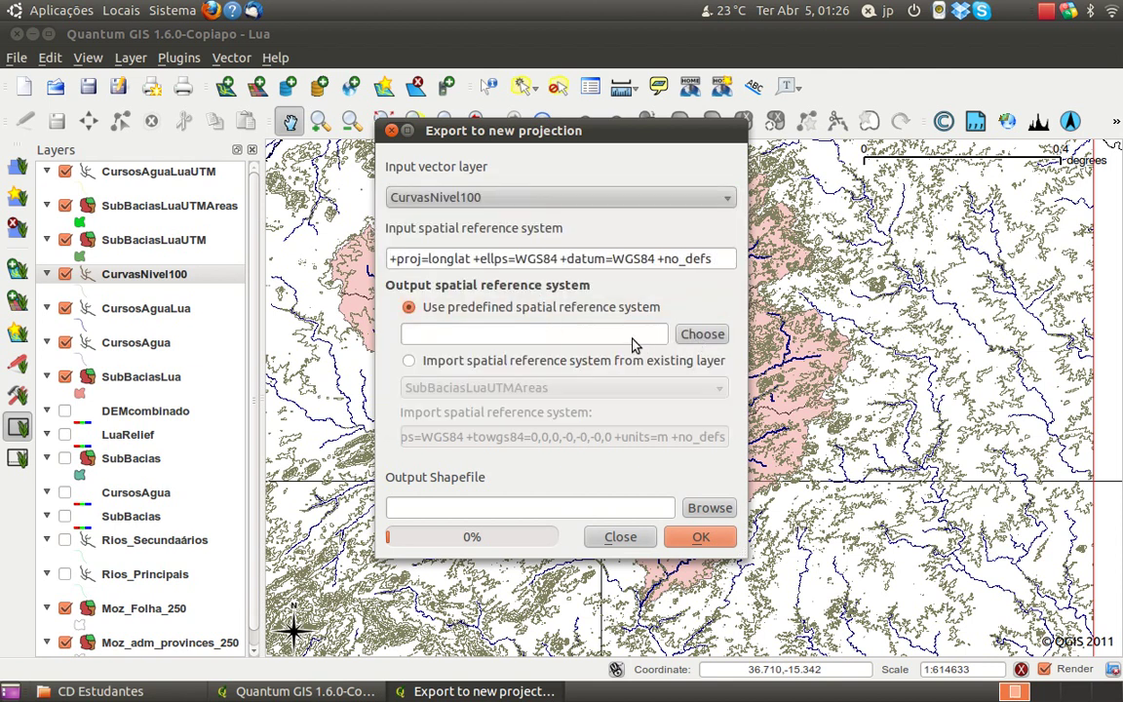
Choose Moznet / UTM zone 37S (EPSG:3037) as the output spatial reference system for the contour export.
{"action": "left_click", "coordinate": [702, 334]}
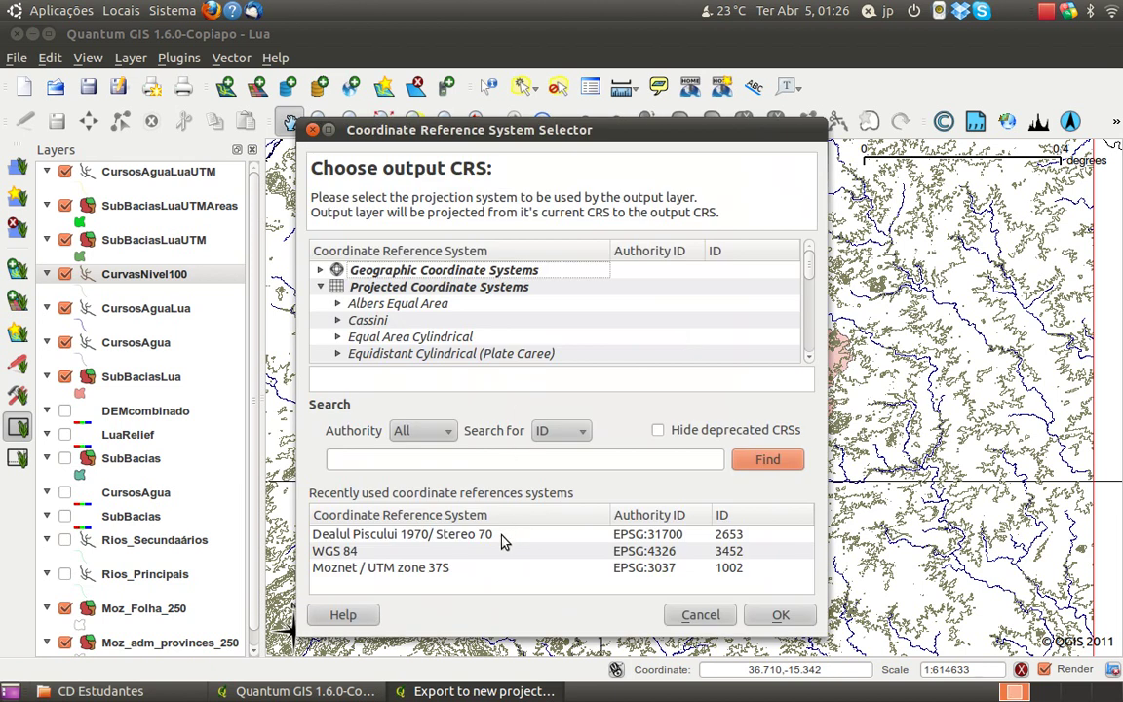
{"action": "left_click", "coordinate": [438, 568]}
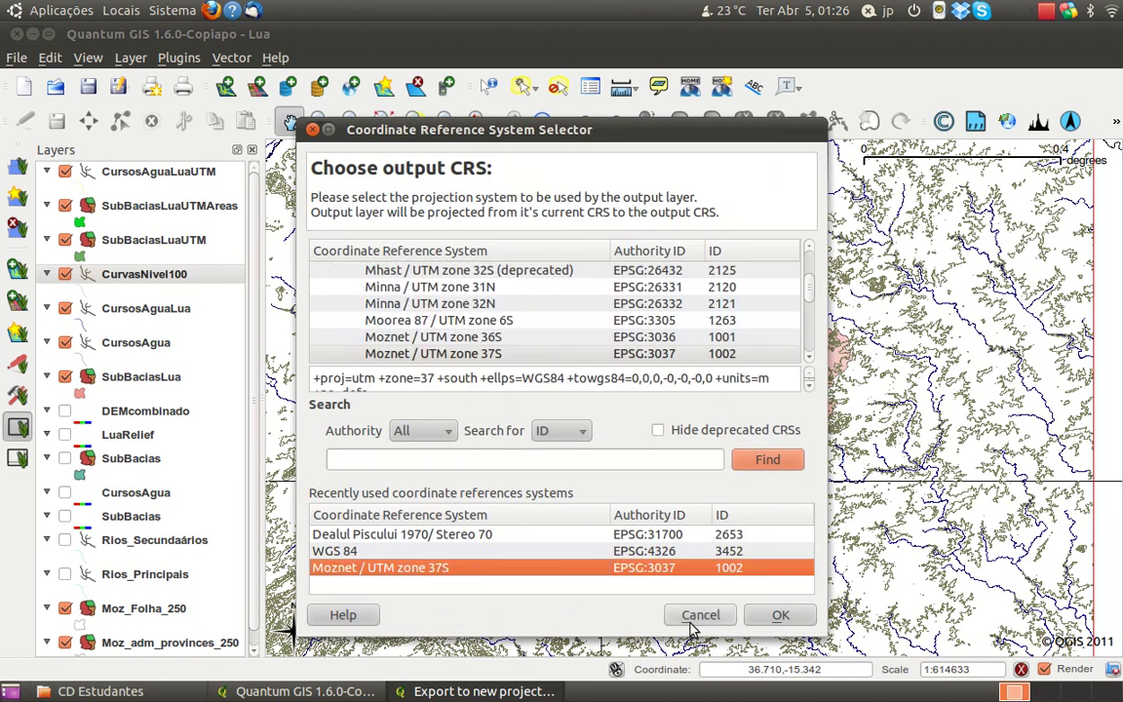
{"action": "left_click", "coordinate": [780, 615]}
Name the output shapefile of the contour export CurvasNivel100UTM in the Lua/Shapes folder.
{"action": "left_click", "coordinate": [707, 509]}
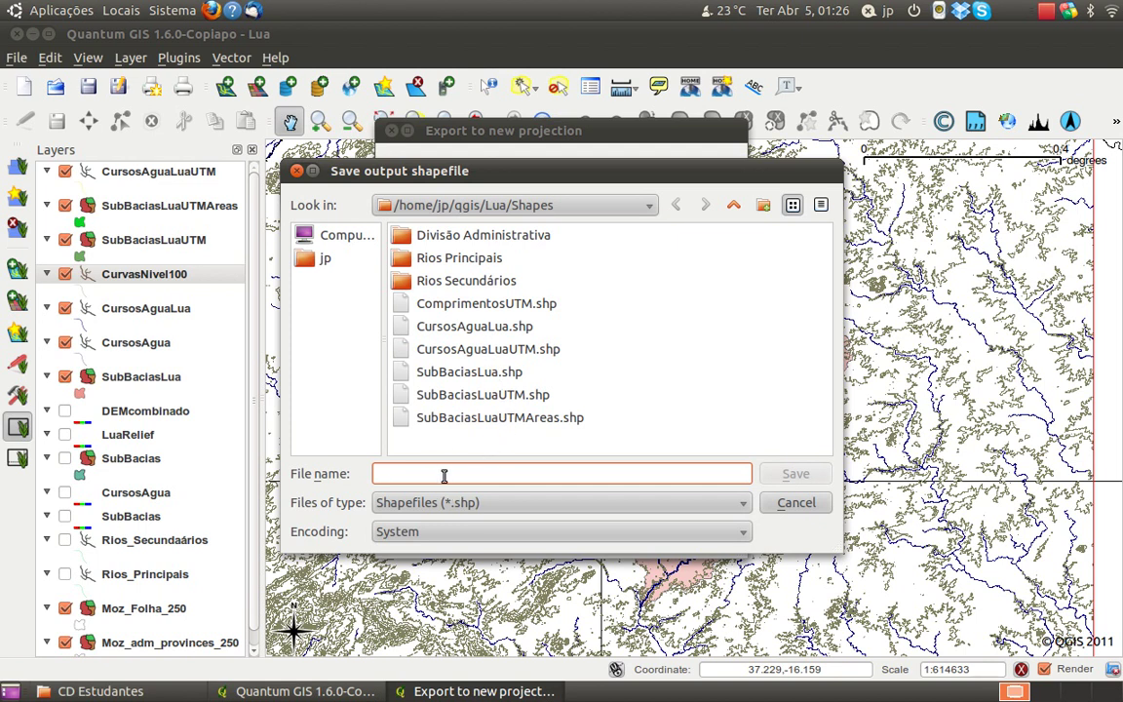
{"action": "type", "text": "Cu"}
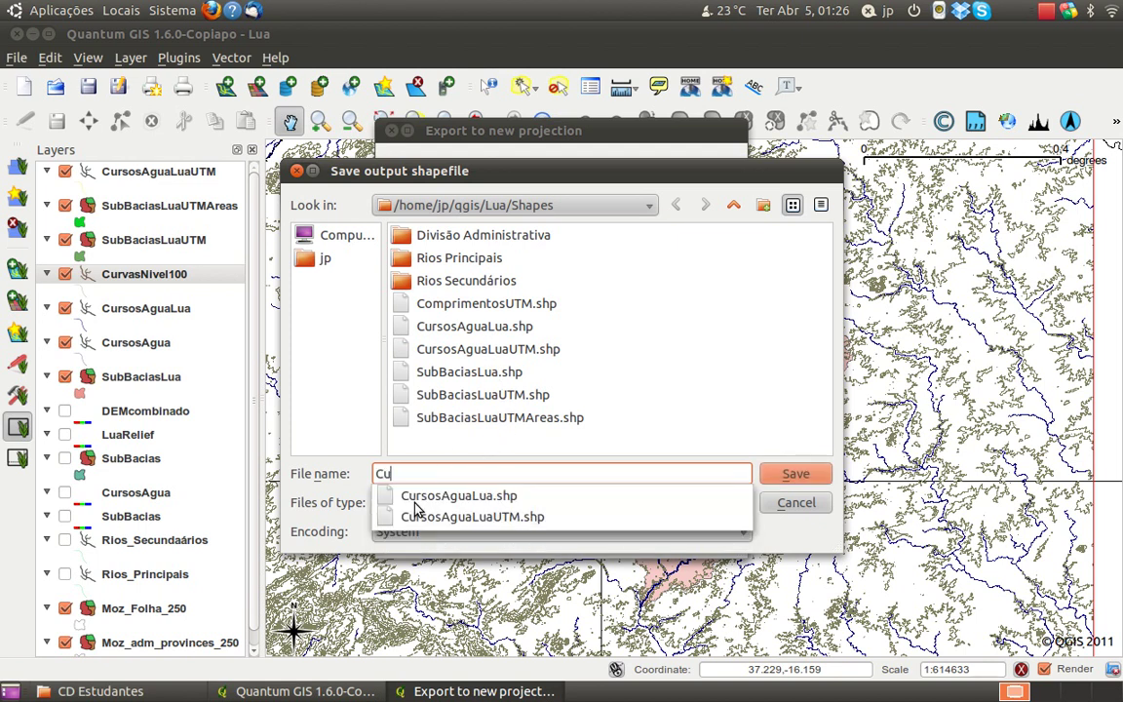
{"action": "type", "text": "rvasNivel100UTM"}
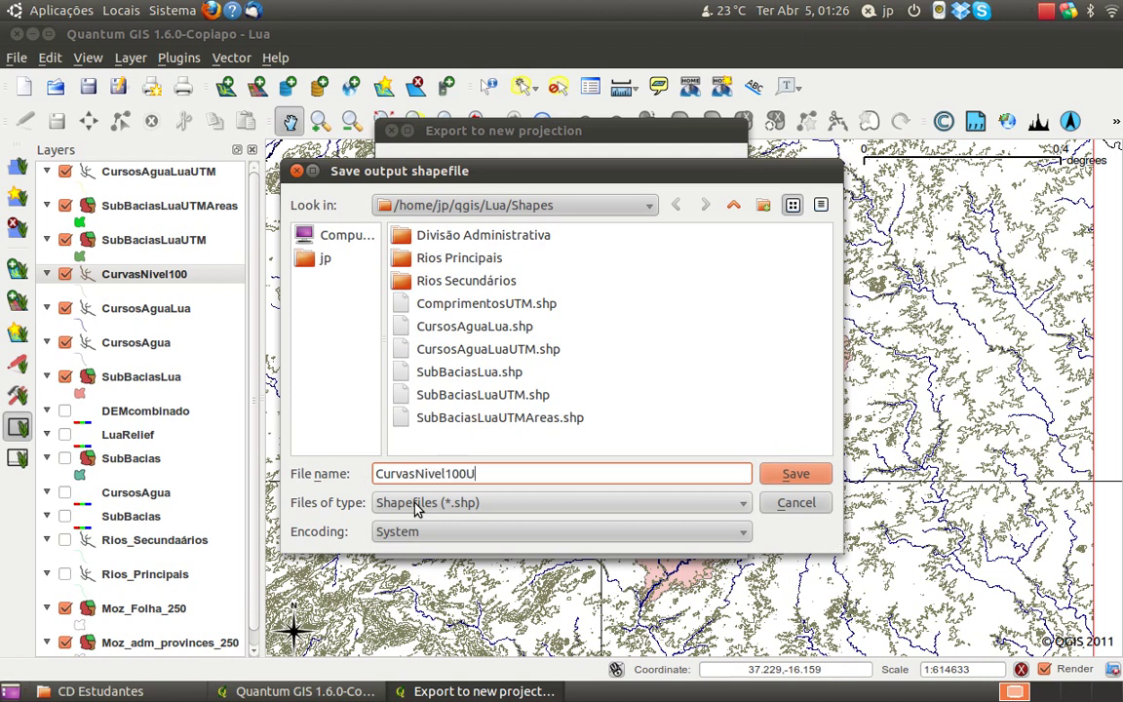
{"action": "left_click", "coordinate": [793, 475]}
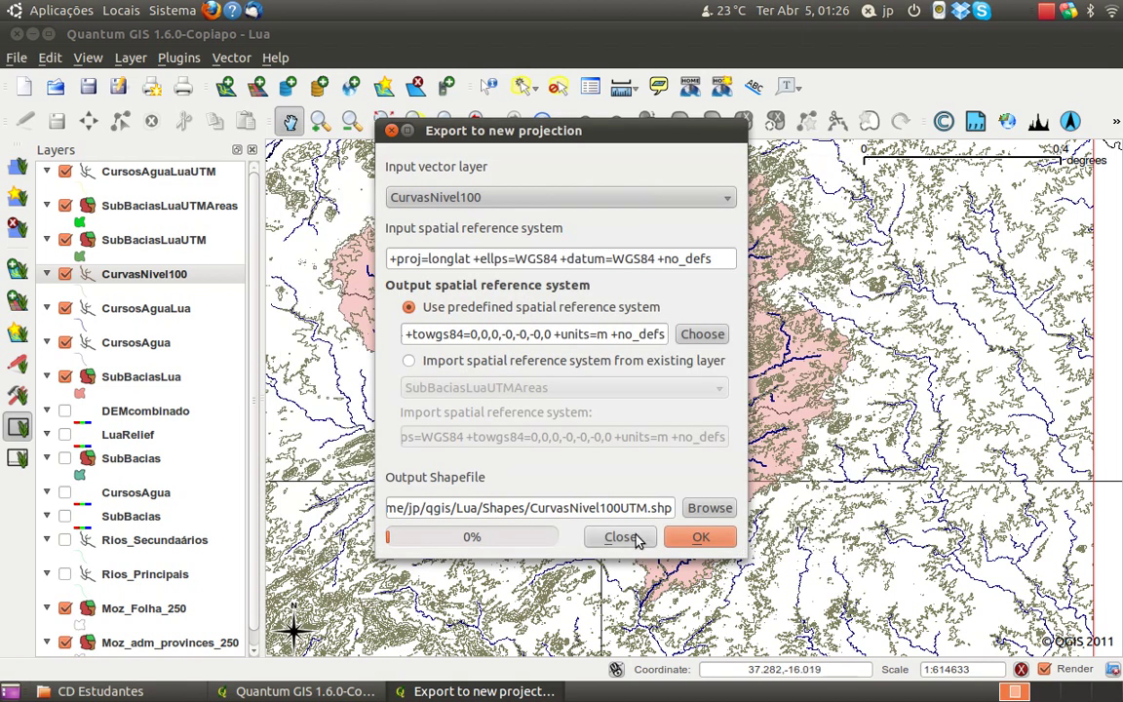
Run the export, add the projected contour shapefile to the project's layers, and close the dialog.
{"action": "left_click", "coordinate": [698, 538]}
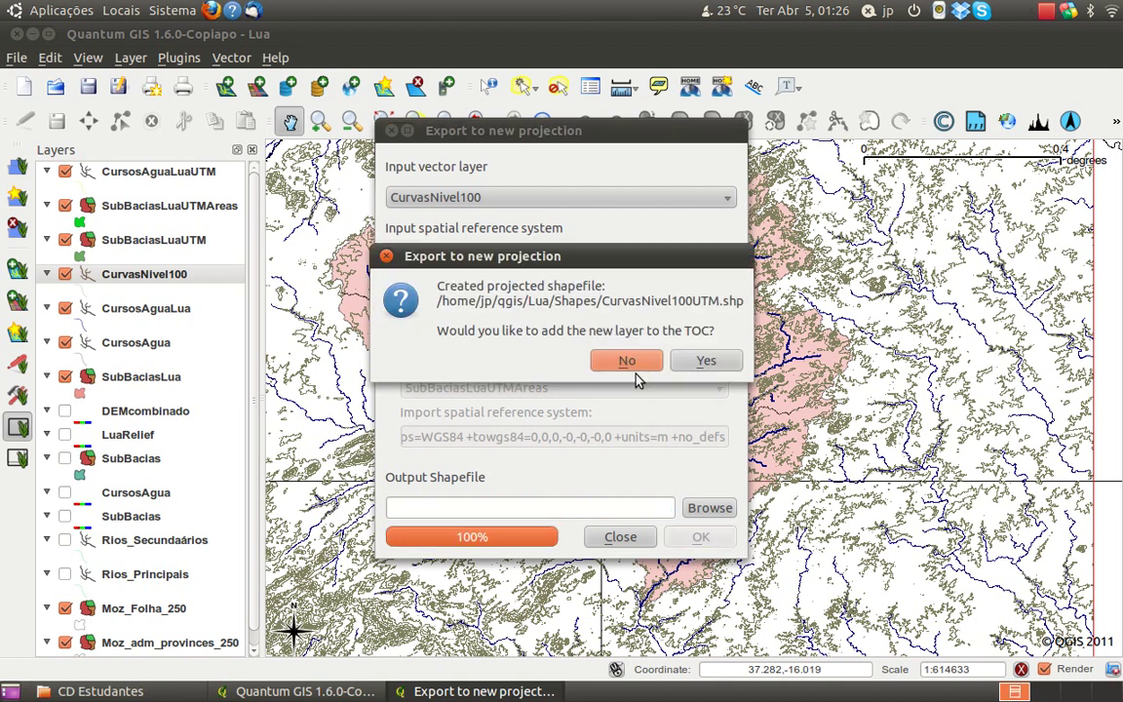
{"action": "left_click", "coordinate": [680, 364]}
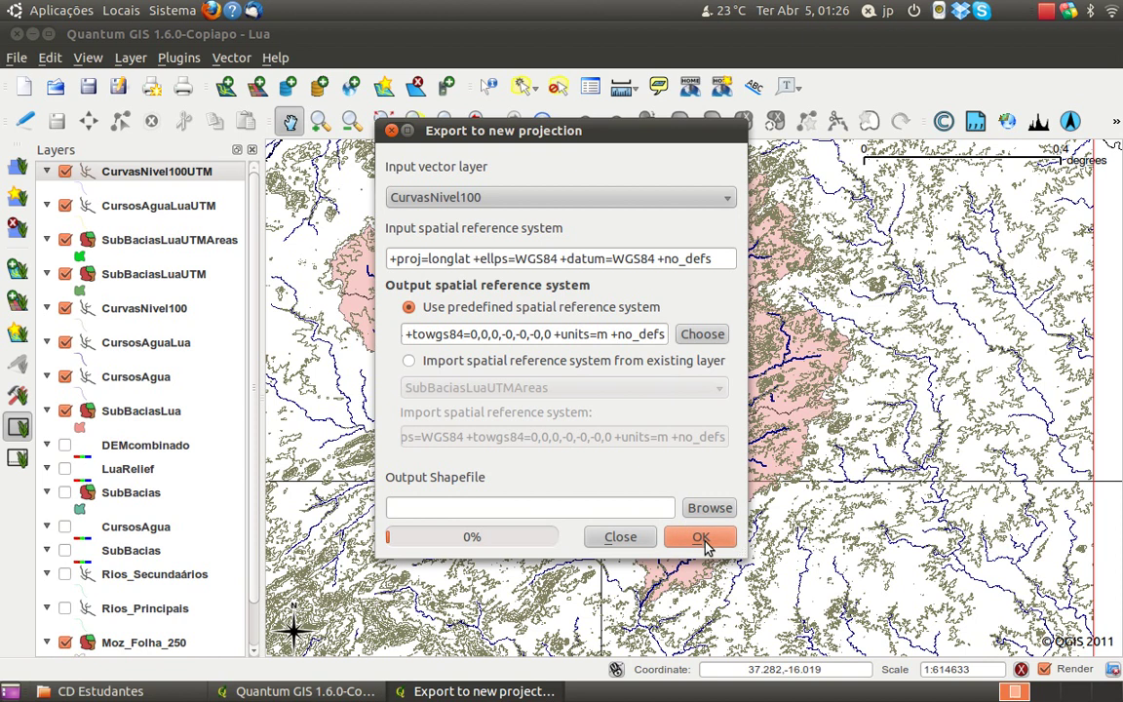
{"action": "left_click", "coordinate": [644, 539]}
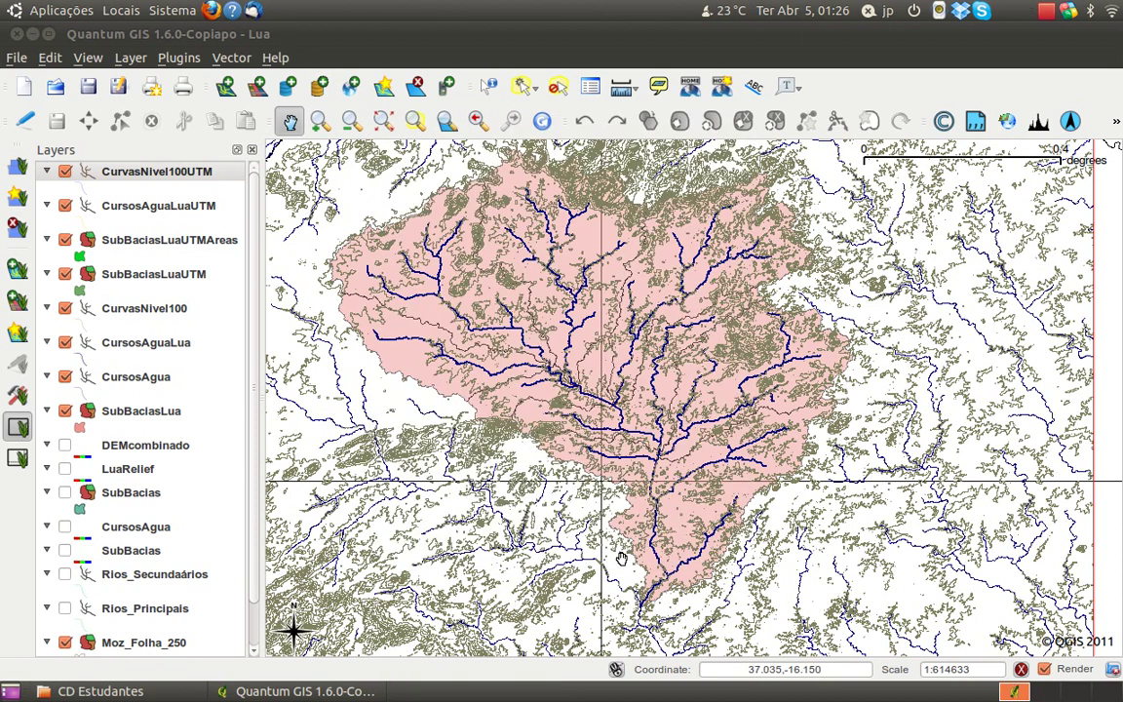
Examine the contour lines and watercourses around the Lua basin's southern outlet.
{"action": "scroll", "coordinate": [598, 549], "scroll_direction": "up", "scroll_amount": 1}
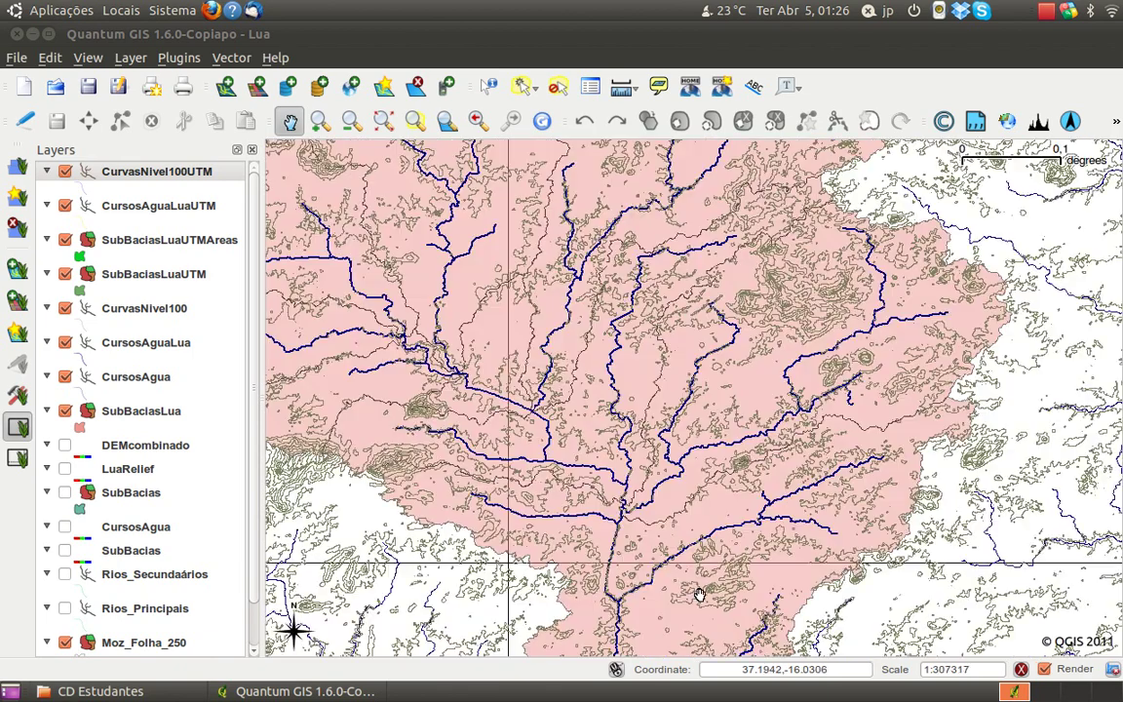
{"action": "left_click_drag", "start_coordinate": [624, 532], "coordinate": [654, 373]}
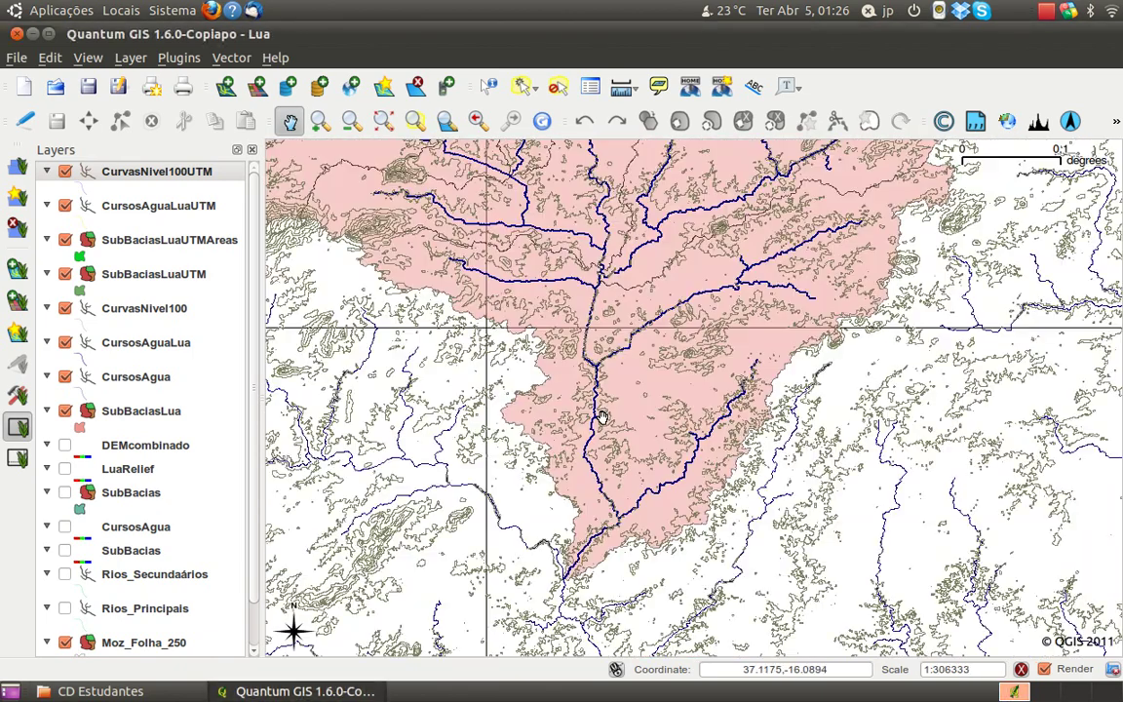
{"action": "scroll", "coordinate": [611, 522], "scroll_direction": "up", "scroll_amount": 1}
{"action": "left_click_drag", "start_coordinate": [610, 316], "coordinate": [617, 287]}
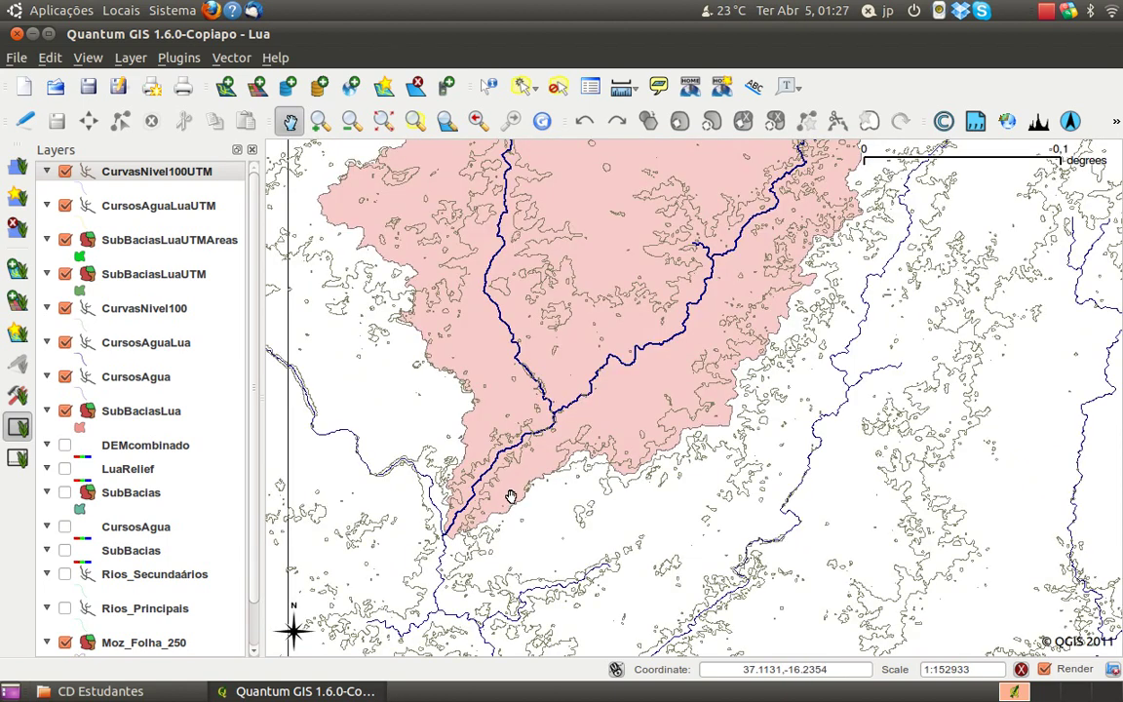
{"action": "left_click_drag", "start_coordinate": [509, 499], "coordinate": [663, 380]}
{"action": "scroll", "coordinate": [640, 363], "scroll_direction": "up", "scroll_amount": 1}
{"action": "left_click_drag", "start_coordinate": [610, 348], "coordinate": [598, 394]}
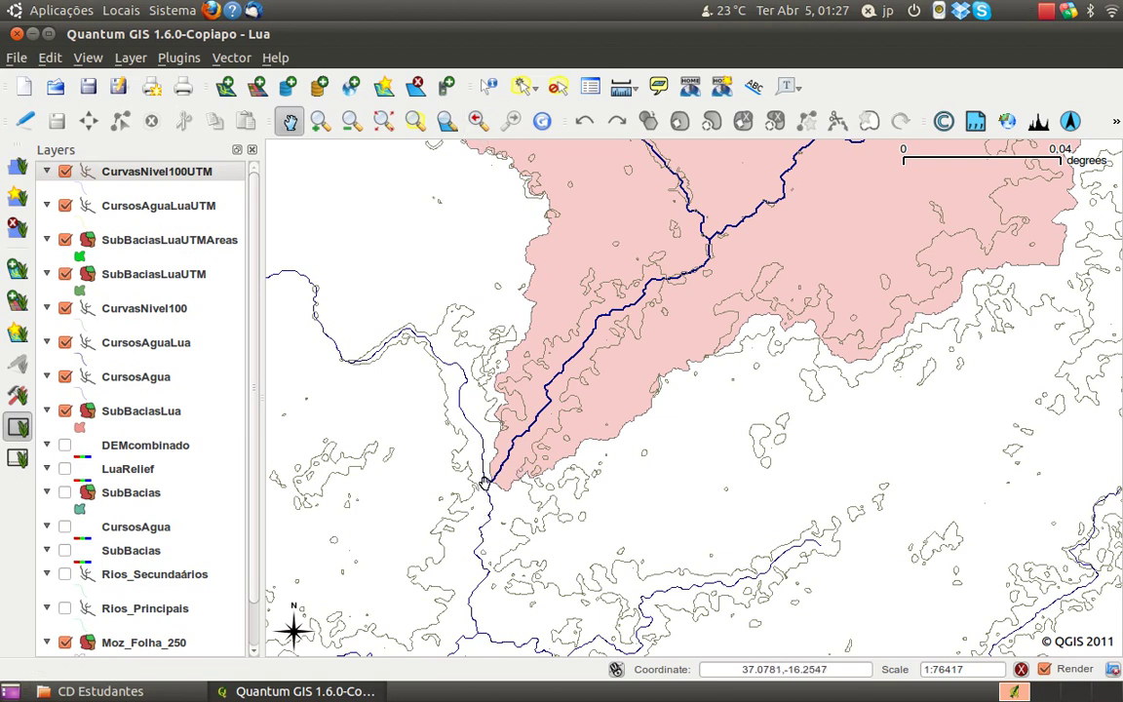
{"action": "scroll", "coordinate": [529, 581], "scroll_direction": "down", "scroll_amount": 1}
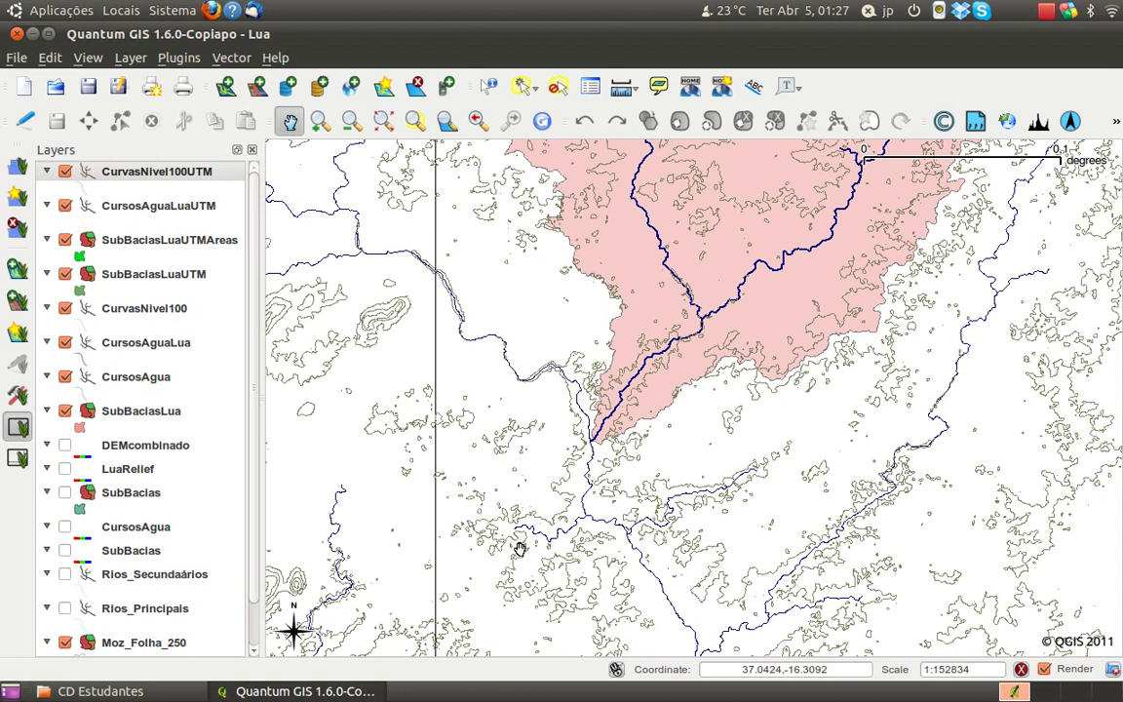
{"action": "left_click_drag", "start_coordinate": [651, 452], "coordinate": [550, 457]}
{"action": "left_click", "coordinate": [478, 120]}
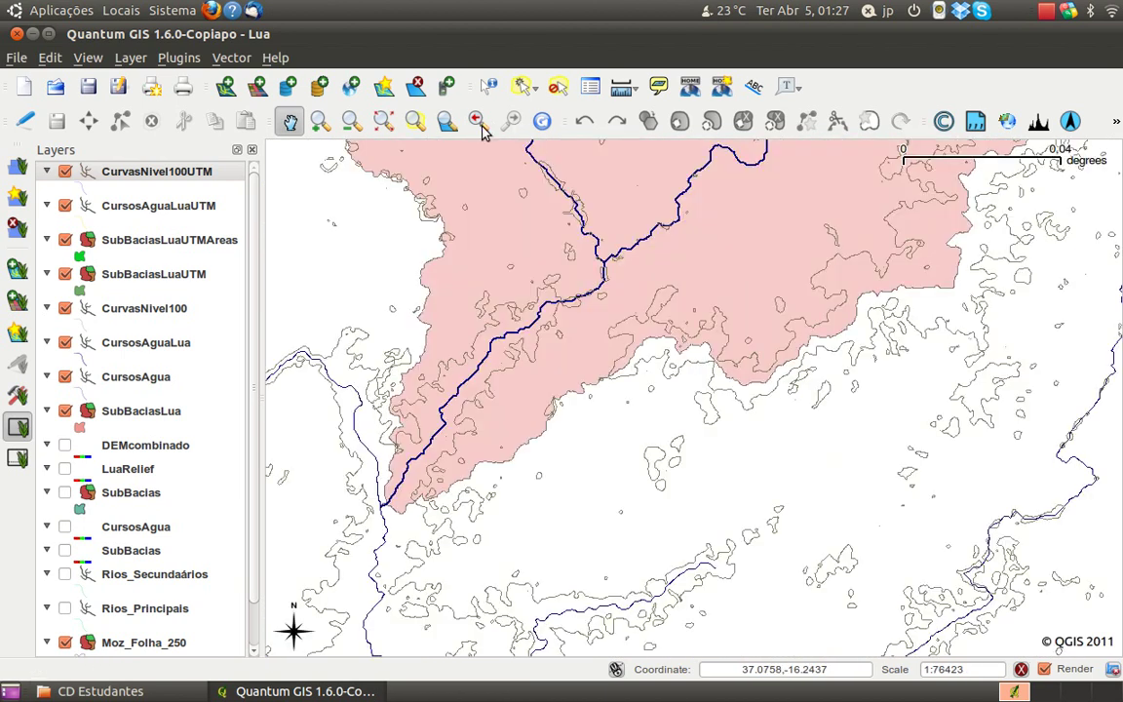
Measure the area enclosed by the contour line on both sides of the river upstream of the basin's outlet, and close the measurement.
{"action": "left_click", "coordinate": [642, 94]}
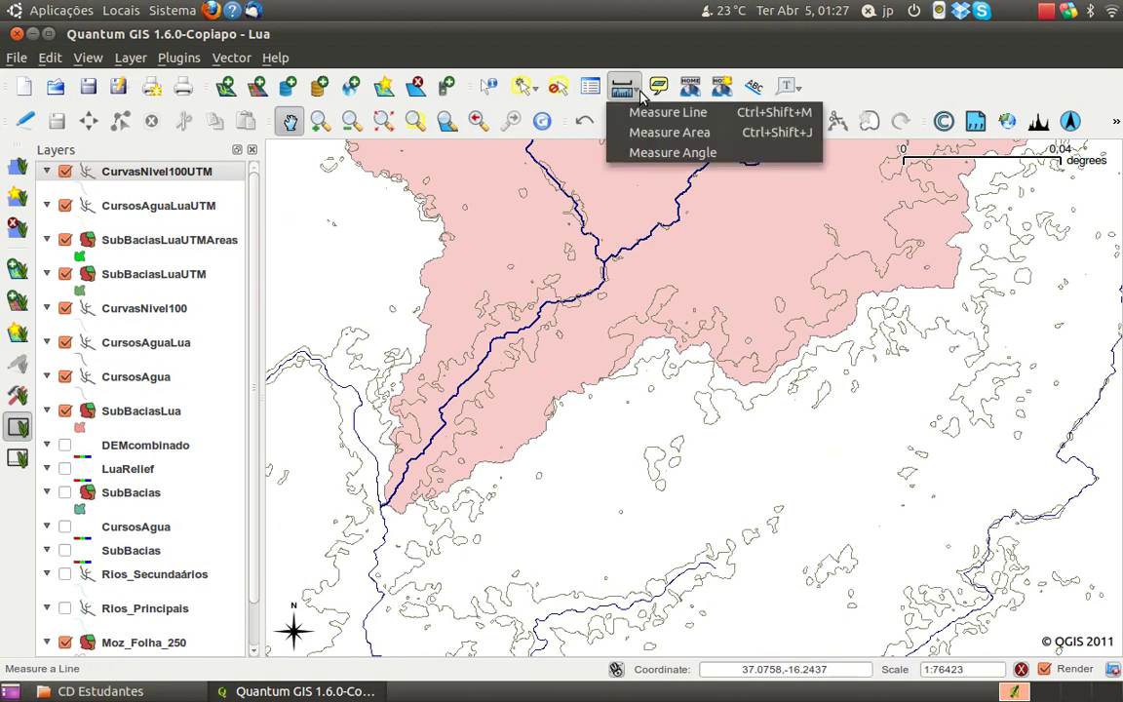
{"action": "left_click", "coordinate": [663, 131]}
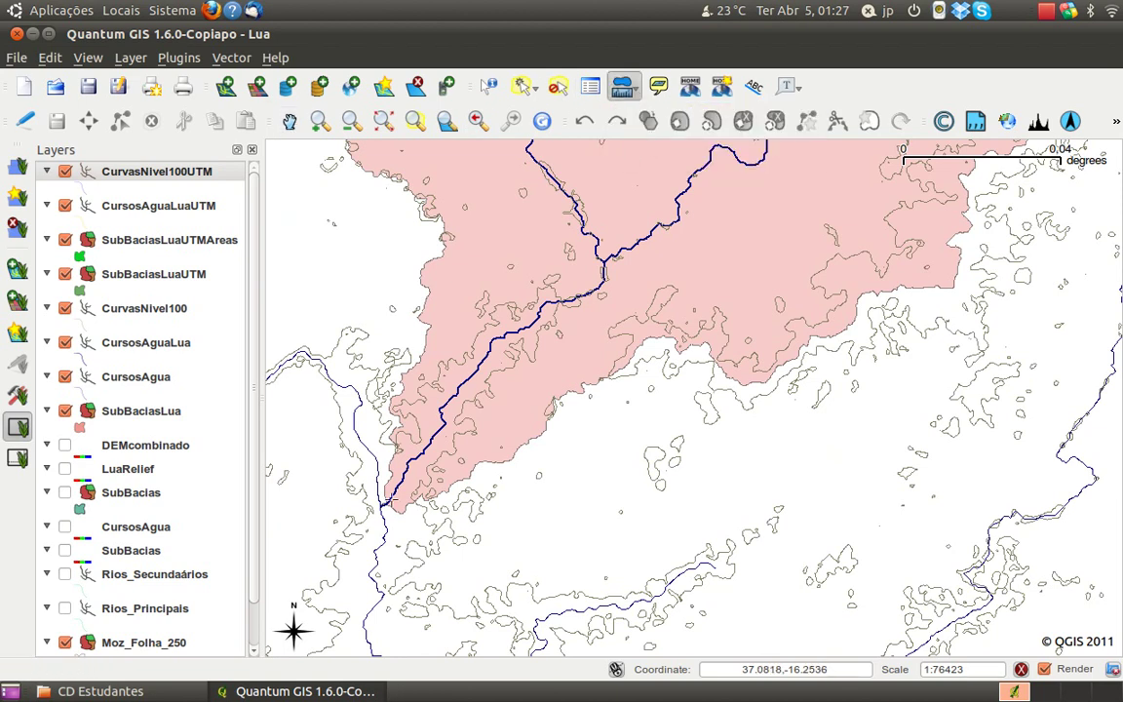
{"action": "left_click", "coordinate": [351, 454]}
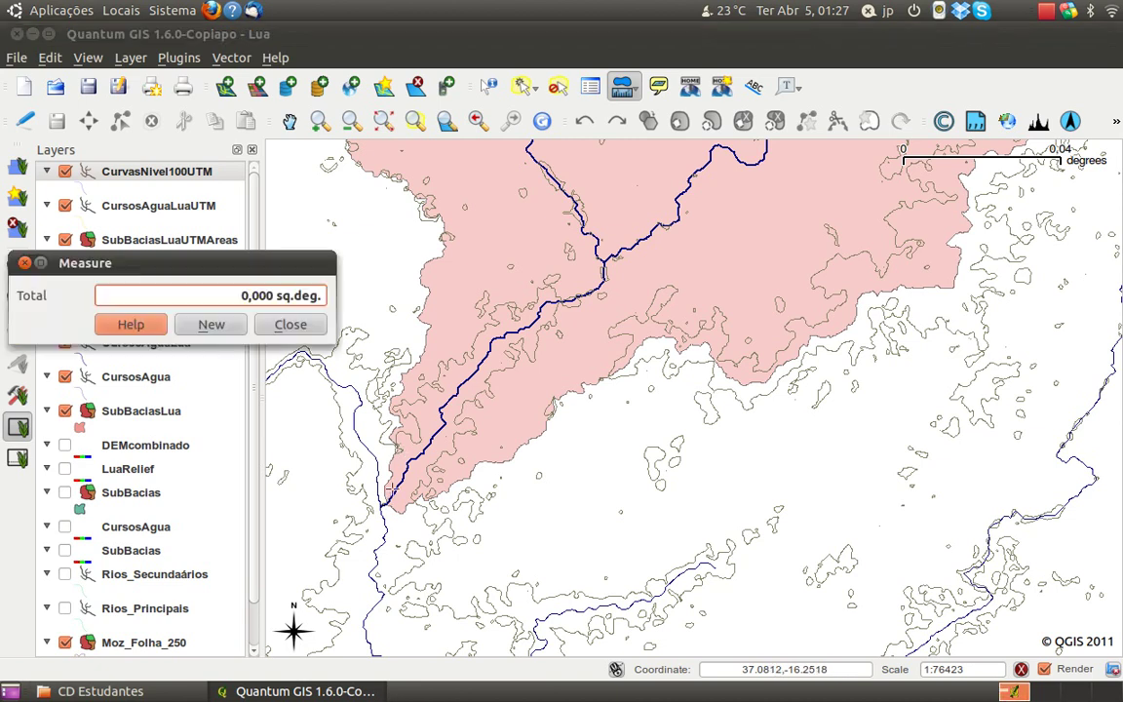
{"action": "scroll", "coordinate": [387, 487], "scroll_direction": "up", "scroll_amount": 1}
{"action": "left_click_drag", "start_coordinate": [422, 459], "coordinate": [783, 432]}
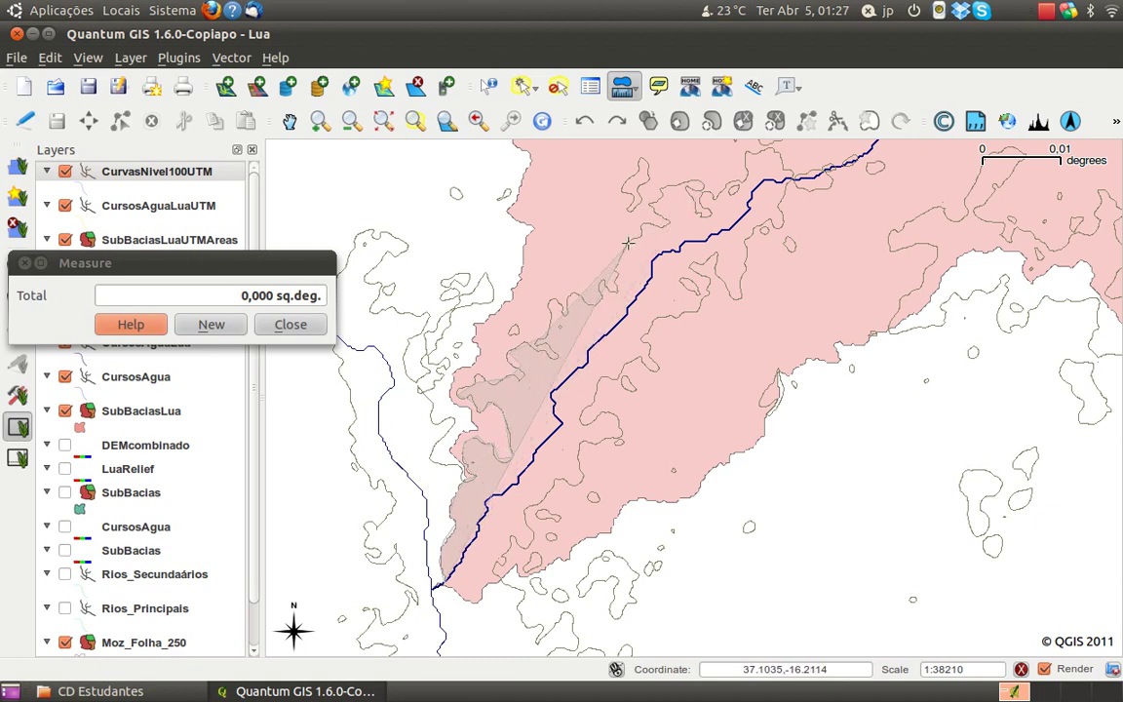
{"action": "left_click", "coordinate": [663, 184]}
{"action": "left_click", "coordinate": [770, 146]}
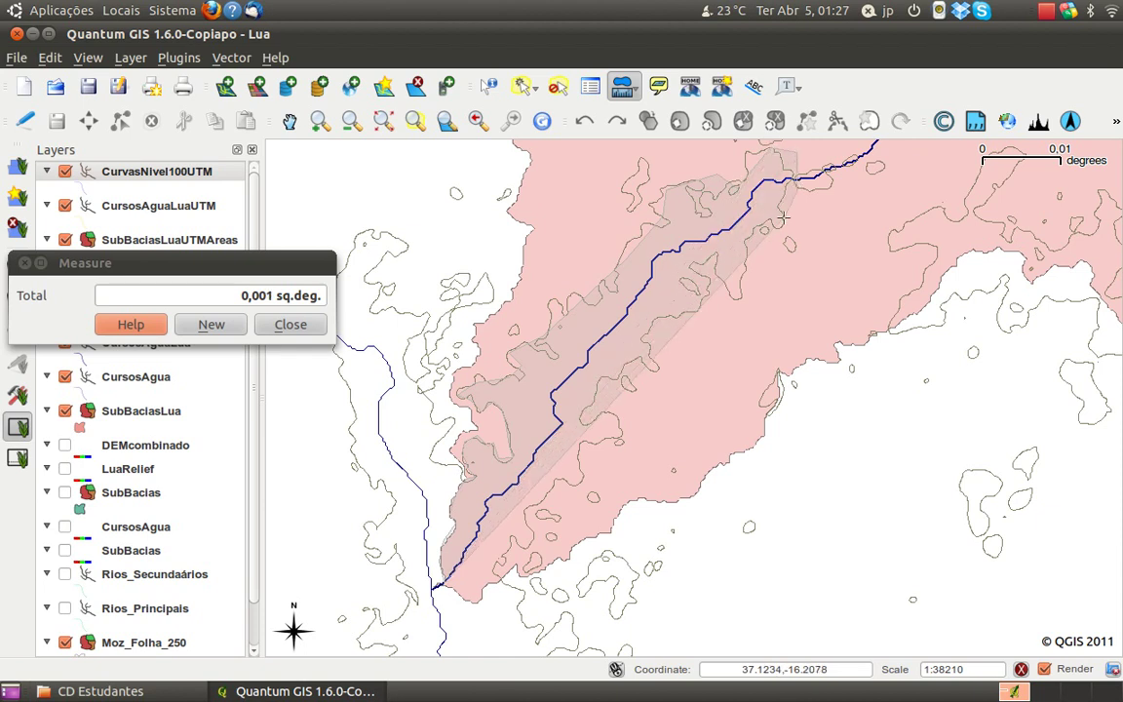
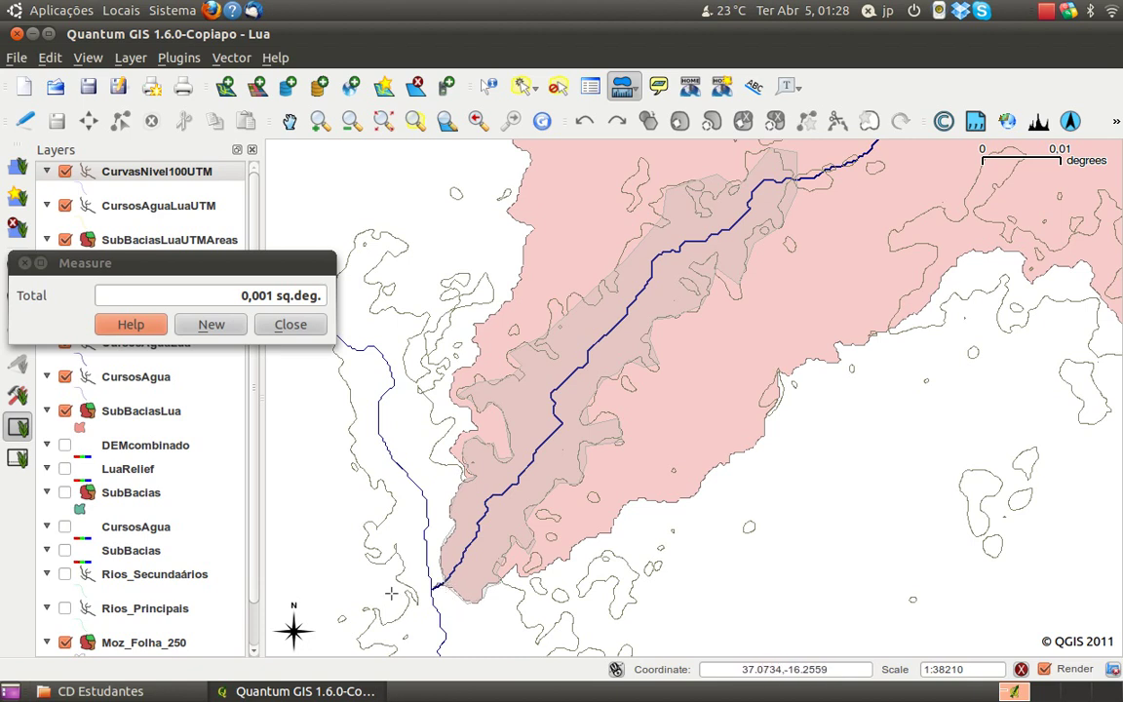
{"action": "left_click", "coordinate": [289, 328]}
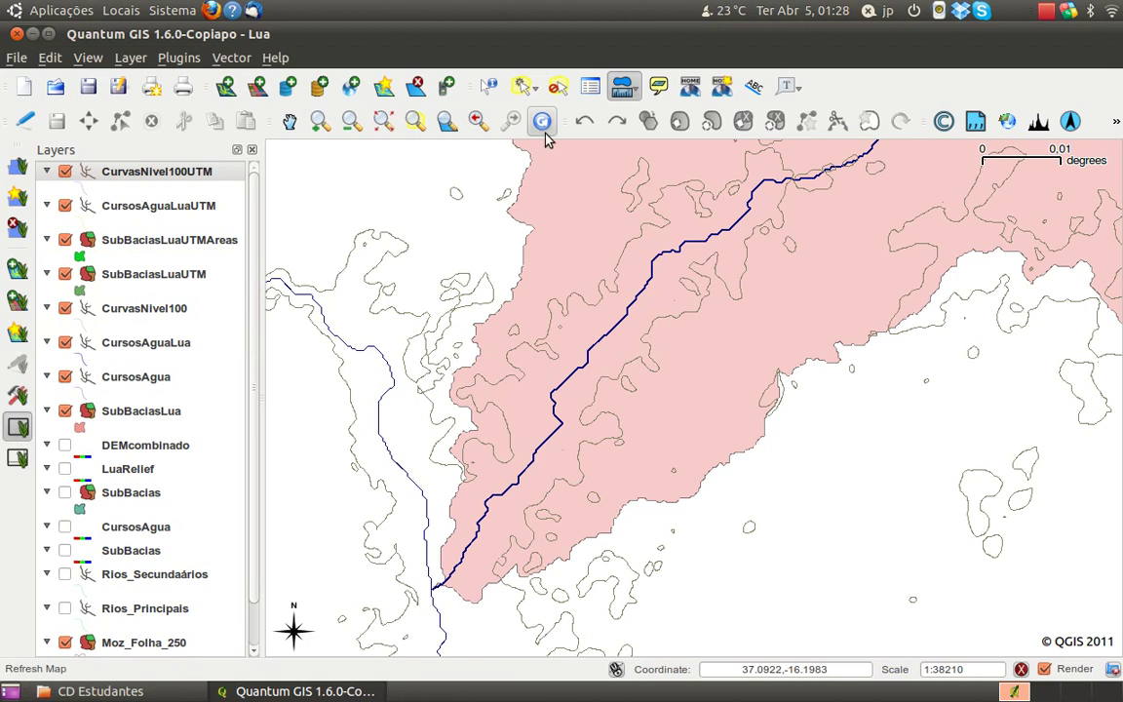
Measure the length of the main river upstream from the basin's outlet as a line following its course, and close the measurement.
{"action": "left_click", "coordinate": [639, 93]}
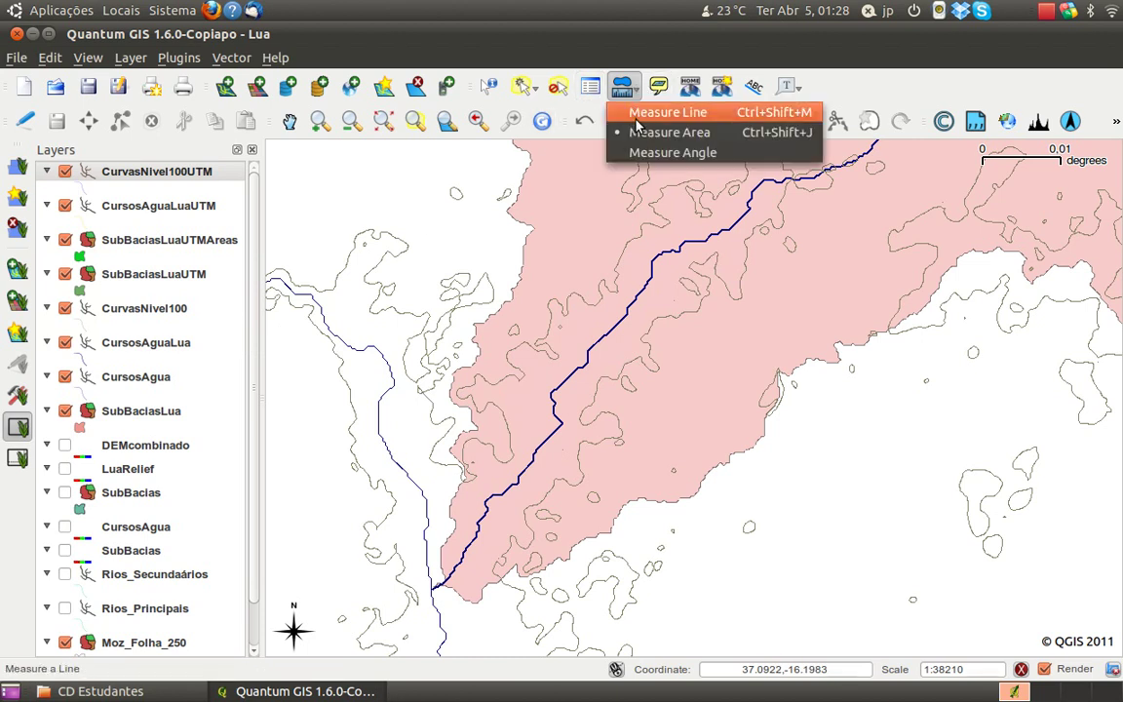
{"action": "left_click", "coordinate": [664, 113]}
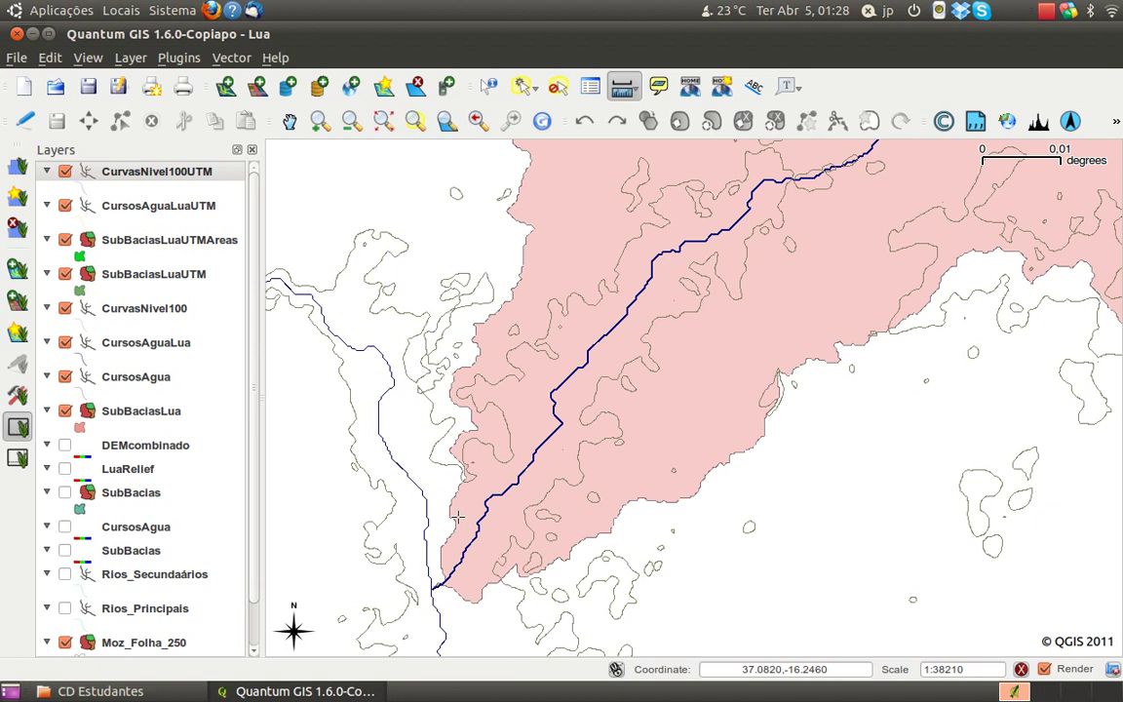
{"action": "left_click", "coordinate": [441, 585]}
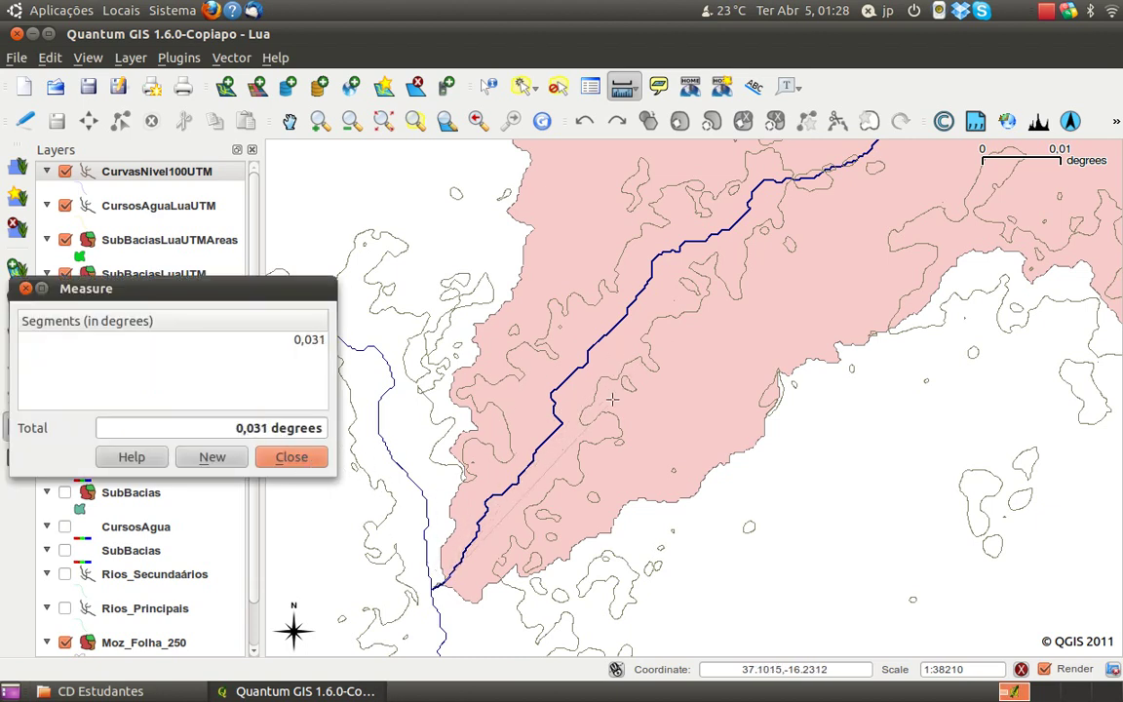
{"action": "left_click", "coordinate": [474, 524]}
{"action": "left_click", "coordinate": [486, 501]}
{"action": "left_click", "coordinate": [513, 482]}
{"action": "left_click", "coordinate": [539, 447]}
{"action": "left_click", "coordinate": [560, 417]}
{"action": "left_click", "coordinate": [554, 405]}
{"action": "left_click", "coordinate": [553, 392]}
{"action": "left_click", "coordinate": [588, 365]}
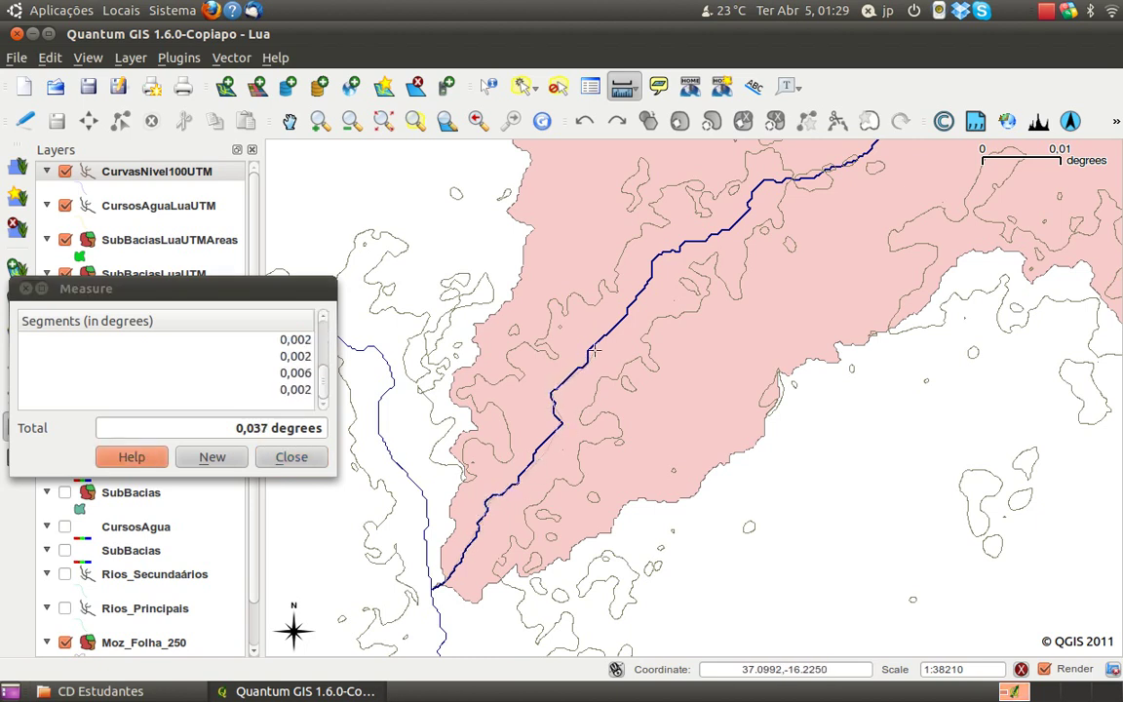
{"action": "left_click", "coordinate": [616, 330]}
{"action": "left_click", "coordinate": [642, 284]}
{"action": "left_click", "coordinate": [663, 251]}
{"action": "left_click", "coordinate": [700, 236]}
{"action": "left_click", "coordinate": [749, 211]}
{"action": "left_click", "coordinate": [774, 175]}
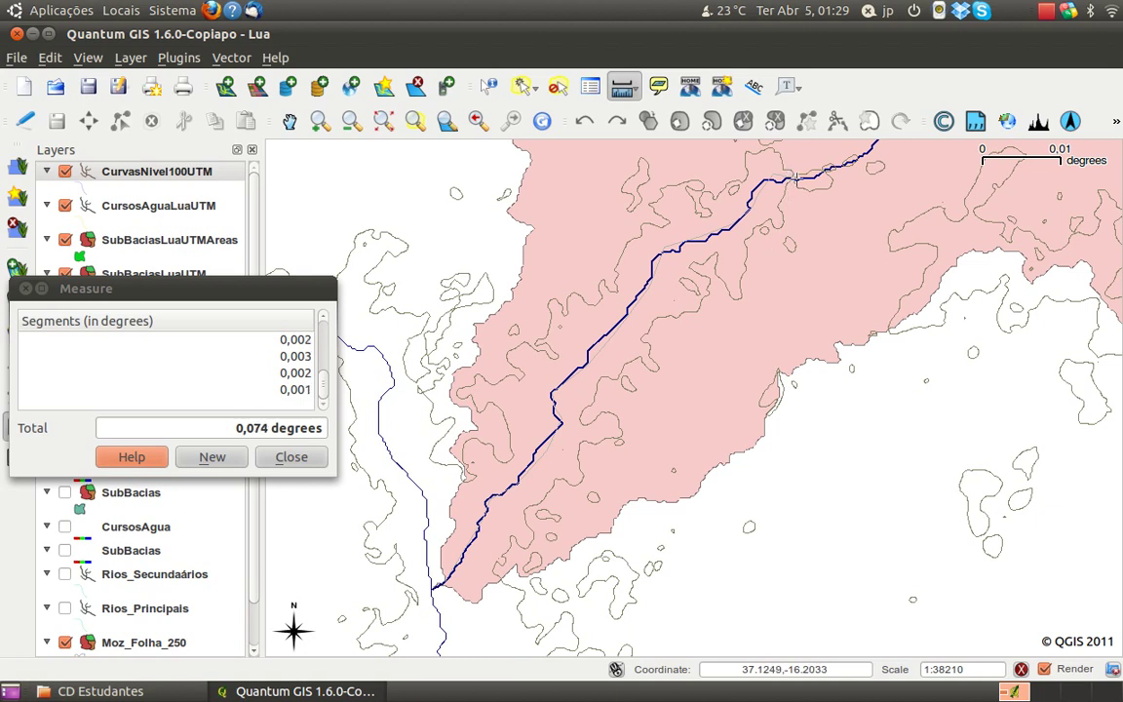
{"action": "left_click", "coordinate": [285, 458]}
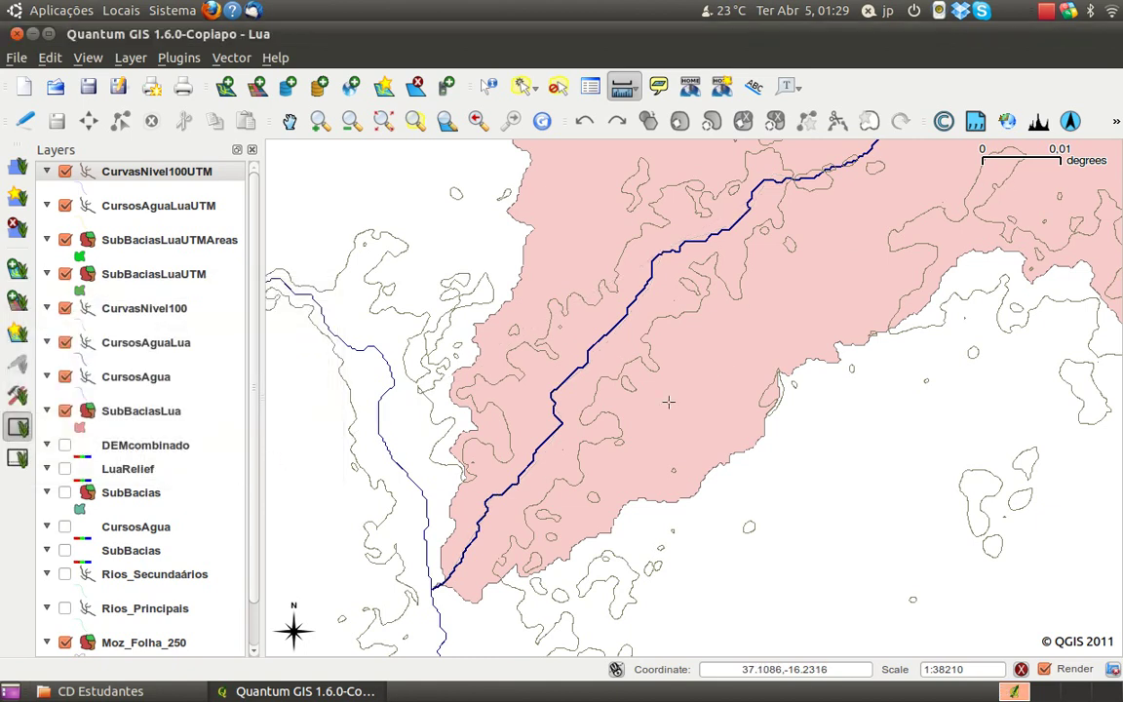
Save the Lua project, then start a new project and save it as LuaUTM.qgs in the Lua folder.
{"action": "left_click", "coordinate": [90, 87]}
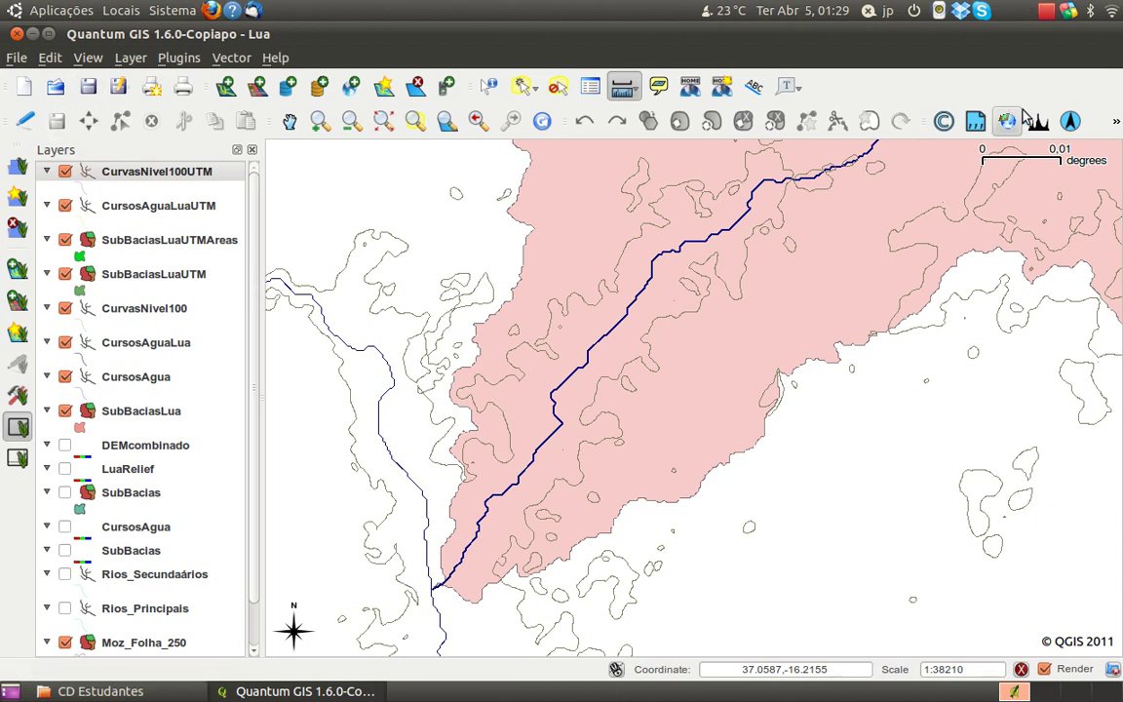
{"action": "left_click", "coordinate": [21, 93]}
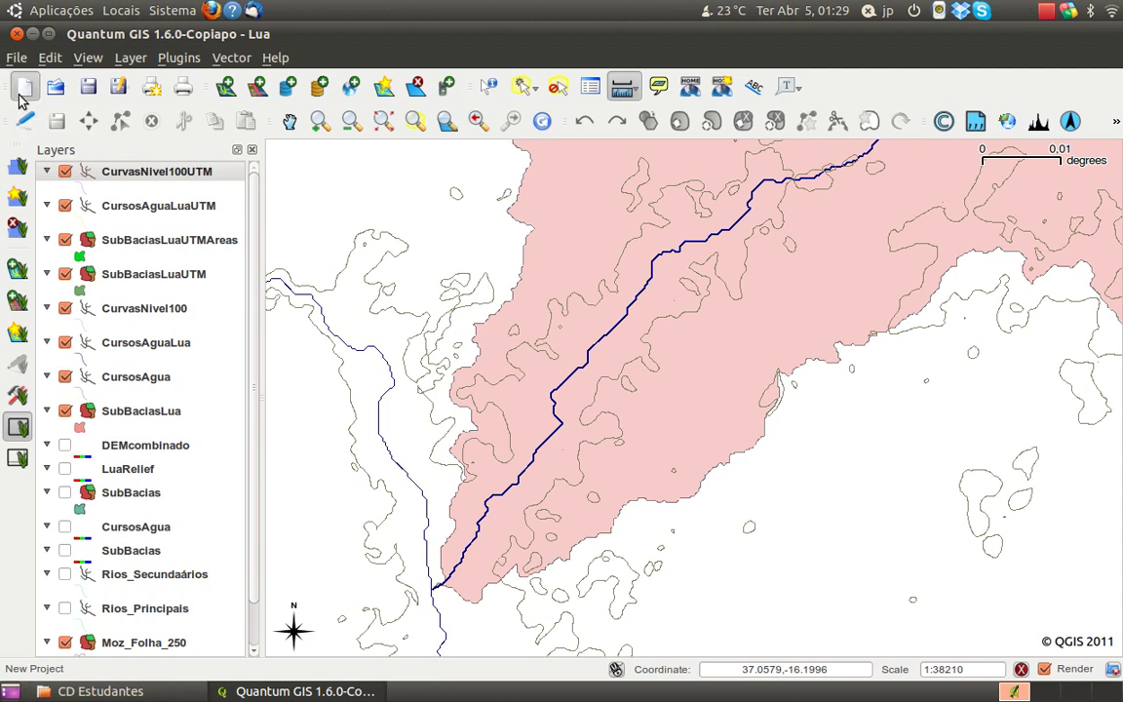
{"action": "left_click", "coordinate": [83, 95]}
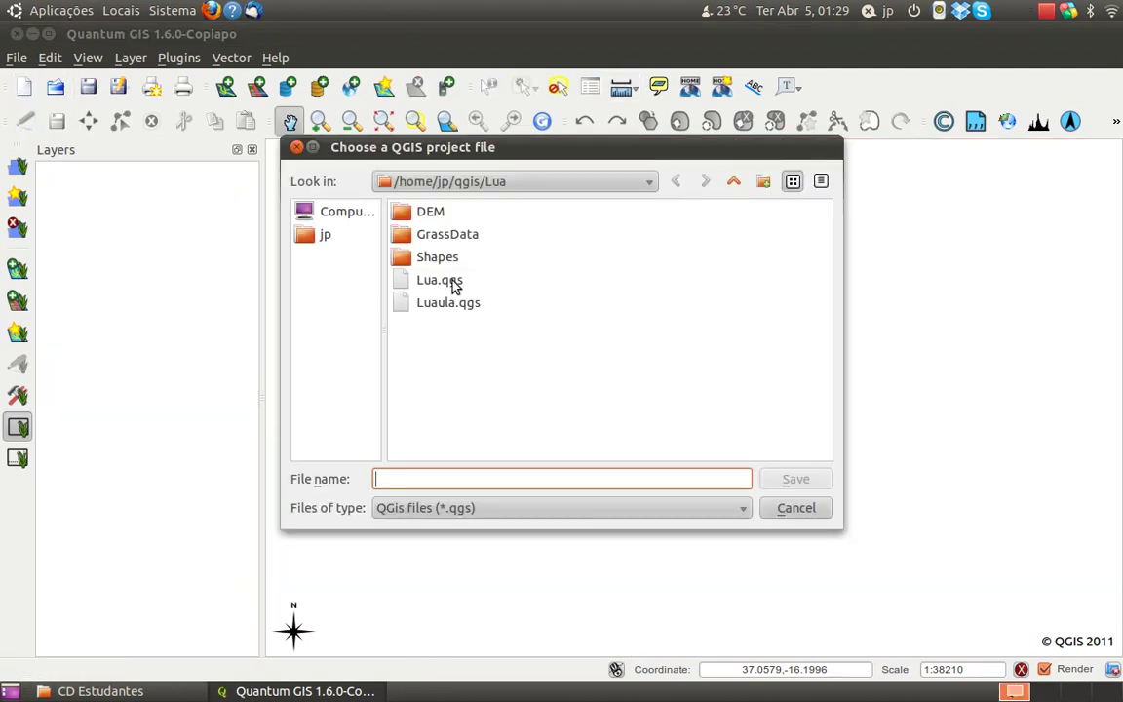
{"action": "left_click", "coordinate": [454, 283]}
{"action": "left_click", "coordinate": [557, 476]}
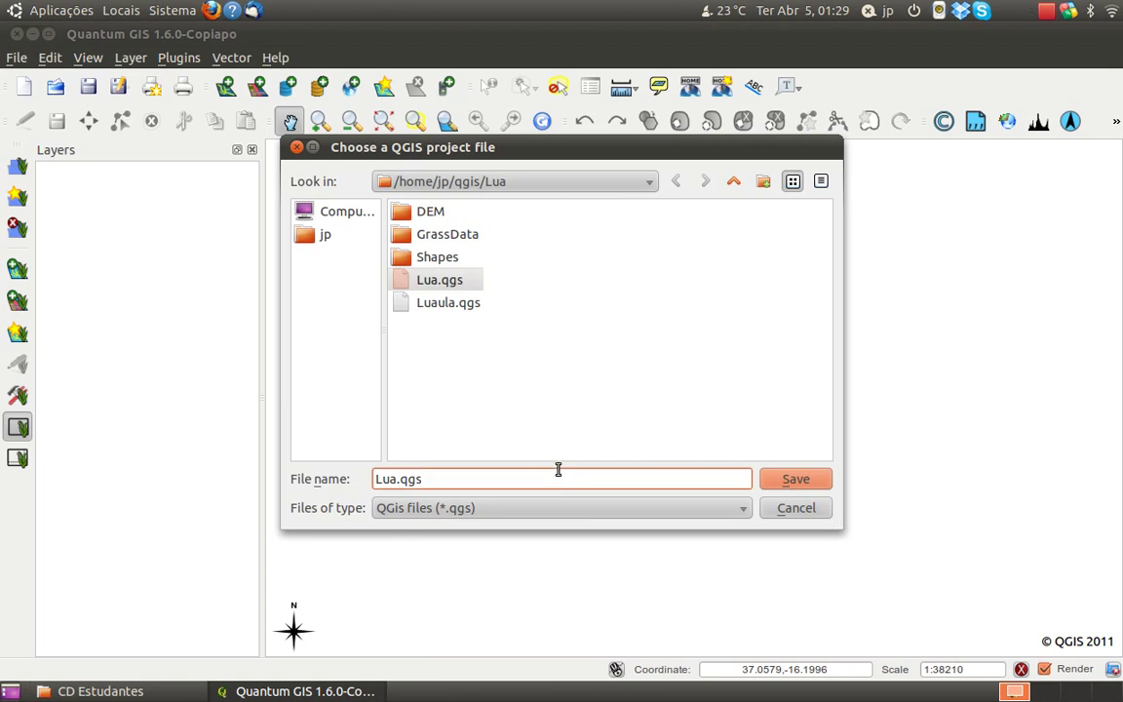
{"action": "type", "text": "UTM"}
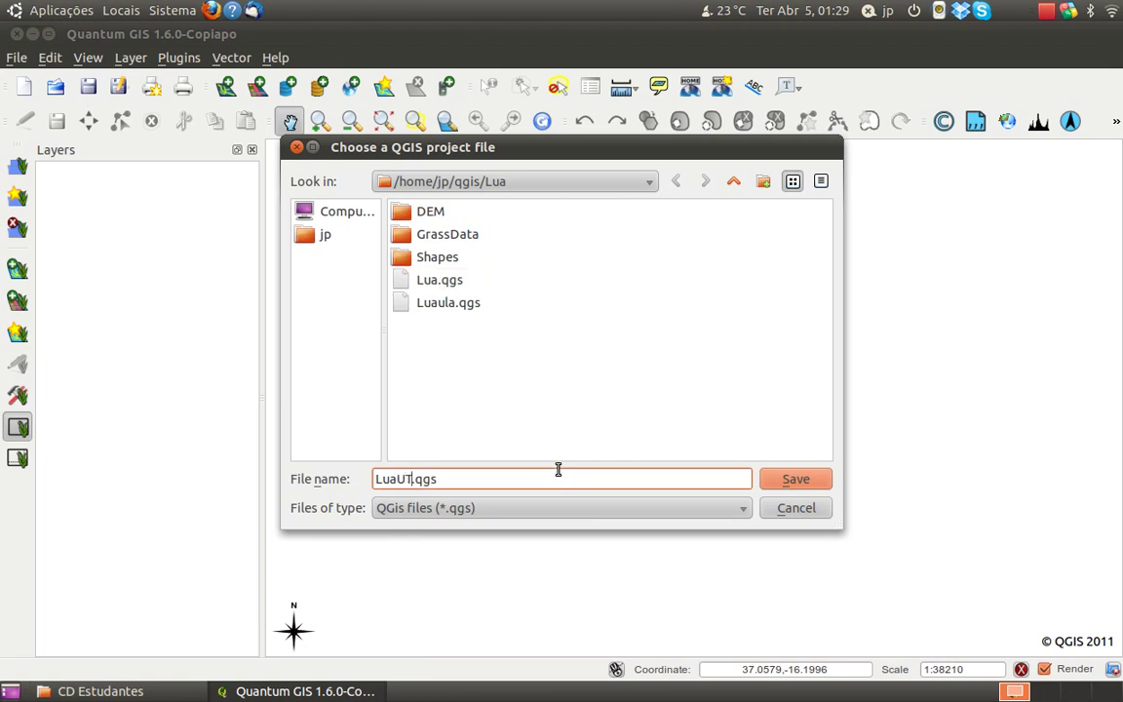
{"action": "left_click", "coordinate": [811, 480]}
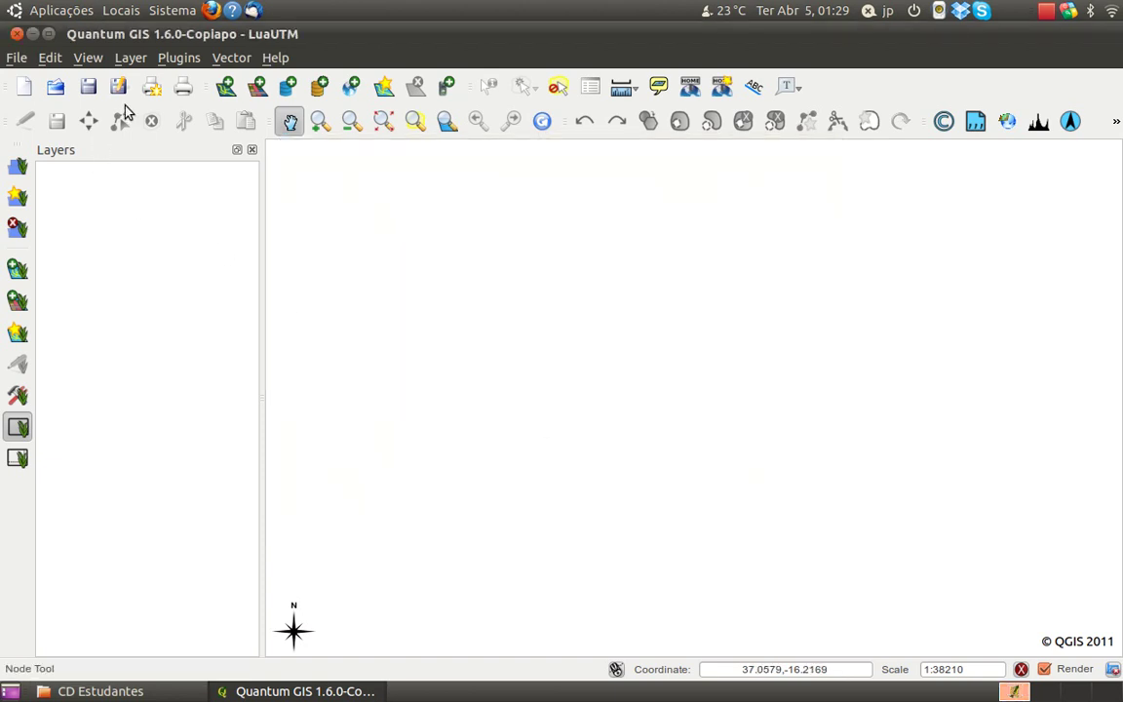
Add the shapefiles ComprimentosUTM, CursosAguaLuaUTM and SubBaciasLuaUTM from the Lua/Shapes folder as vector layers.
{"action": "left_click", "coordinate": [225, 88]}
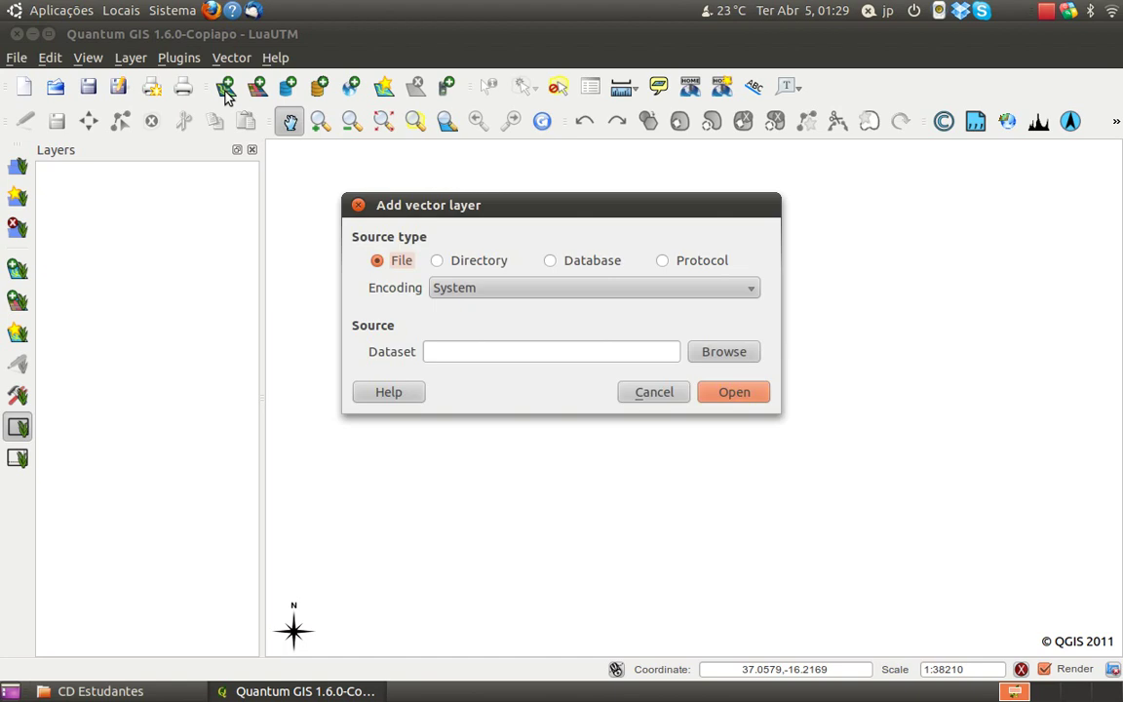
{"action": "left_click", "coordinate": [724, 353]}
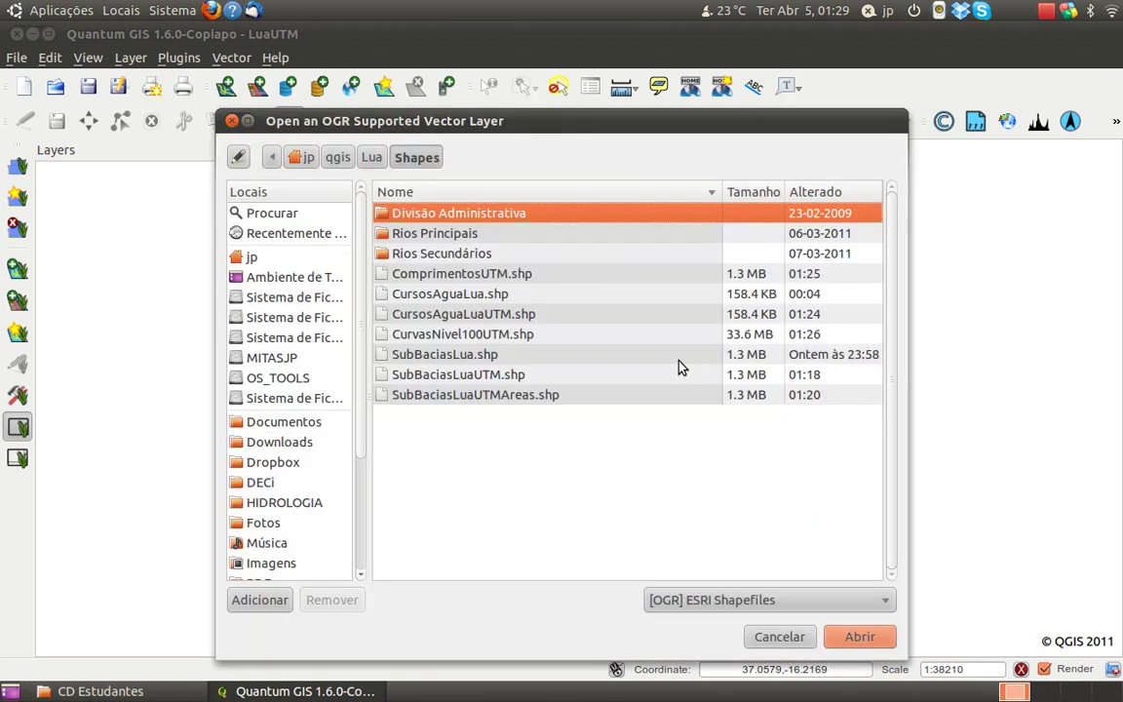
{"action": "left_click", "coordinate": [480, 277]}
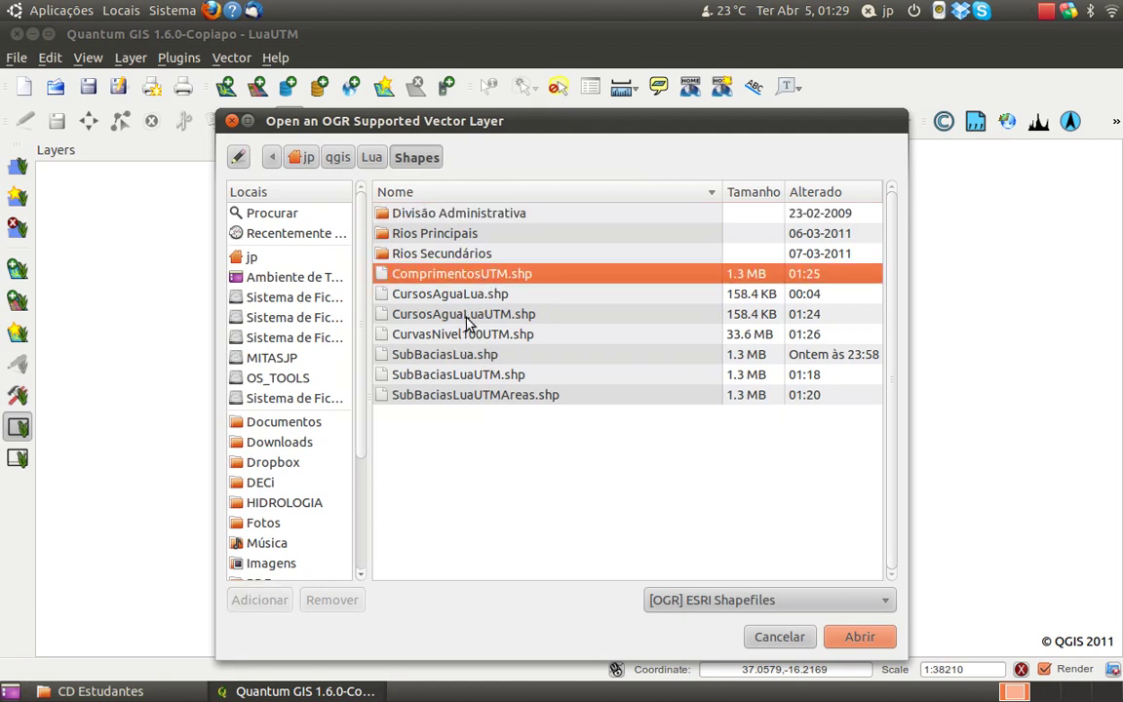
{"action": "left_click", "coordinate": [469, 319], "text": "ctrl"}
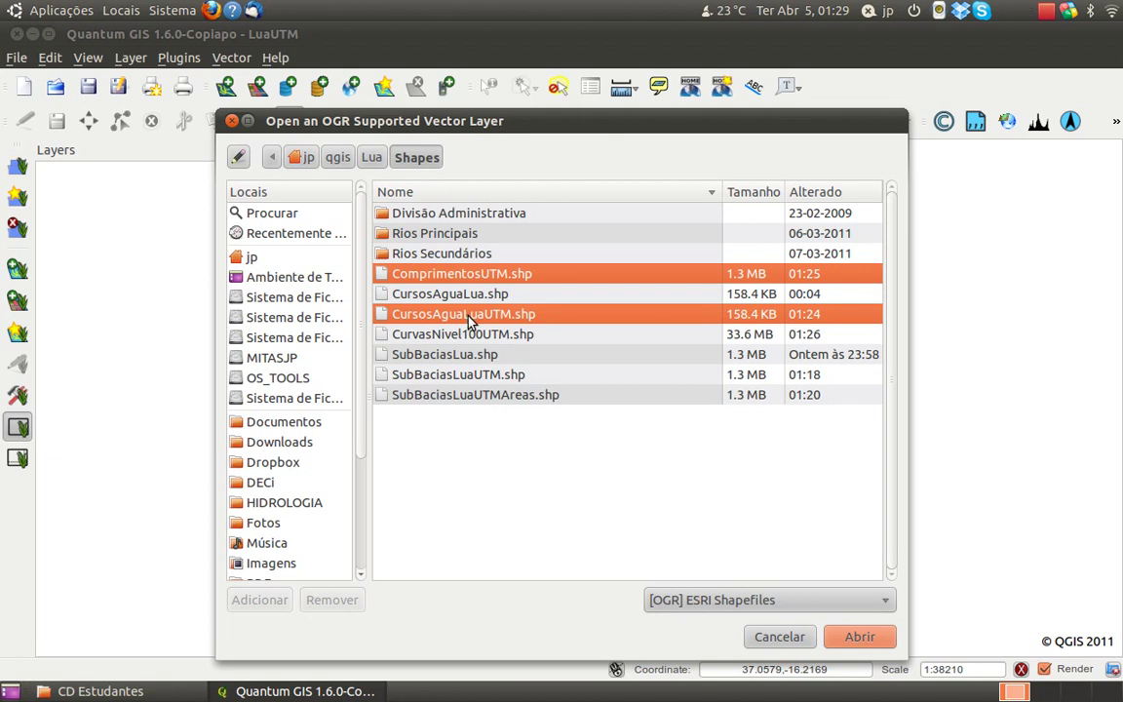
{"action": "left_click", "coordinate": [457, 378], "text": "ctrl"}
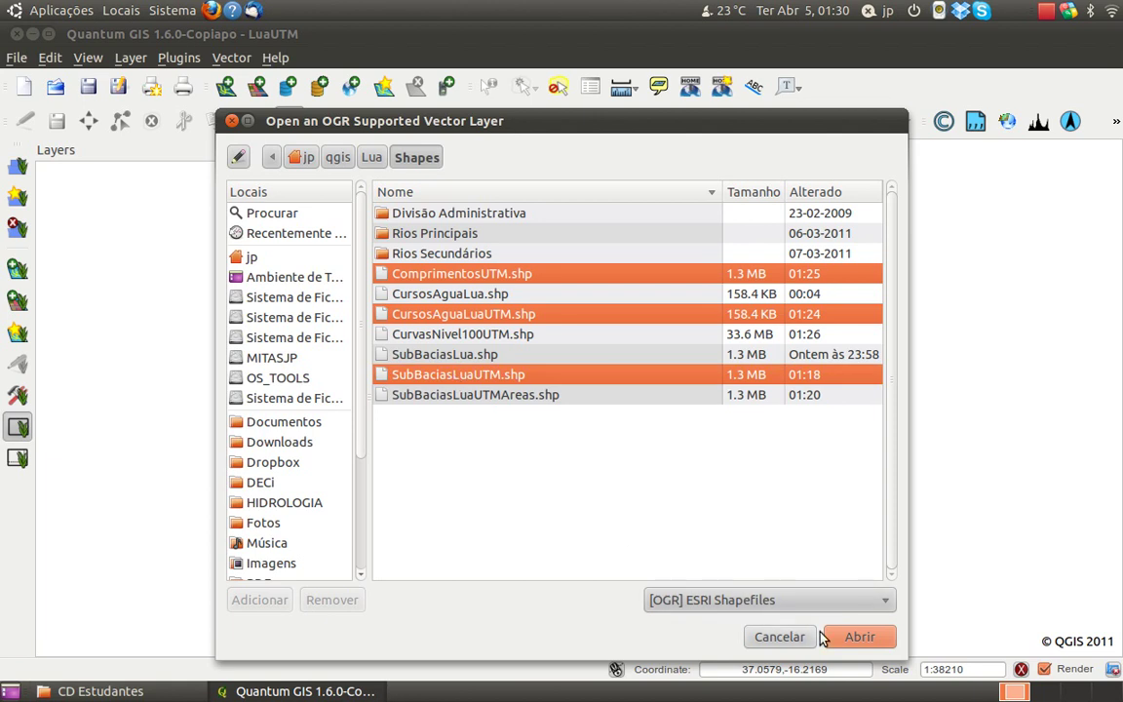
{"action": "left_click", "coordinate": [859, 639]}
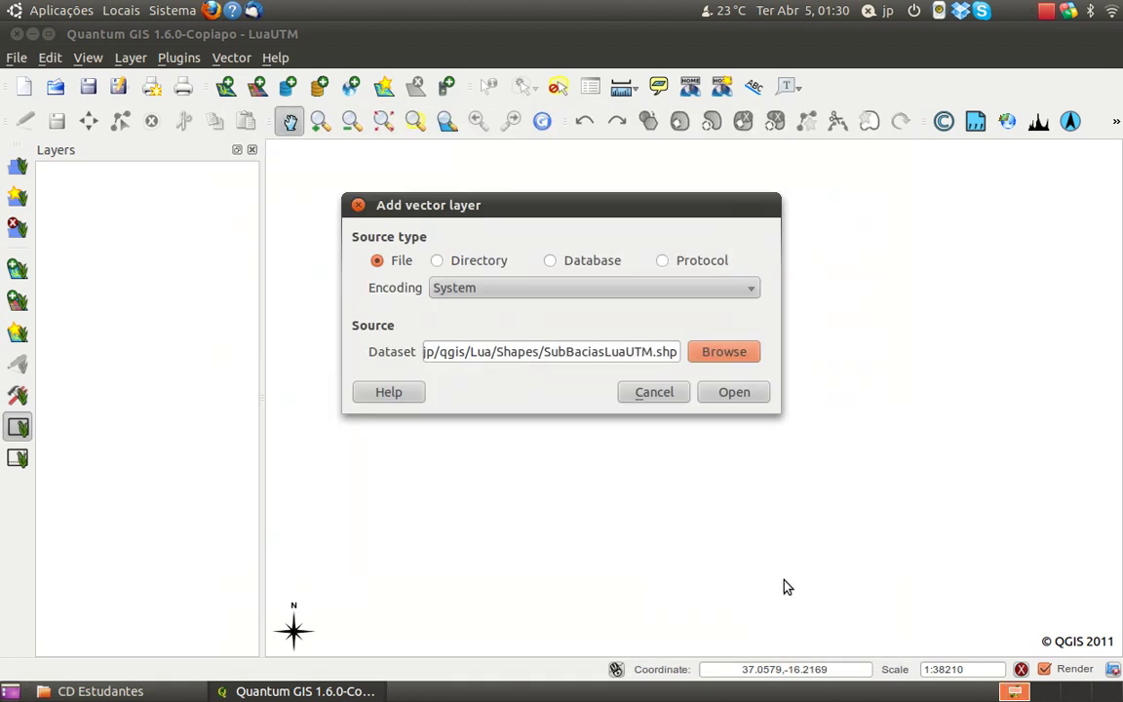
{"action": "left_click", "coordinate": [737, 394]}
Set the project's layer units to meters and apply the change, checking the scale bar on the map.
{"action": "left_click_drag", "start_coordinate": [1030, 341], "coordinate": [957, 350]}
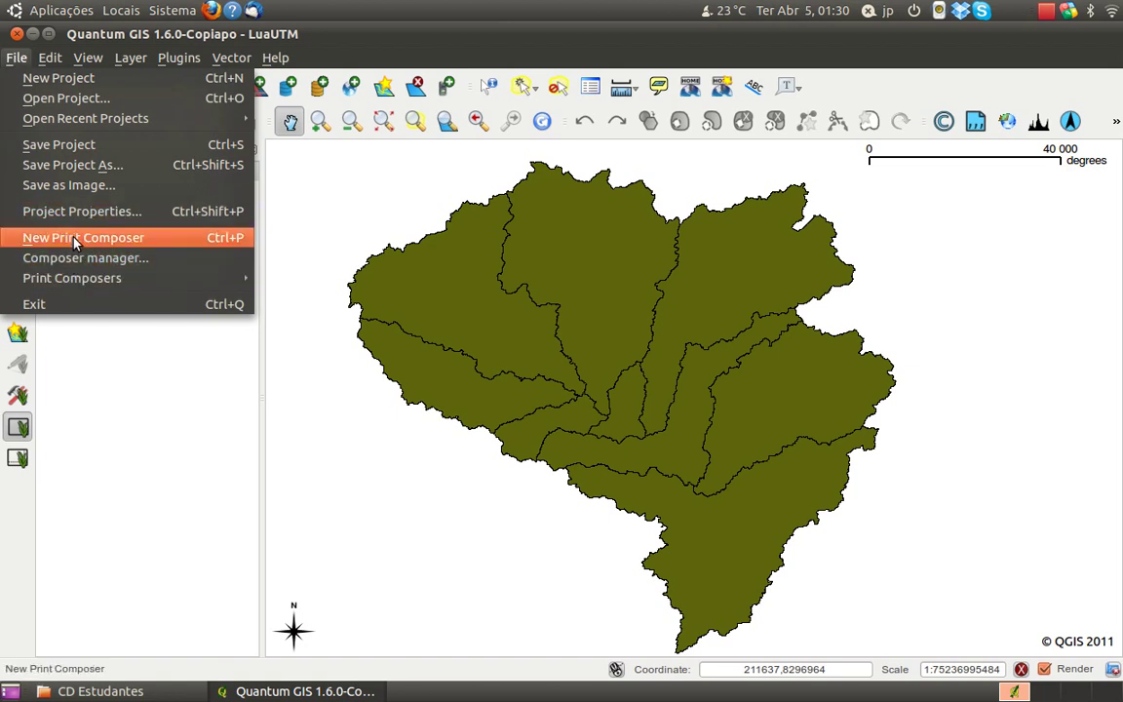
{"action": "left_click", "coordinate": [76, 212]}
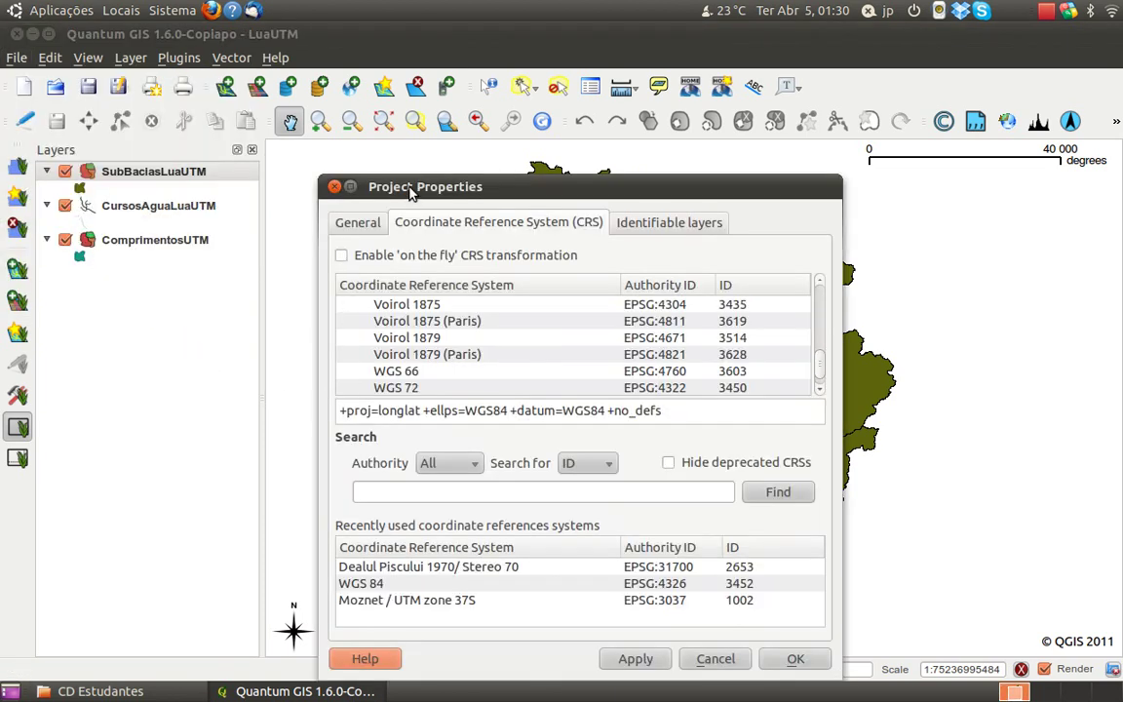
{"action": "left_click_drag", "start_coordinate": [412, 195], "coordinate": [398, 113]}
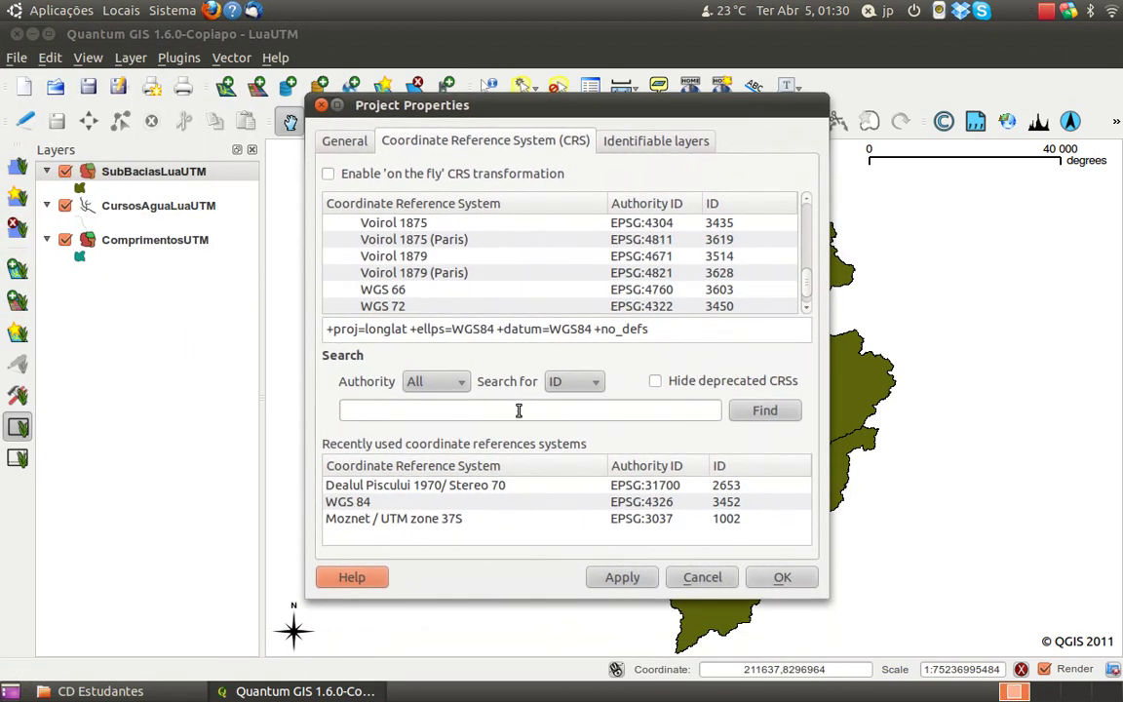
{"action": "left_click", "coordinate": [343, 146]}
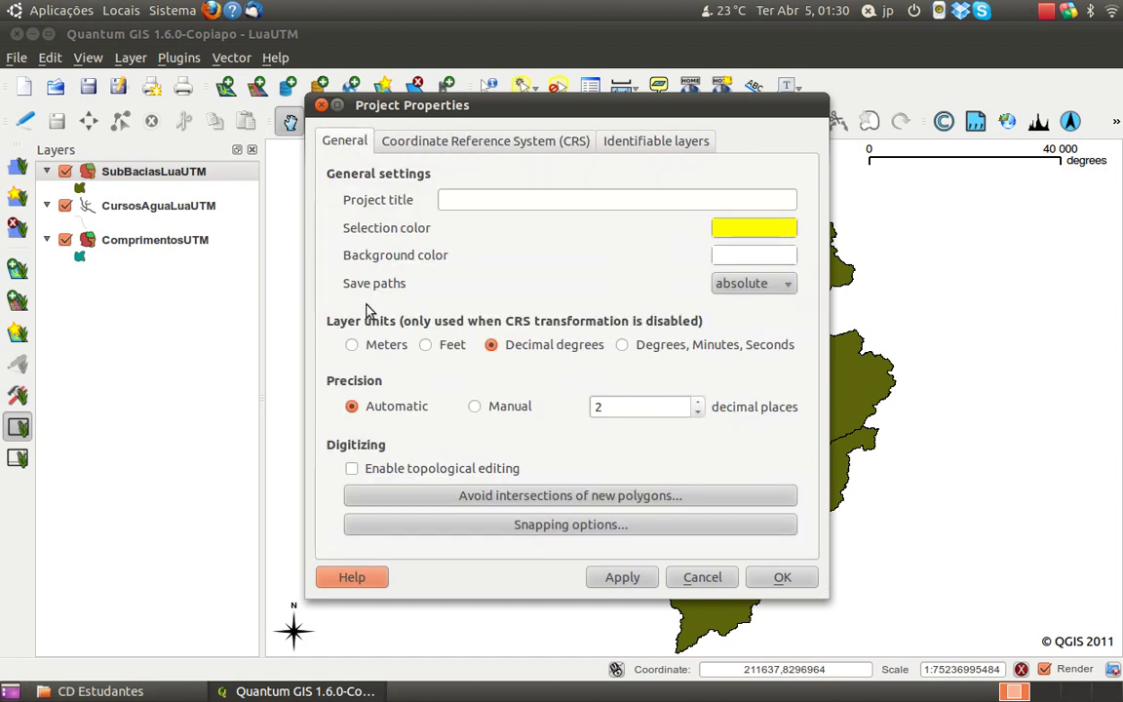
{"action": "left_click", "coordinate": [372, 349]}
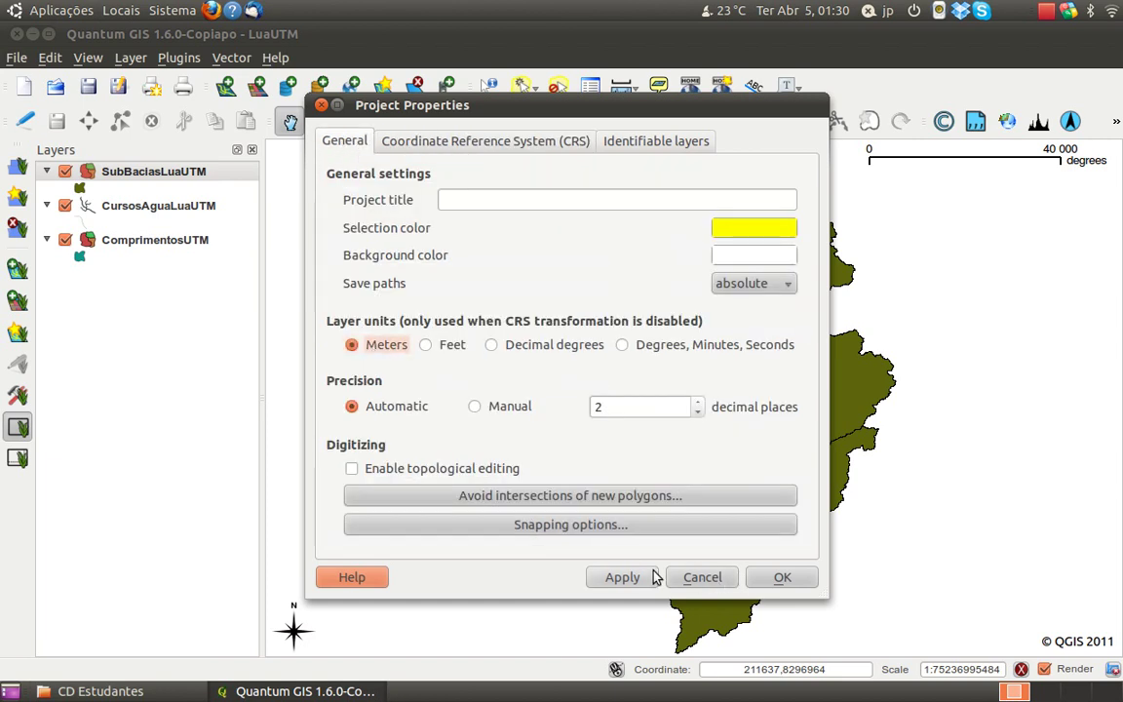
{"action": "left_click", "coordinate": [622, 578]}
{"action": "left_click_drag", "start_coordinate": [765, 111], "coordinate": [703, 463]}
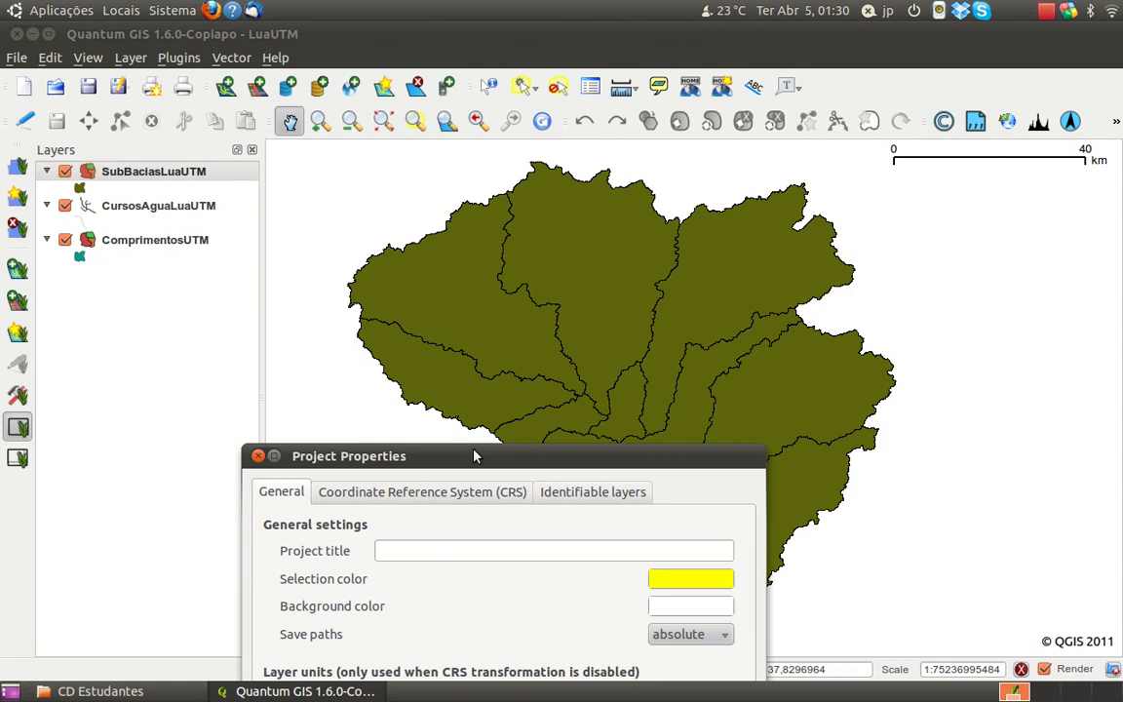
{"action": "left_click_drag", "start_coordinate": [472, 466], "coordinate": [536, 159]}
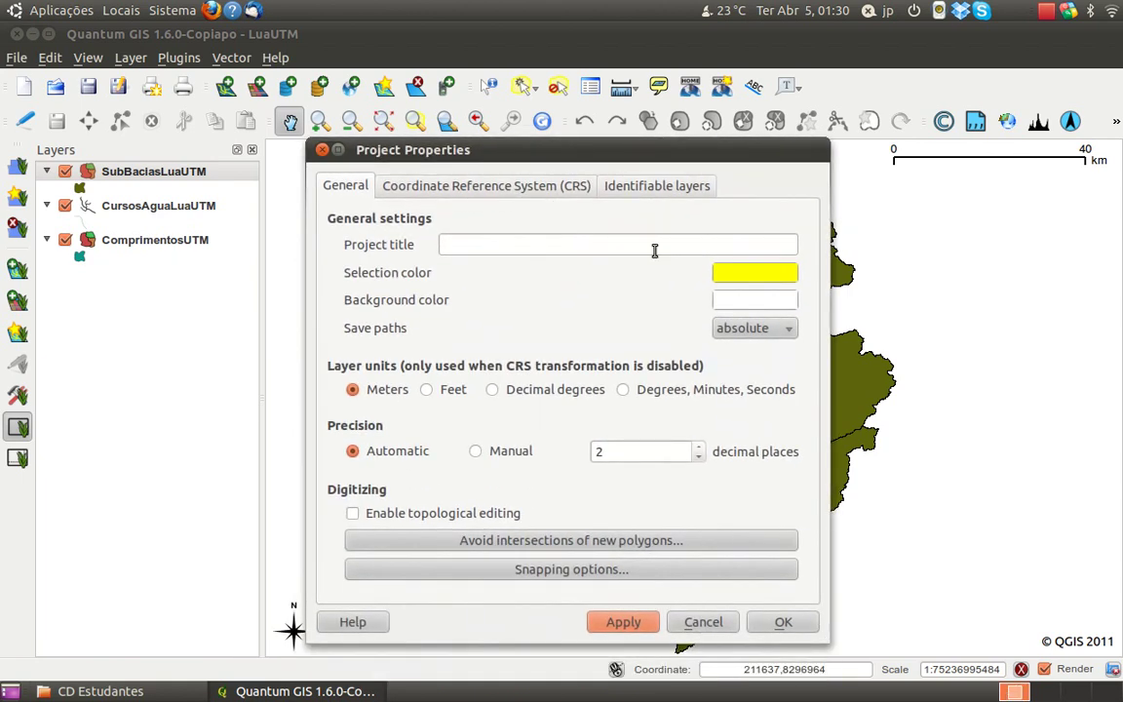
Set the project's coordinate reference system to Moznet / UTM zone 37S (EPSG:3037) and confirm the project properties.
{"action": "left_click", "coordinate": [436, 190]}
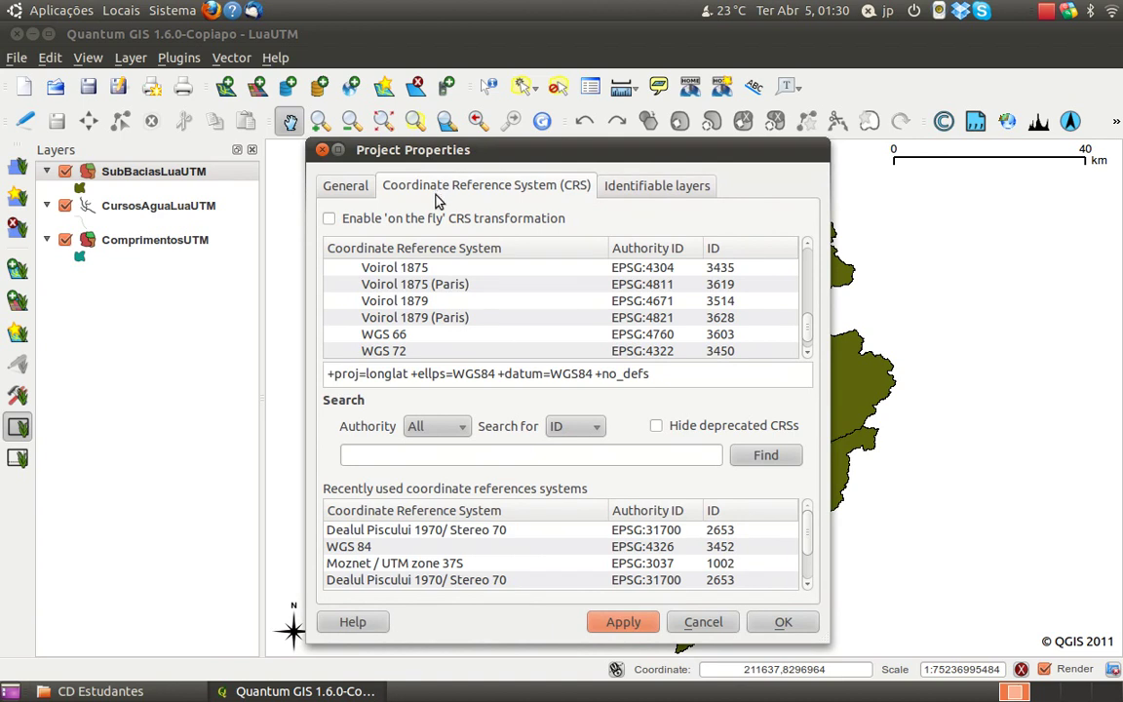
{"action": "left_click_drag", "start_coordinate": [448, 161], "coordinate": [451, 104]}
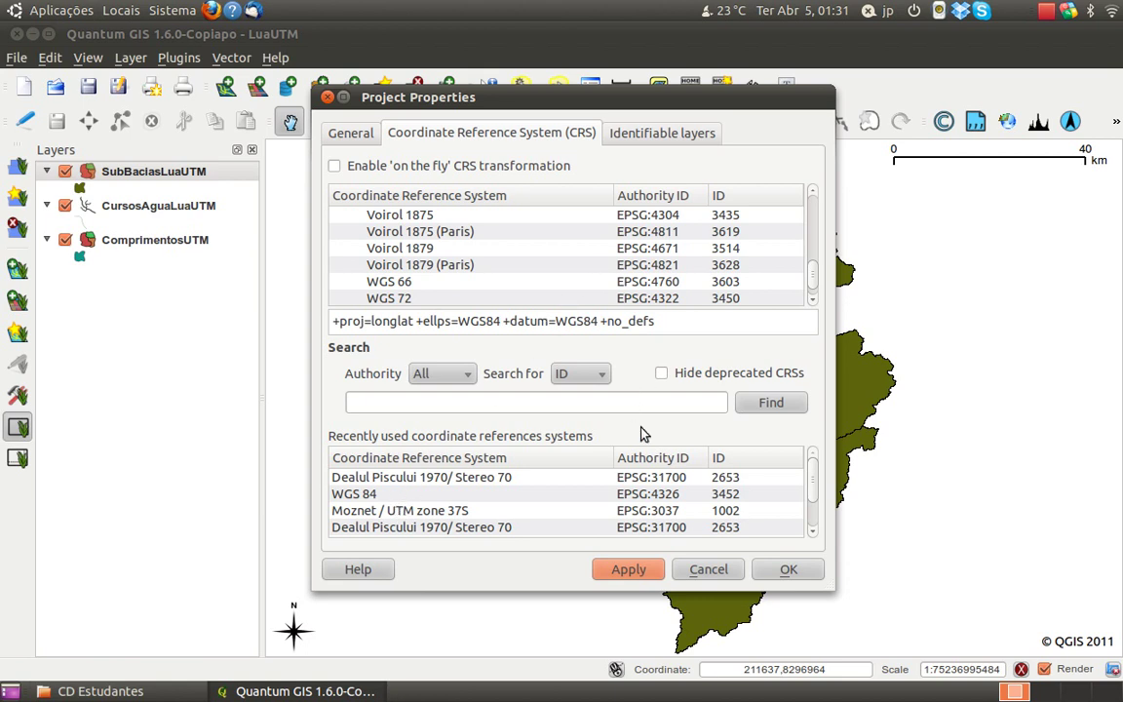
{"action": "left_click", "coordinate": [462, 515]}
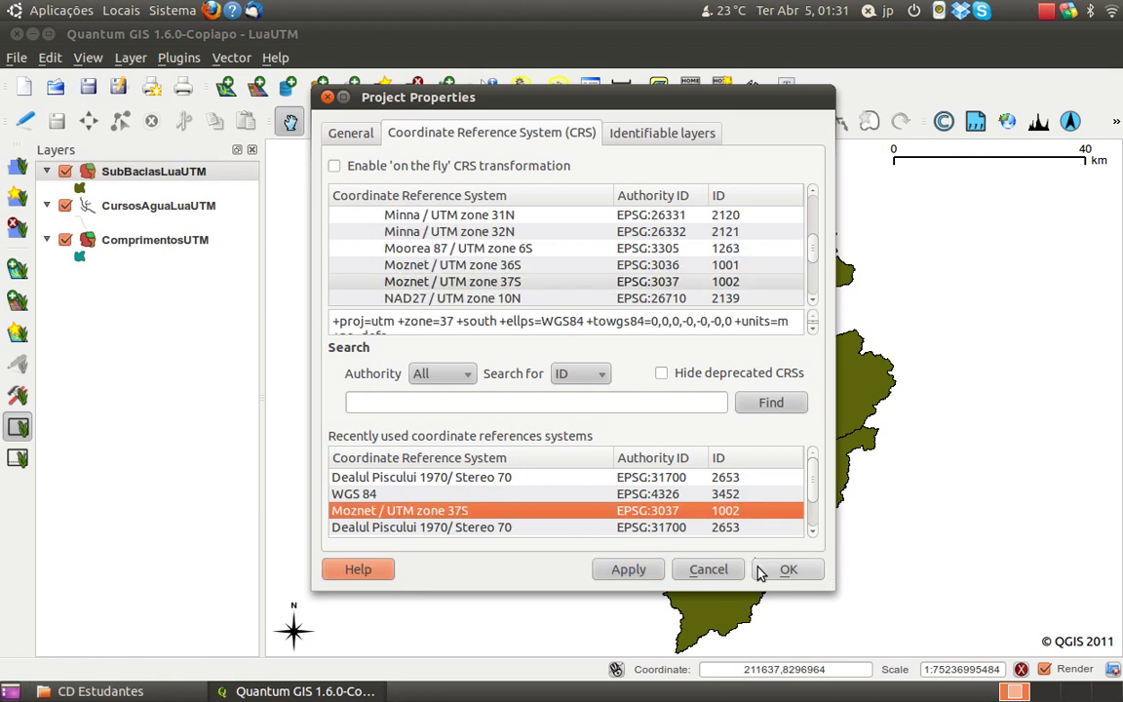
{"action": "left_click", "coordinate": [644, 570]}
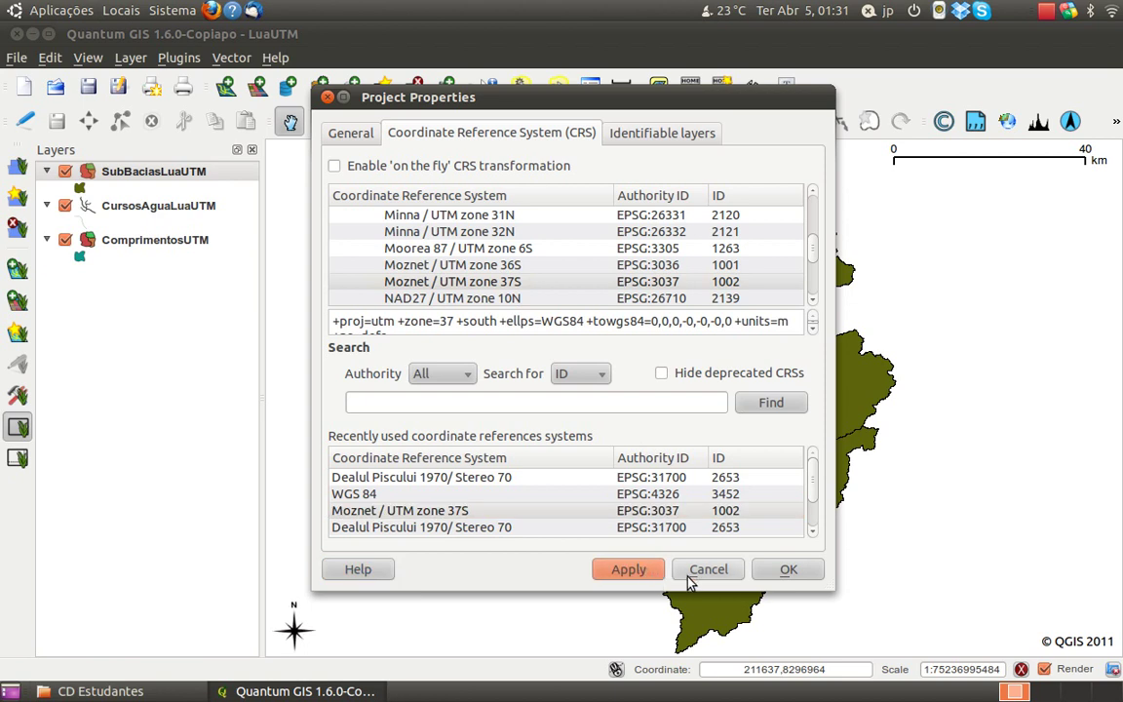
{"action": "left_click", "coordinate": [785, 571]}
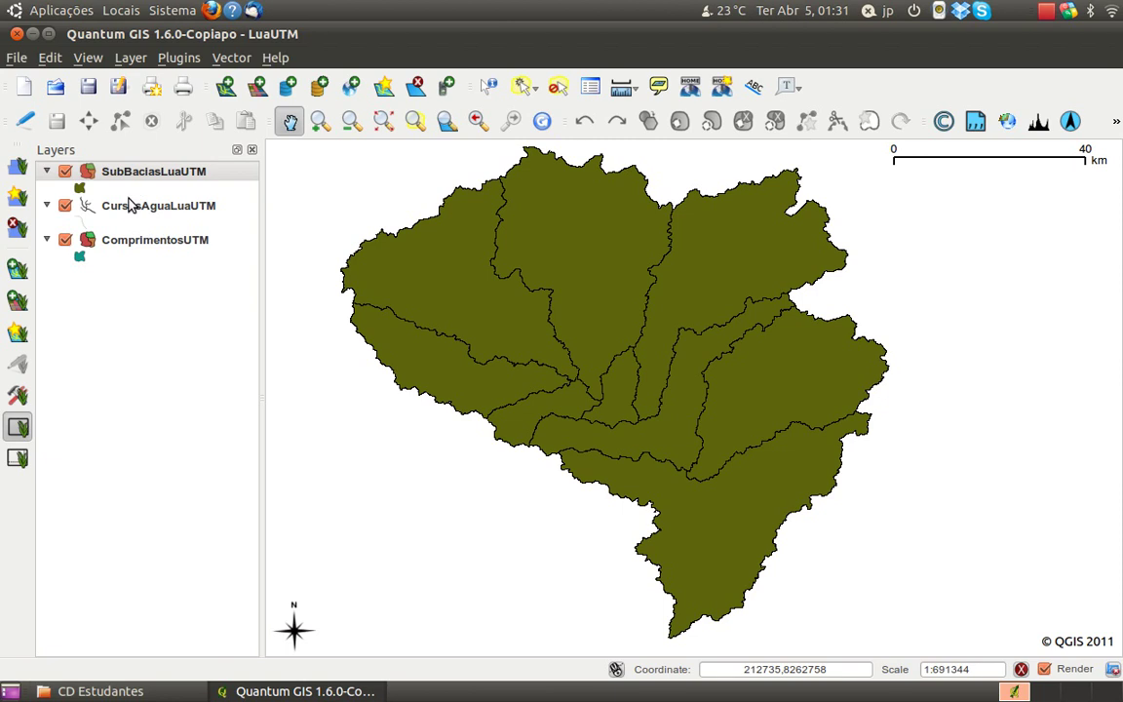
Reorder the layers with CursosAguaLuaUTM above ComprimentosUTM and SubBaciasLuaUTM at the bottom.
{"action": "left_click_drag", "start_coordinate": [123, 172], "coordinate": [124, 202]}
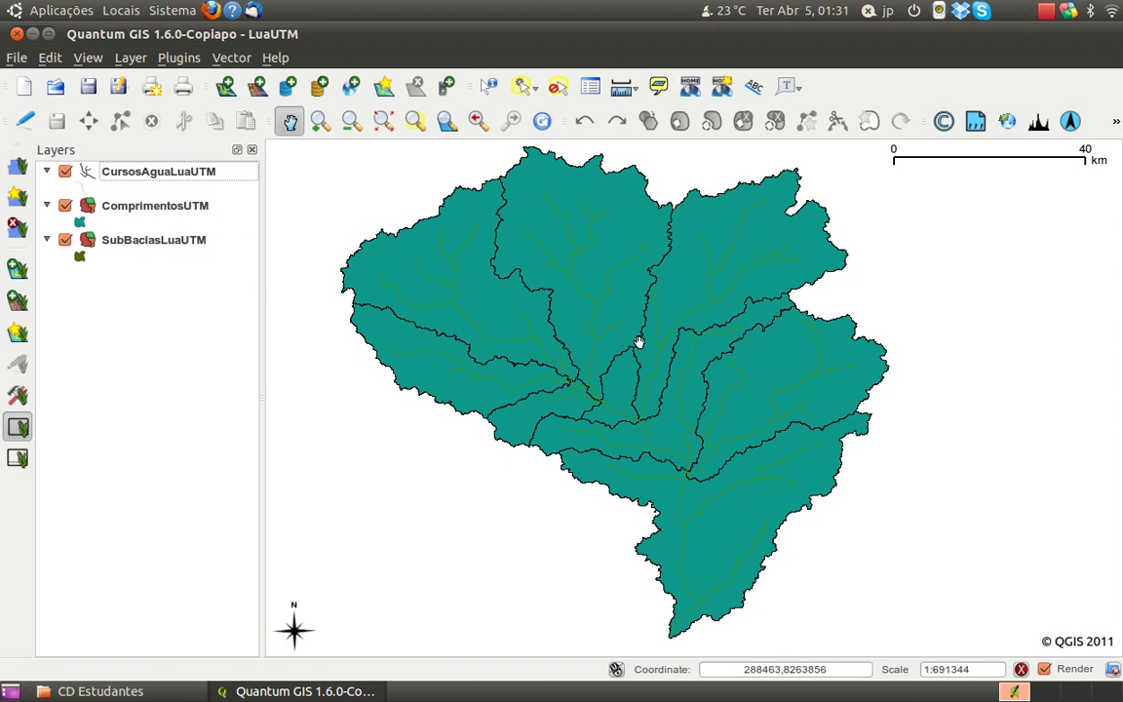
{"action": "left_click_drag", "start_coordinate": [639, 341], "coordinate": [643, 330]}
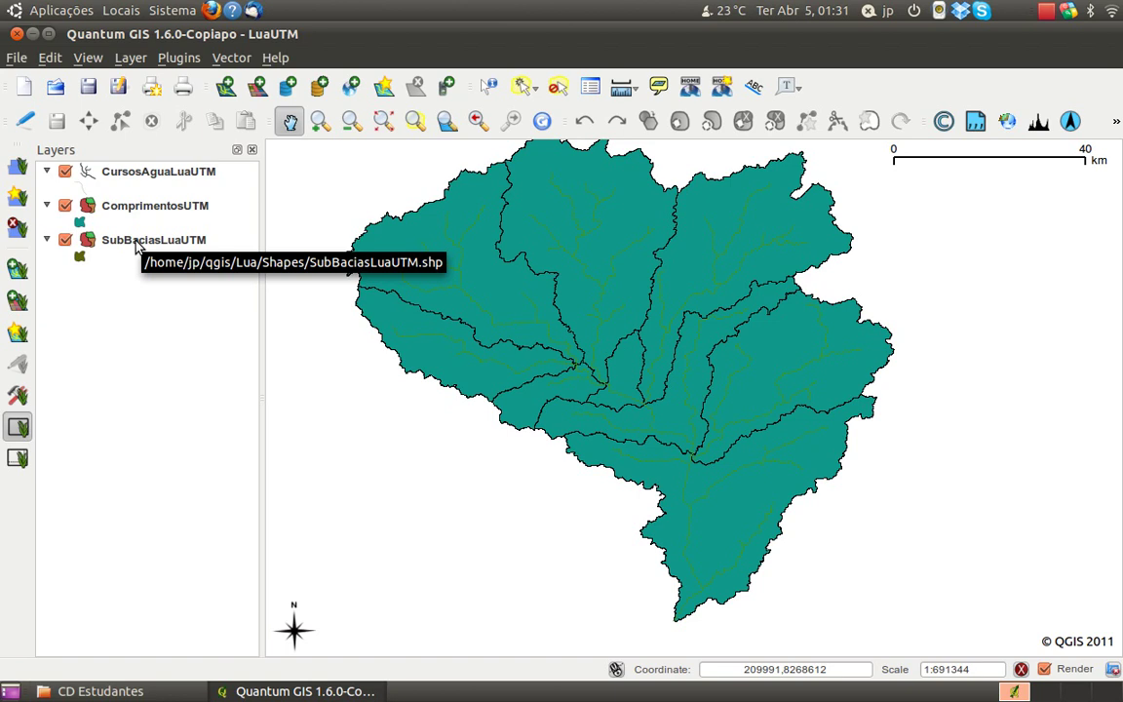
Review the attribute fields in the layer properties of SubBaciasLuaUTM.
{"action": "left_click", "coordinate": [136, 247]}
{"action": "right_click", "coordinate": [137, 247]}
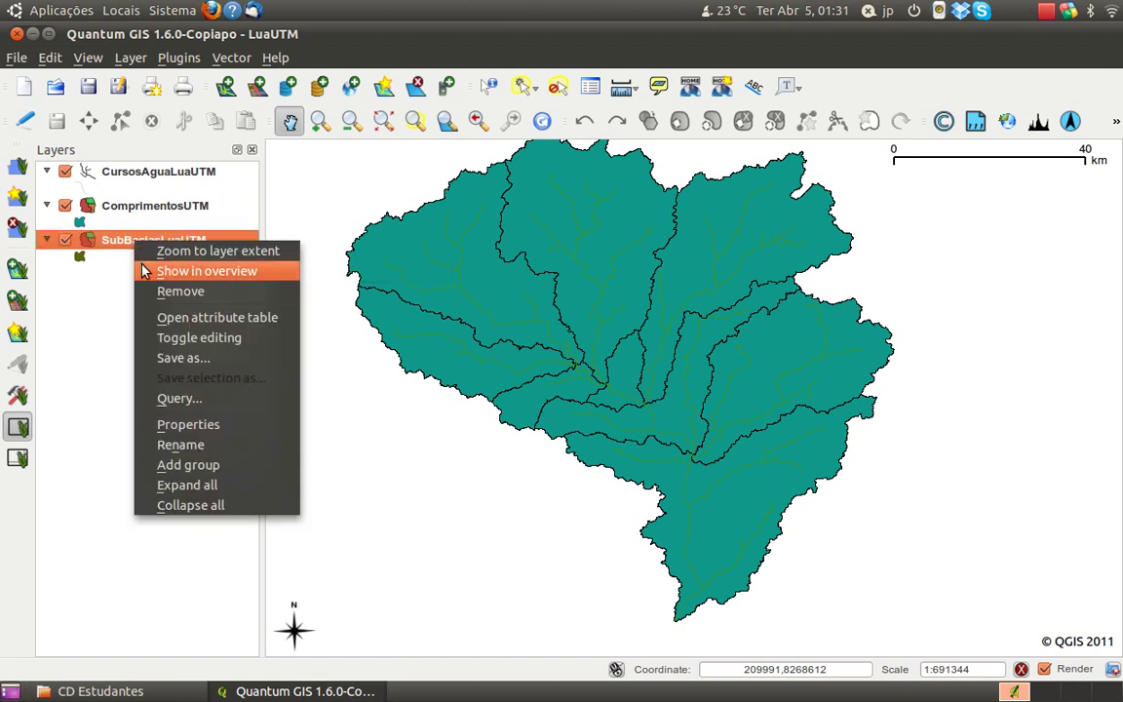
{"action": "left_click", "coordinate": [219, 435]}
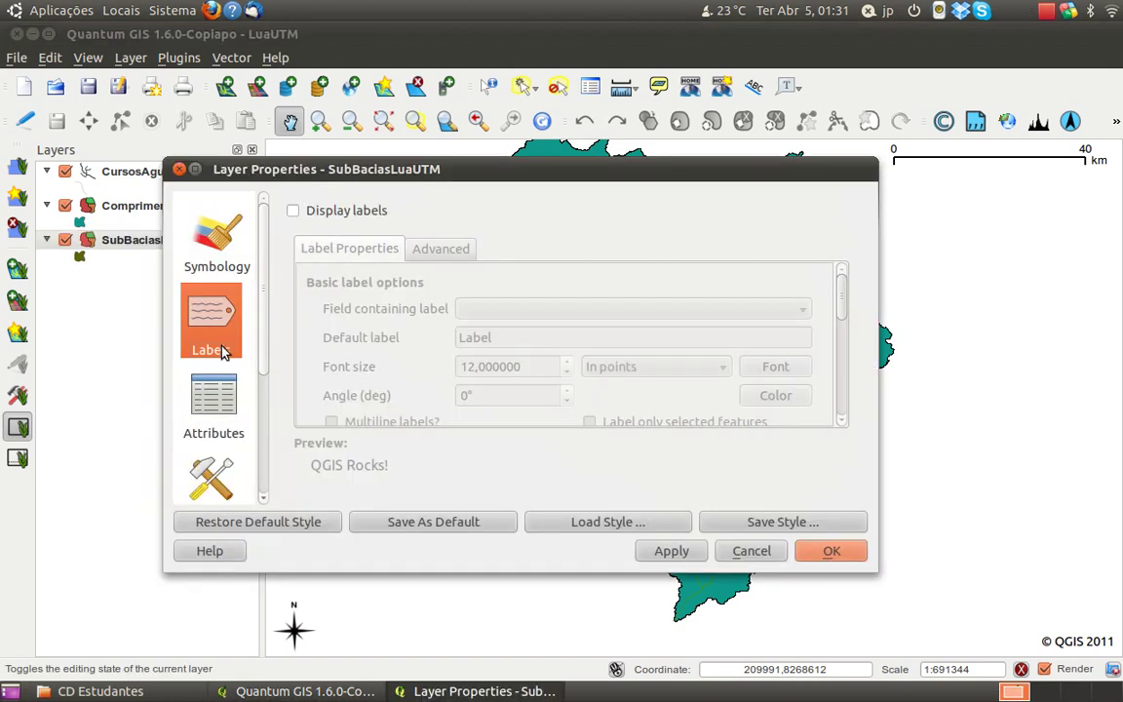
{"action": "left_click", "coordinate": [222, 413]}
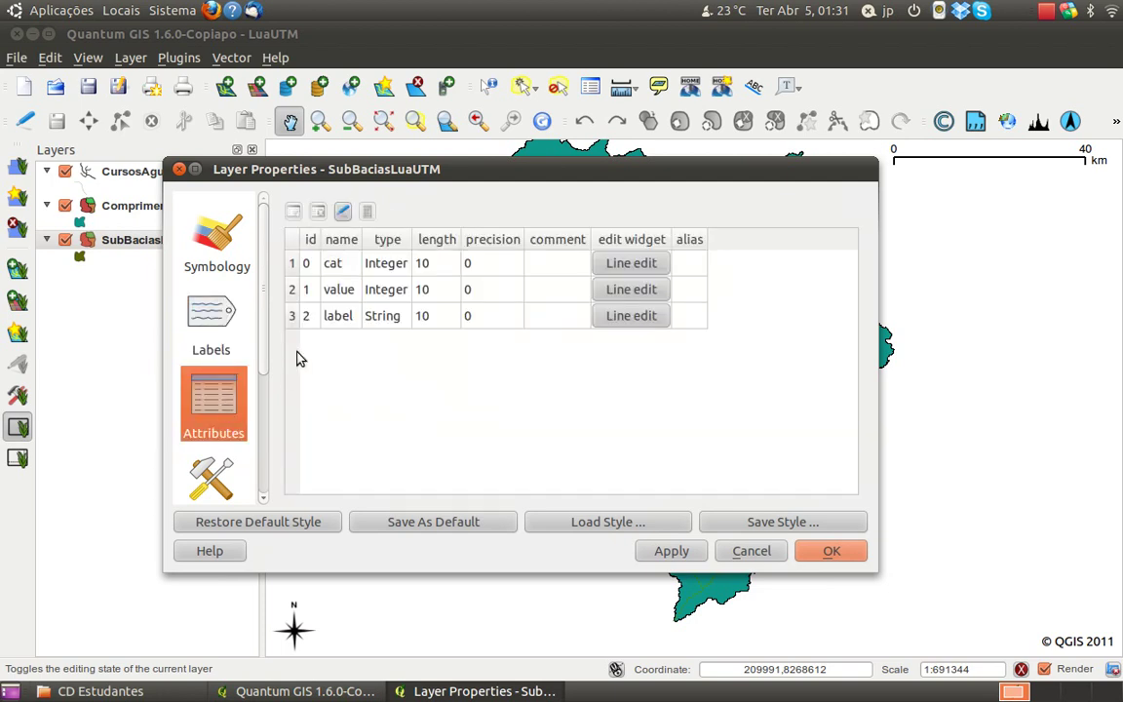
Set the fill colour of SubBaciasLuaUTM to light pink in its layer symbology.
{"action": "left_click", "coordinate": [207, 341]}
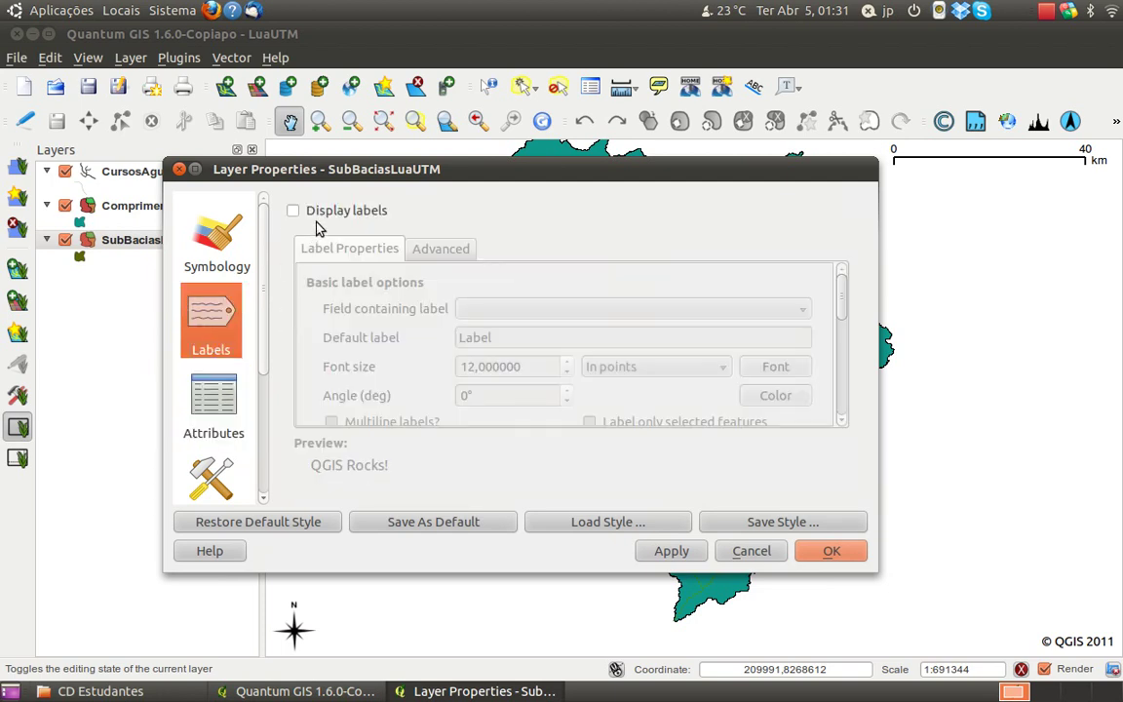
{"action": "left_click", "coordinate": [230, 418]}
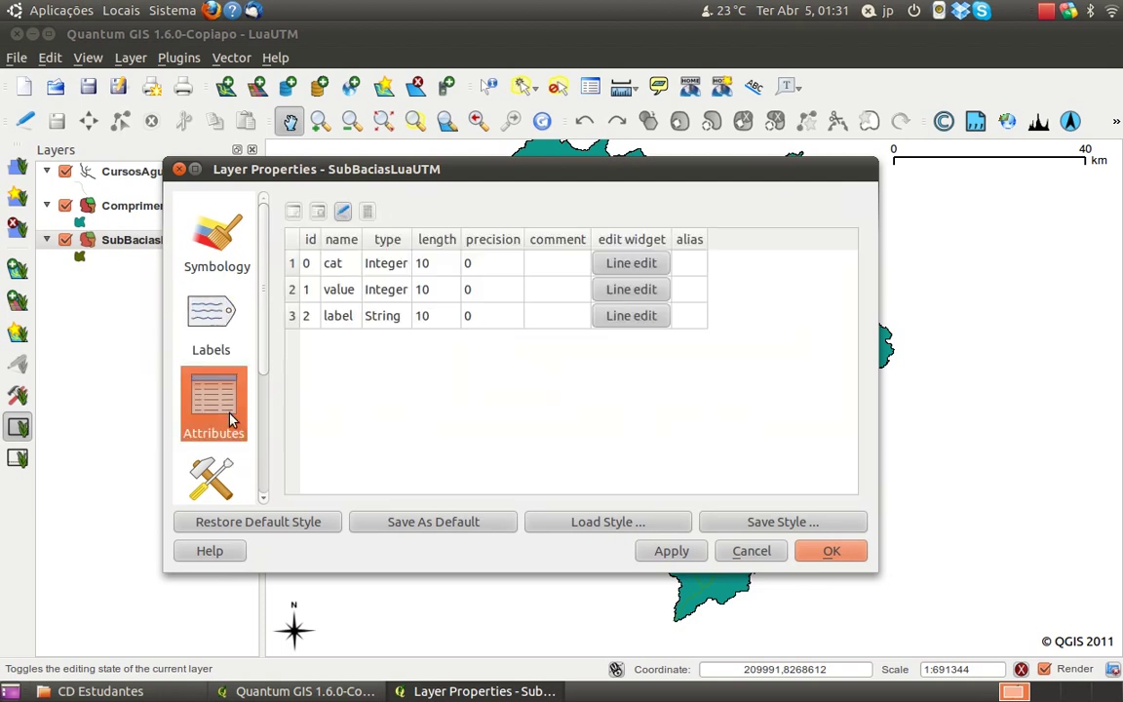
{"action": "left_click", "coordinate": [223, 336]}
{"action": "left_click", "coordinate": [220, 269]}
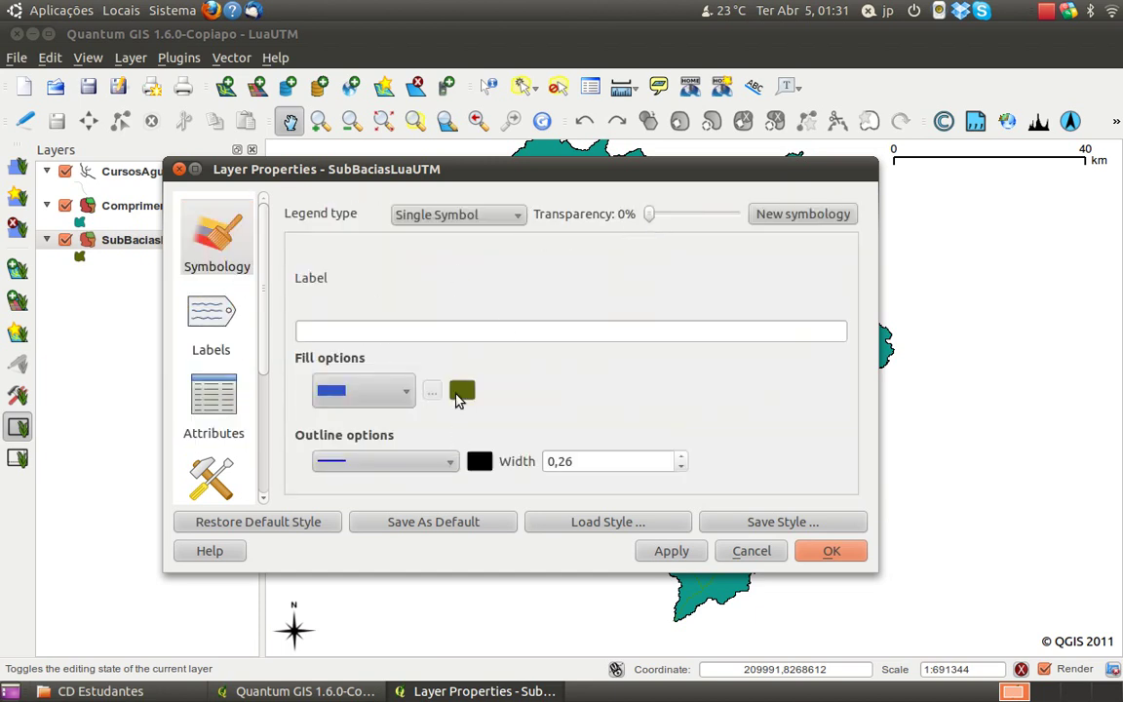
{"action": "left_click", "coordinate": [462, 391]}
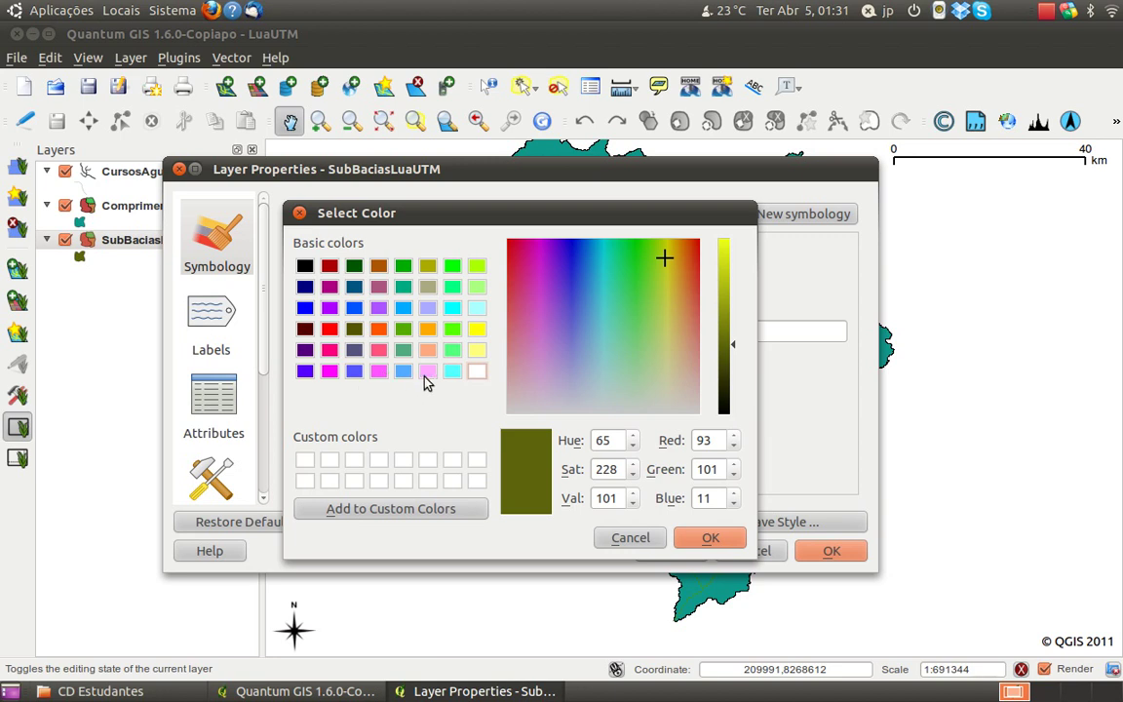
{"action": "left_click", "coordinate": [428, 371]}
{"action": "left_click", "coordinate": [691, 536]}
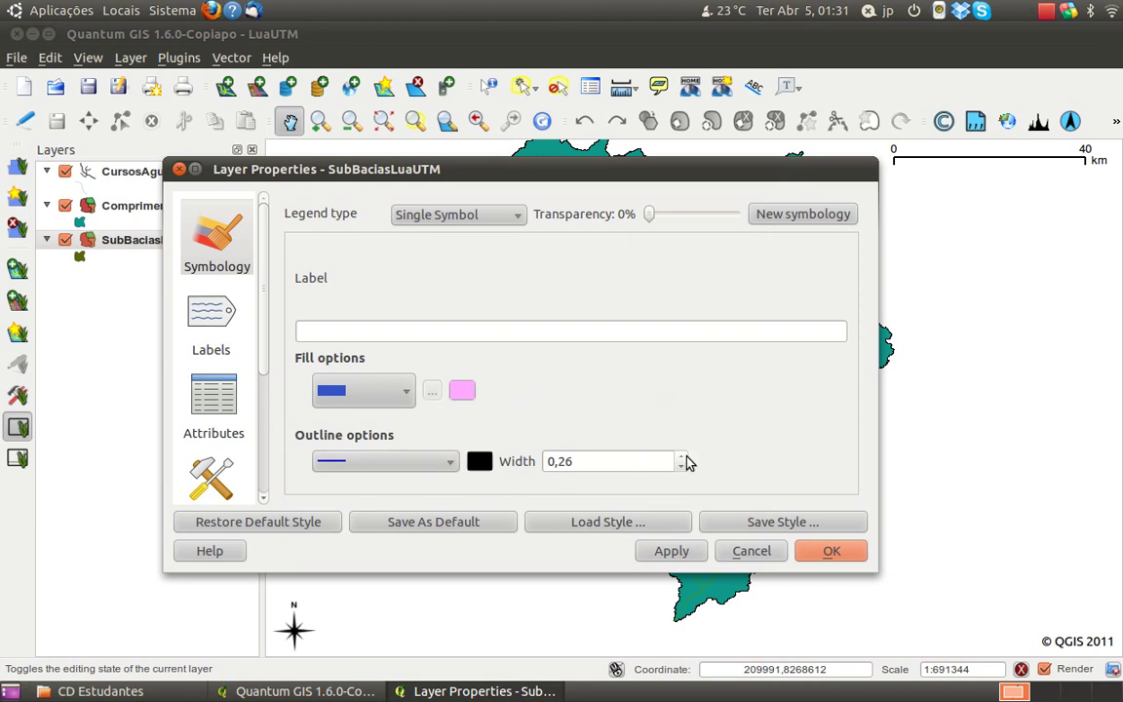
Set the SubBaciasLuaUTM outline width to 0,5 and confirm the layer properties.
{"action": "double_click", "coordinate": [645, 461]}
{"action": "left_click_drag", "start_coordinate": [584, 464], "coordinate": [560, 466]}
{"action": "type", "text": "5"}
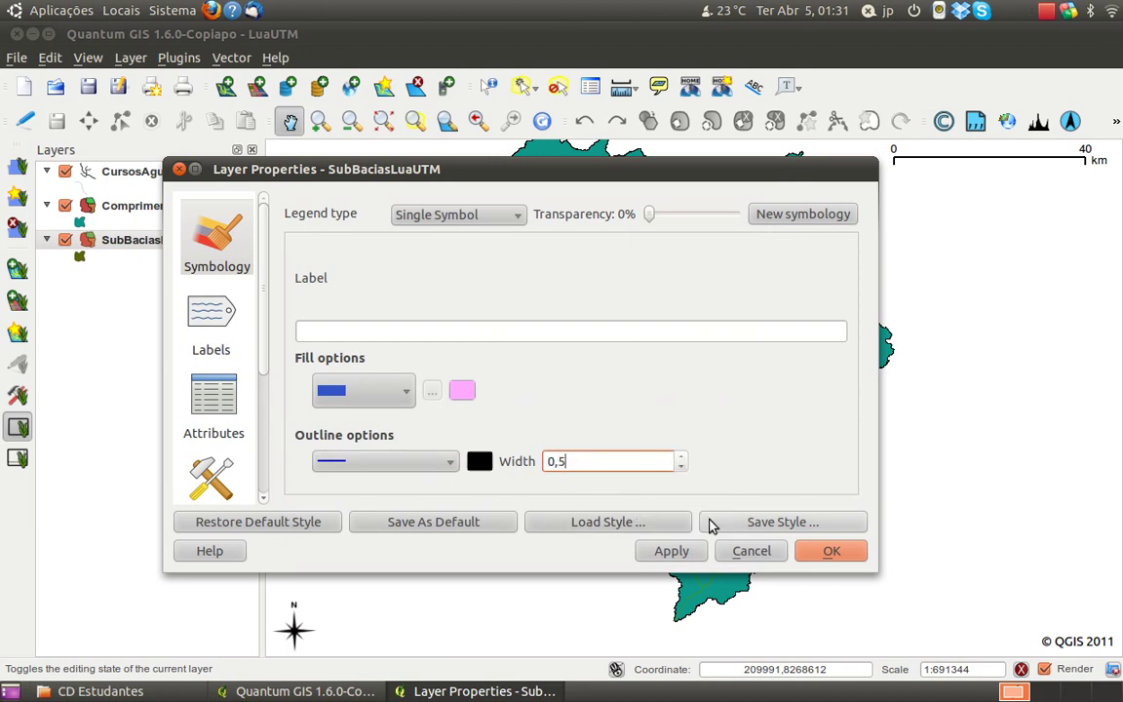
{"action": "left_click", "coordinate": [673, 552]}
{"action": "left_click_drag", "start_coordinate": [649, 185], "coordinate": [702, 226]}
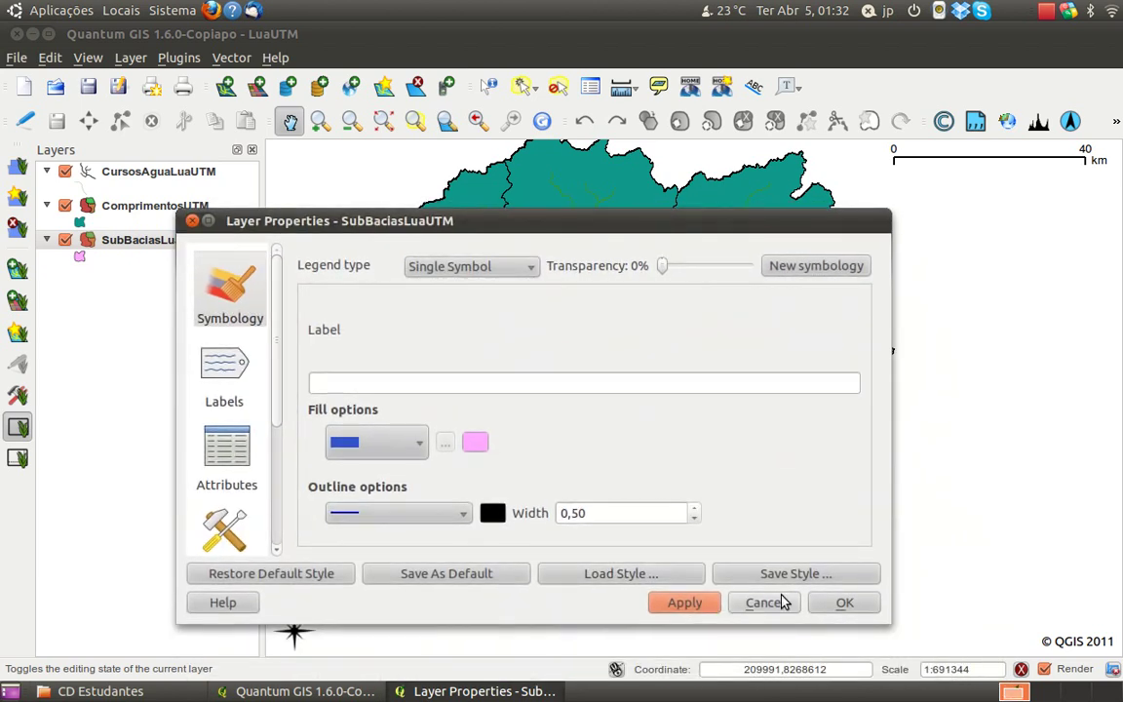
{"action": "left_click", "coordinate": [834, 604]}
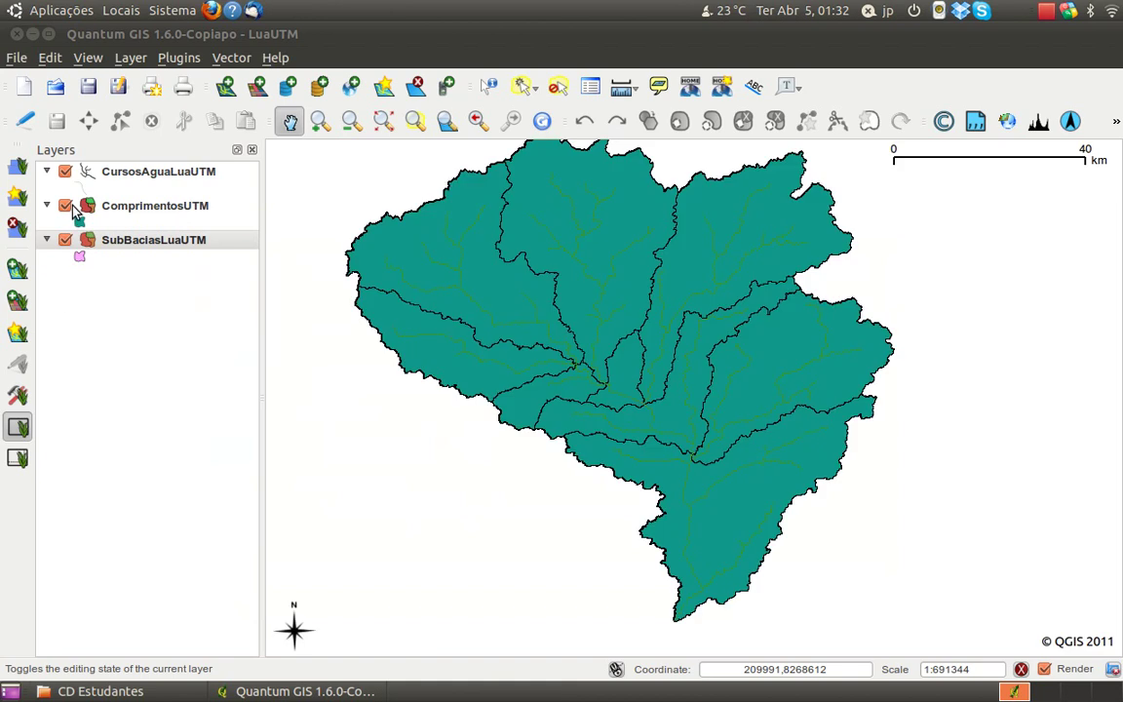
Hide the ComprimentosUTM layer and remove it from the project.
{"action": "left_click", "coordinate": [64, 207]}
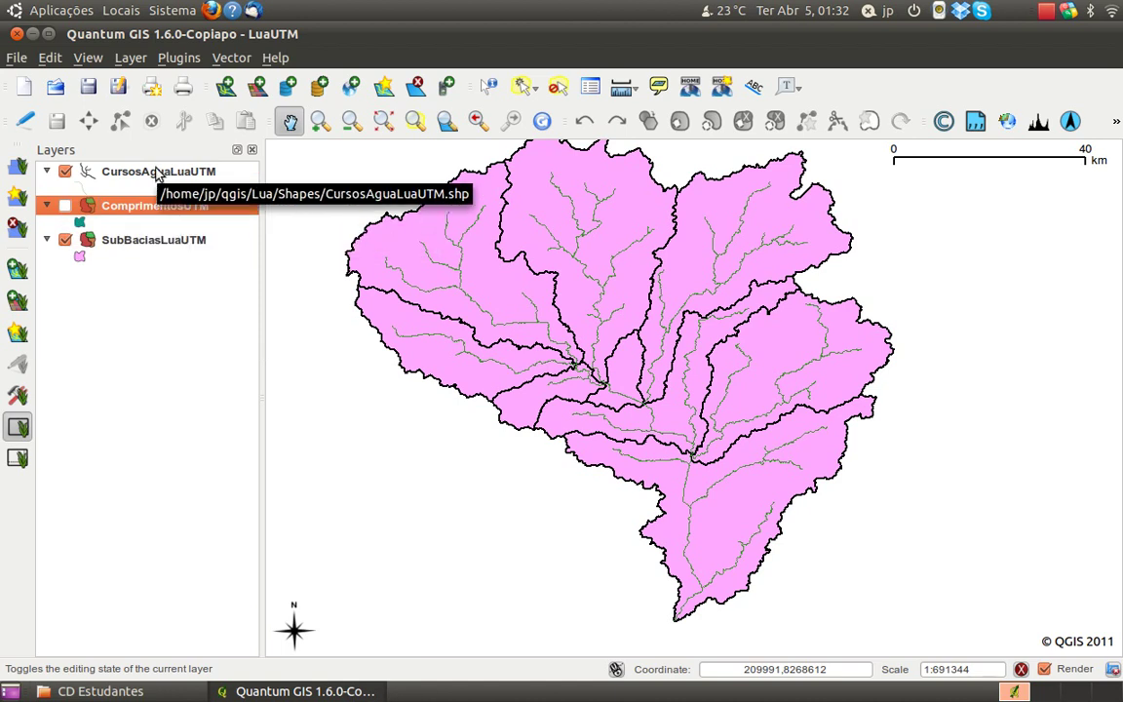
{"action": "right_click", "coordinate": [159, 208]}
{"action": "left_click", "coordinate": [215, 259]}
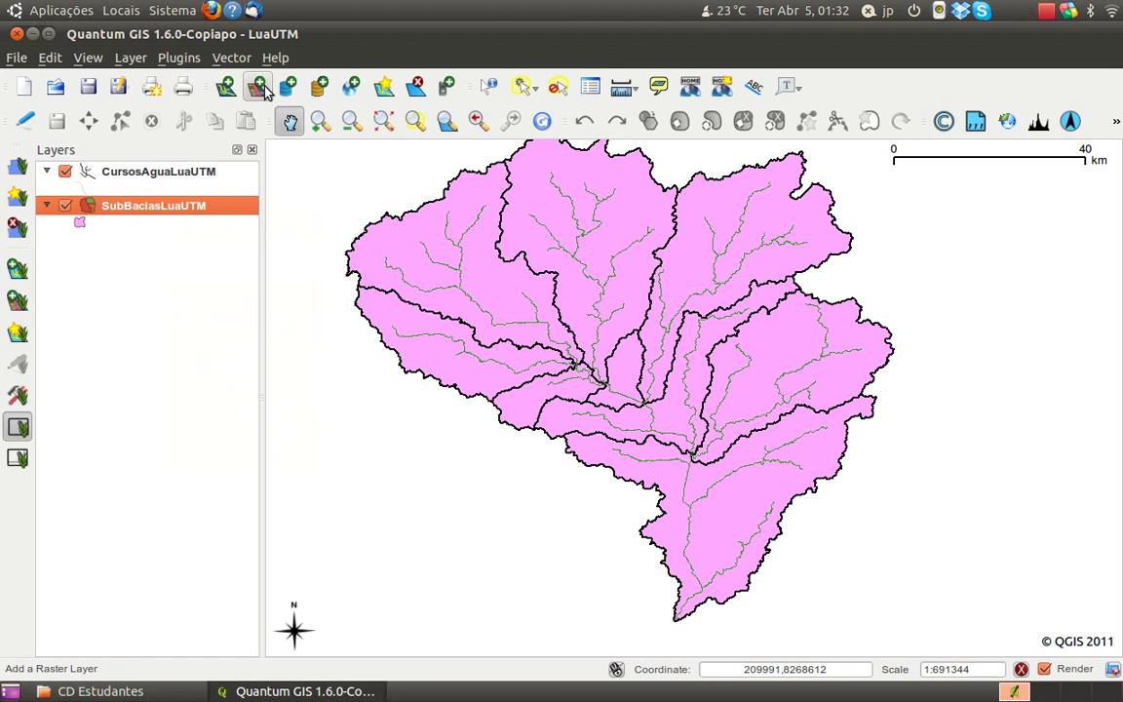
Add the vector layer CurvasNivel100UTM.shp from the Shapes folder and inspect the contour lines over the basin's southern part.
{"action": "left_click", "coordinate": [227, 88]}
{"action": "left_click", "coordinate": [716, 352]}
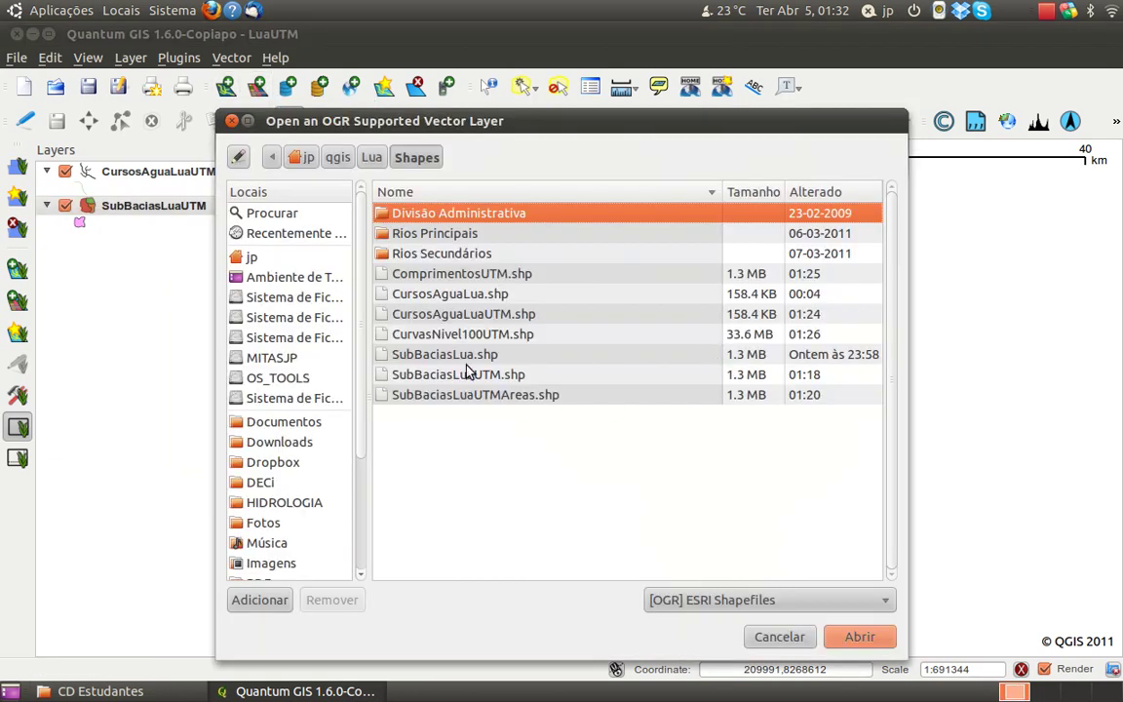
{"action": "left_click", "coordinate": [478, 336]}
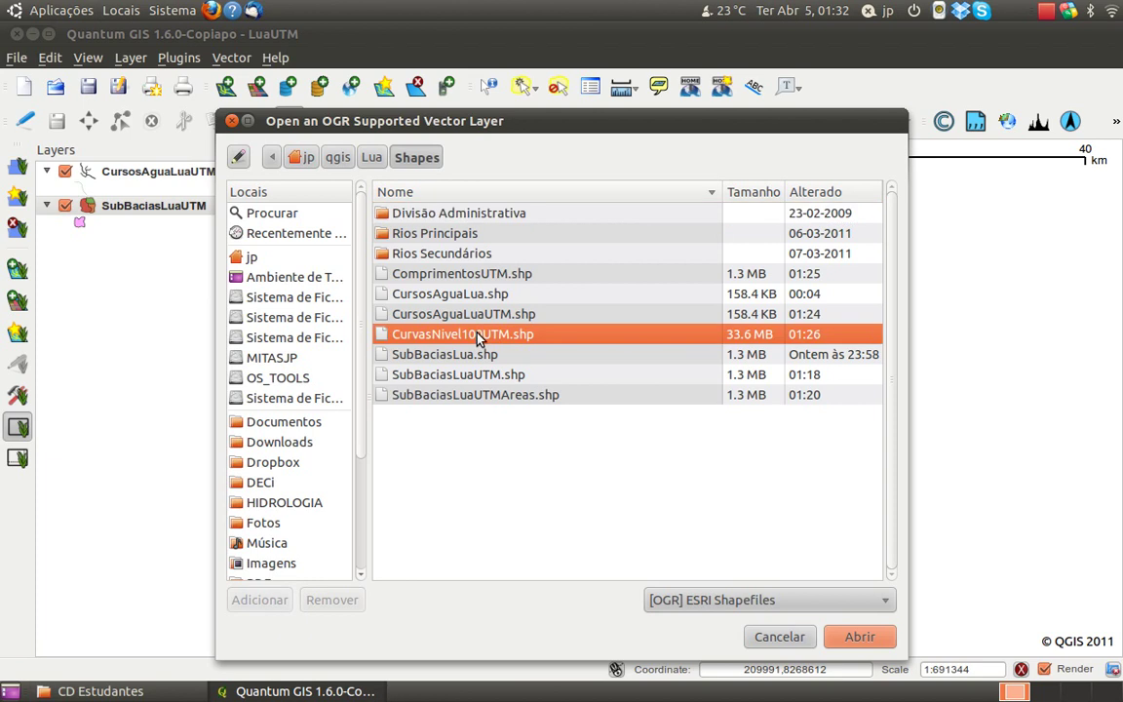
{"action": "left_click", "coordinate": [857, 638]}
{"action": "left_click", "coordinate": [734, 400]}
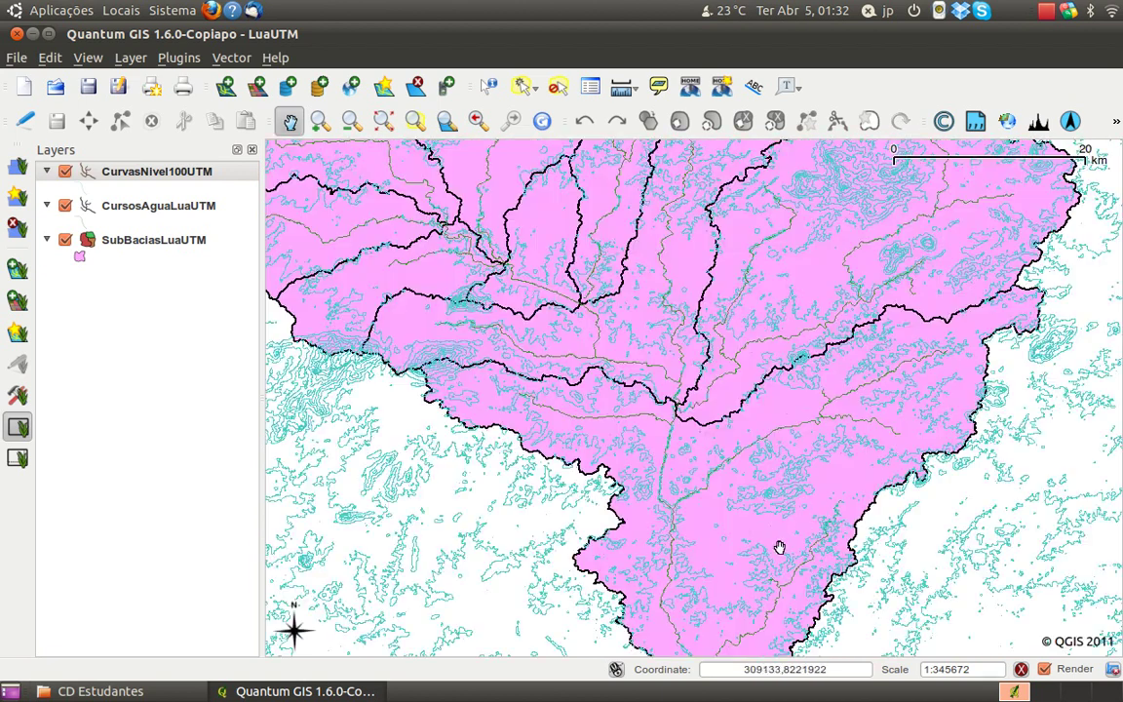
{"action": "left_click_drag", "start_coordinate": [783, 544], "coordinate": [757, 467]}
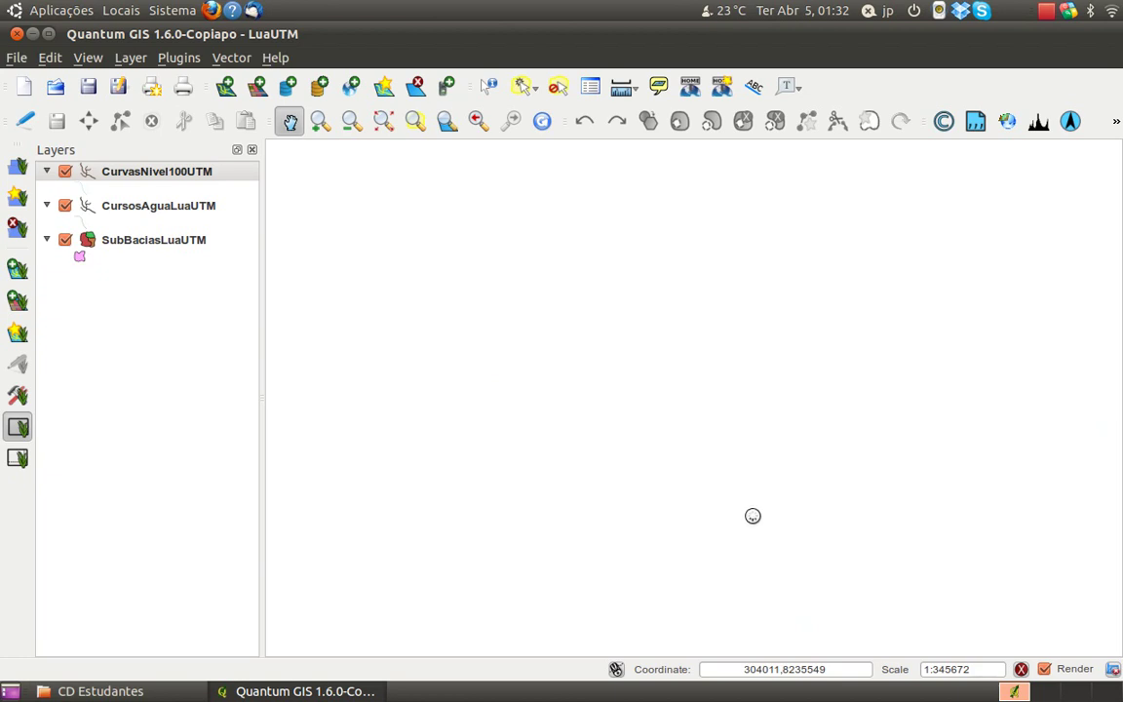
{"action": "scroll", "coordinate": [616, 586], "scroll_direction": "up", "scroll_amount": 1}
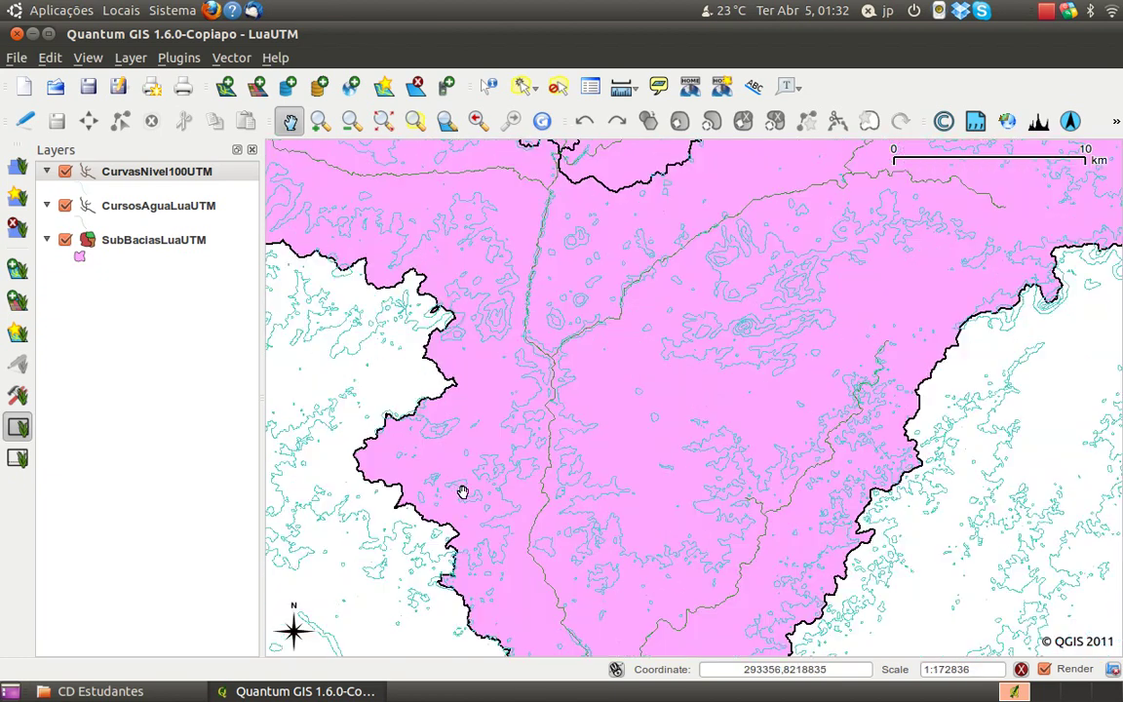
{"action": "scroll", "coordinate": [587, 474], "scroll_direction": "down", "scroll_amount": 1}
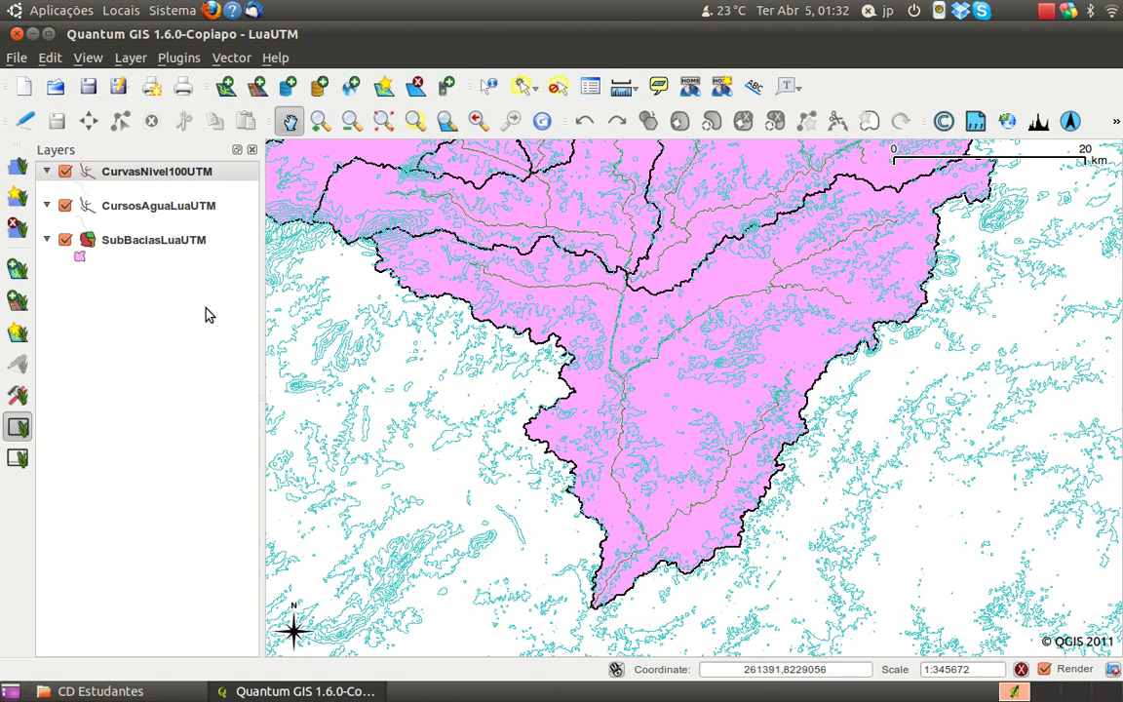
Set the outline colour of CursosAguaLuaUTM to dark blue in its layer symbology.
{"action": "left_click", "coordinate": [151, 215]}
{"action": "right_click", "coordinate": [148, 213]}
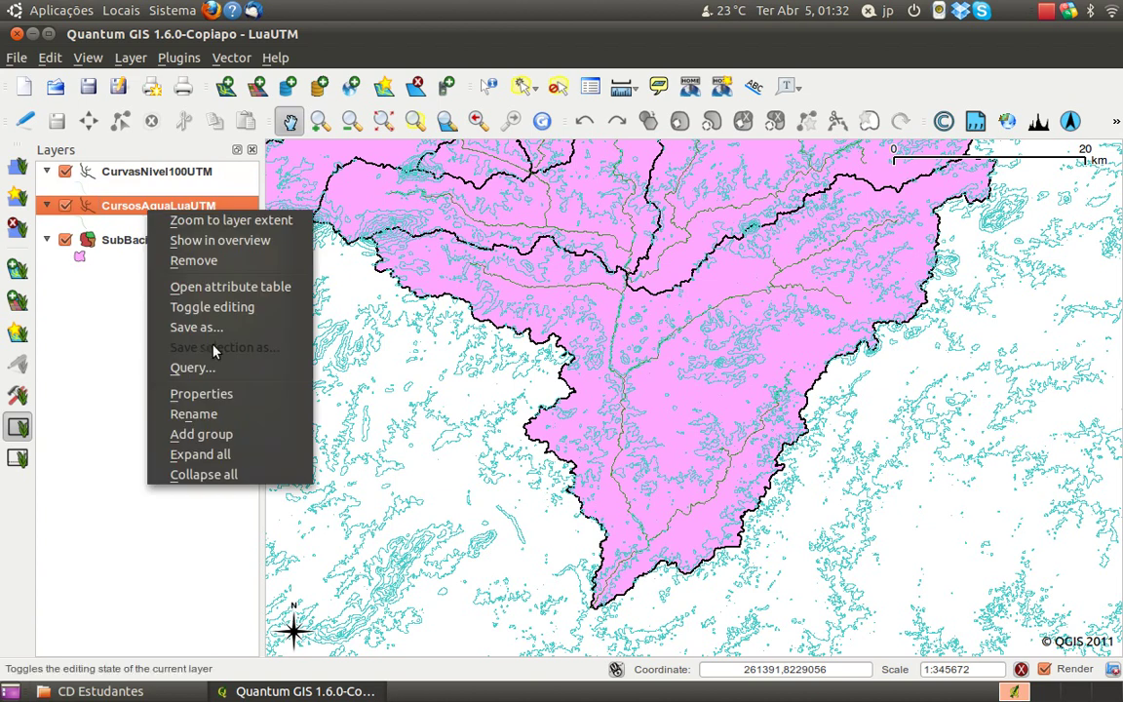
{"action": "left_click", "coordinate": [242, 394]}
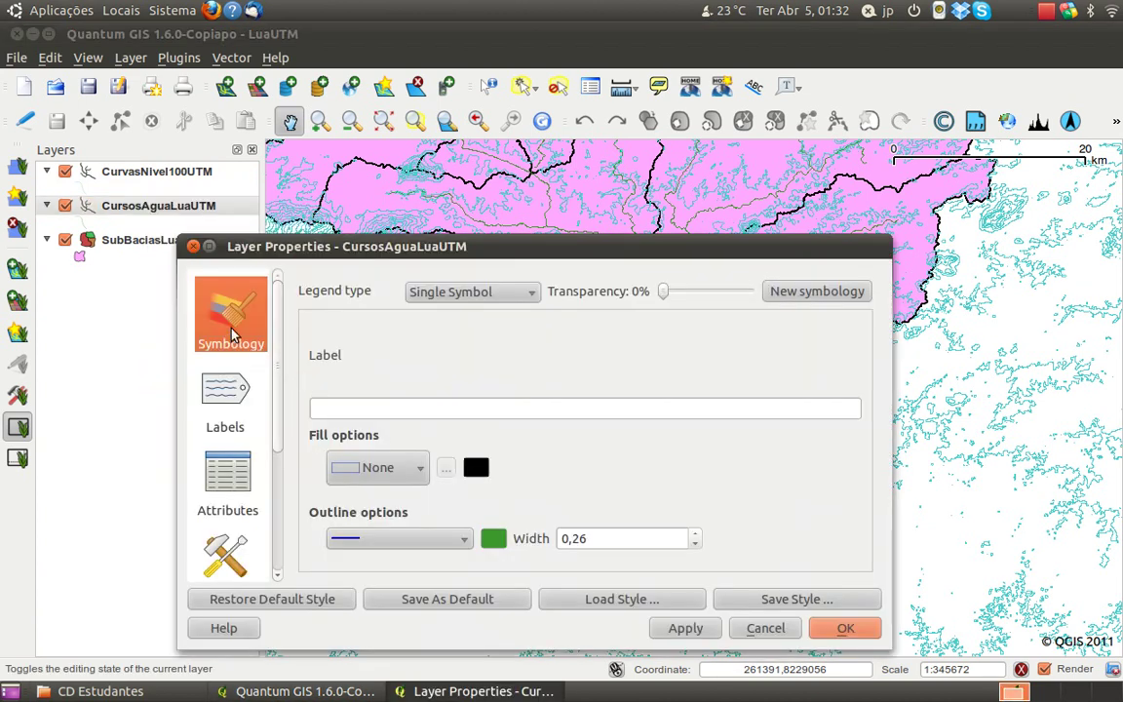
{"action": "left_click", "coordinate": [477, 470]}
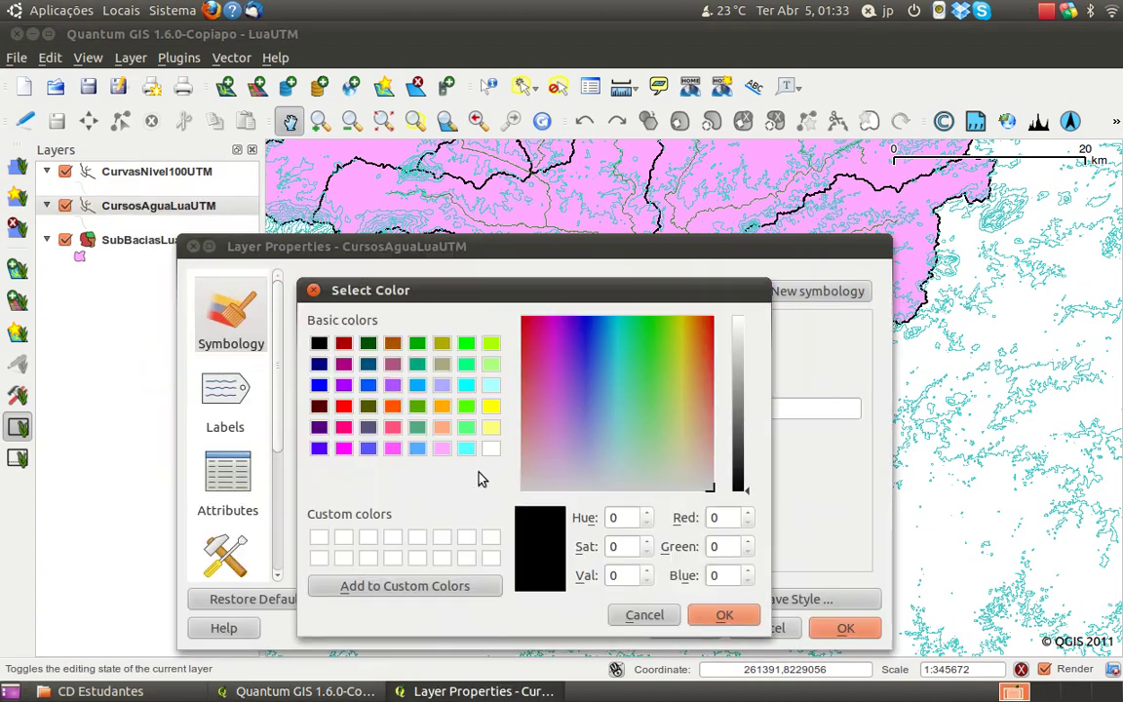
{"action": "left_click", "coordinate": [667, 615]}
{"action": "left_click", "coordinate": [468, 542]}
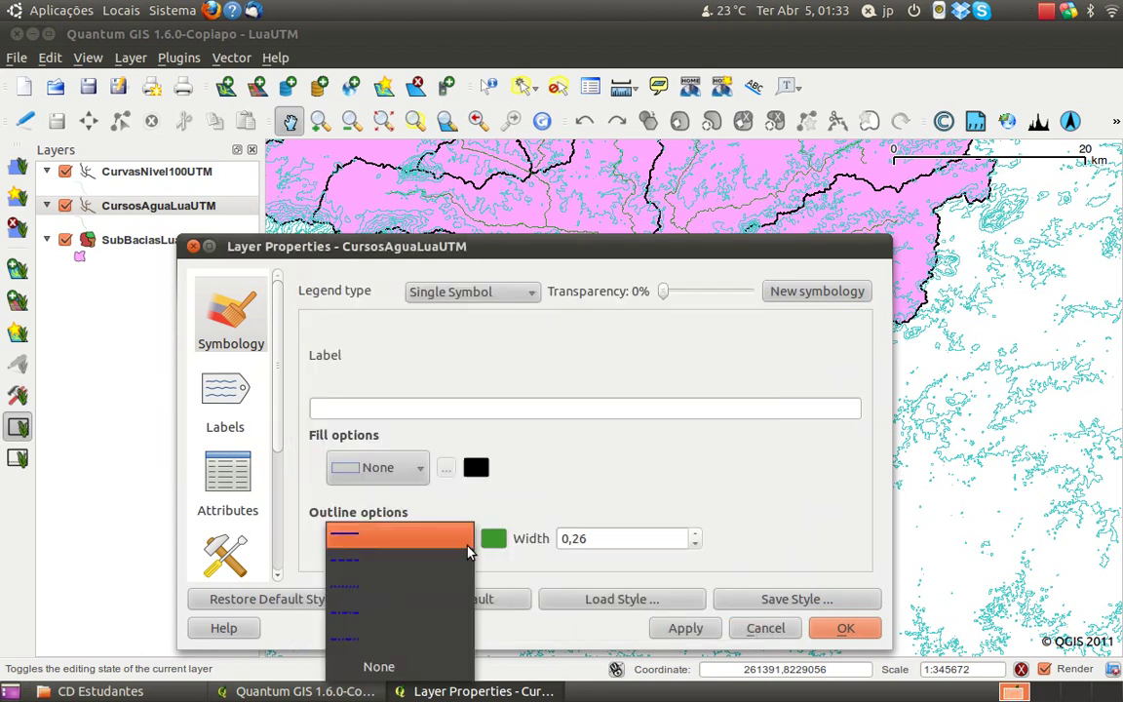
{"action": "left_click", "coordinate": [497, 541]}
{"action": "left_click", "coordinate": [498, 541]}
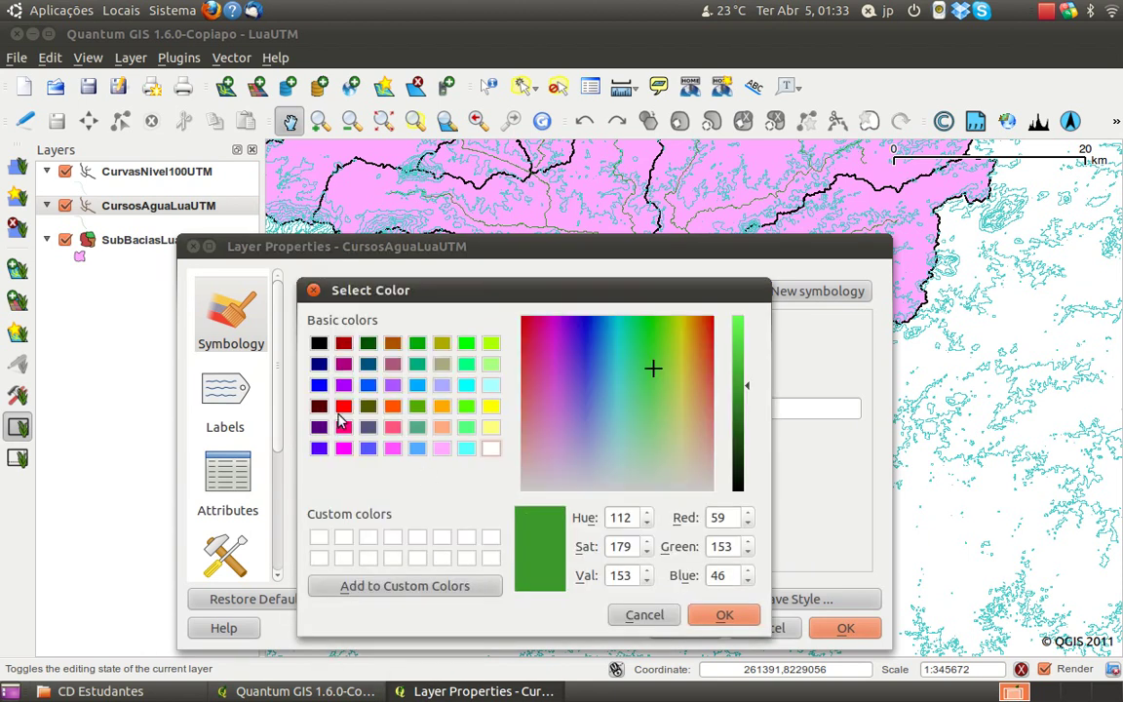
{"action": "left_click", "coordinate": [319, 366]}
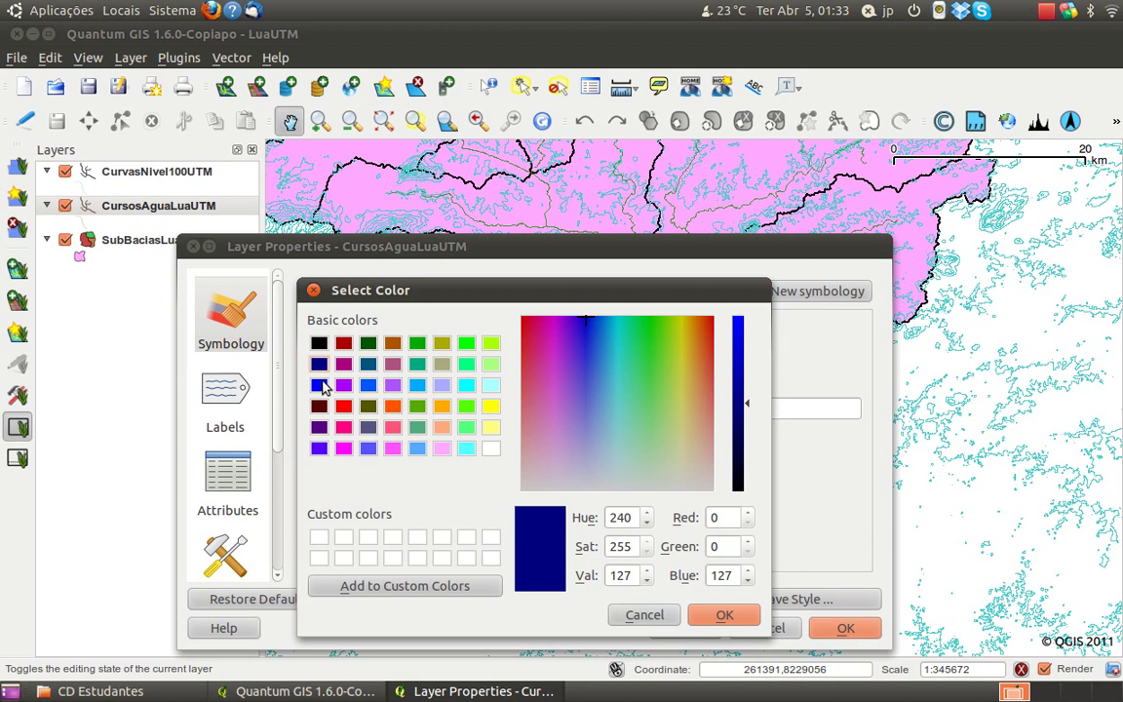
{"action": "left_click", "coordinate": [722, 614]}
Set the CursosAguaLuaUTM line width to 0,5 with a solid line style and confirm the layer properties.
{"action": "left_click_drag", "start_coordinate": [605, 539], "coordinate": [576, 536]}
{"action": "type", "text": "5"}
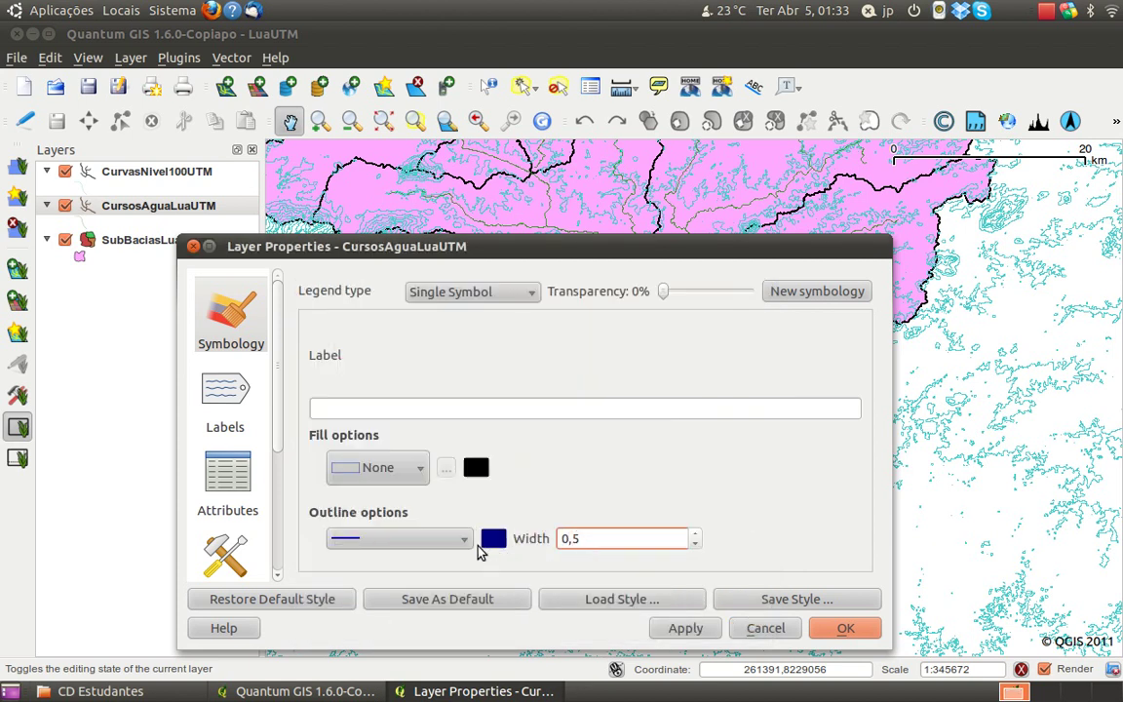
{"action": "left_click", "coordinate": [452, 542]}
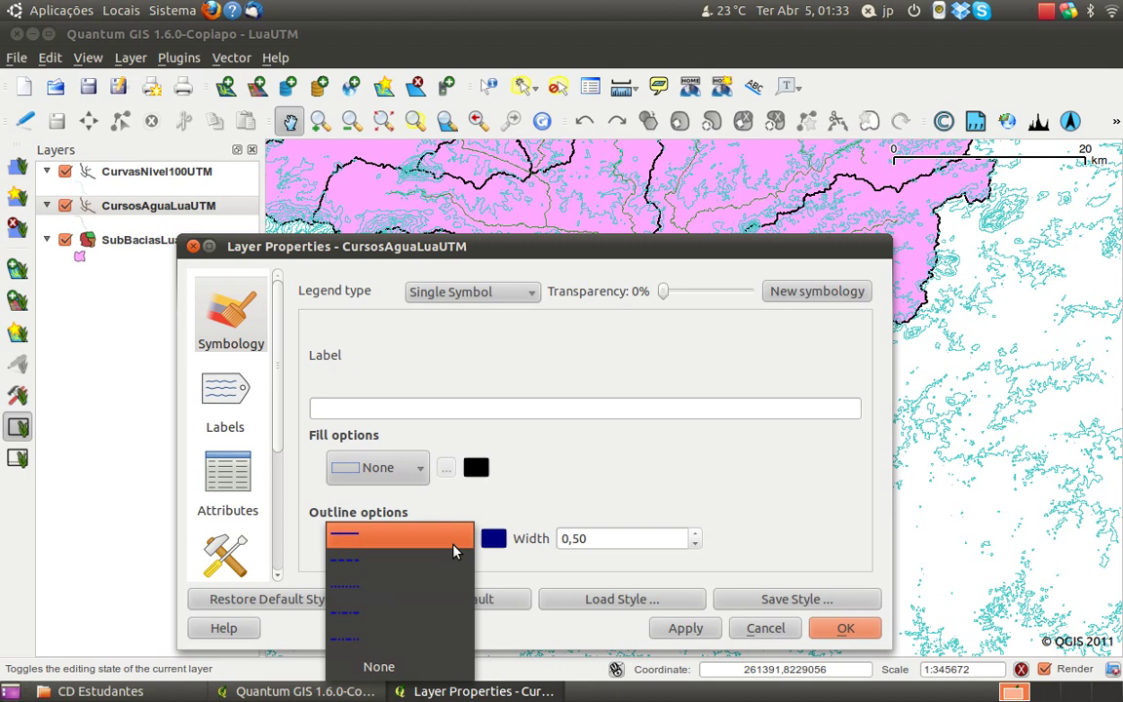
{"action": "left_click", "coordinate": [452, 546]}
{"action": "left_click", "coordinate": [846, 628]}
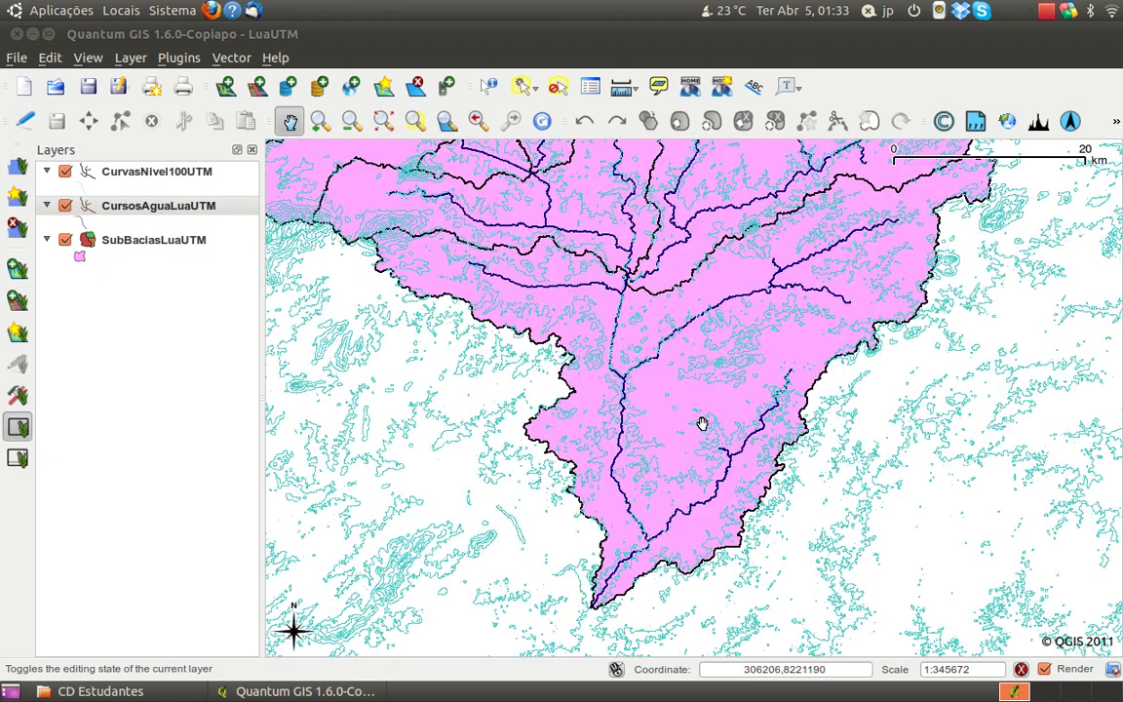
{"action": "left_click_drag", "start_coordinate": [702, 423], "coordinate": [709, 437]}
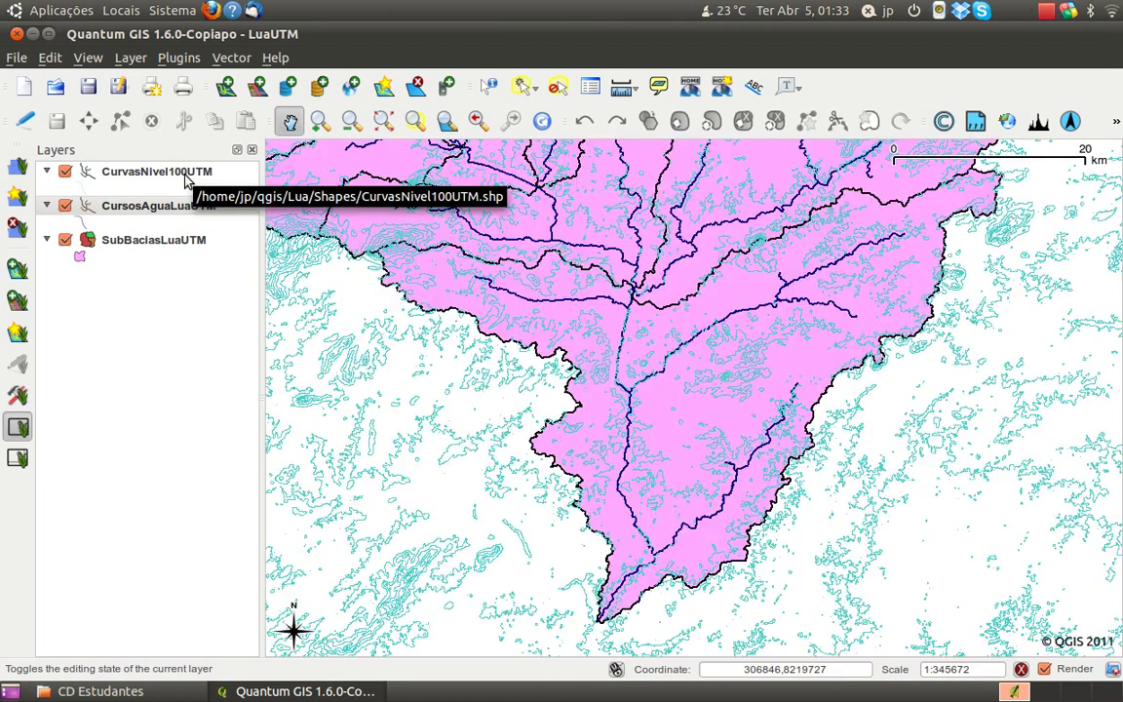
Reorder the layers with CursosAguaLuaUTM above SubBaciasLuaUTM and CurvasNivel100UTM at the bottom.
{"action": "left_click_drag", "start_coordinate": [192, 171], "coordinate": [164, 160]}
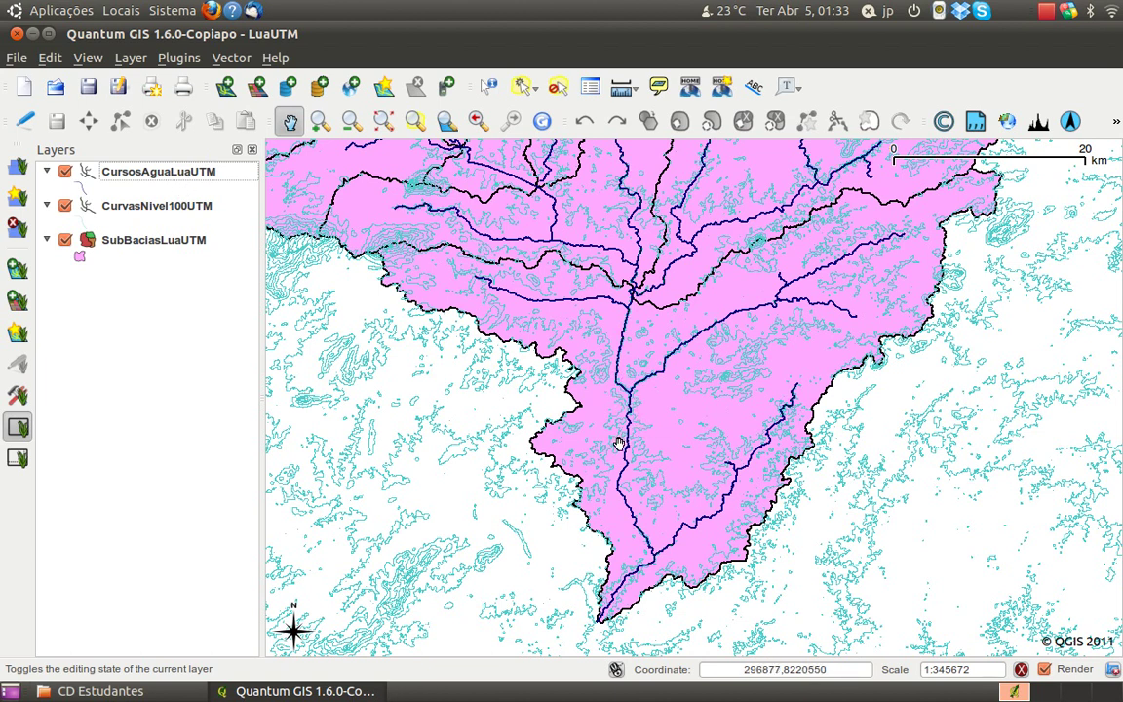
{"action": "left_click", "coordinate": [181, 210]}
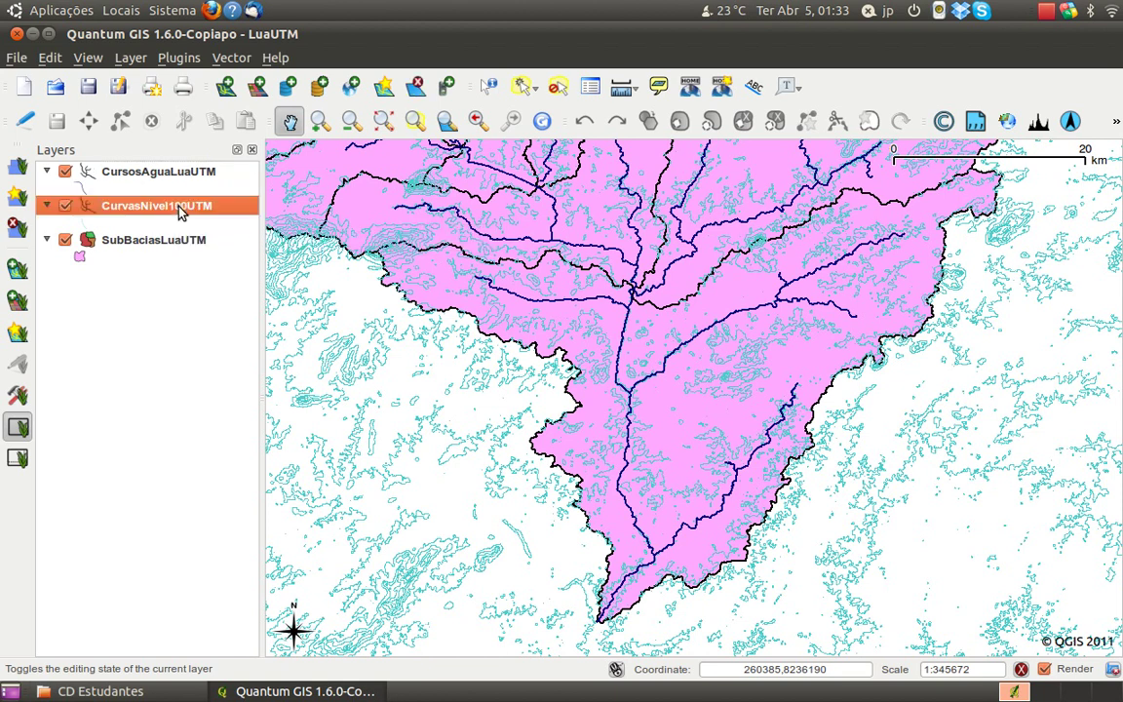
{"action": "left_click_drag", "start_coordinate": [179, 215], "coordinate": [180, 240]}
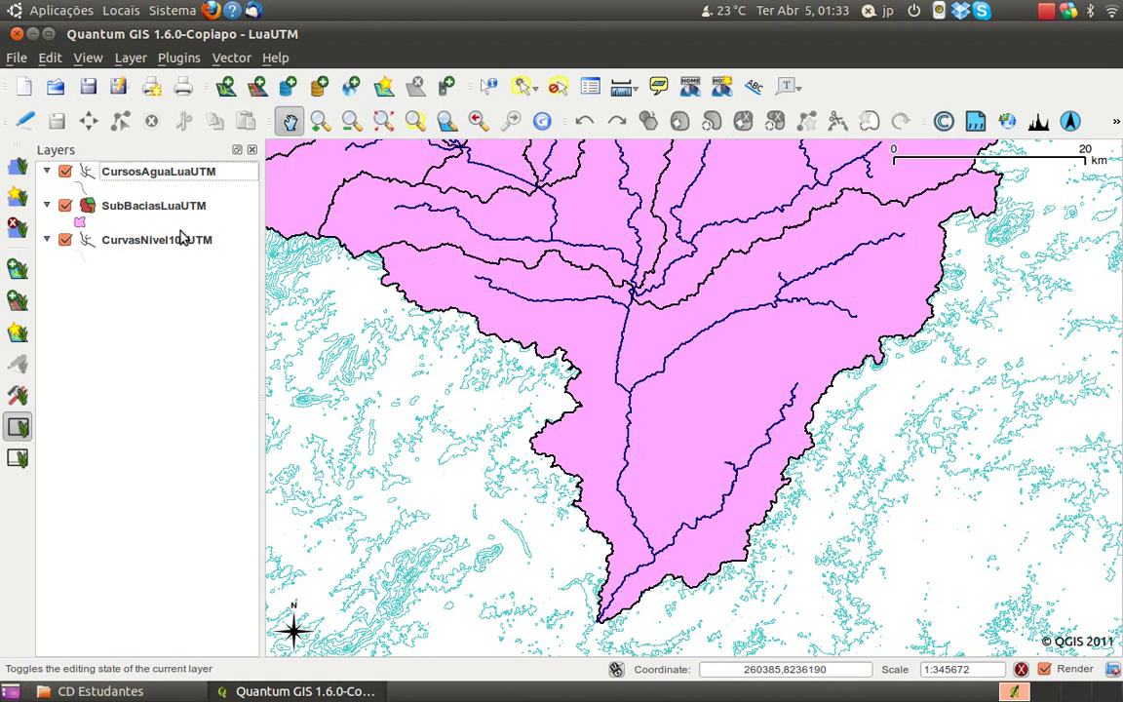
Set the transparency of SubBaciasLuaUTM to 60% and check the contour lines beneath it on the map.
{"action": "right_click", "coordinate": [171, 219]}
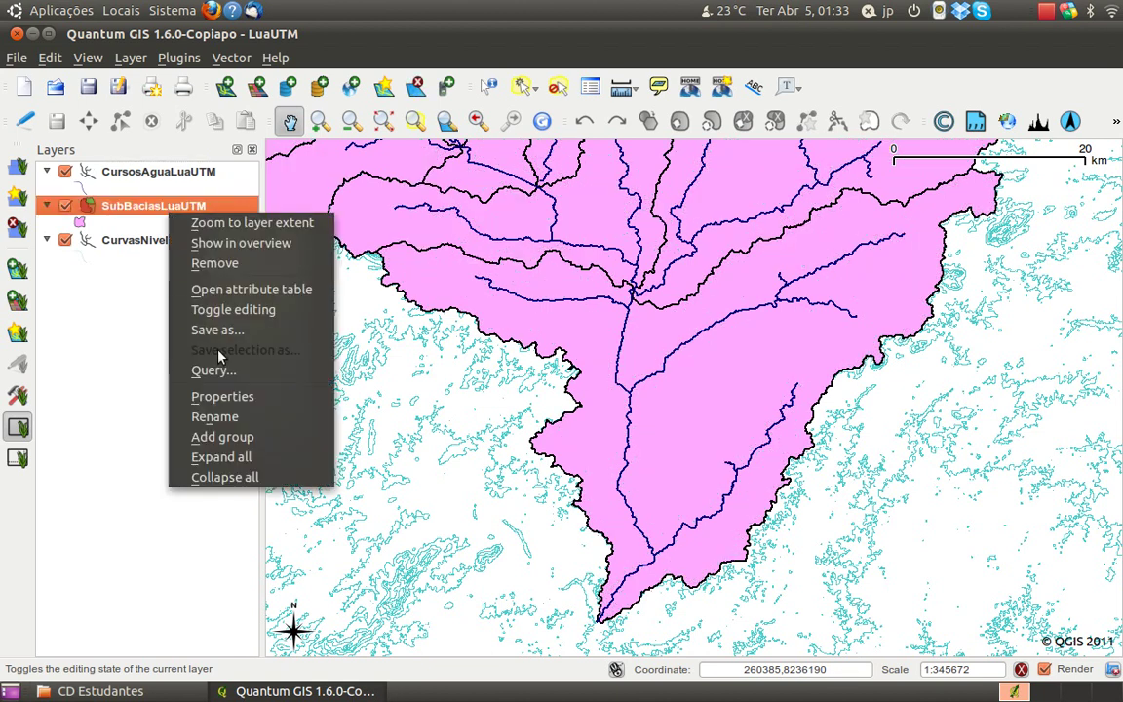
{"action": "left_click", "coordinate": [258, 397]}
{"action": "left_click_drag", "start_coordinate": [709, 323], "coordinate": [723, 326]}
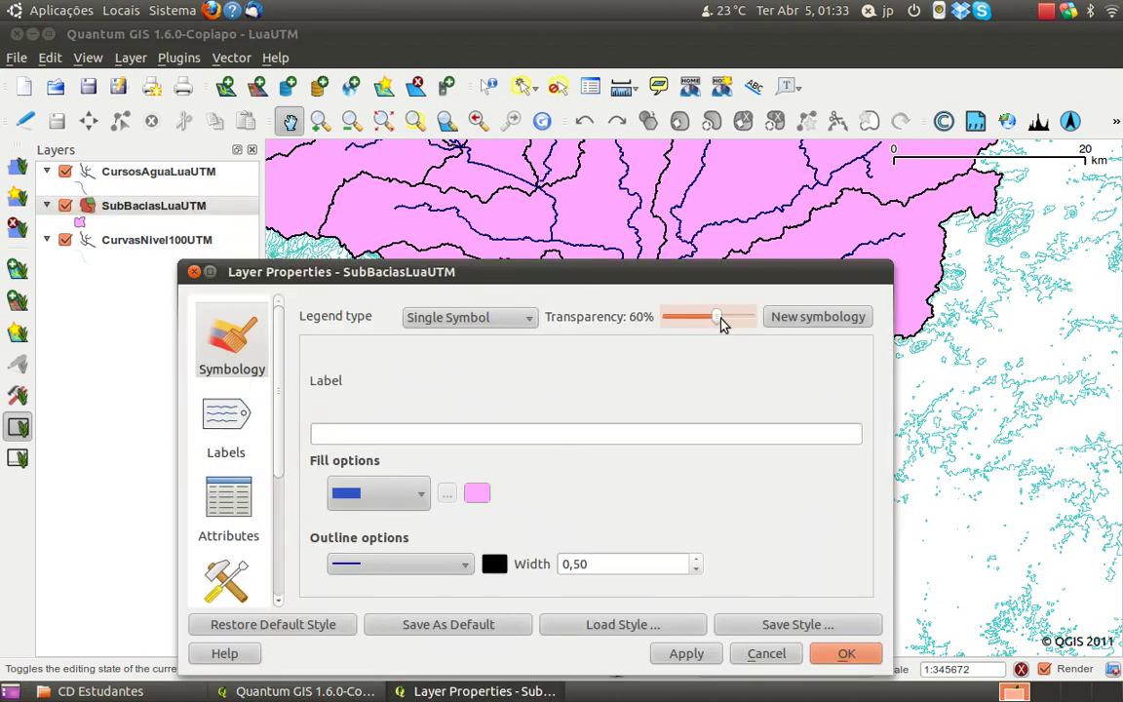
{"action": "left_click", "coordinate": [835, 653]}
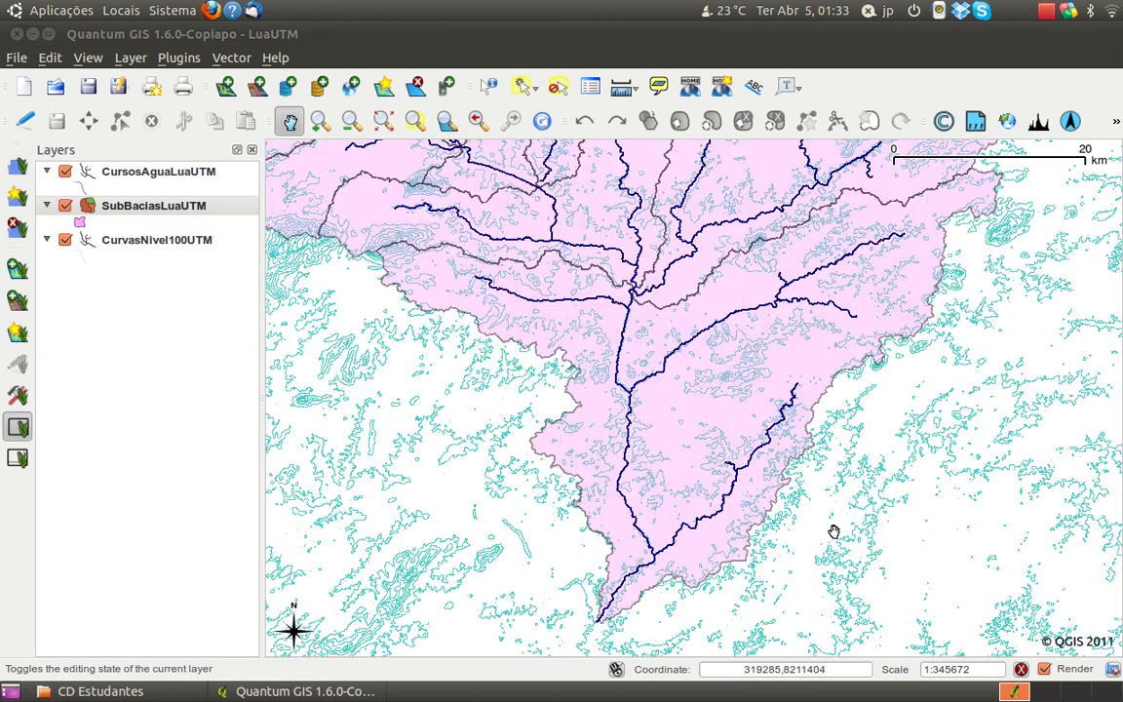
{"action": "left_click_drag", "start_coordinate": [833, 534], "coordinate": [801, 521]}
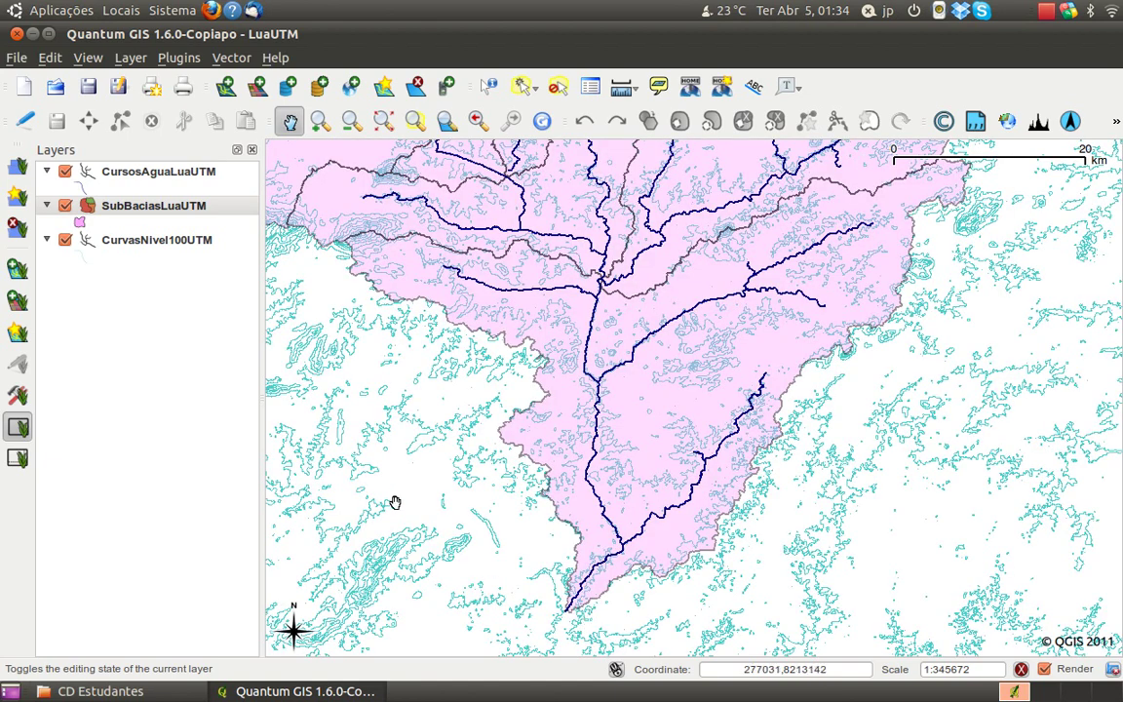
{"action": "left_click_drag", "start_coordinate": [535, 393], "coordinate": [545, 424]}
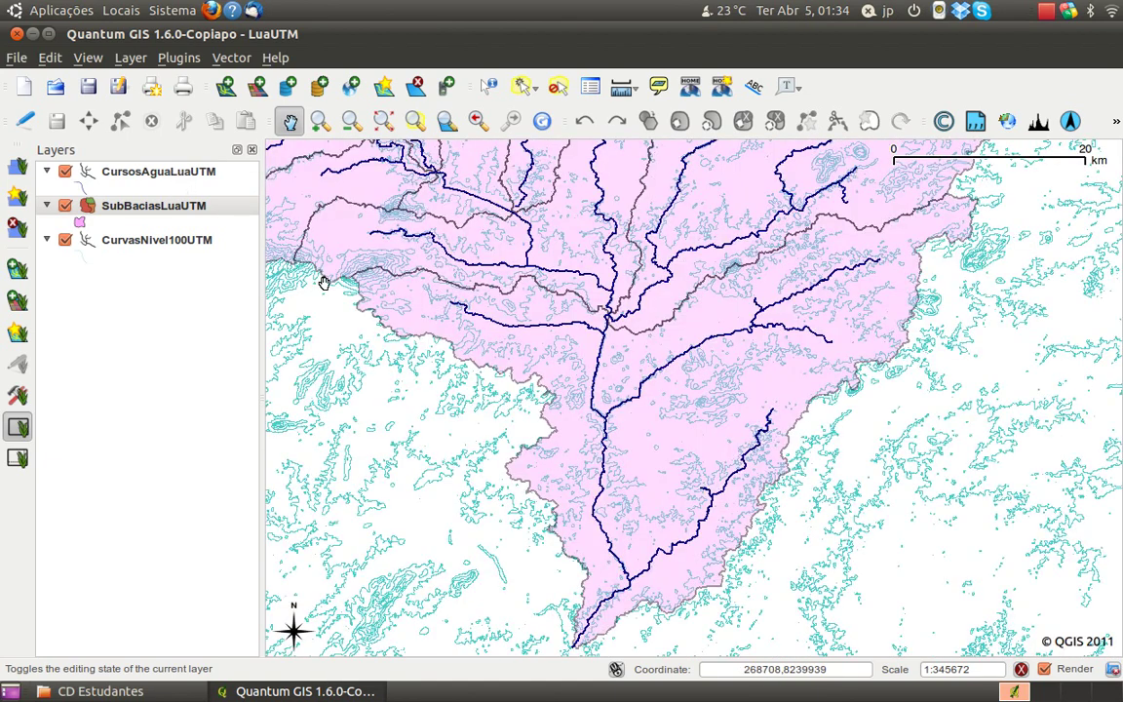
{"action": "left_click", "coordinate": [159, 212]}
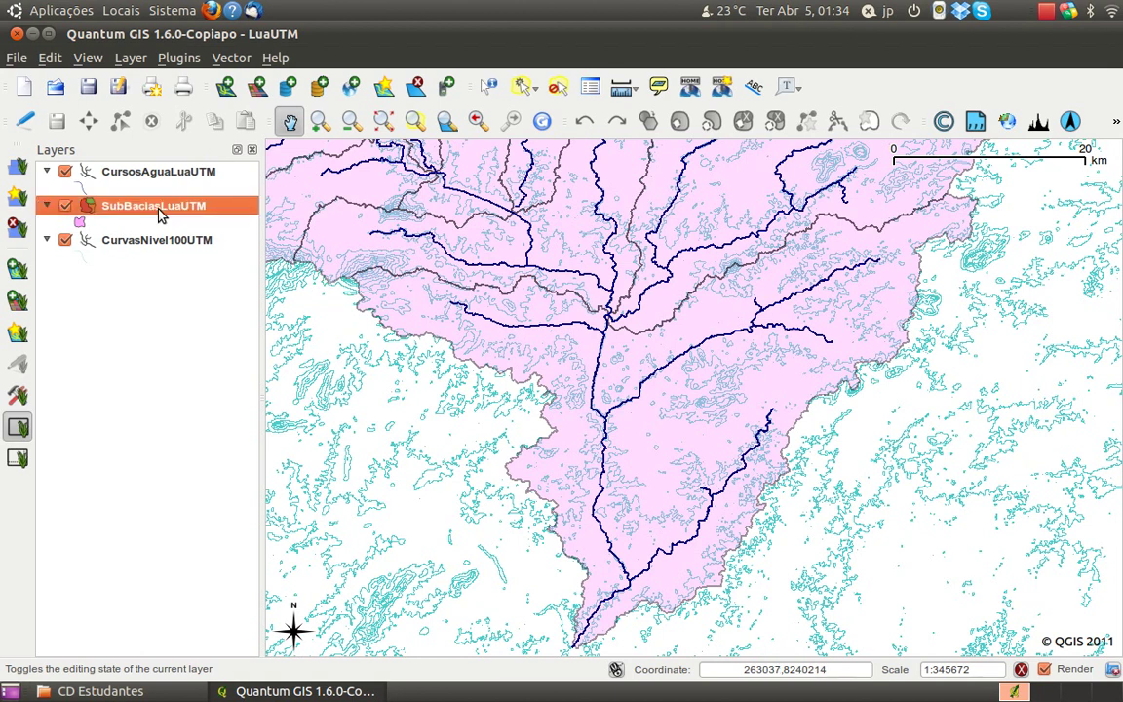
Open the attribute table of SubBaciasLuaUTM, enable editing on it and check the highlighted sub-basin outlines on the map.
{"action": "right_click", "coordinate": [159, 213]}
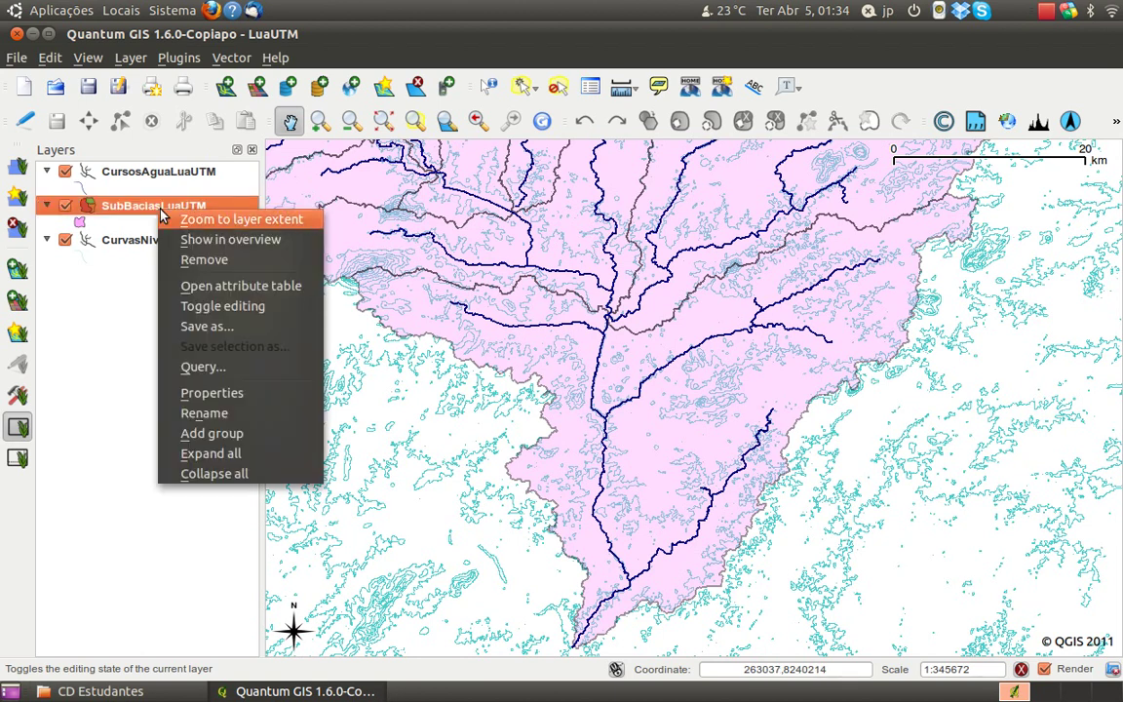
{"action": "left_click", "coordinate": [246, 295]}
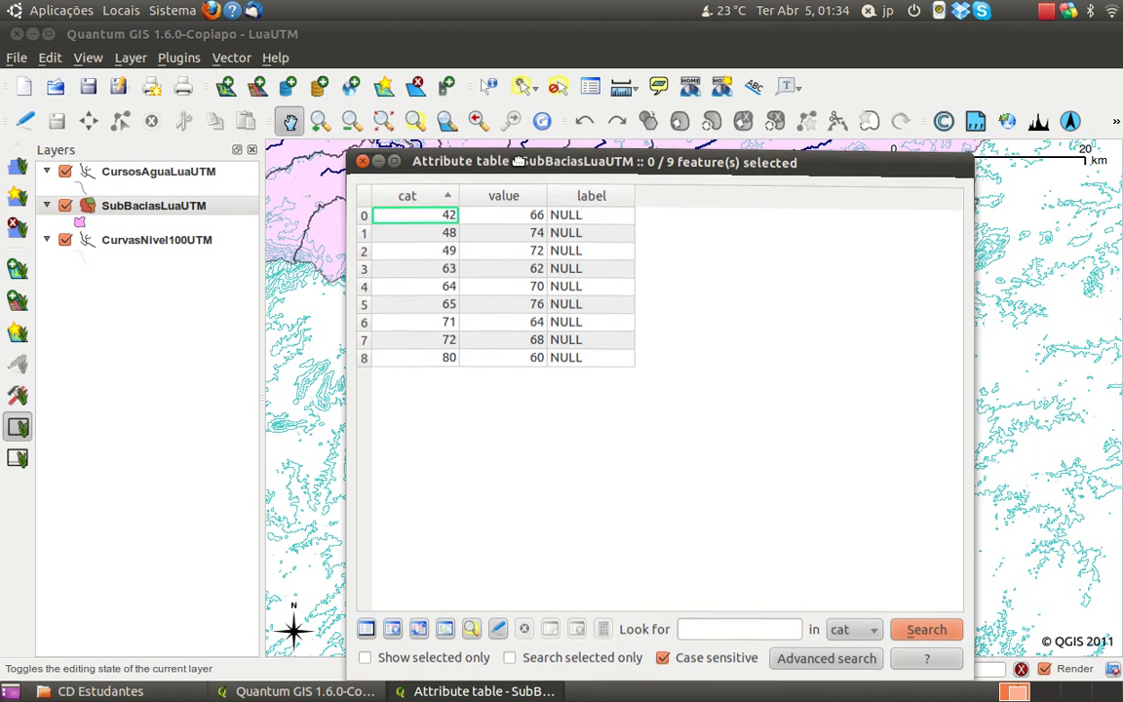
{"action": "left_click_drag", "start_coordinate": [516, 165], "coordinate": [513, 134]}
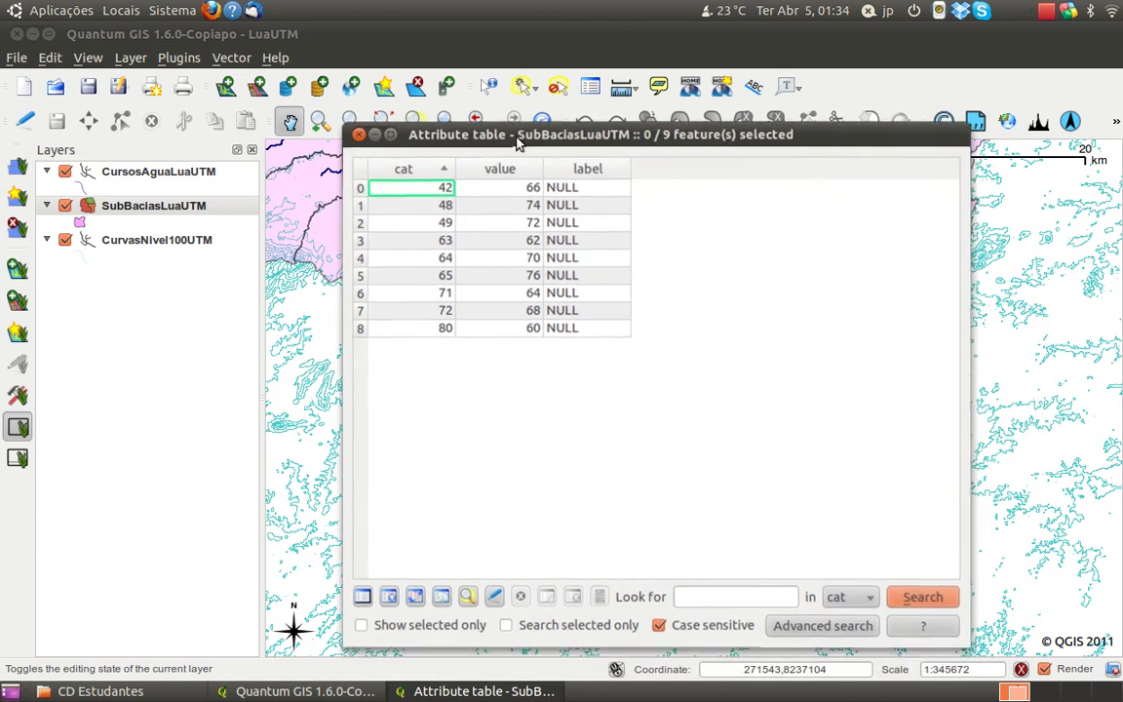
{"action": "left_click", "coordinate": [495, 599]}
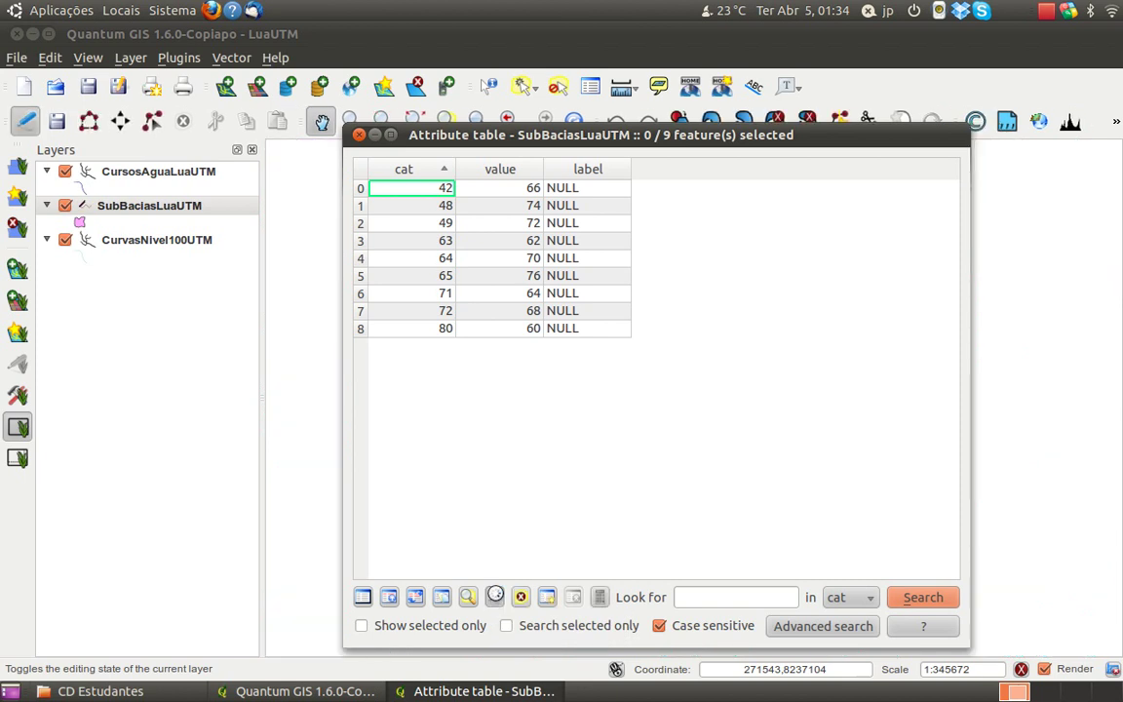
{"action": "left_click_drag", "start_coordinate": [534, 135], "coordinate": [804, 571]}
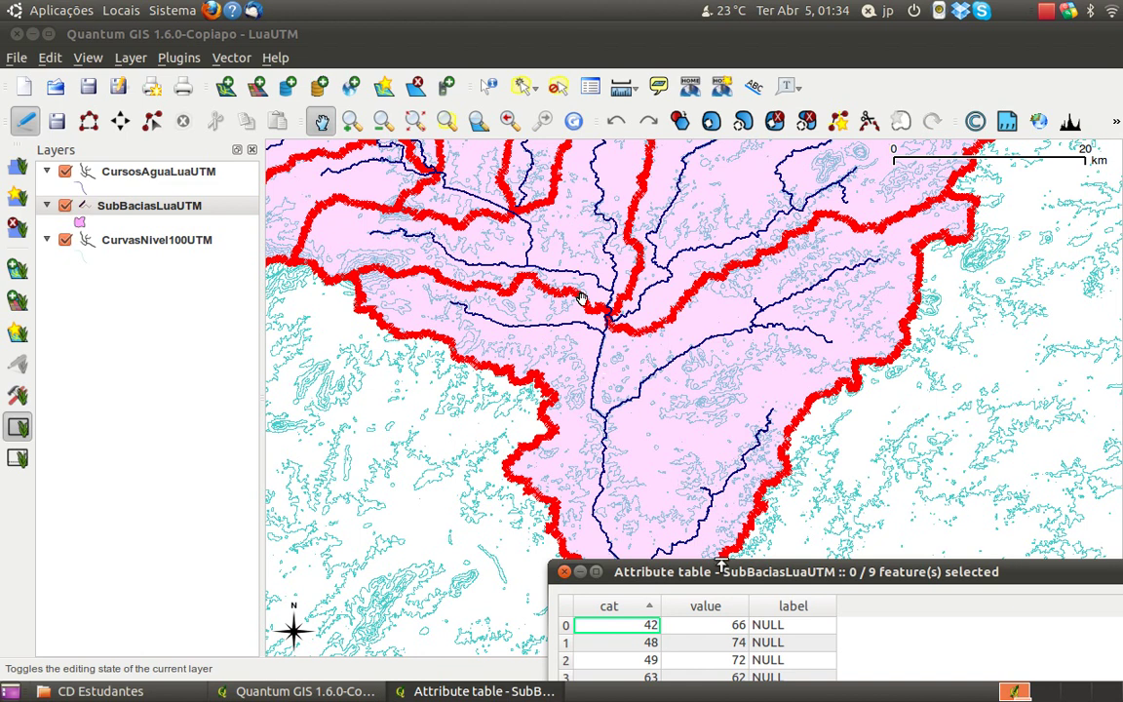
{"action": "left_click_drag", "start_coordinate": [749, 572], "coordinate": [488, 93]}
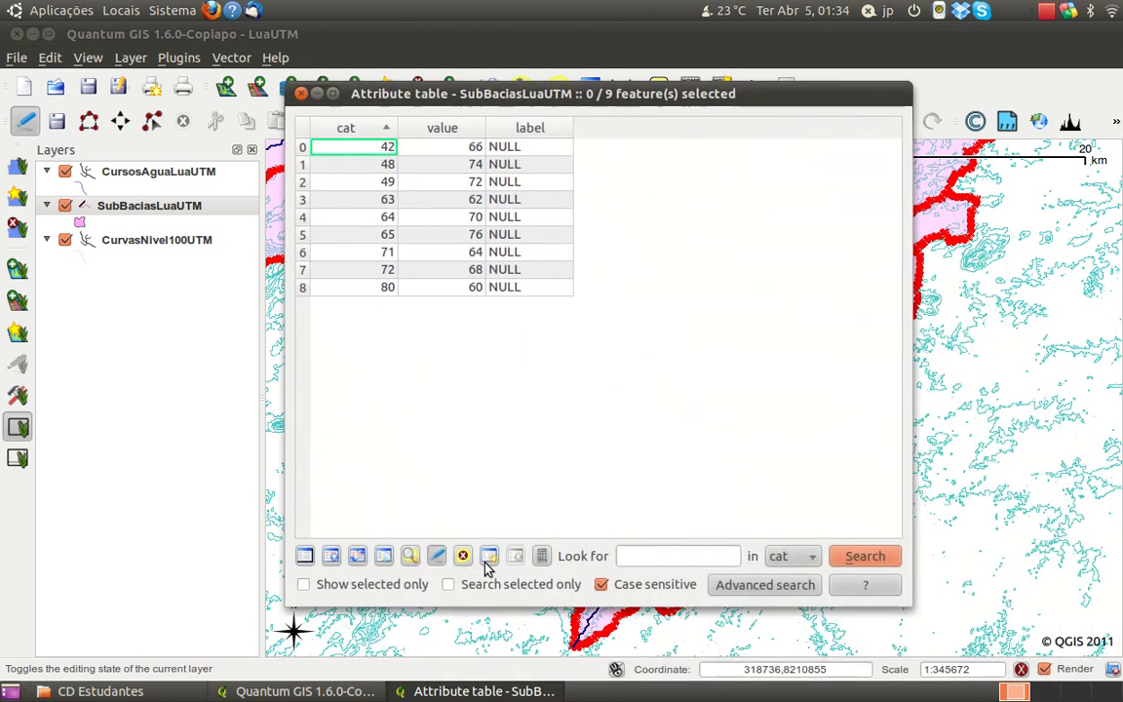
Set up a new field named Area with type Decimal number (real) in the field calculator.
{"action": "left_click", "coordinate": [542, 558]}
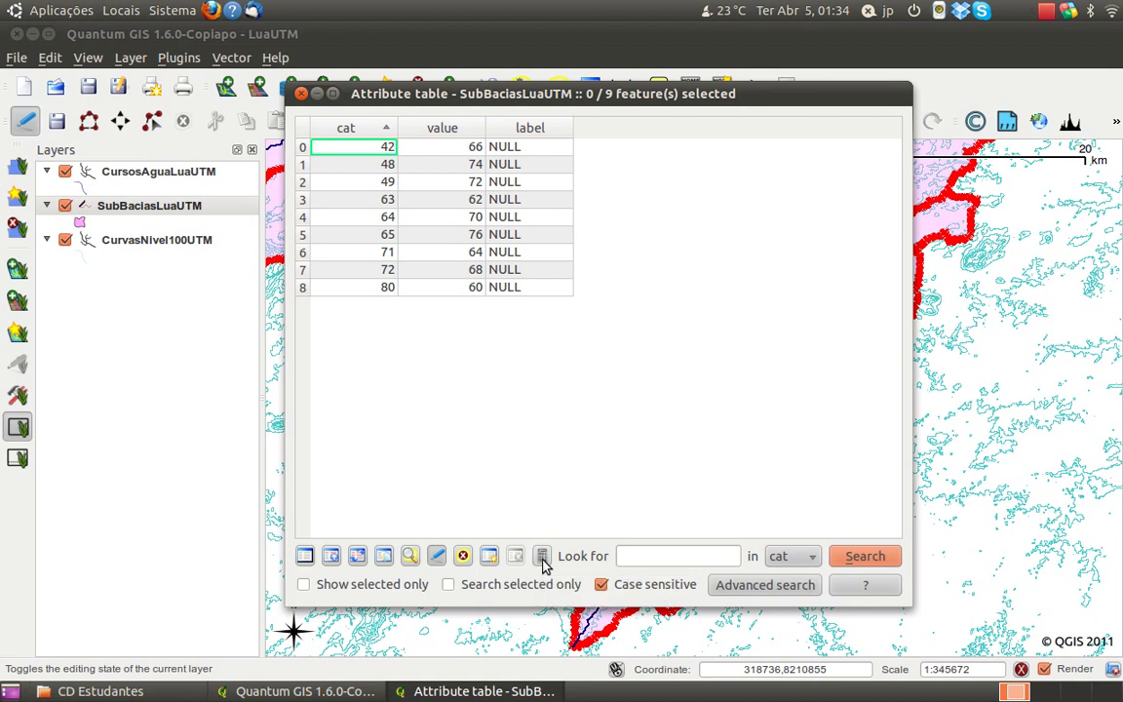
{"action": "left_click_drag", "start_coordinate": [404, 56], "coordinate": [431, 159]}
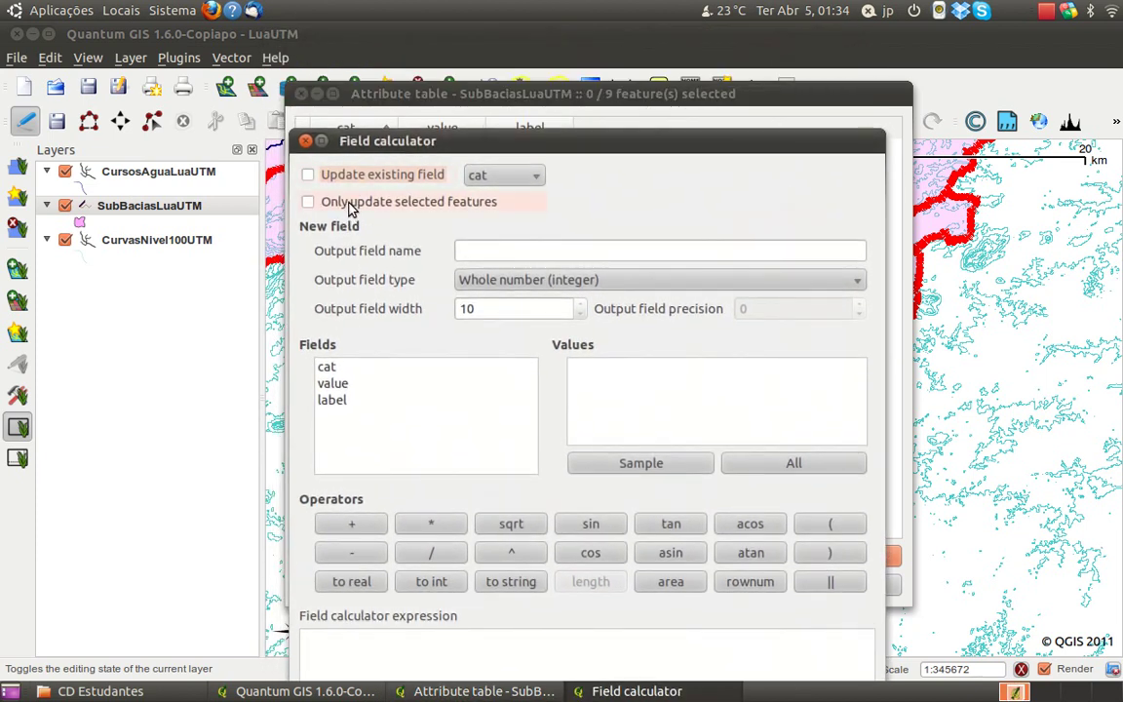
{"action": "left_click", "coordinate": [522, 178]}
{"action": "left_click", "coordinate": [522, 175]}
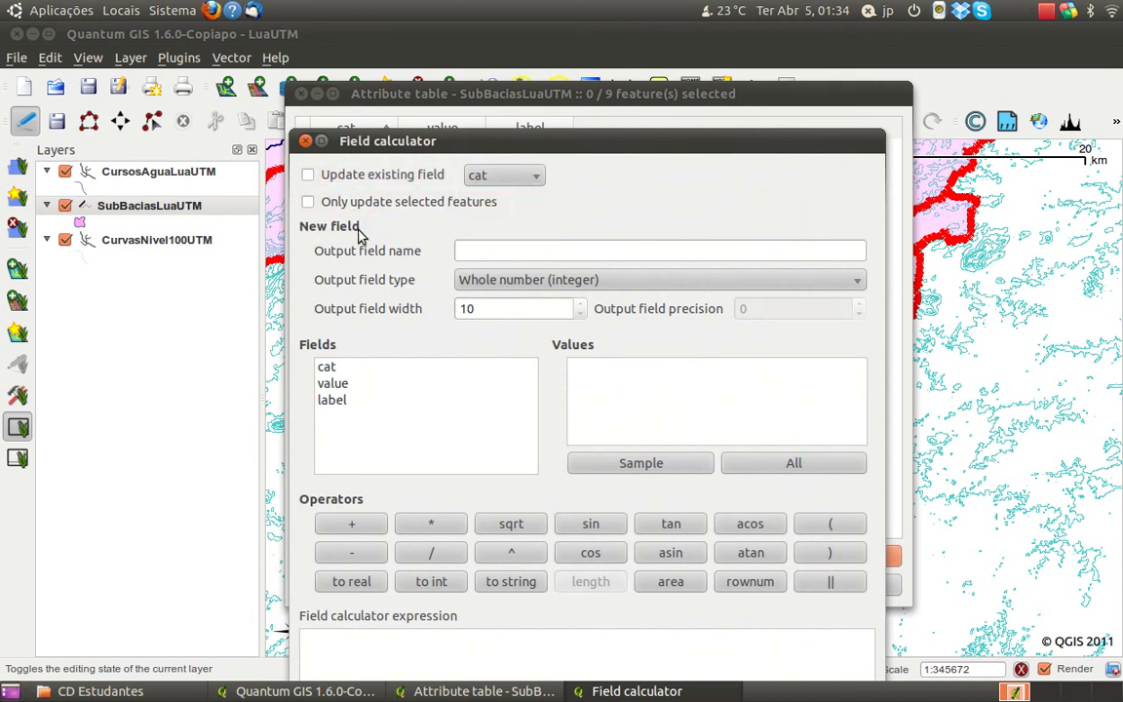
{"action": "left_click", "coordinate": [471, 251]}
{"action": "type", "text": "Area"}
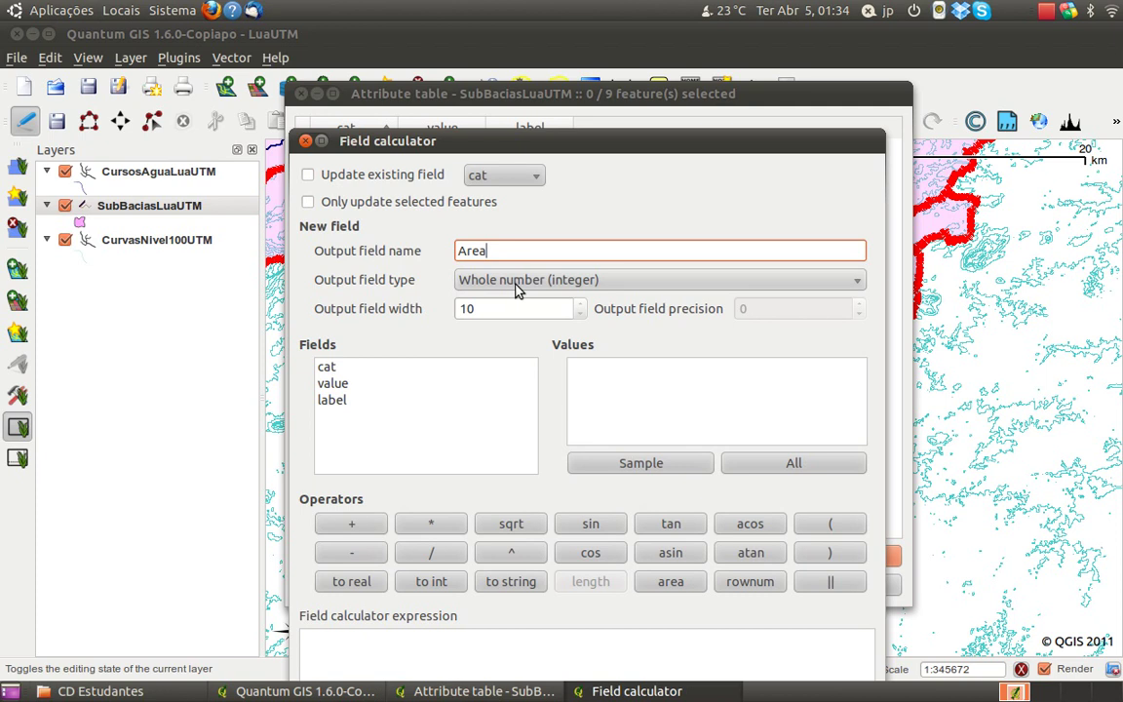
{"action": "left_click", "coordinate": [527, 283]}
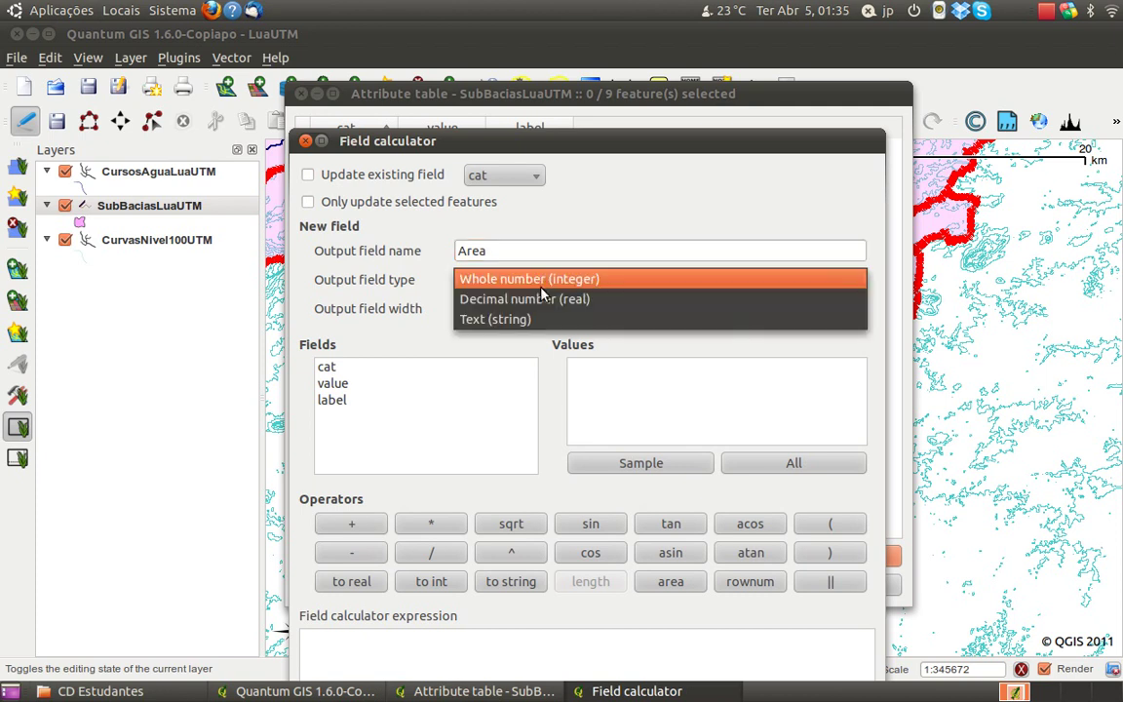
{"action": "left_click", "coordinate": [547, 308]}
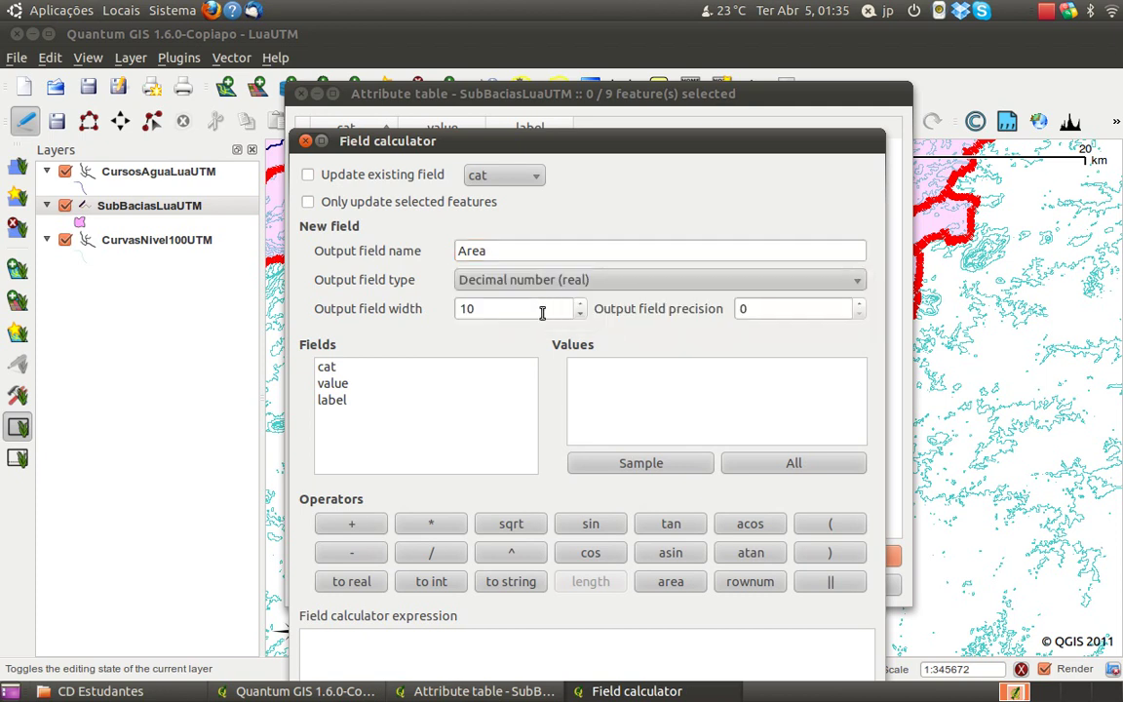
Set the new Area field's output width to 12 and its precision to 4.
{"action": "left_click_drag", "start_coordinate": [504, 315], "coordinate": [461, 304]}
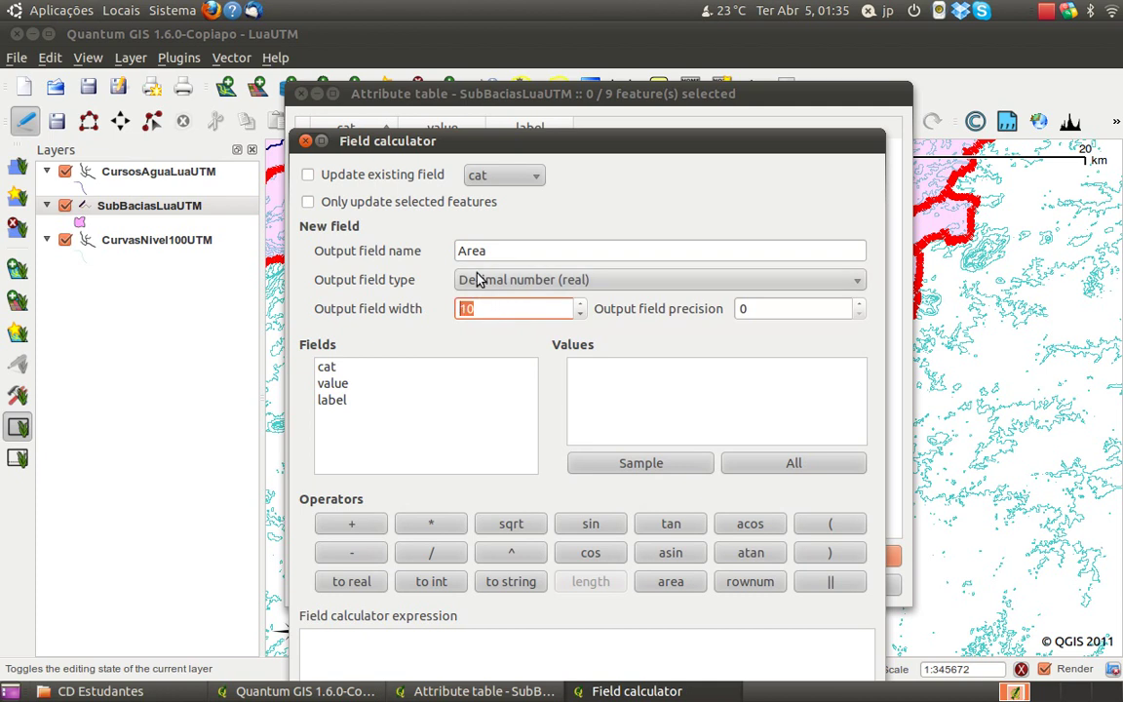
{"action": "type", "text": "12"}
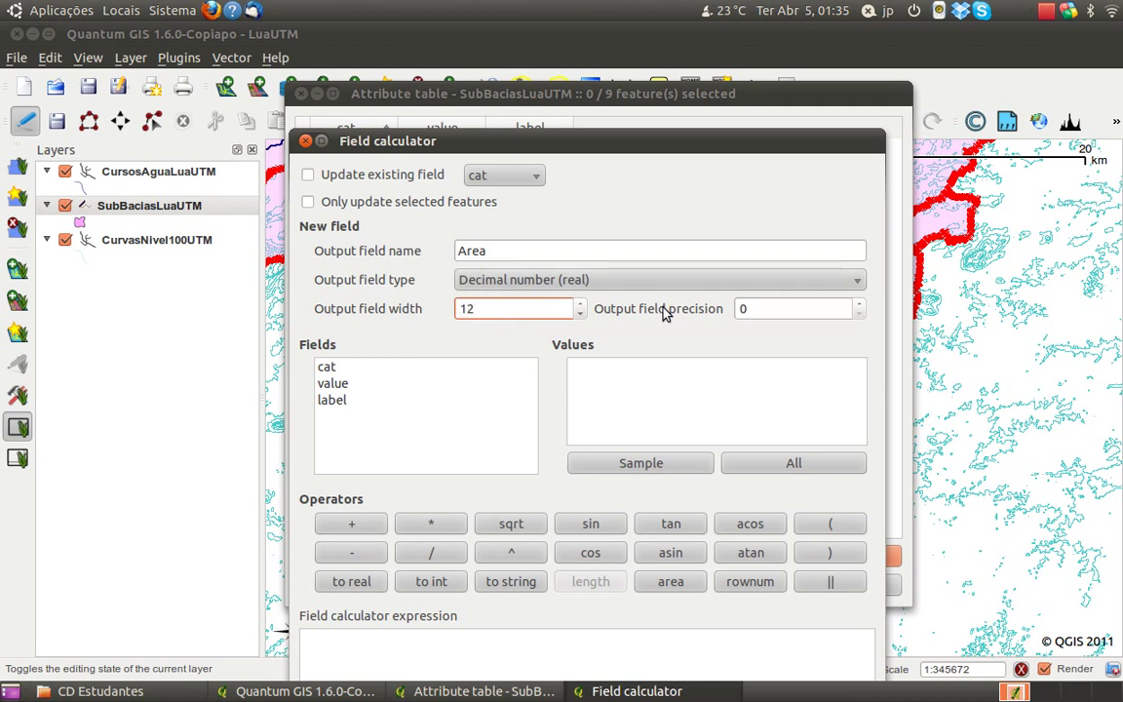
{"action": "left_click", "coordinate": [752, 311]}
{"action": "left_click_drag", "start_coordinate": [751, 311], "coordinate": [738, 312]}
{"action": "type", "text": "4"}
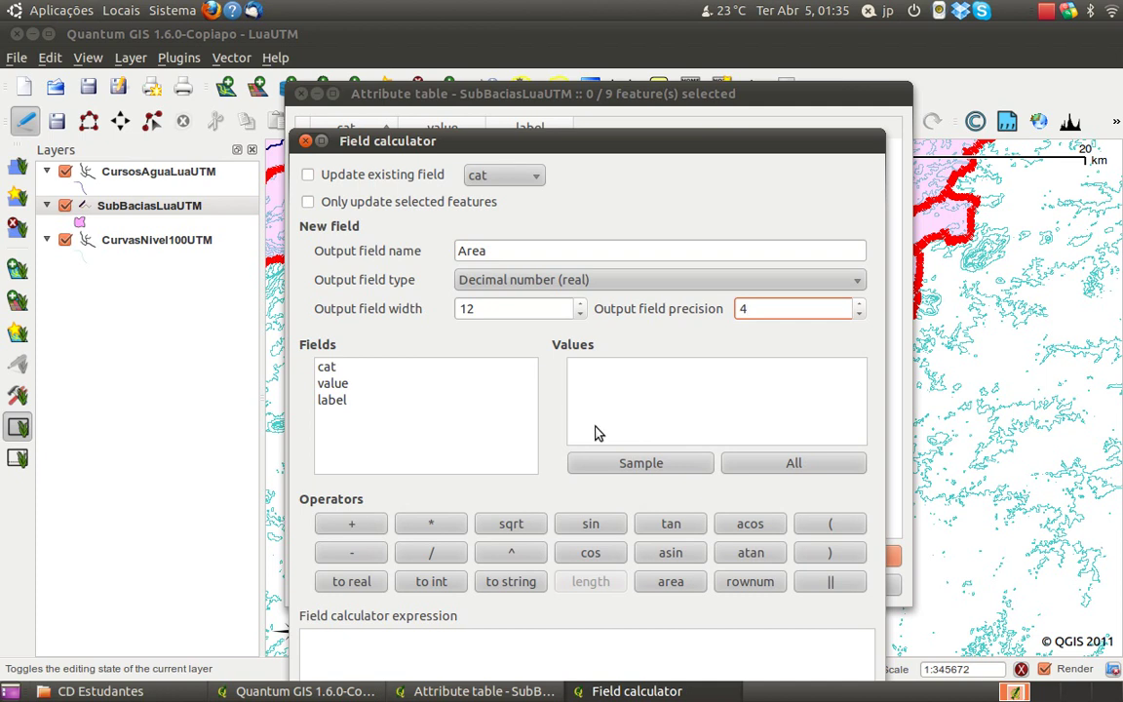
{"action": "left_click", "coordinate": [644, 432]}
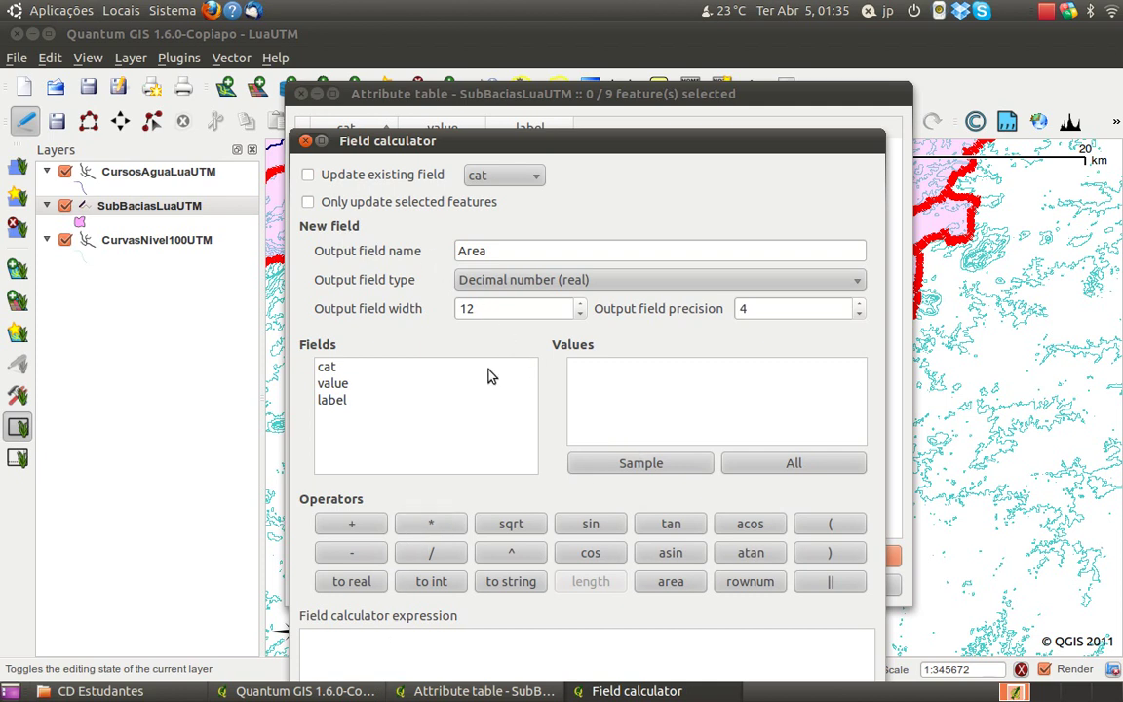
Create the Area field from the expression $area and widen its column to show the full values.
{"action": "left_click_drag", "start_coordinate": [577, 140], "coordinate": [574, 64]}
{"action": "left_click", "coordinate": [416, 575]}
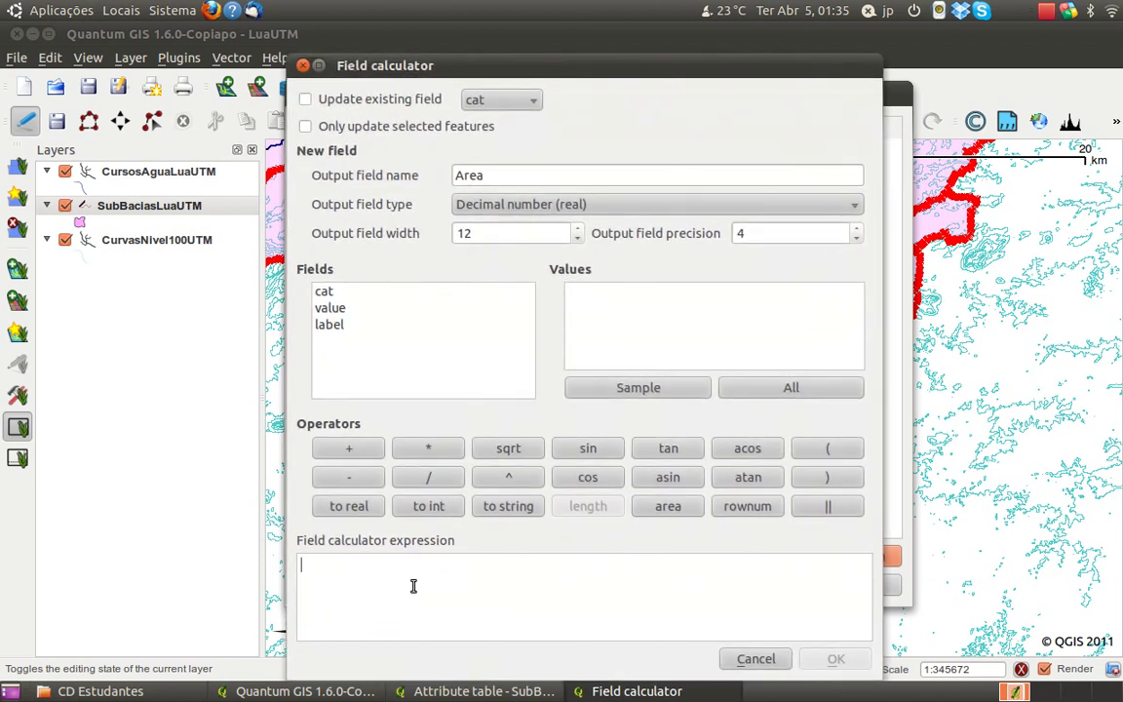
{"action": "left_click", "coordinate": [655, 508]}
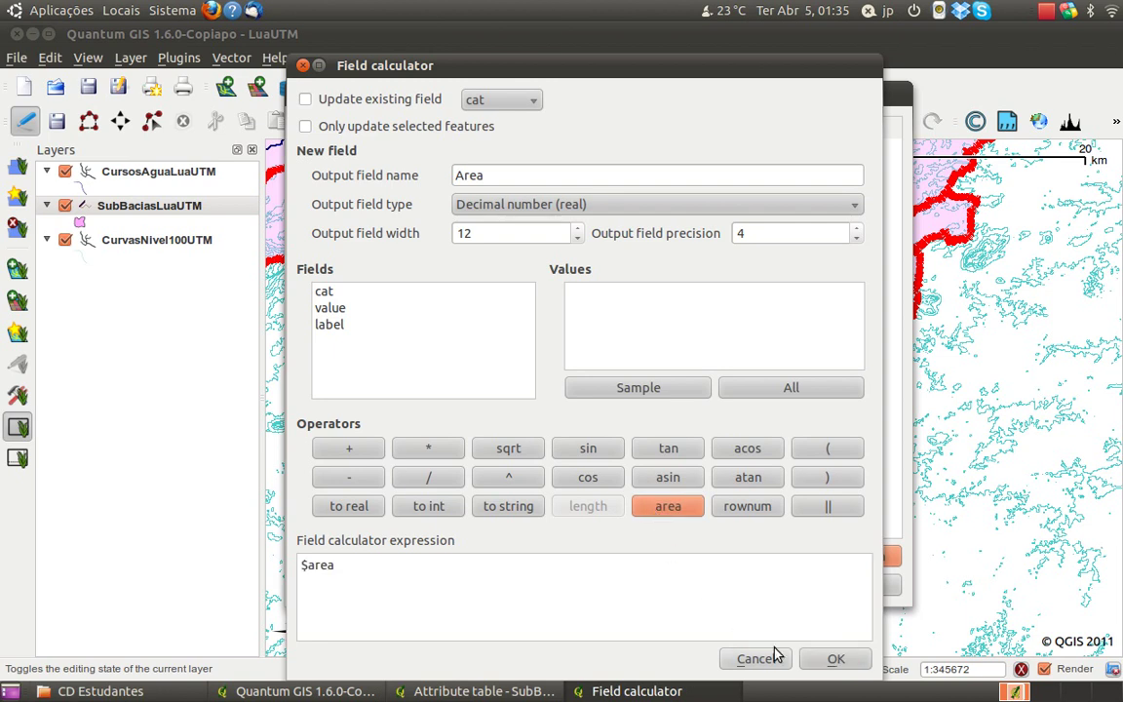
{"action": "left_click_drag", "start_coordinate": [627, 63], "coordinate": [625, 32]}
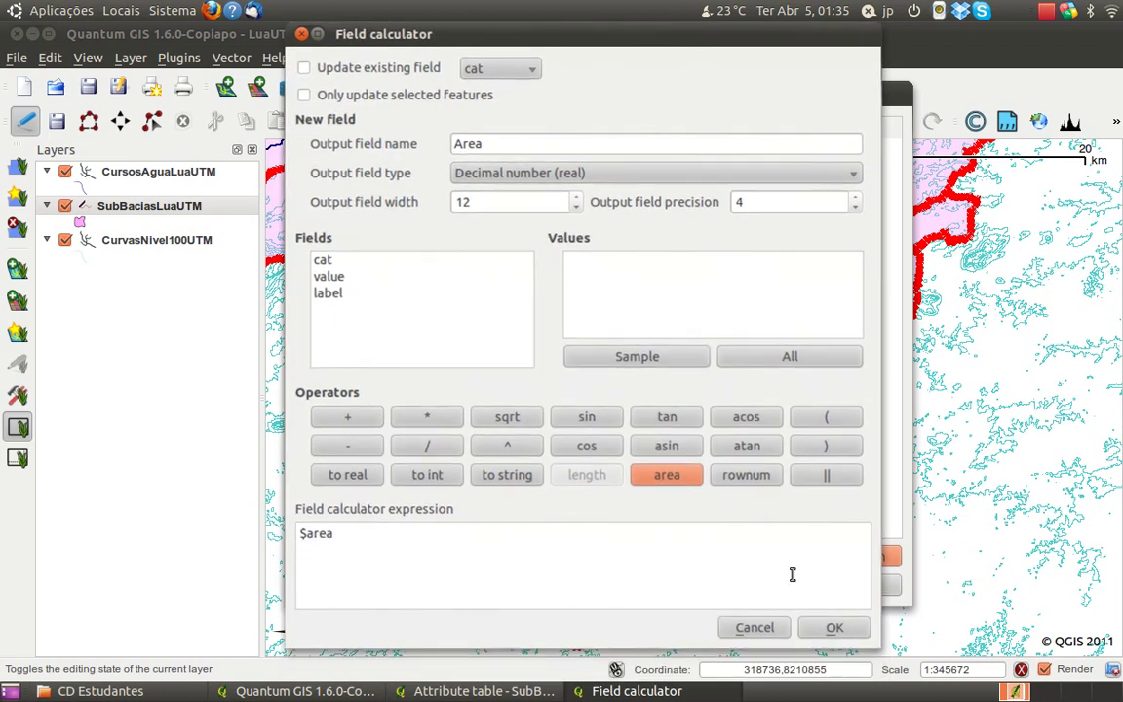
{"action": "left_click", "coordinate": [834, 629]}
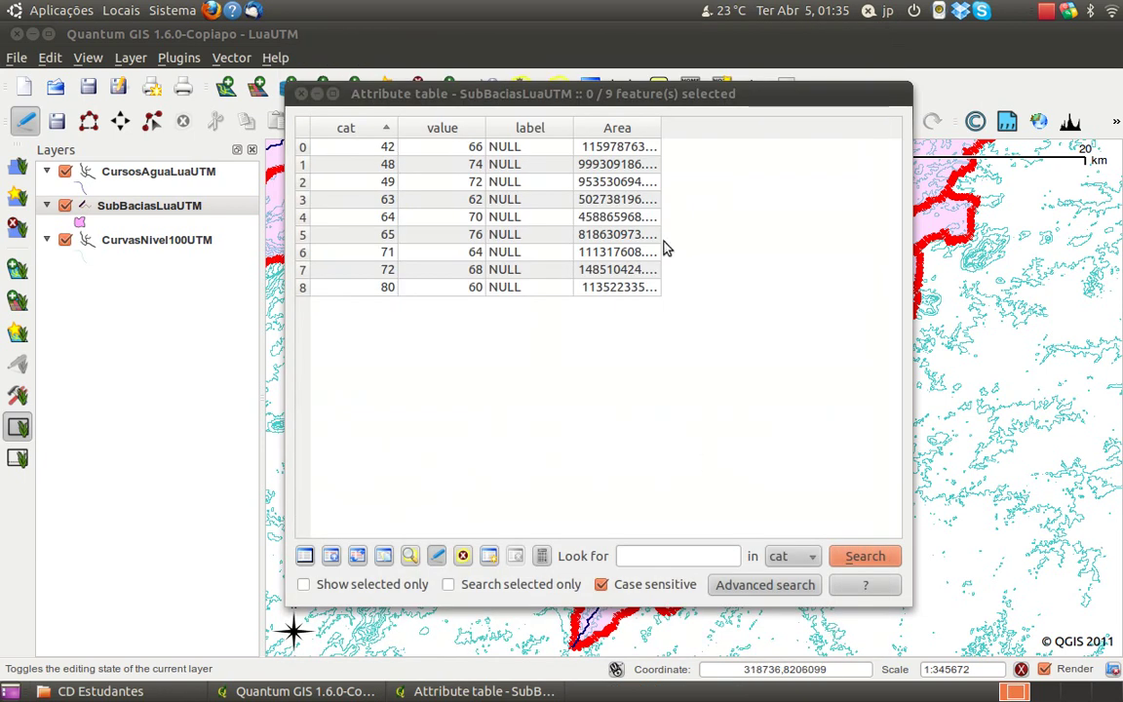
{"action": "left_click_drag", "start_coordinate": [660, 126], "coordinate": [727, 126]}
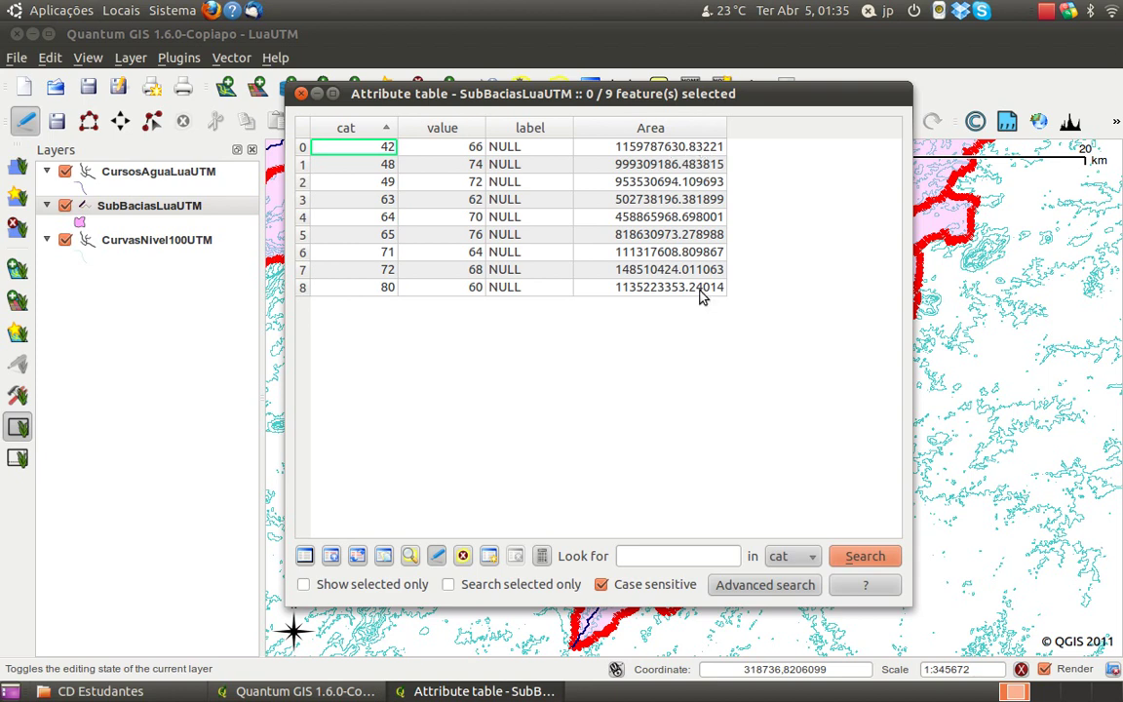
Try to sort the sub-basin attribute table by the Area and cat columns.
{"action": "left_click", "coordinate": [655, 132]}
{"action": "left_click", "coordinate": [655, 132]}
{"action": "left_click", "coordinate": [353, 128]}
Recalculate the existing Area field for all sub-basins with the expression $area.
{"action": "left_click", "coordinate": [543, 555]}
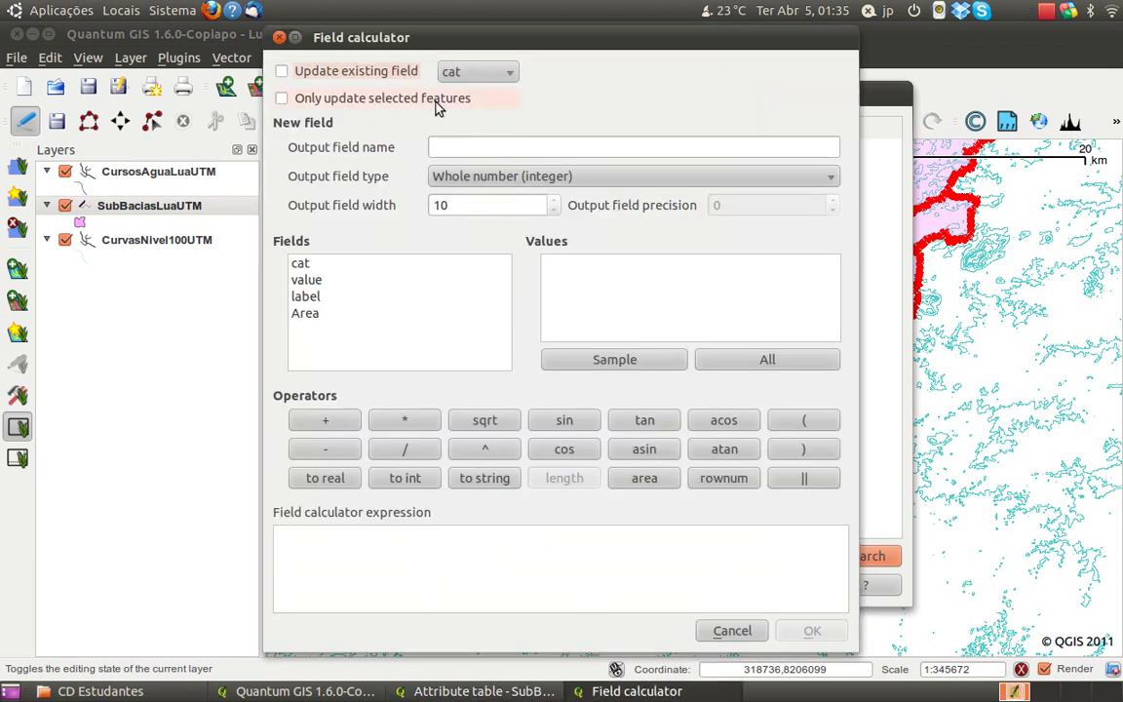
{"action": "left_click", "coordinate": [315, 68]}
{"action": "left_click", "coordinate": [459, 71]}
{"action": "left_click", "coordinate": [497, 130]}
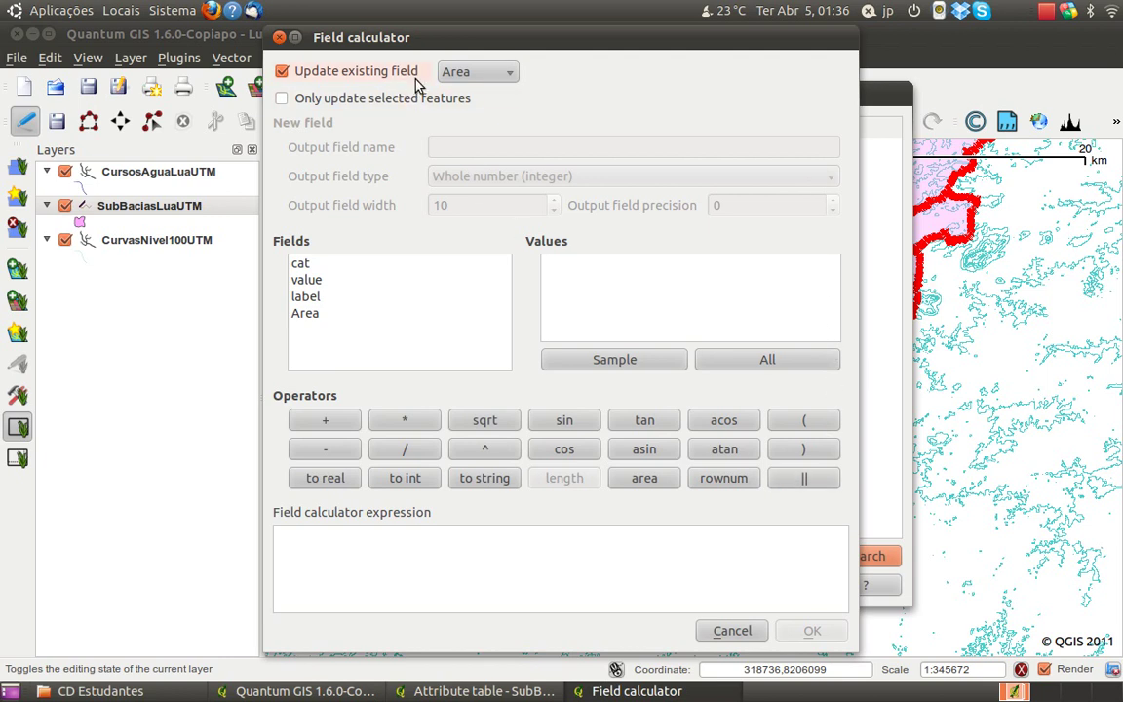
{"action": "left_click", "coordinate": [355, 535]}
{"action": "left_click", "coordinate": [636, 485]}
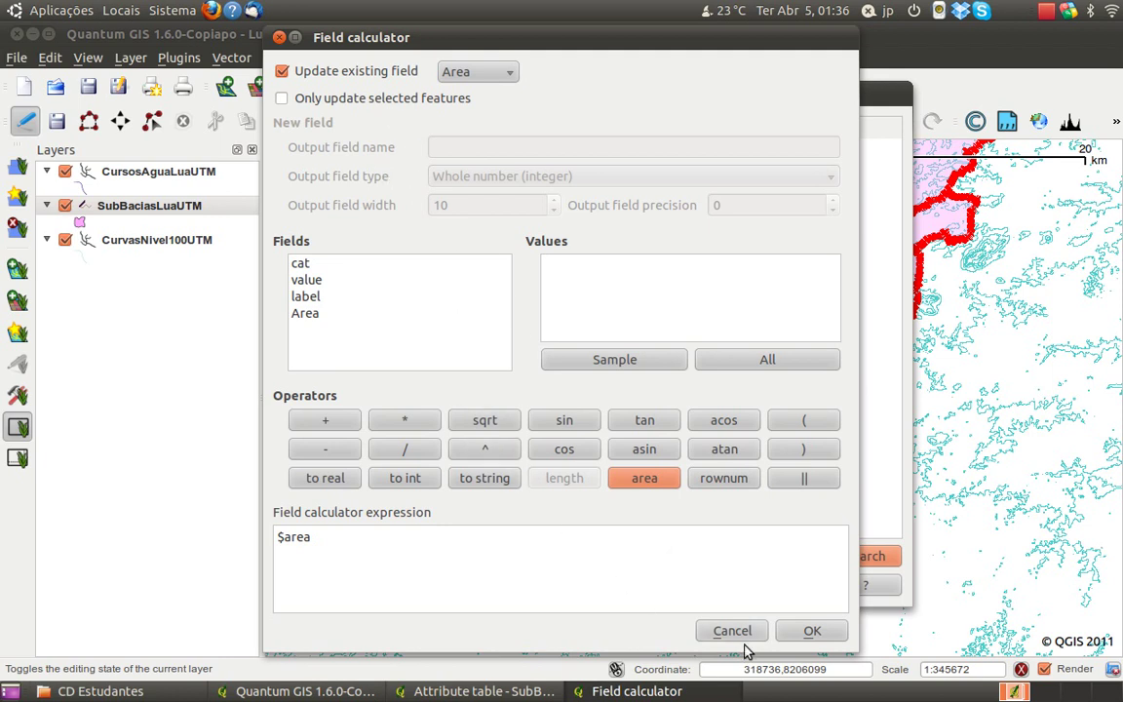
{"action": "left_click", "coordinate": [812, 632]}
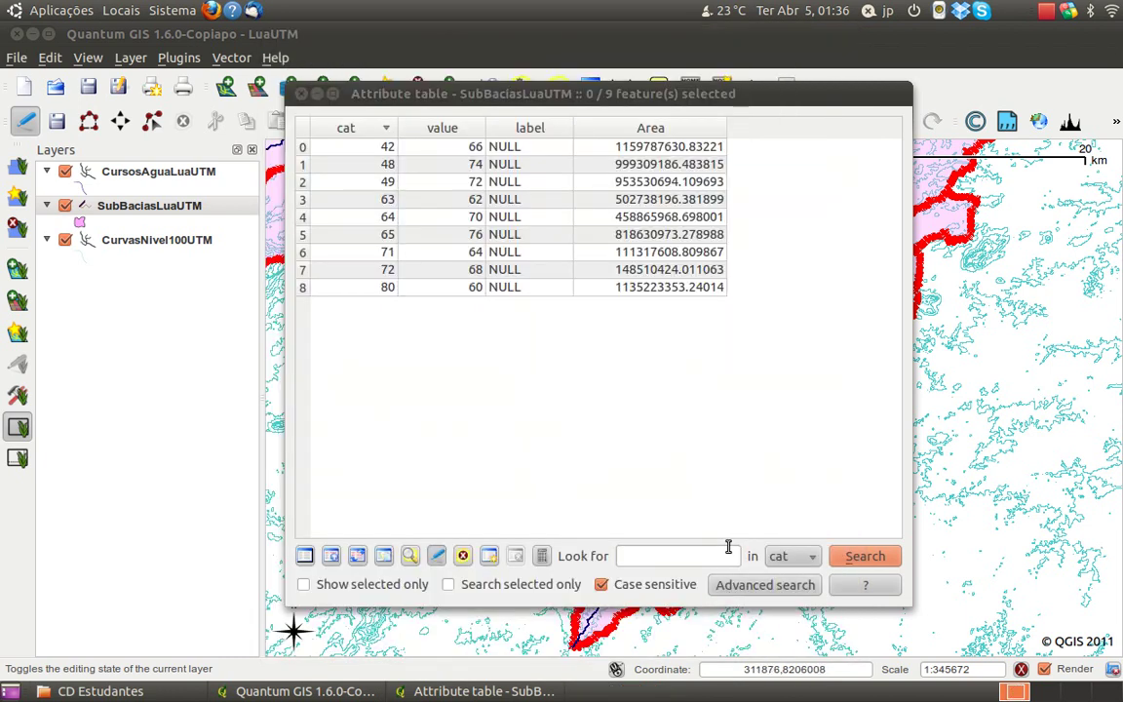
{"action": "left_click", "coordinate": [688, 135]}
{"action": "left_click", "coordinate": [362, 127]}
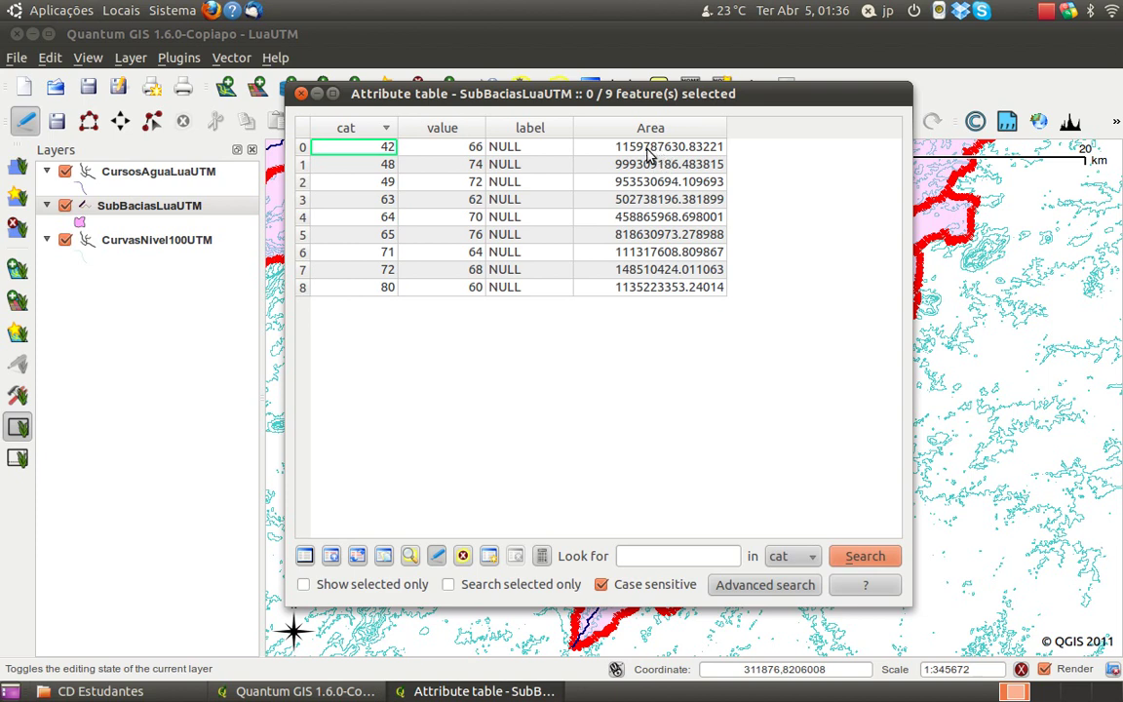
Enter SB1 as the label of the sub-basin with cat 42.
{"action": "left_click_drag", "start_coordinate": [708, 97], "coordinate": [751, 146]}
{"action": "left_click", "coordinate": [575, 207]}
{"action": "left_click", "coordinate": [576, 208]}
{"action": "left_click", "coordinate": [592, 223]}
{"action": "left_click", "coordinate": [590, 222]}
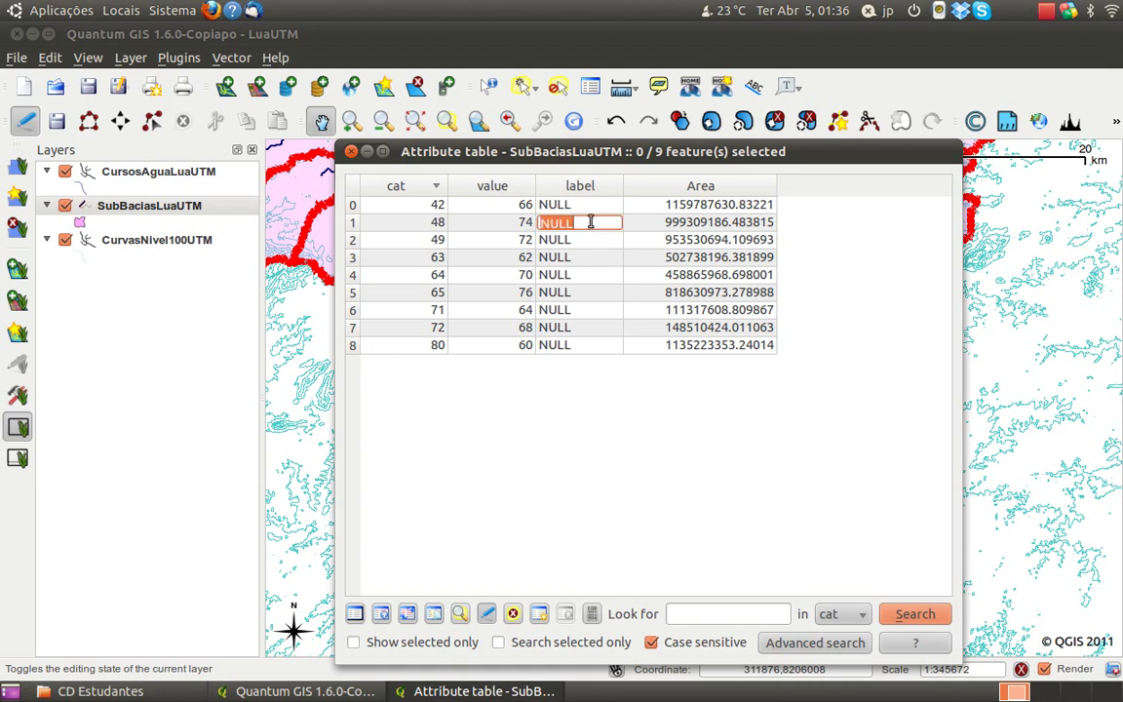
{"action": "left_click", "coordinate": [593, 431]}
{"action": "left_click", "coordinate": [587, 206]}
{"action": "left_click", "coordinate": [589, 207]}
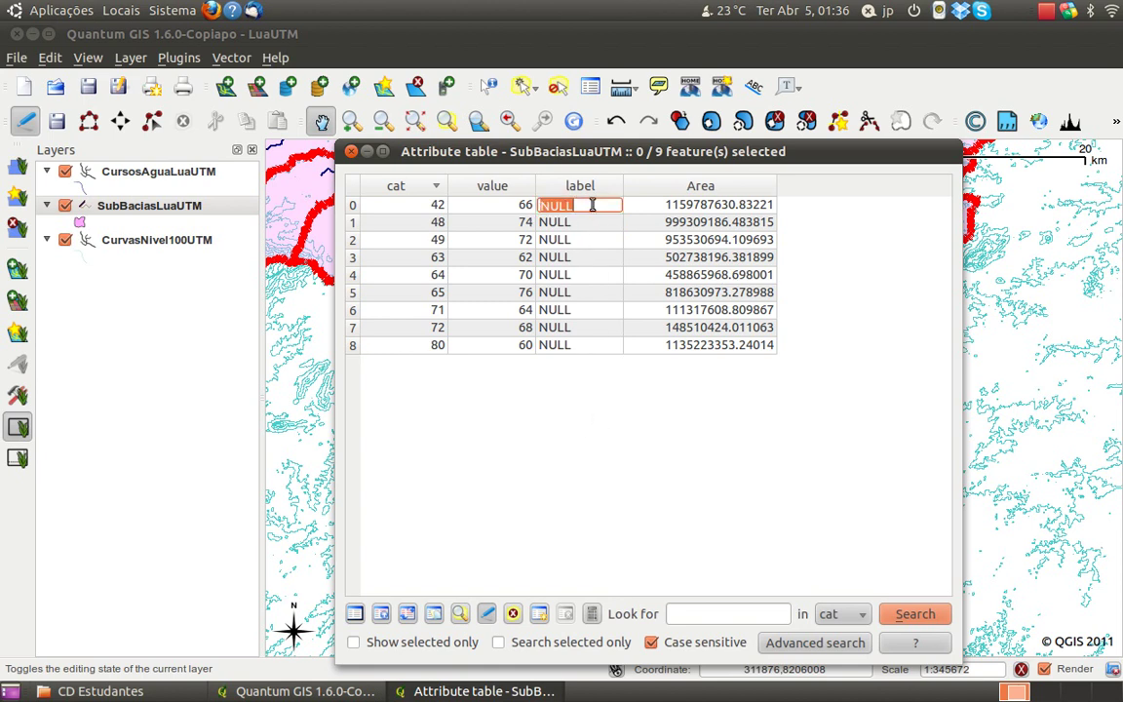
{"action": "type", "text": "SB1"}
Label the sub-basins with cat 48 and 49 as SB2 and SB3.
{"action": "left_click", "coordinate": [597, 221]}
{"action": "left_click", "coordinate": [600, 220]}
{"action": "type", "text": "S"}
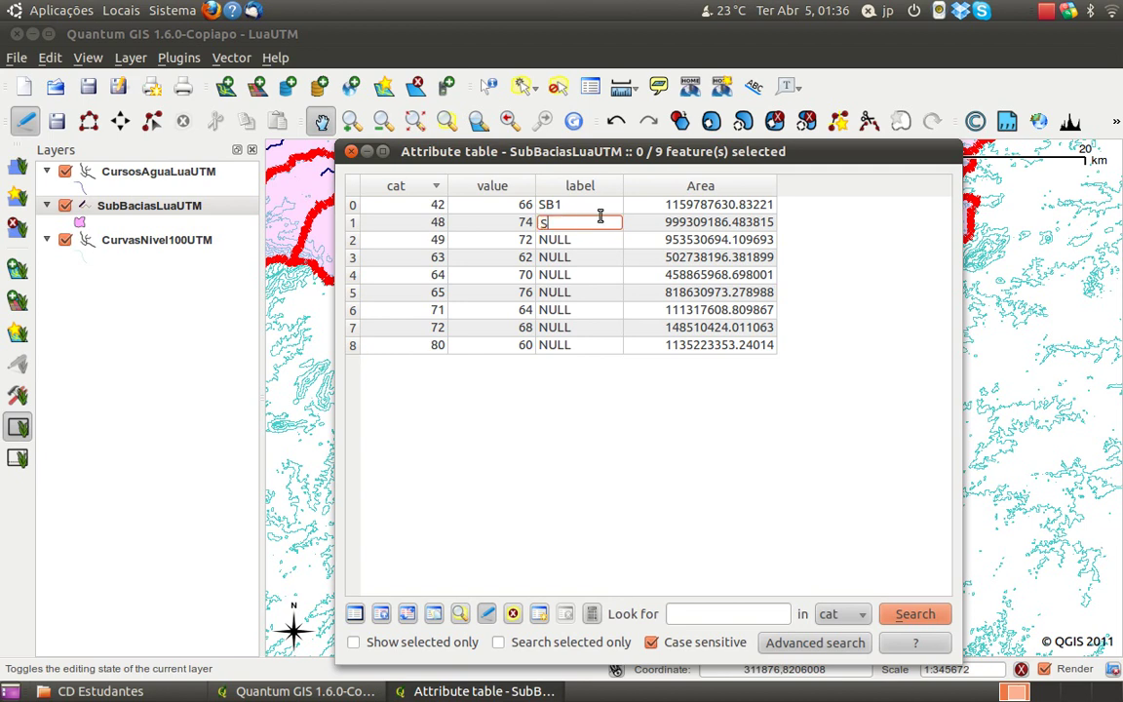
{"action": "type", "text": "B2"}
{"action": "left_click", "coordinate": [556, 240]}
{"action": "left_click", "coordinate": [558, 240]}
{"action": "type", "text": "SB3"}
Label the sub-basins with cat 63 and 64 as SB4 and SB5.
{"action": "left_click", "coordinate": [575, 258]}
{"action": "left_click", "coordinate": [575, 257]}
{"action": "type", "text": "S"}
{"action": "type", "text": "4"}
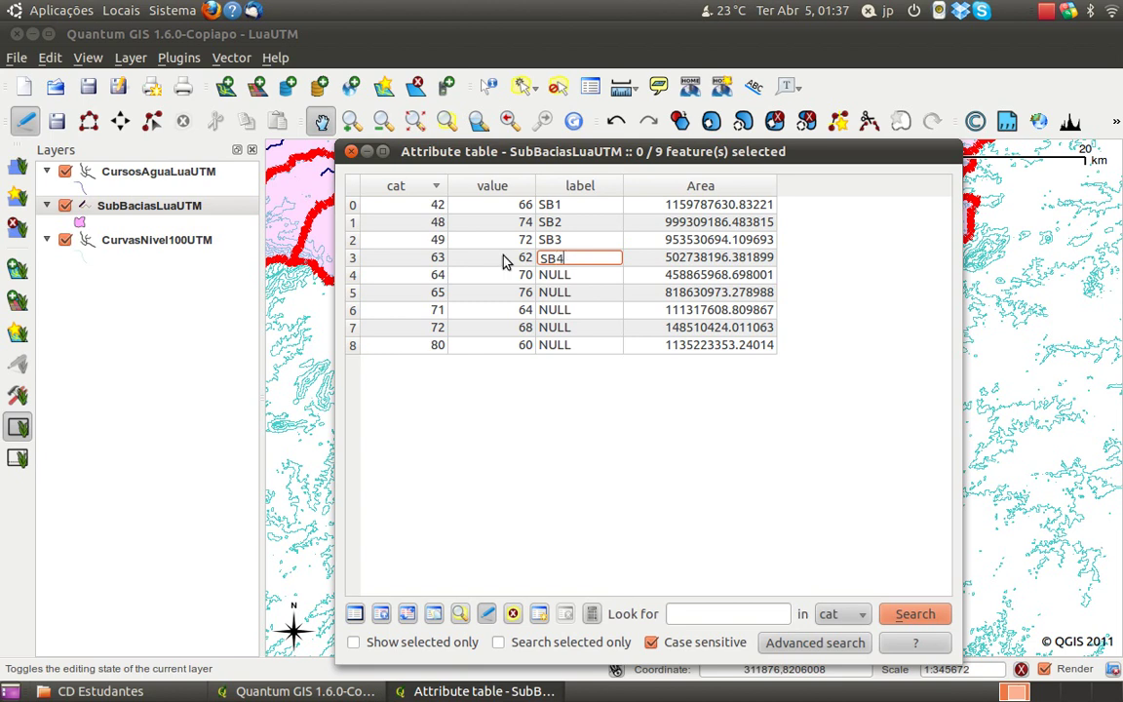
{"action": "double_click", "coordinate": [554, 277]}
{"action": "type", "text": "SB5"}
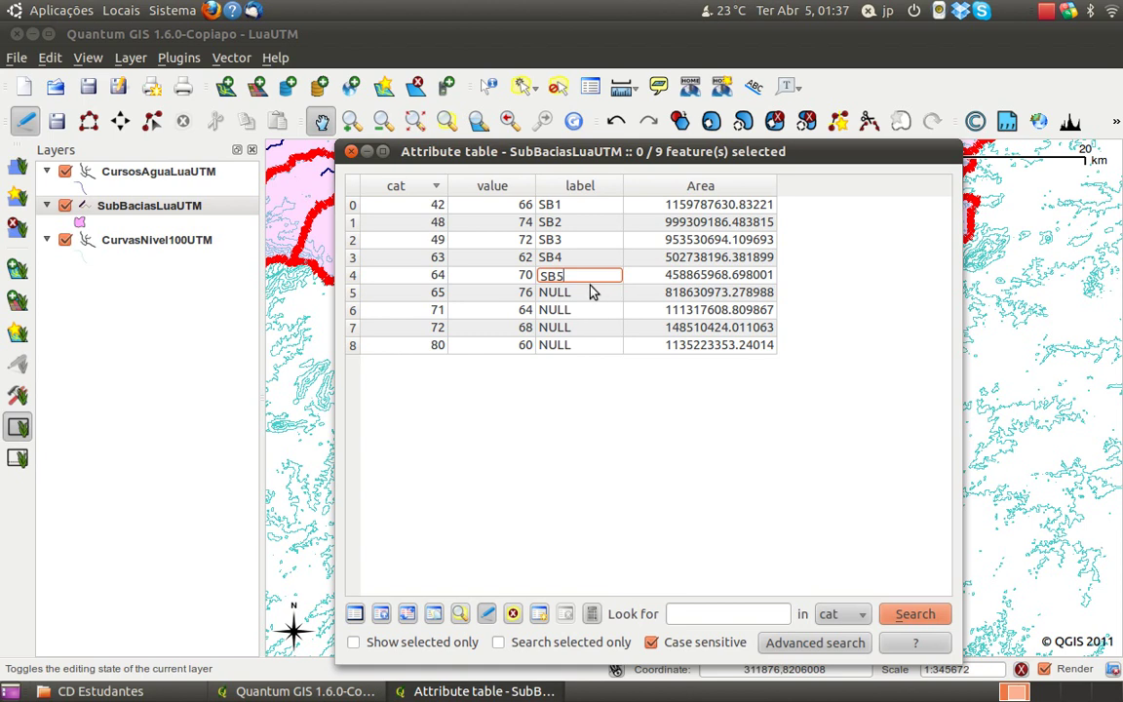
Label the sub-basins with cat 65, 71, 72 and 80 as SB6, SB7, SB8 and SB9.
{"action": "double_click", "coordinate": [590, 291]}
{"action": "type", "text": "S"}
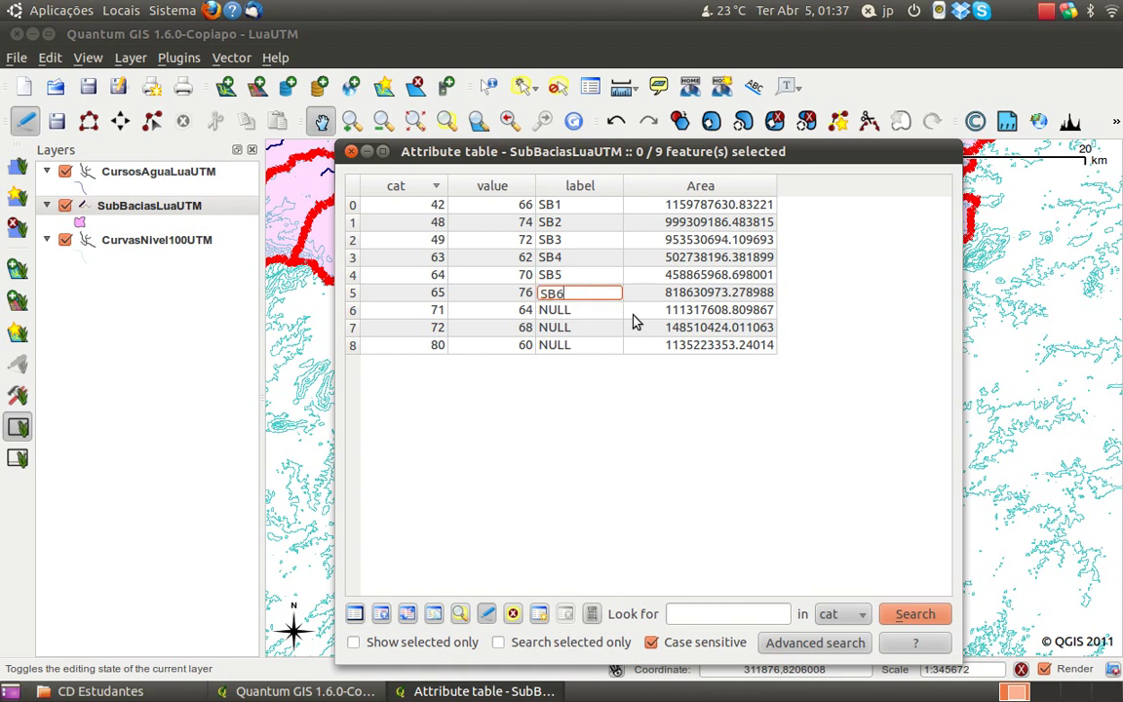
{"action": "double_click", "coordinate": [588, 310]}
{"action": "type", "text": "SB"}
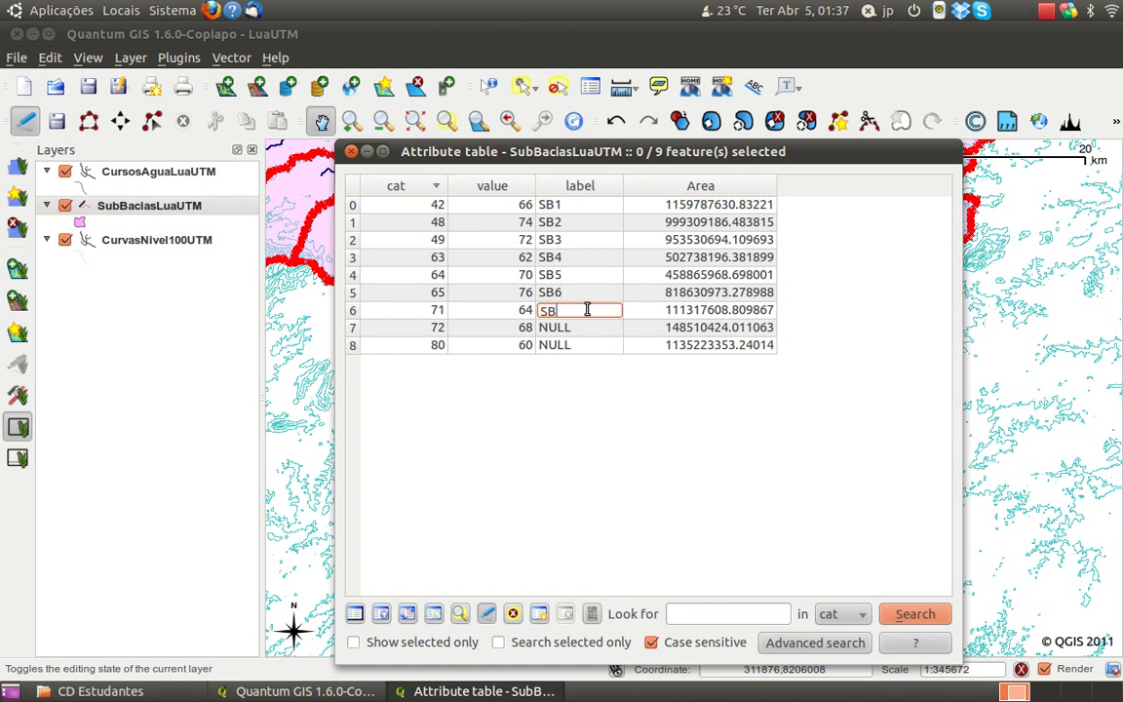
{"action": "double_click", "coordinate": [582, 327]}
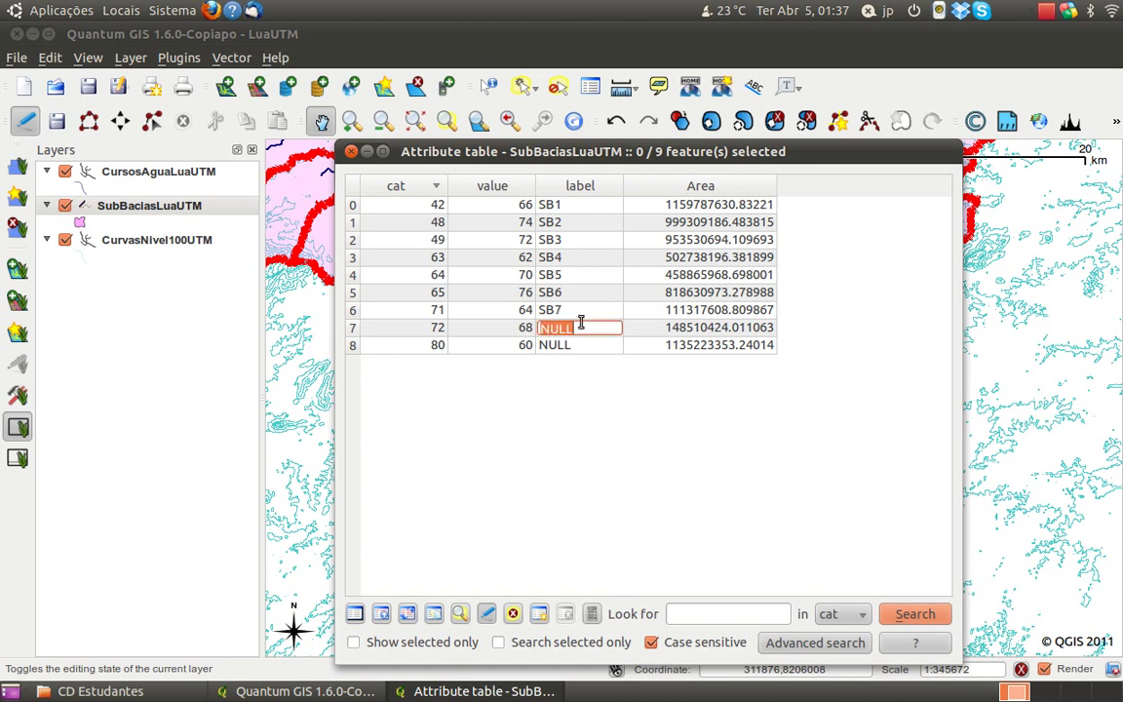
{"action": "type", "text": "SB8"}
{"action": "double_click", "coordinate": [575, 346]}
{"action": "type", "text": "SB"}
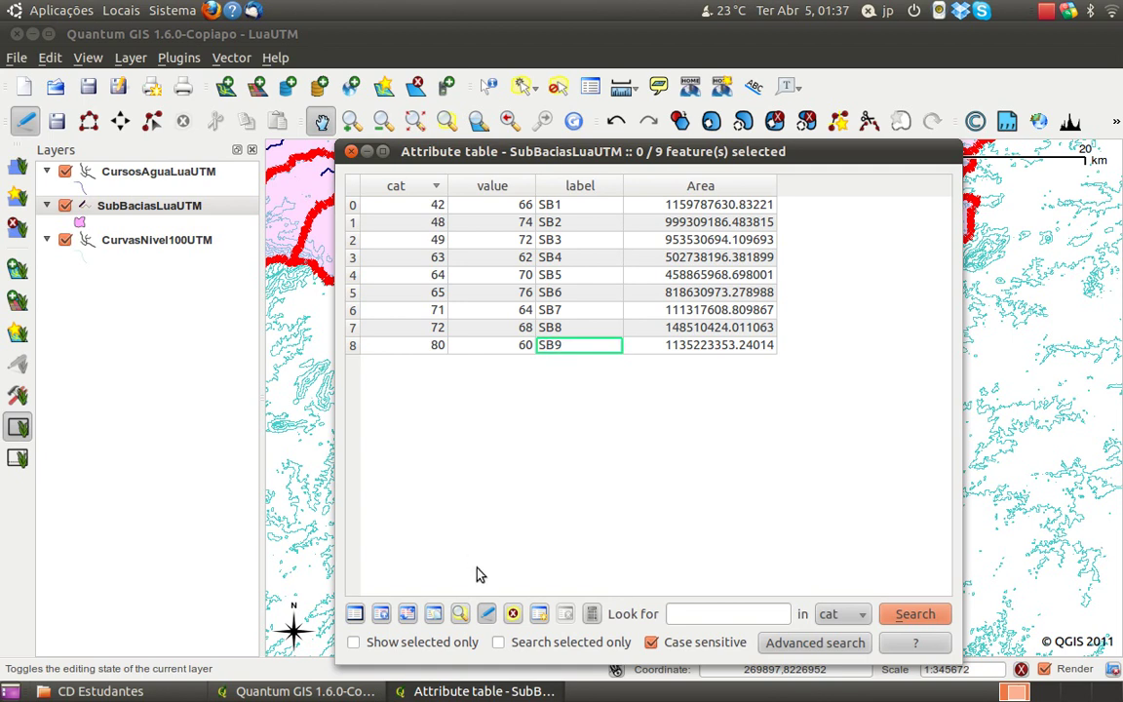
Stop editing the SubBaciasLuaUTM layer, saving its attribute changes, and close its attribute table.
{"action": "left_click", "coordinate": [490, 616]}
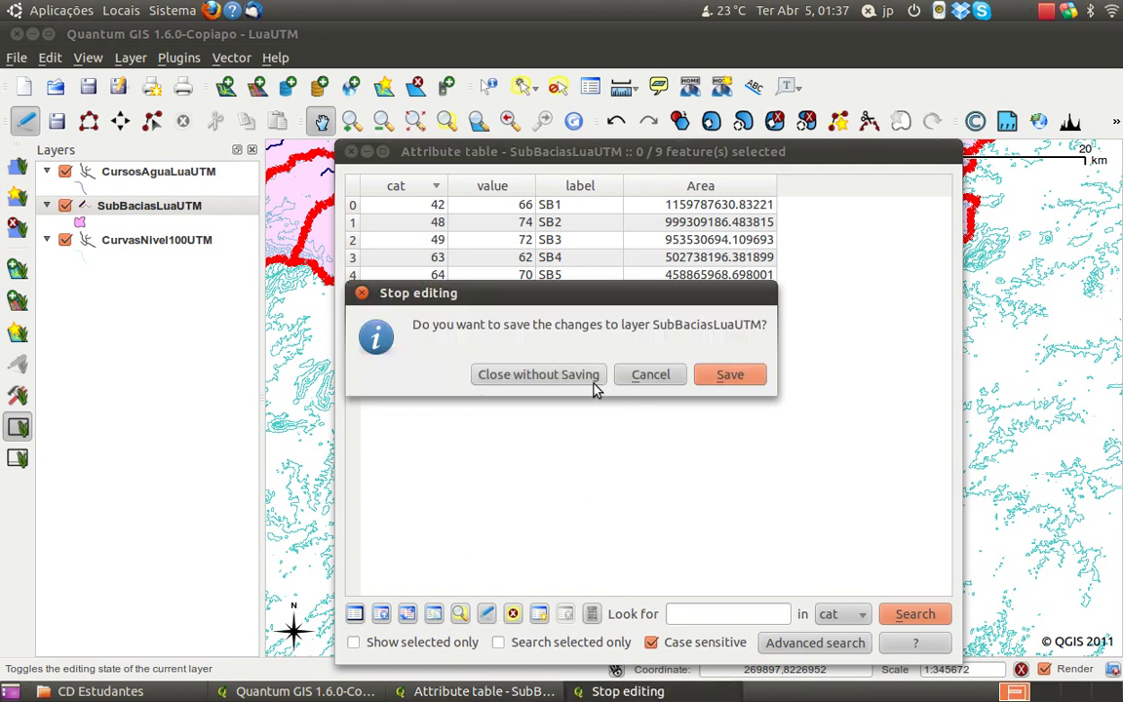
{"action": "left_click", "coordinate": [728, 373]}
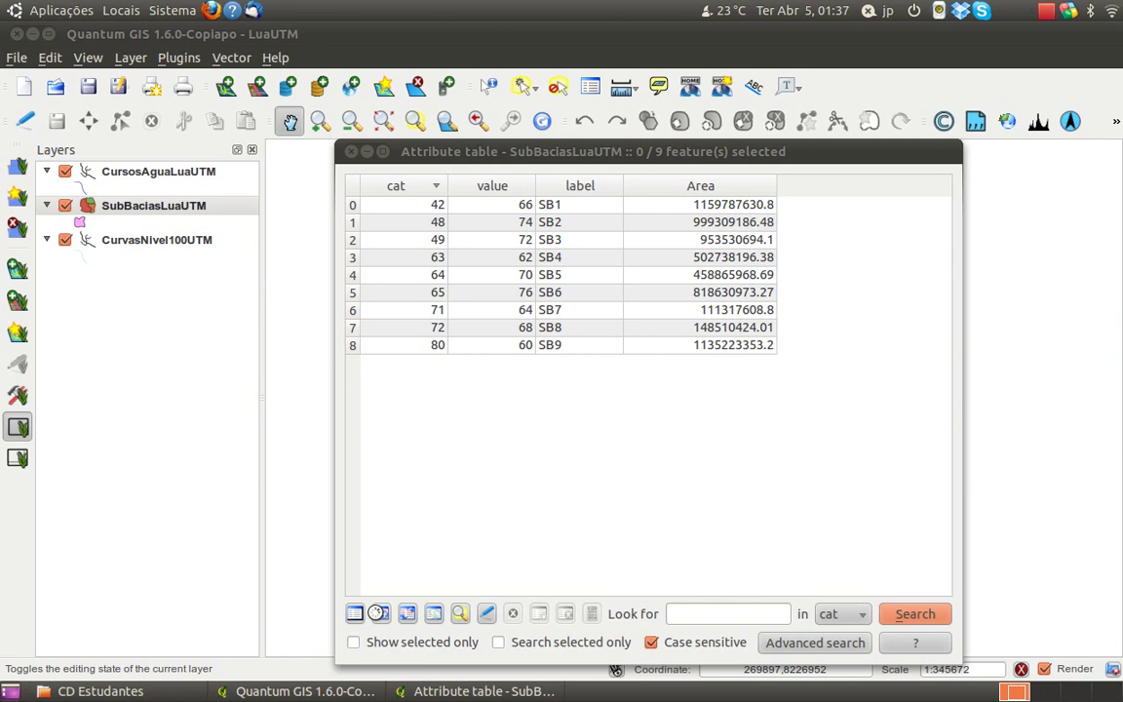
{"action": "left_click_drag", "start_coordinate": [730, 158], "coordinate": [693, 156]}
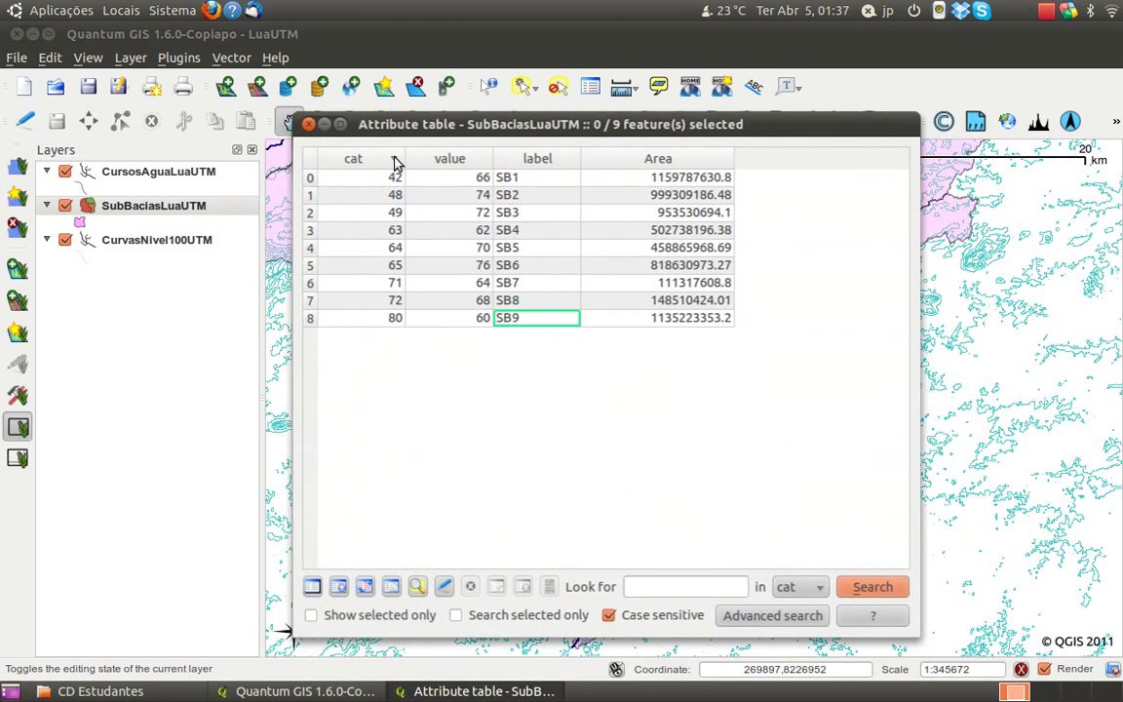
{"action": "left_click", "coordinate": [309, 127]}
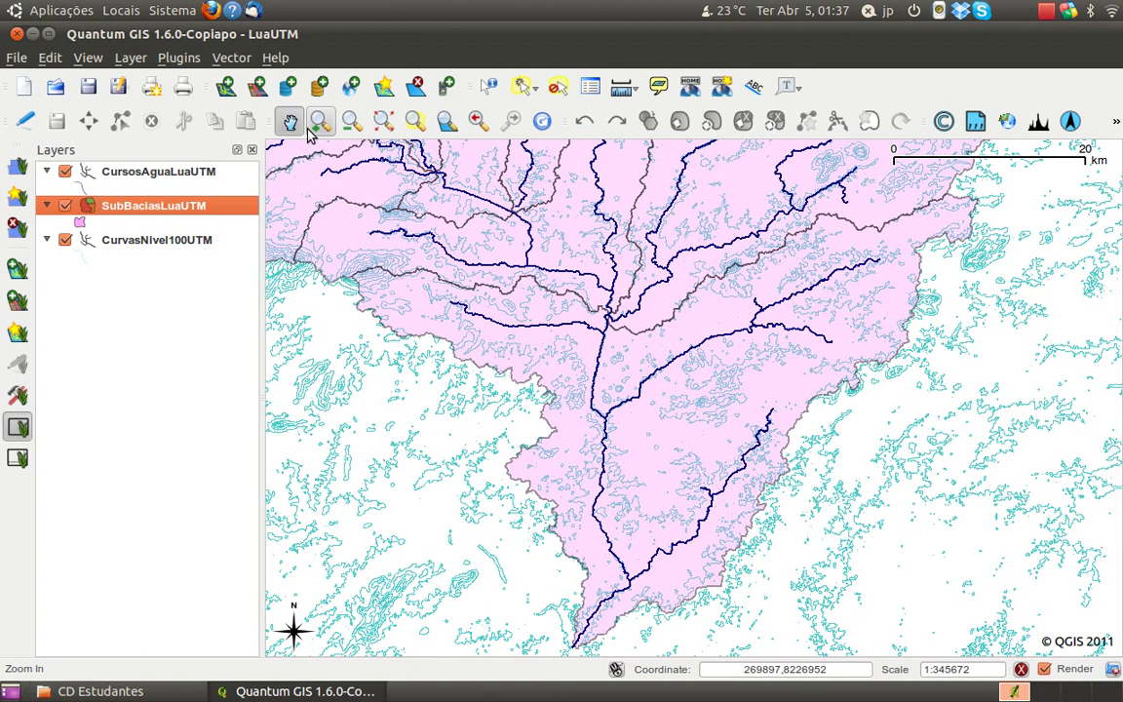
Turn on label display for the SubBaciasLuaUTM layer, using label as the field containing the text.
{"action": "right_click", "coordinate": [148, 206]}
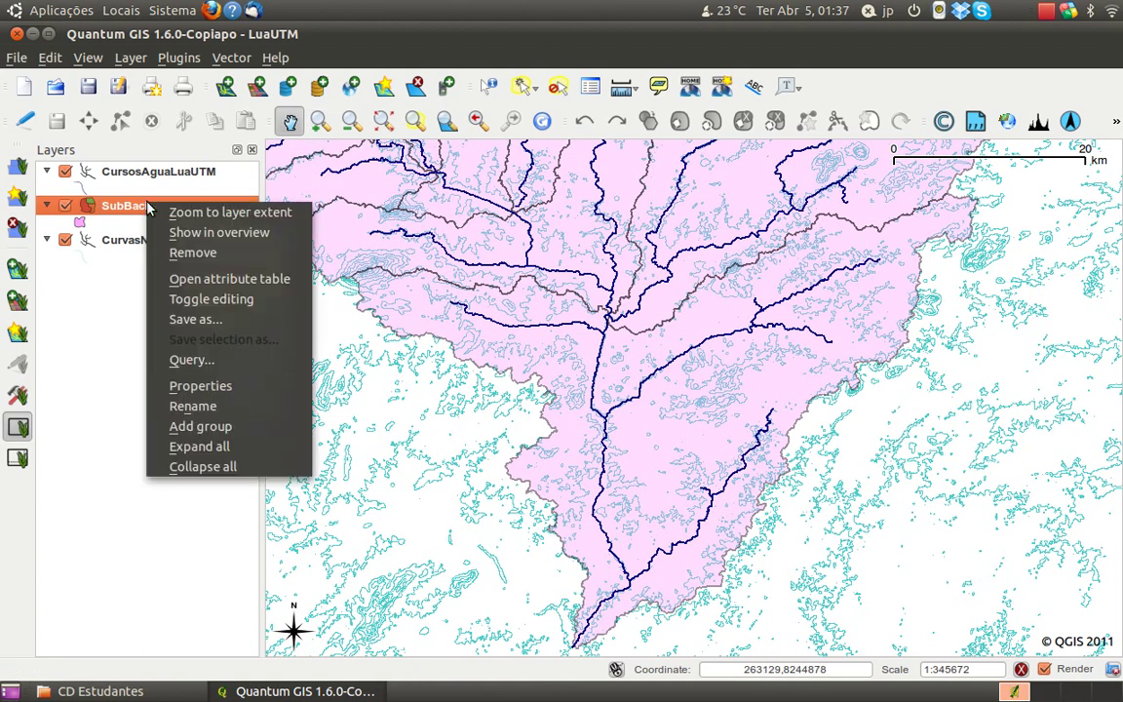
{"action": "left_click", "coordinate": [231, 385]}
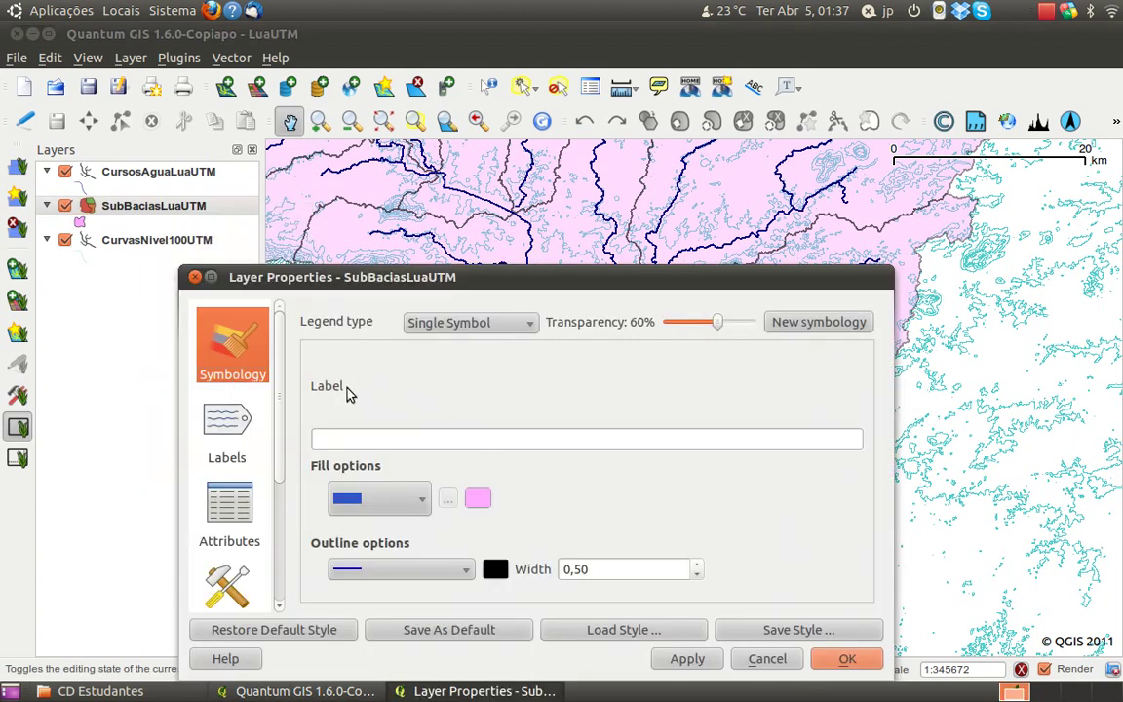
{"action": "left_click", "coordinate": [234, 434]}
{"action": "left_click", "coordinate": [310, 319]}
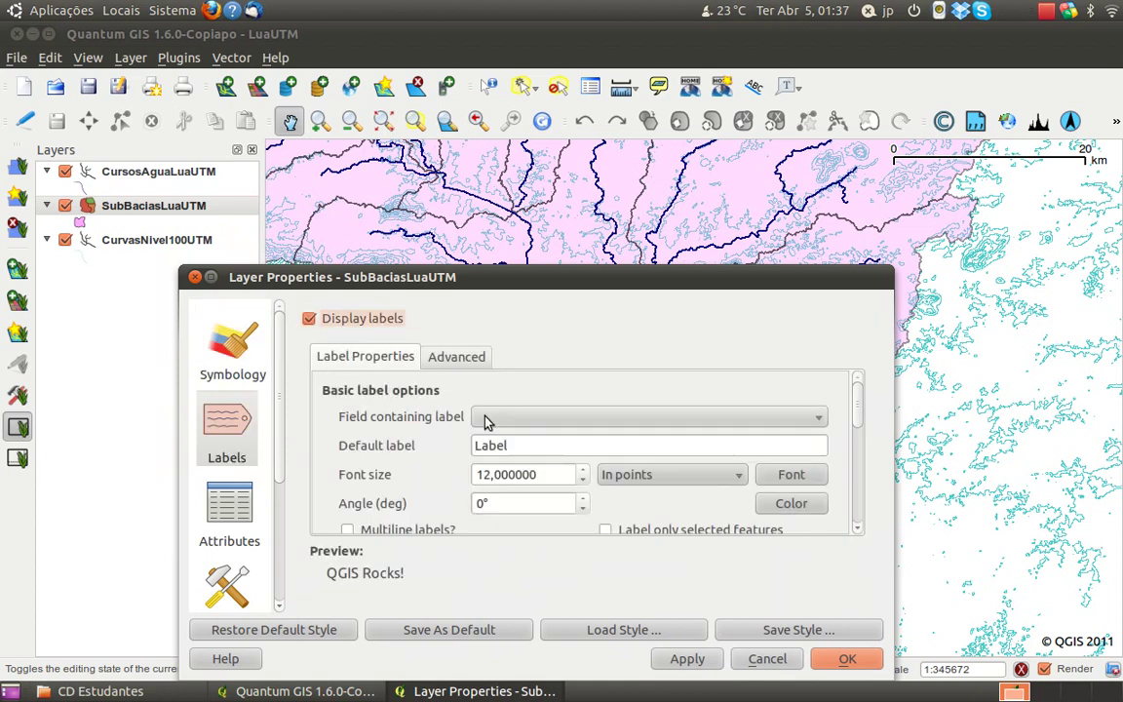
{"action": "left_click", "coordinate": [499, 417]}
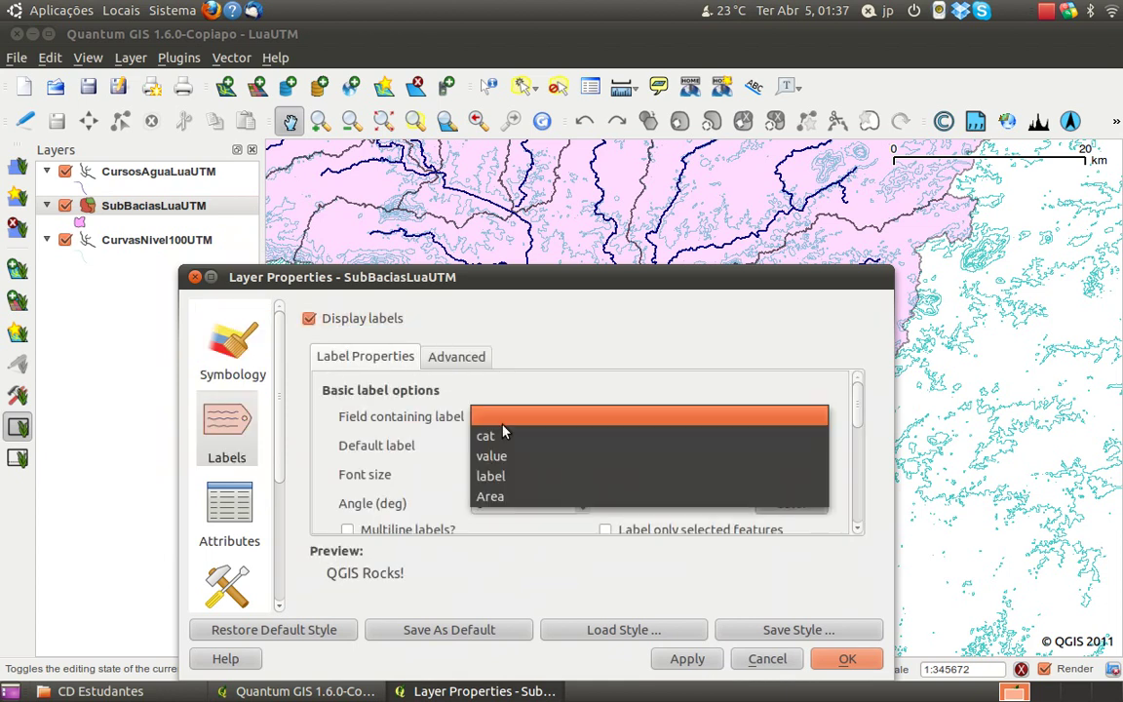
{"action": "left_click", "coordinate": [506, 480]}
Set the sub-basin labels' font size to 8 points and apply the layer properties.
{"action": "left_click_drag", "start_coordinate": [537, 475], "coordinate": [477, 450]}
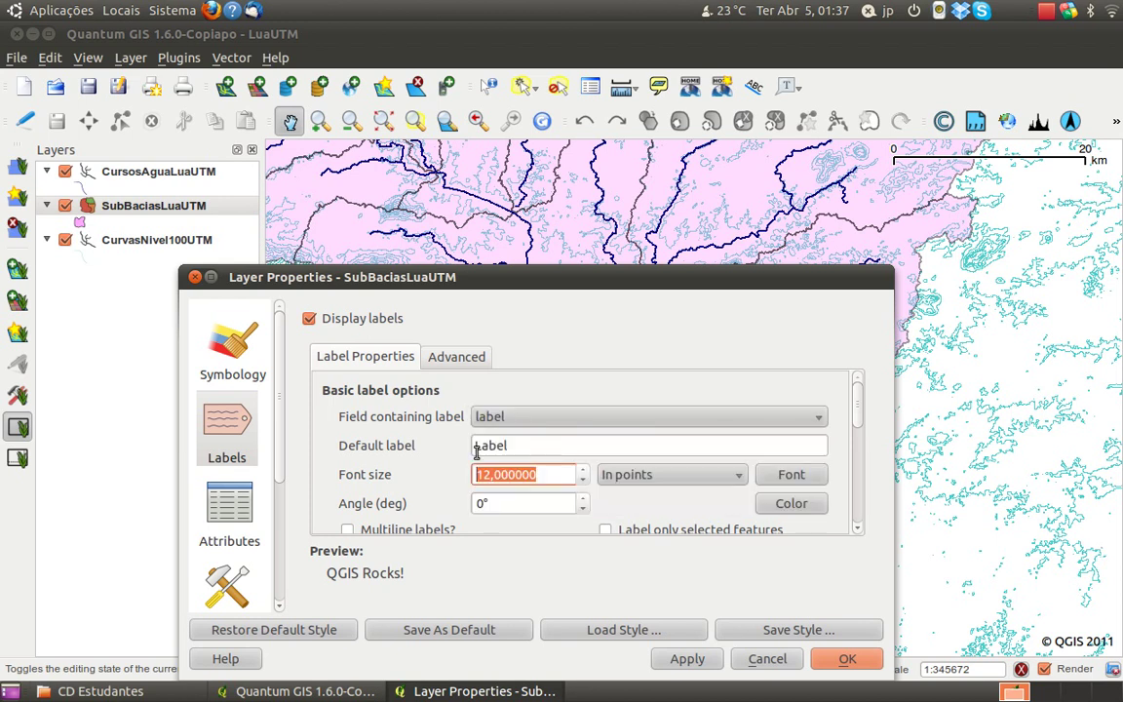
{"action": "type", "text": "8"}
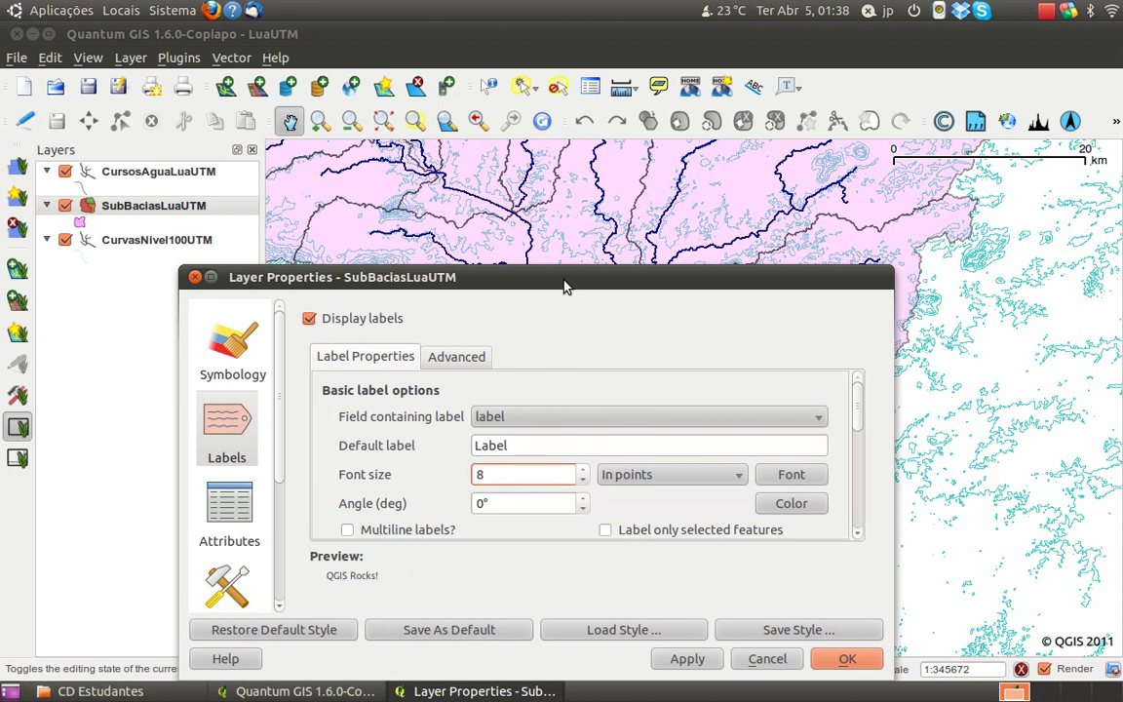
{"action": "left_click_drag", "start_coordinate": [565, 286], "coordinate": [565, 180]}
{"action": "left_click", "coordinate": [673, 553]}
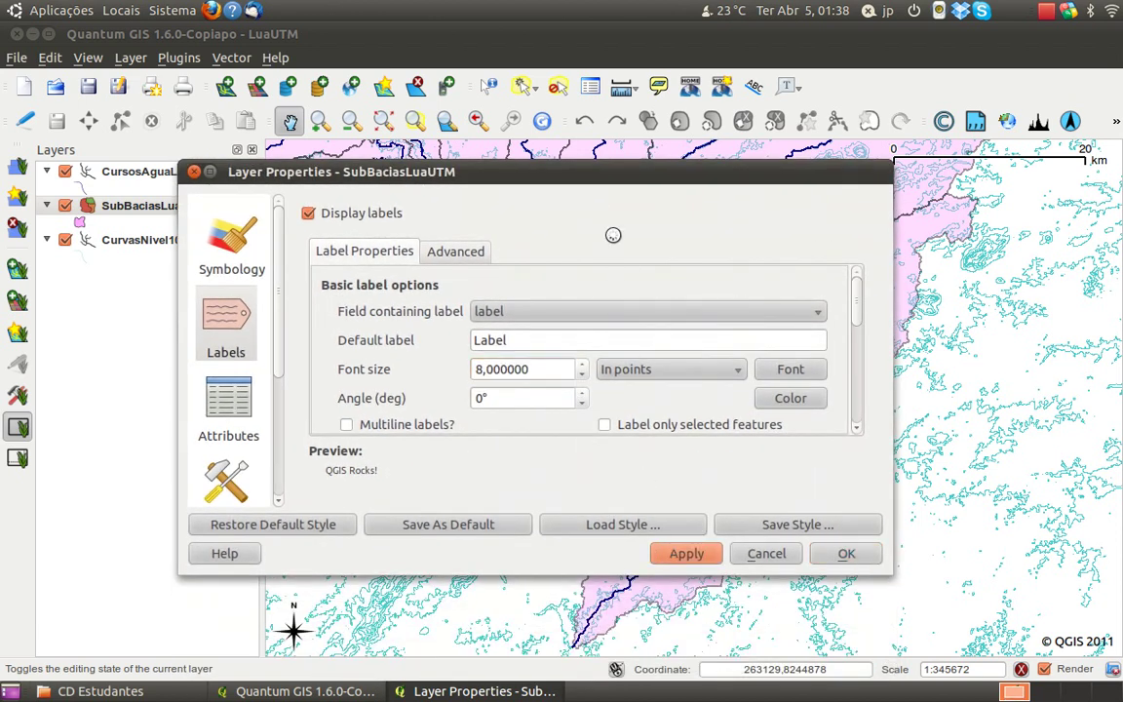
{"action": "left_click_drag", "start_coordinate": [611, 180], "coordinate": [607, 375]}
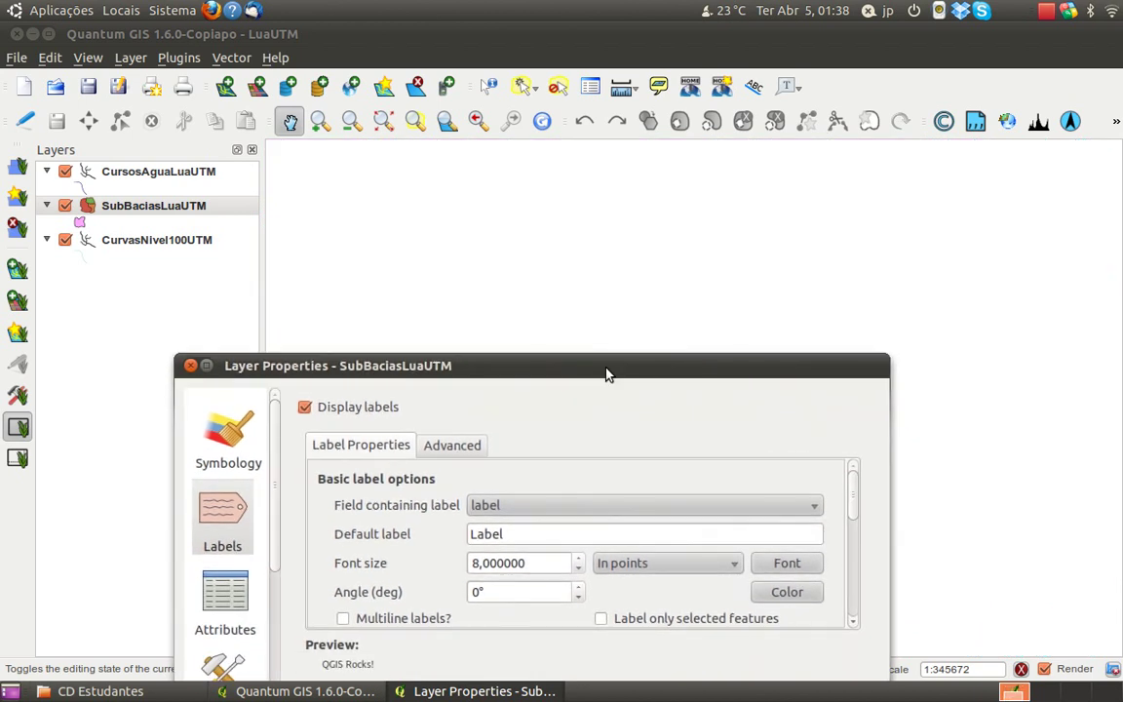
{"action": "left_click_drag", "start_coordinate": [606, 376], "coordinate": [636, 146]}
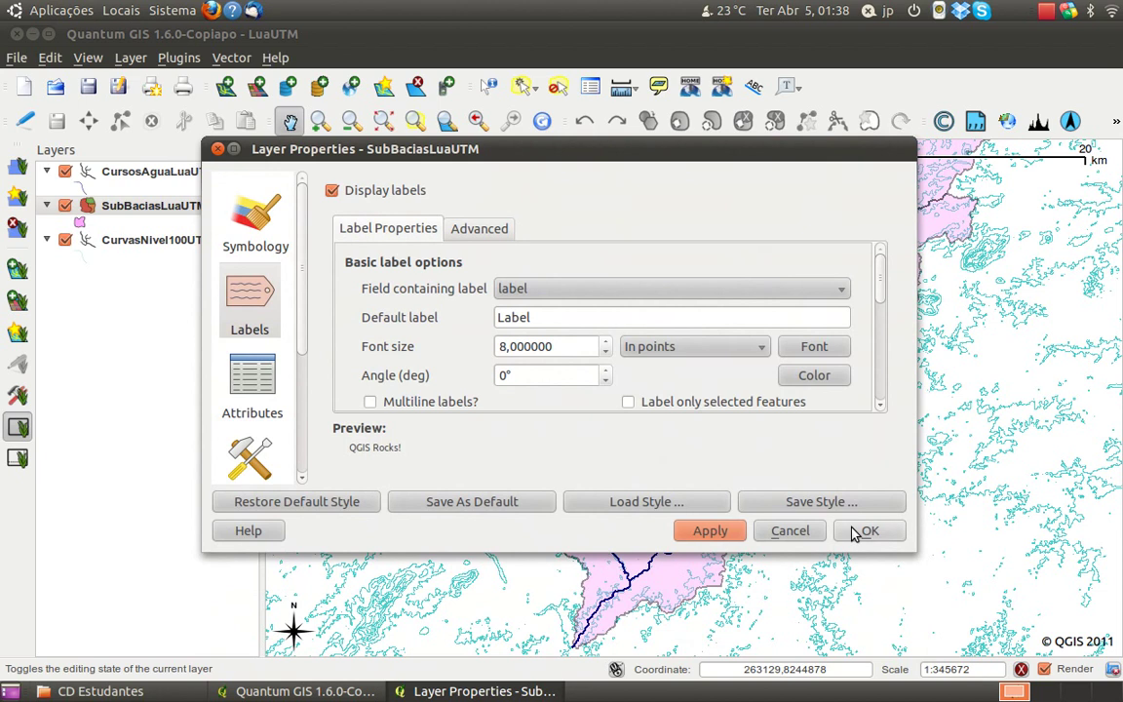
{"action": "left_click", "coordinate": [852, 531]}
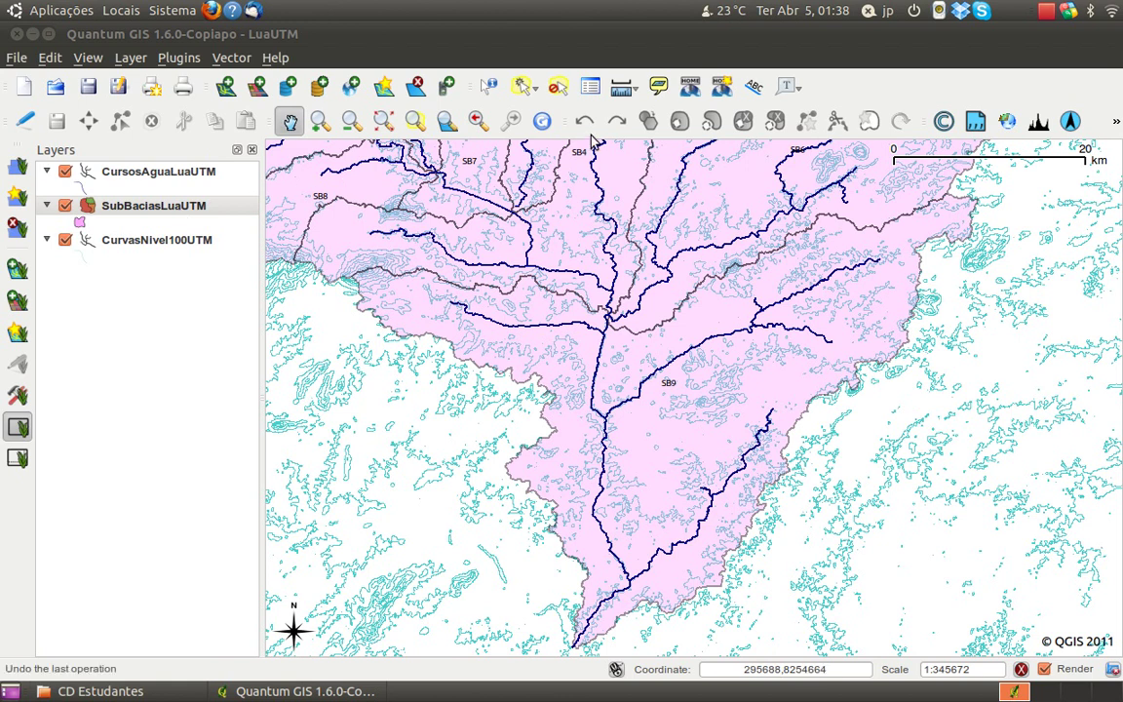
Measure the length of the watercourse in SB9 from near the southern outlet up along its northeastern branch.
{"action": "left_click", "coordinate": [634, 95]}
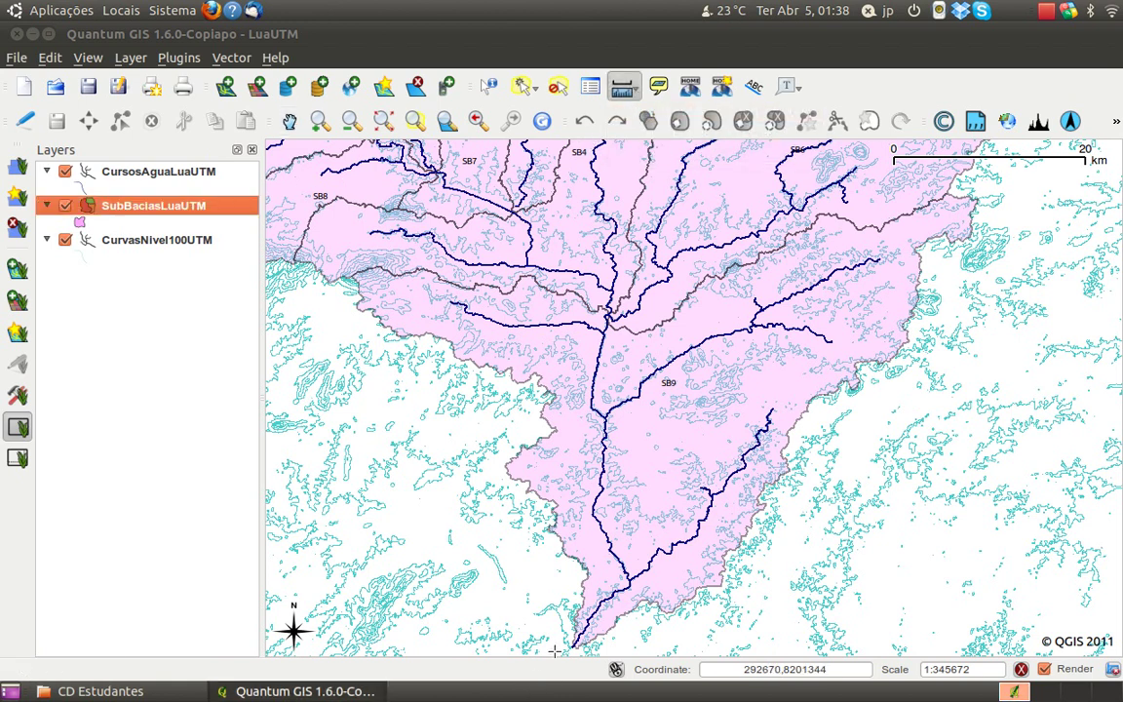
{"action": "left_click", "coordinate": [516, 579]}
{"action": "left_click", "coordinate": [525, 563]}
{"action": "left_click", "coordinate": [595, 608]}
{"action": "left_click", "coordinate": [607, 596]}
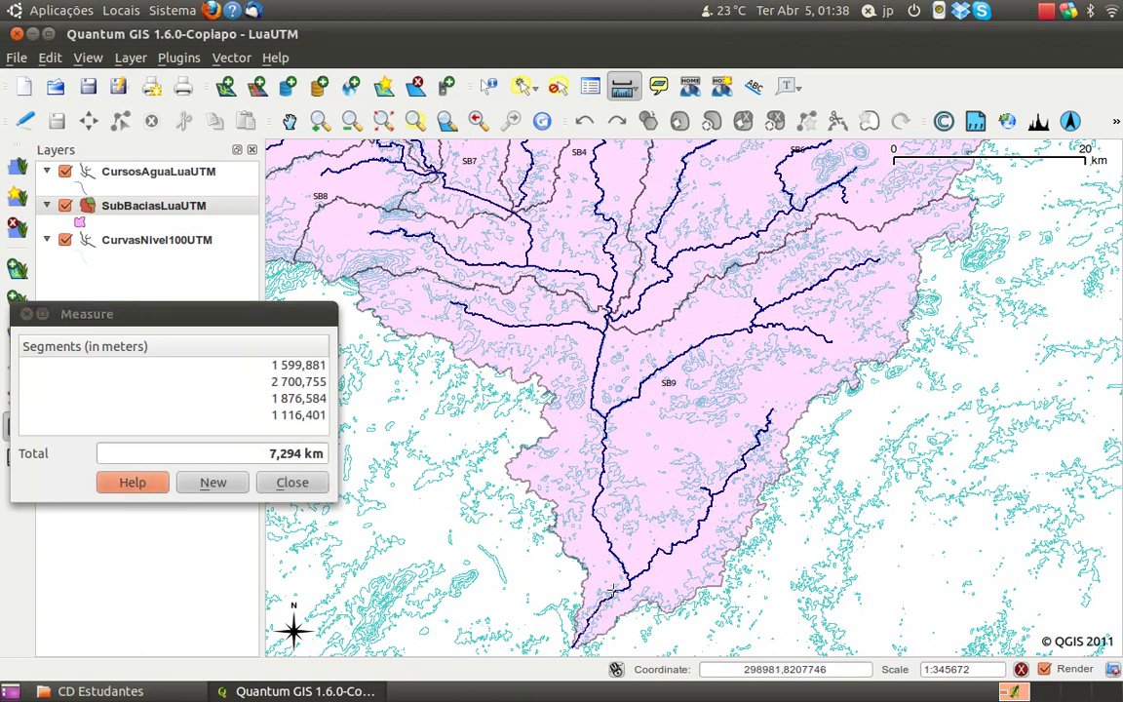
{"action": "left_click", "coordinate": [618, 591]}
{"action": "left_click", "coordinate": [630, 586]}
{"action": "left_click", "coordinate": [637, 580]}
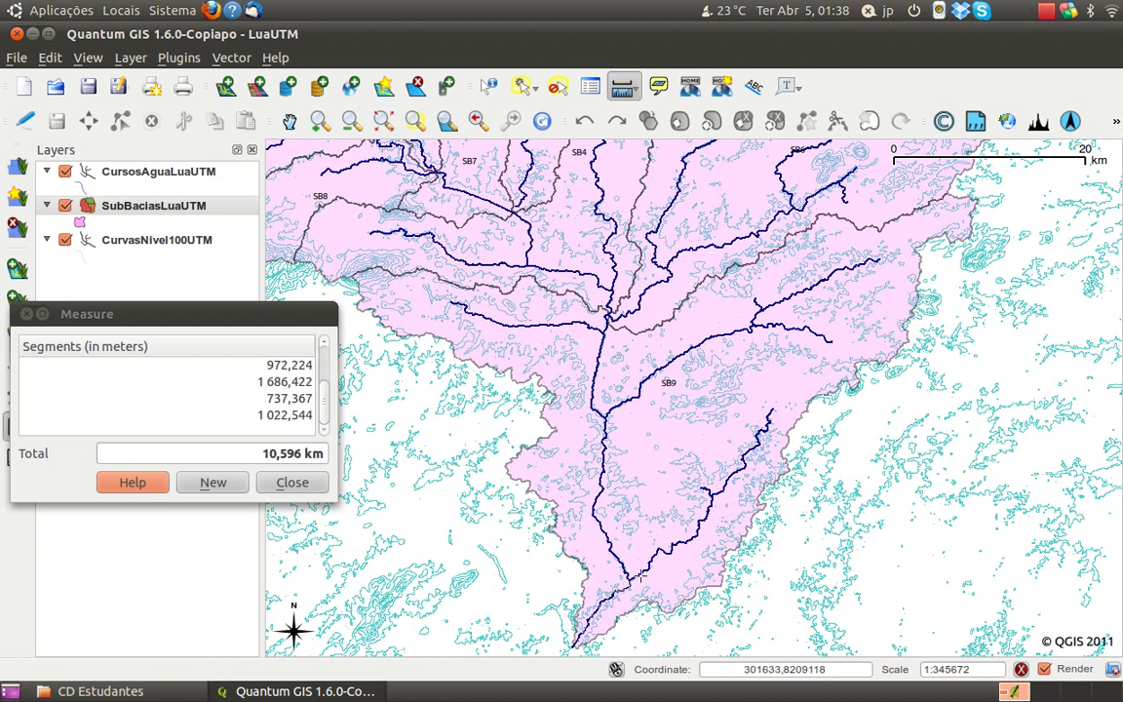
{"action": "left_click", "coordinate": [647, 571]}
{"action": "left_click", "coordinate": [651, 568]}
{"action": "left_click", "coordinate": [654, 559]}
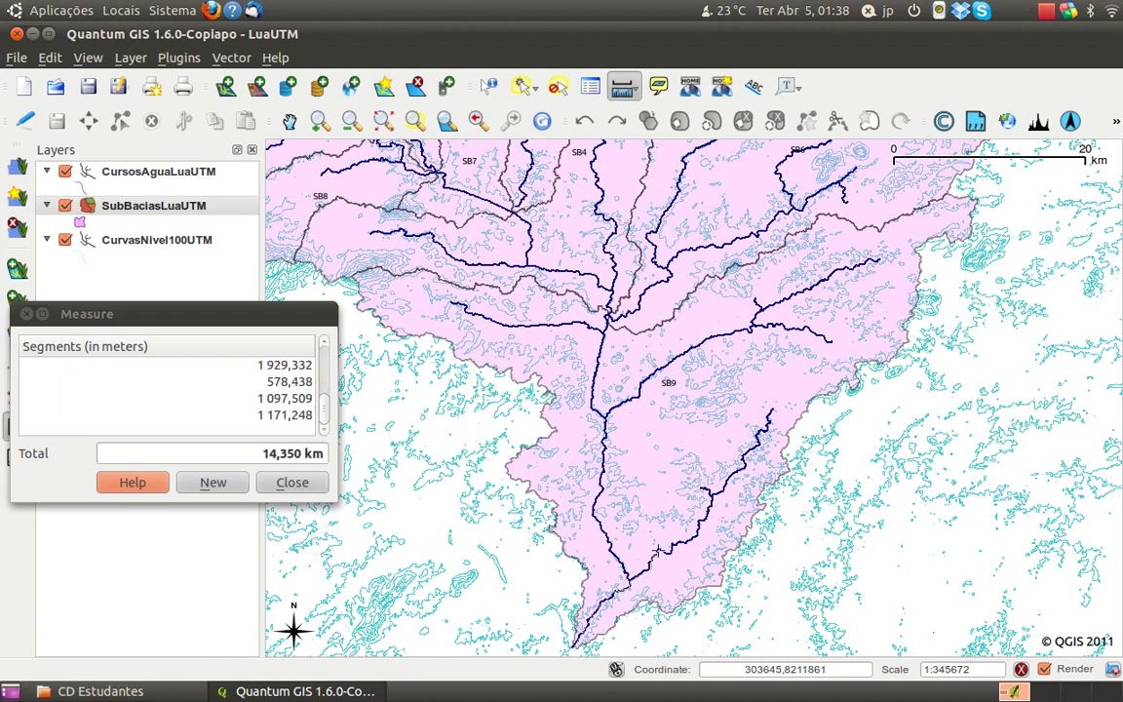
{"action": "left_click", "coordinate": [658, 552]}
{"action": "left_click", "coordinate": [664, 549]}
{"action": "left_click", "coordinate": [670, 546]}
{"action": "left_click", "coordinate": [675, 545]}
{"action": "left_click", "coordinate": [684, 536]}
{"action": "left_click", "coordinate": [693, 526]}
{"action": "left_click", "coordinate": [698, 517]}
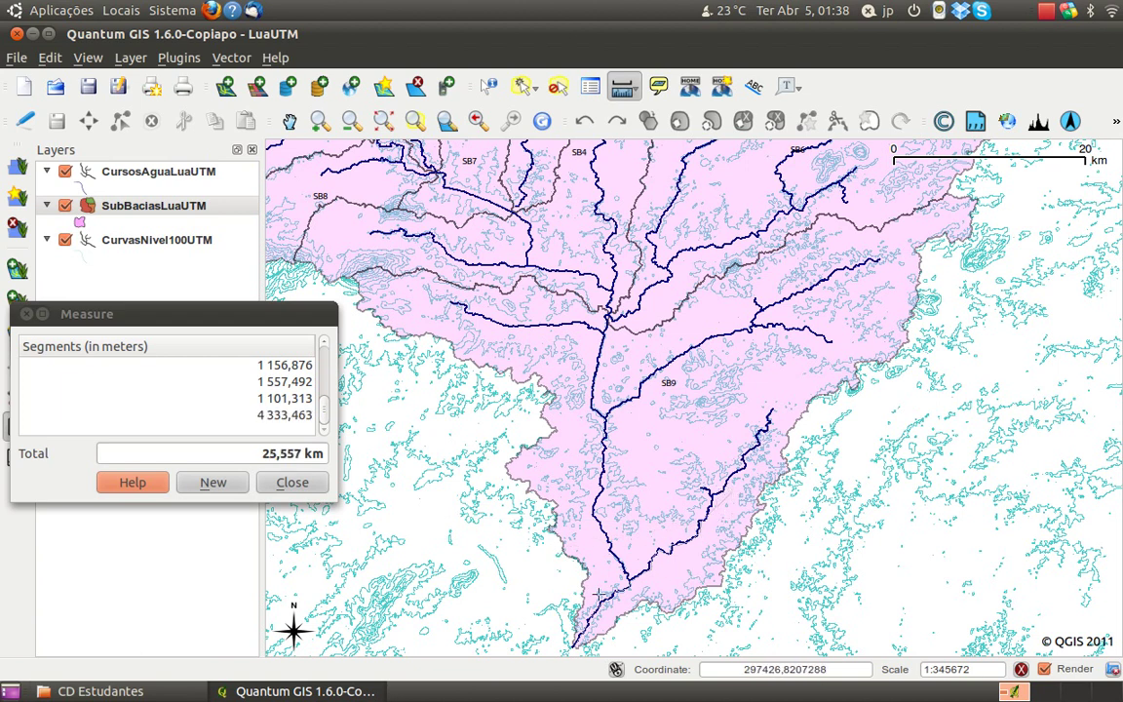
Start a new length measurement at closer range, following the main watercourse from the southern outlet towards the first confluence, and close it.
{"action": "left_click", "coordinate": [238, 490]}
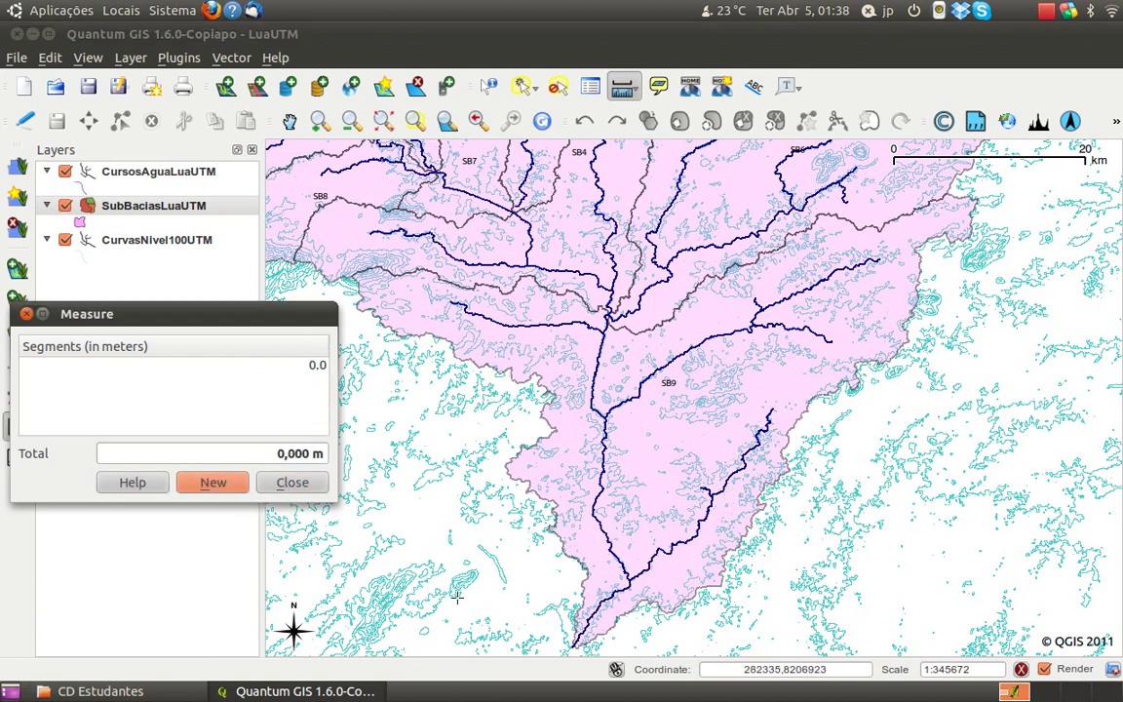
{"action": "scroll", "coordinate": [597, 603], "scroll_direction": "up", "scroll_amount": 1}
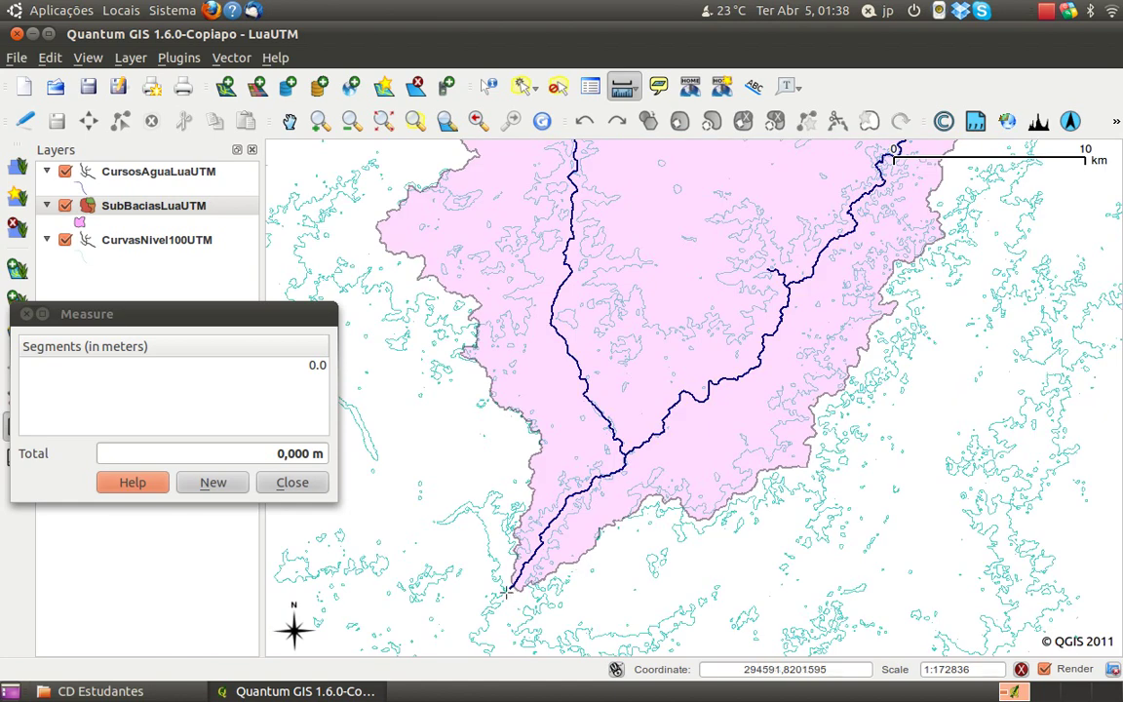
{"action": "left_click", "coordinate": [527, 567]}
{"action": "left_click", "coordinate": [541, 541]}
{"action": "left_click", "coordinate": [546, 530]}
{"action": "left_click", "coordinate": [555, 519]}
{"action": "left_click", "coordinate": [567, 506]}
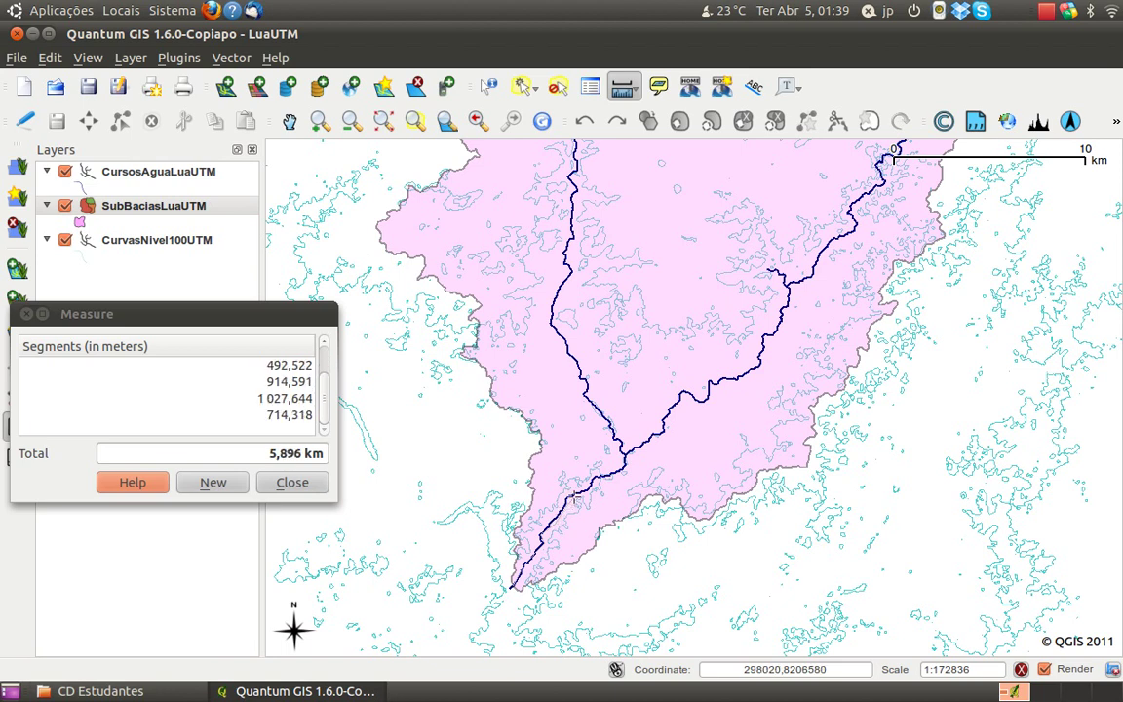
{"action": "left_click", "coordinate": [575, 499]}
{"action": "left_click", "coordinate": [585, 491]}
{"action": "left_click", "coordinate": [590, 488]}
{"action": "left_click", "coordinate": [604, 479]}
{"action": "left_click", "coordinate": [610, 476]}
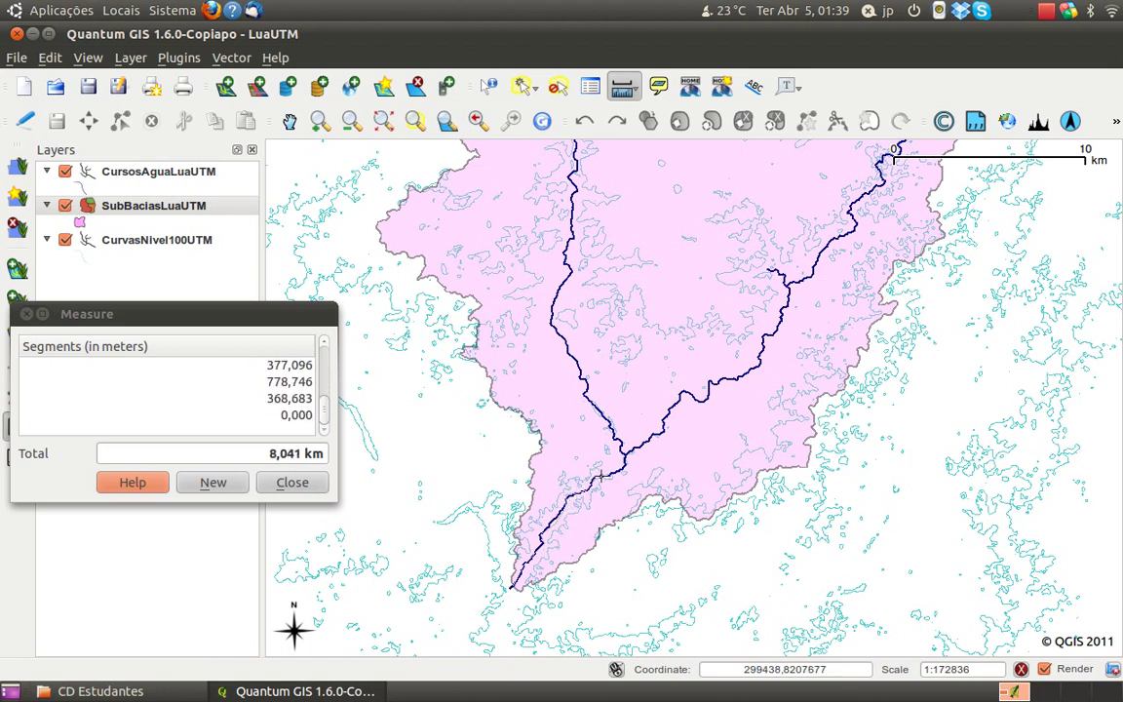
{"action": "left_click", "coordinate": [610, 473]}
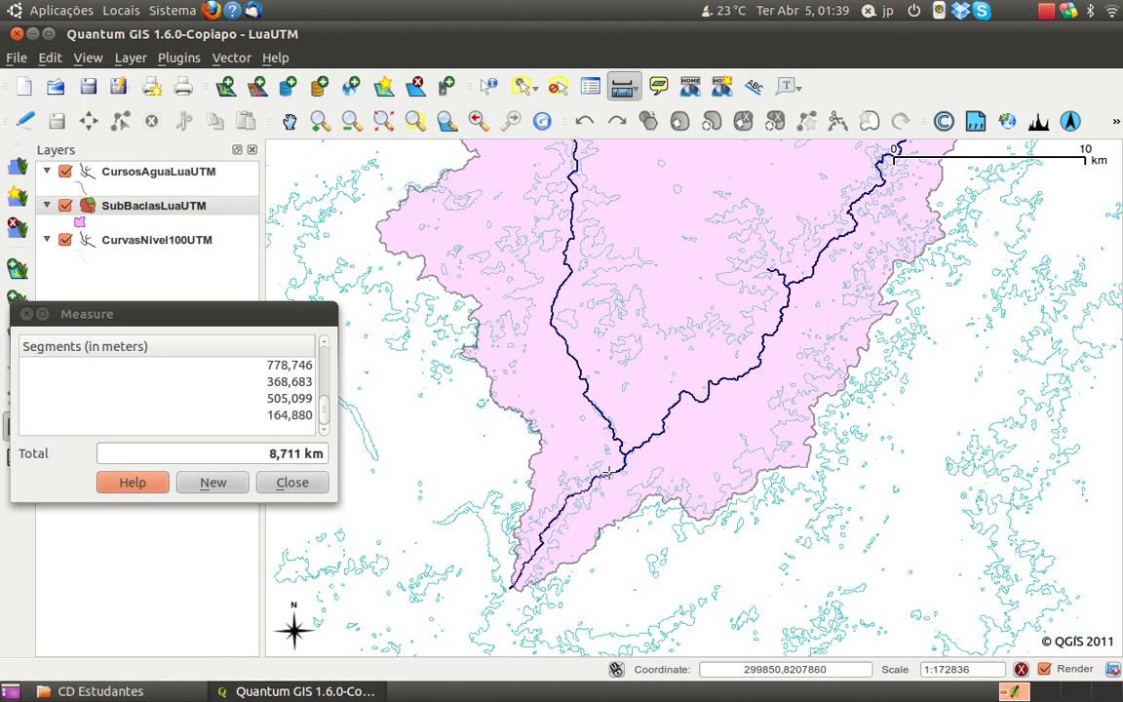
{"action": "left_click", "coordinate": [291, 482]}
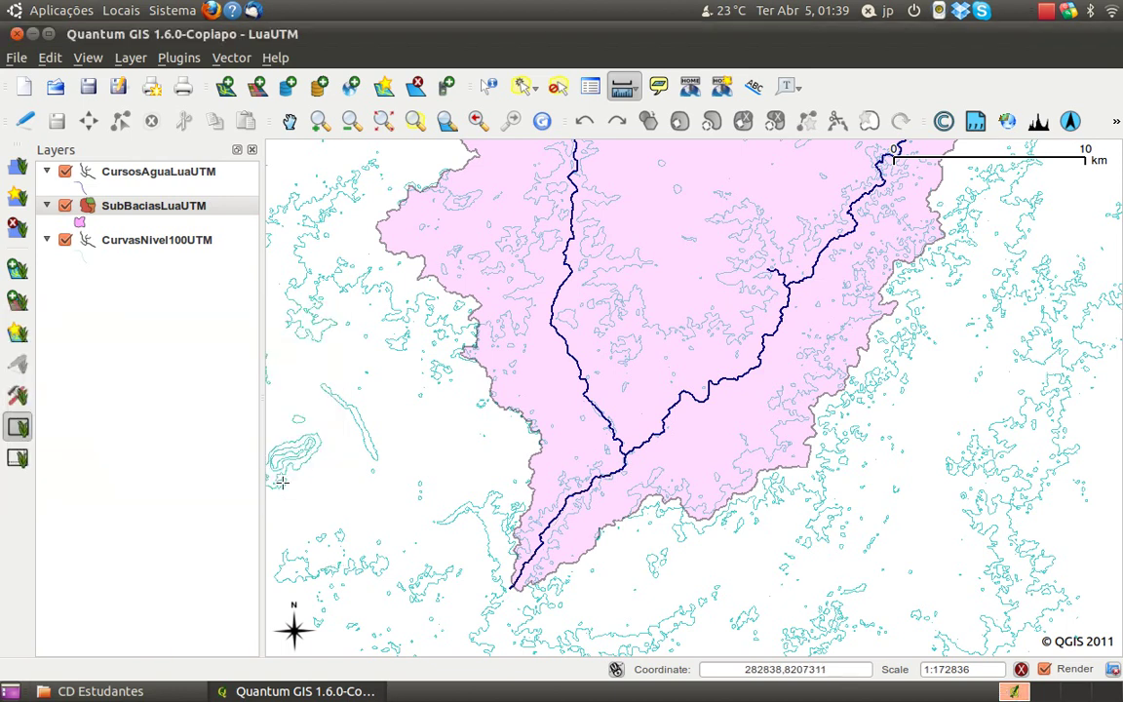
Measure the area of the strip around the main watercourse between the southern outlet and the first confluence, and close the measurement.
{"action": "left_click", "coordinate": [639, 92]}
{"action": "left_click", "coordinate": [659, 131]}
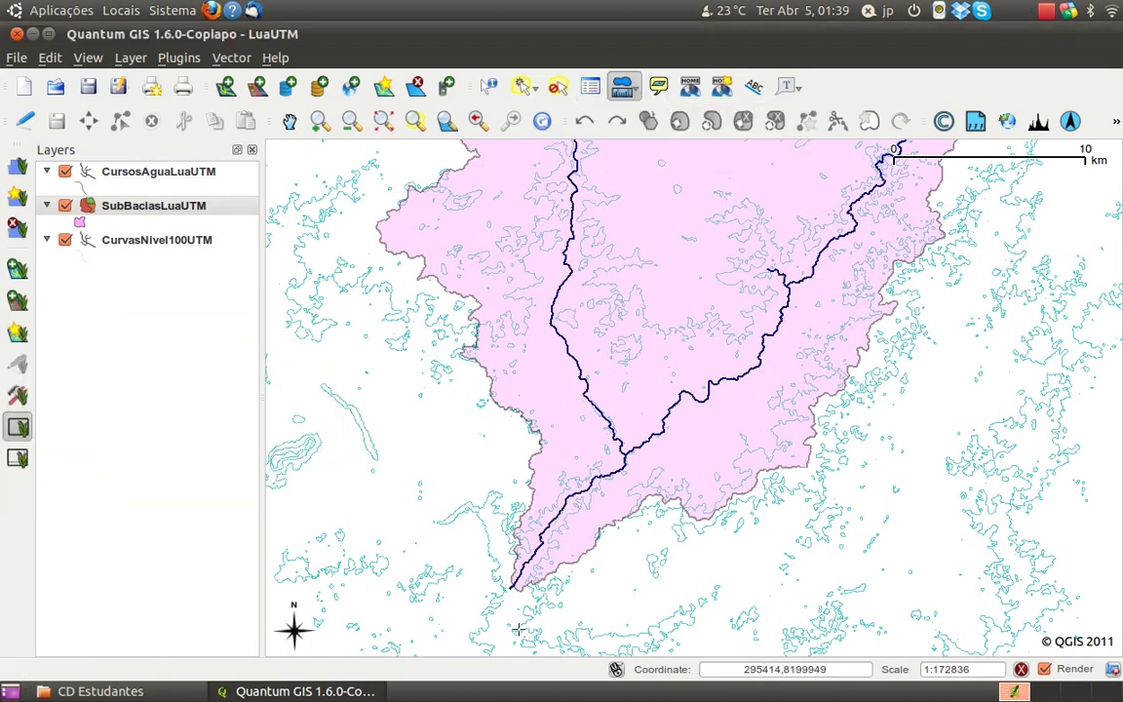
{"action": "scroll", "coordinate": [710, 193], "scroll_direction": "up", "scroll_amount": 1}
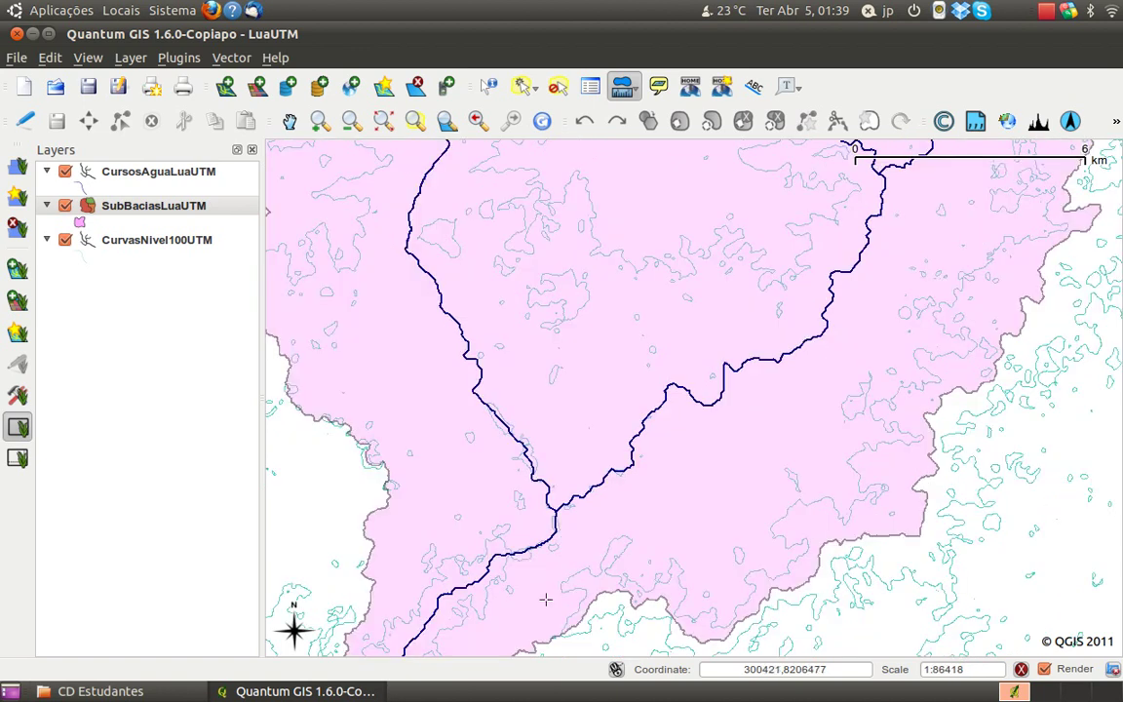
{"action": "left_click_drag", "start_coordinate": [501, 590], "coordinate": [602, 351]}
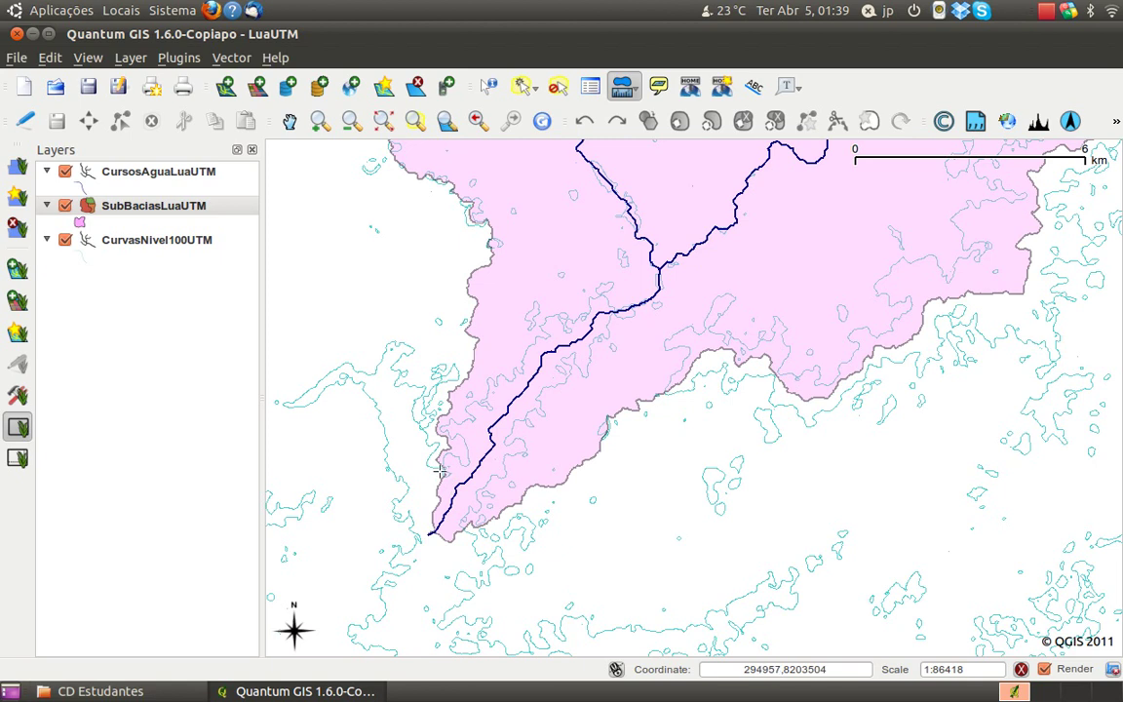
{"action": "left_click", "coordinate": [439, 472]}
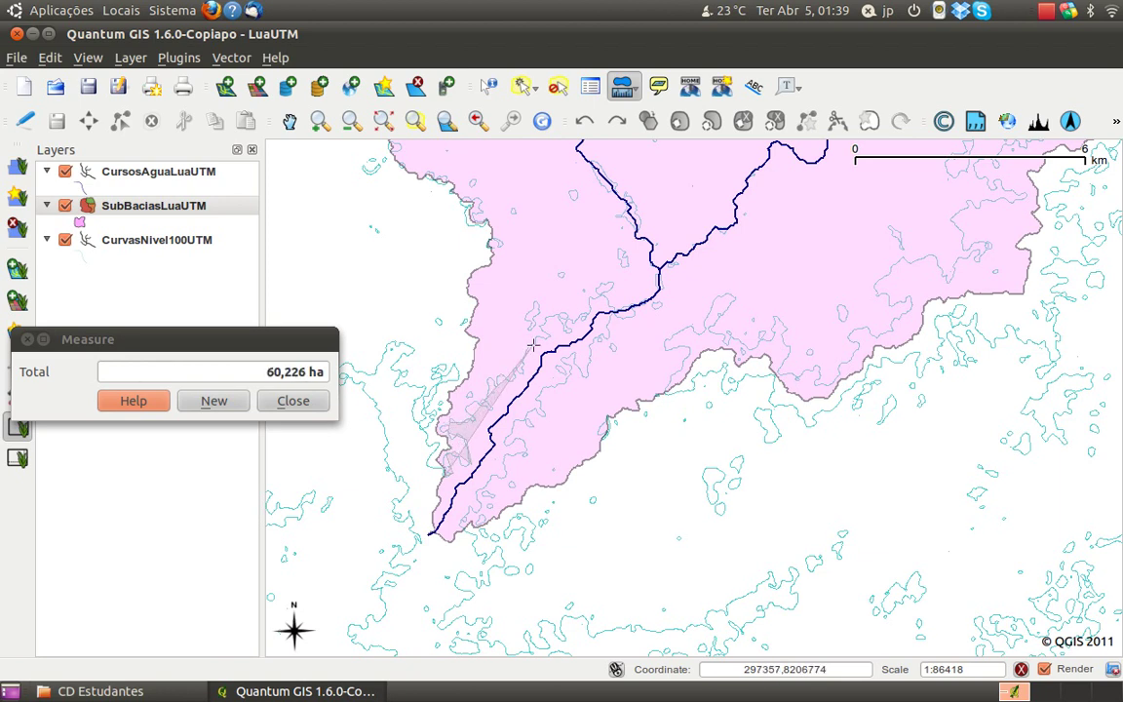
{"action": "left_click", "coordinate": [605, 286]}
{"action": "left_click", "coordinate": [618, 302]}
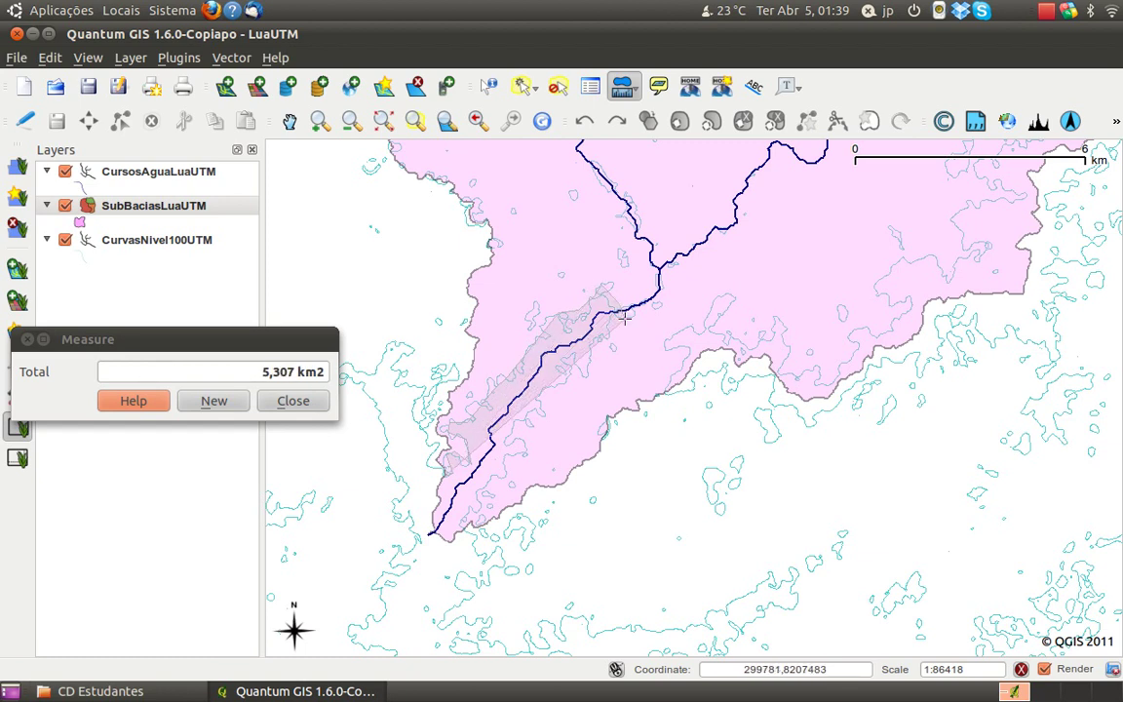
{"action": "left_click", "coordinate": [612, 335]}
{"action": "left_click", "coordinate": [597, 344]}
{"action": "left_click", "coordinate": [585, 392]}
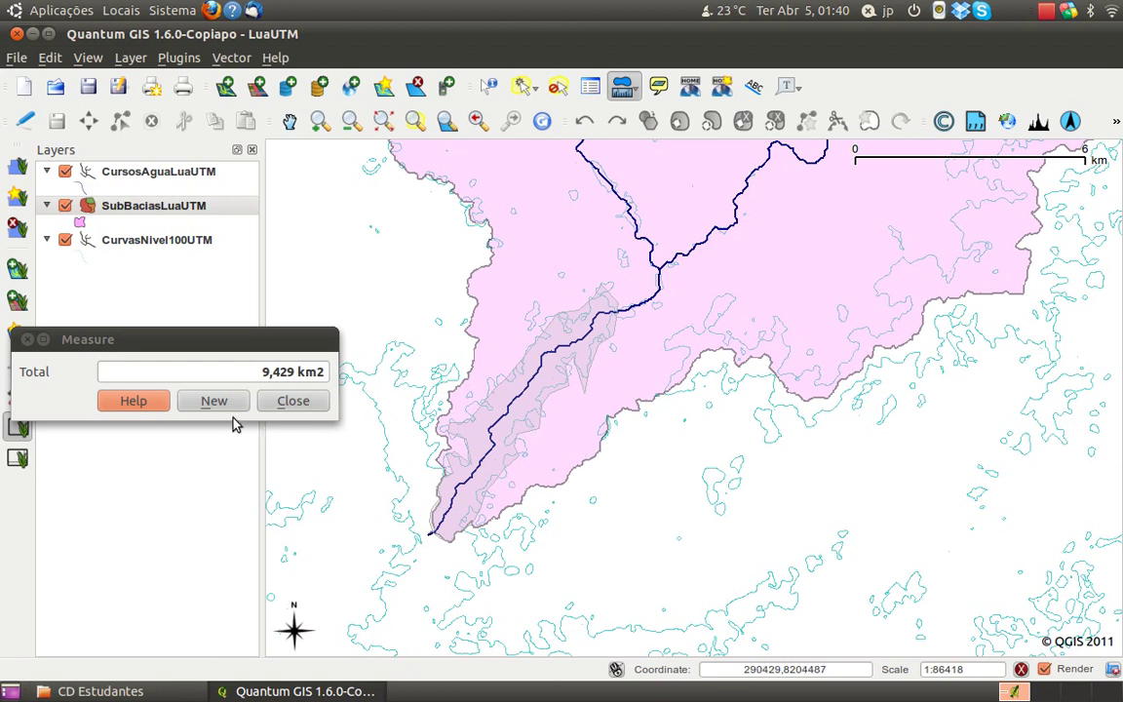
{"action": "left_click", "coordinate": [293, 403]}
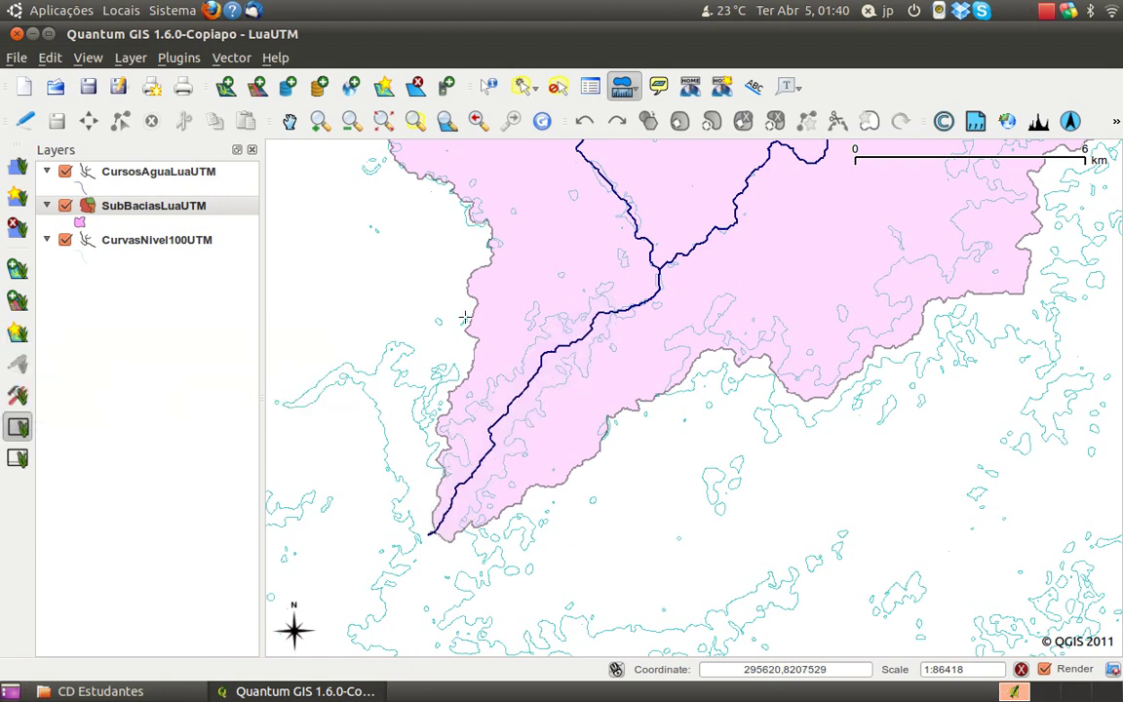
{"action": "scroll", "coordinate": [523, 334], "scroll_direction": "down", "scroll_amount": 1}
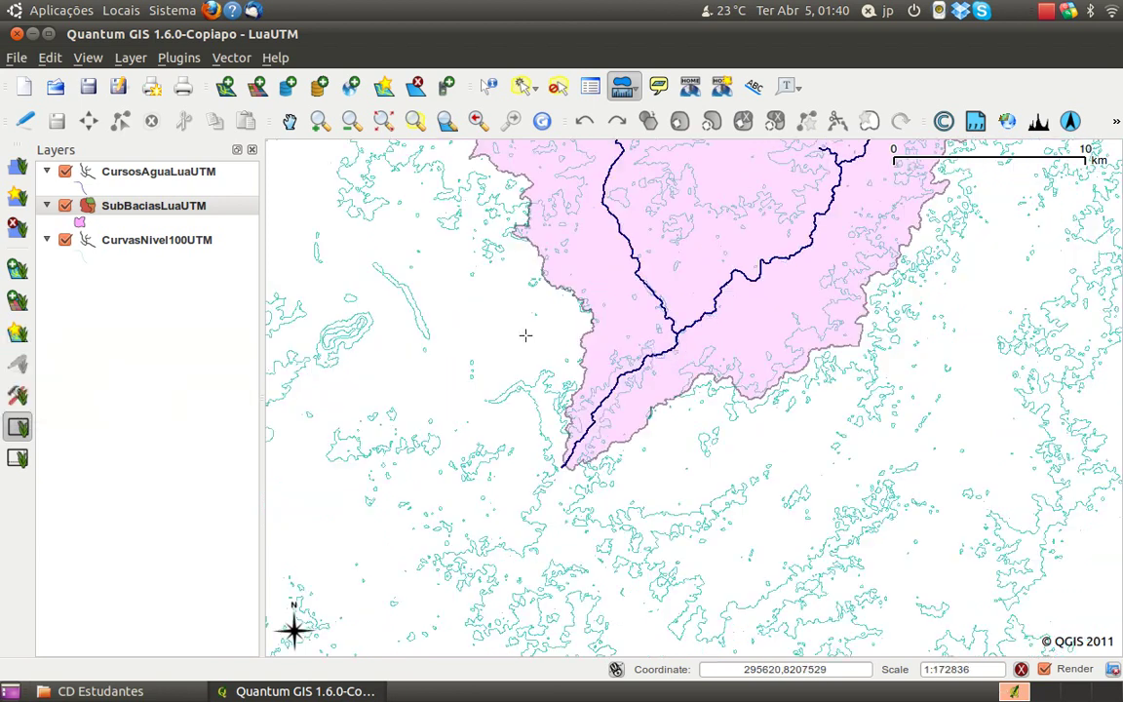
{"action": "left_click_drag", "start_coordinate": [551, 279], "coordinate": [562, 386]}
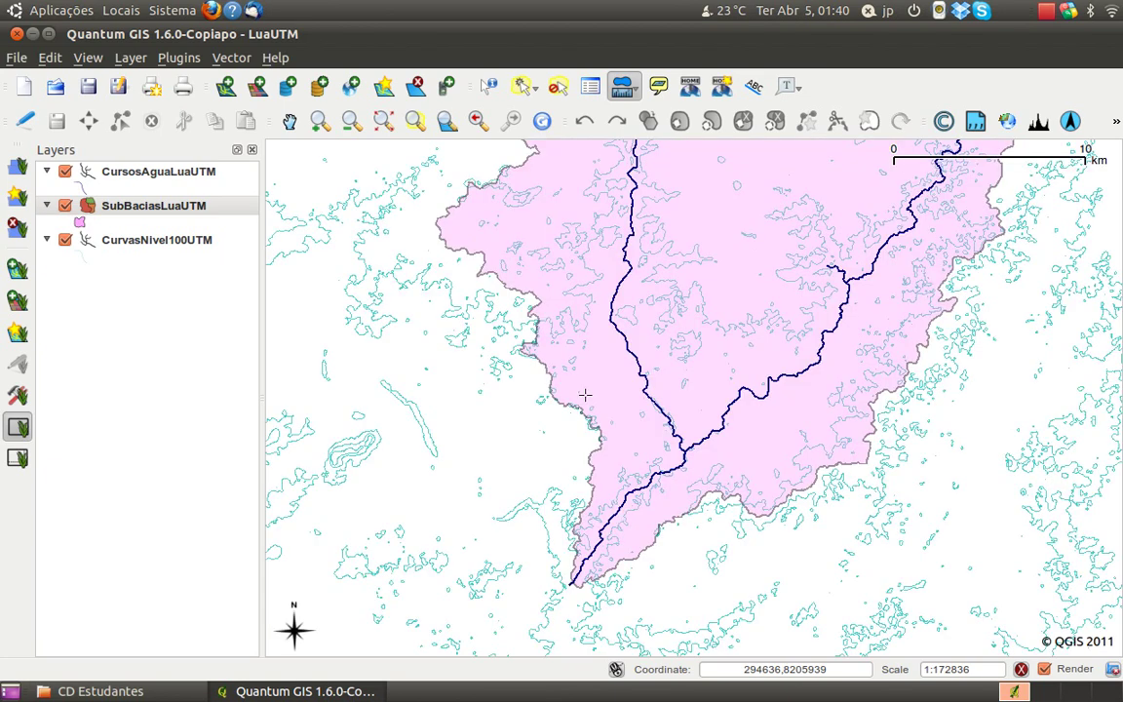
{"action": "left_click_drag", "start_coordinate": [666, 337], "coordinate": [633, 407]}
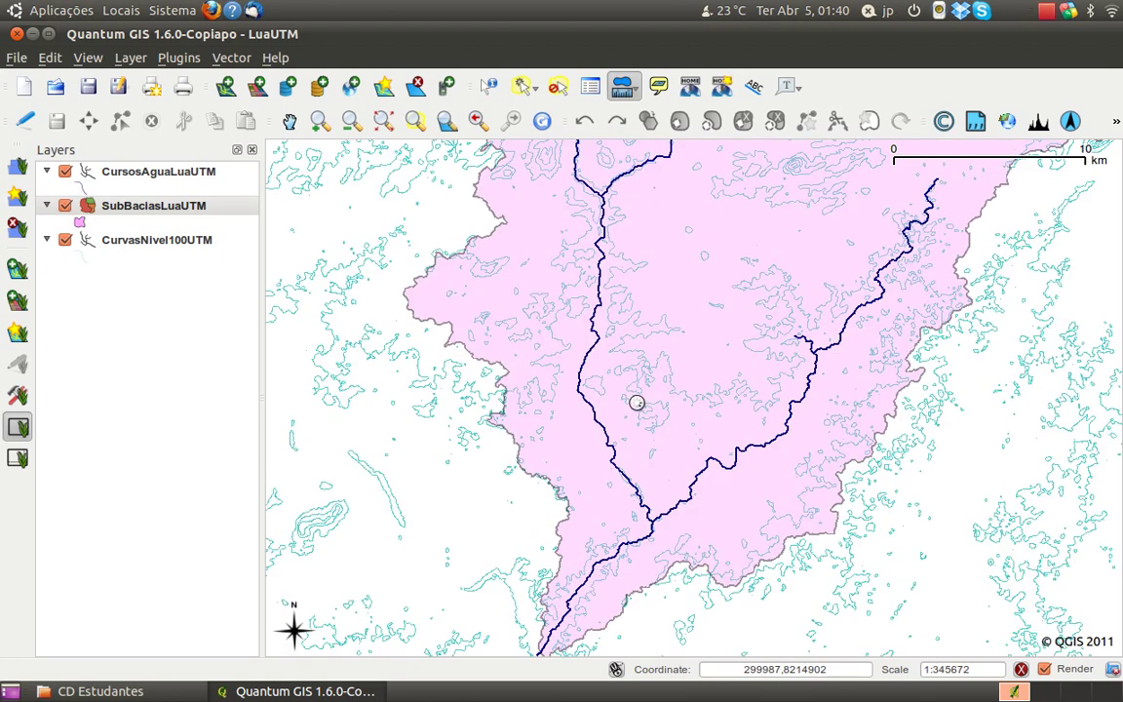
{"action": "scroll", "coordinate": [633, 403], "scroll_direction": "down", "scroll_amount": 1}
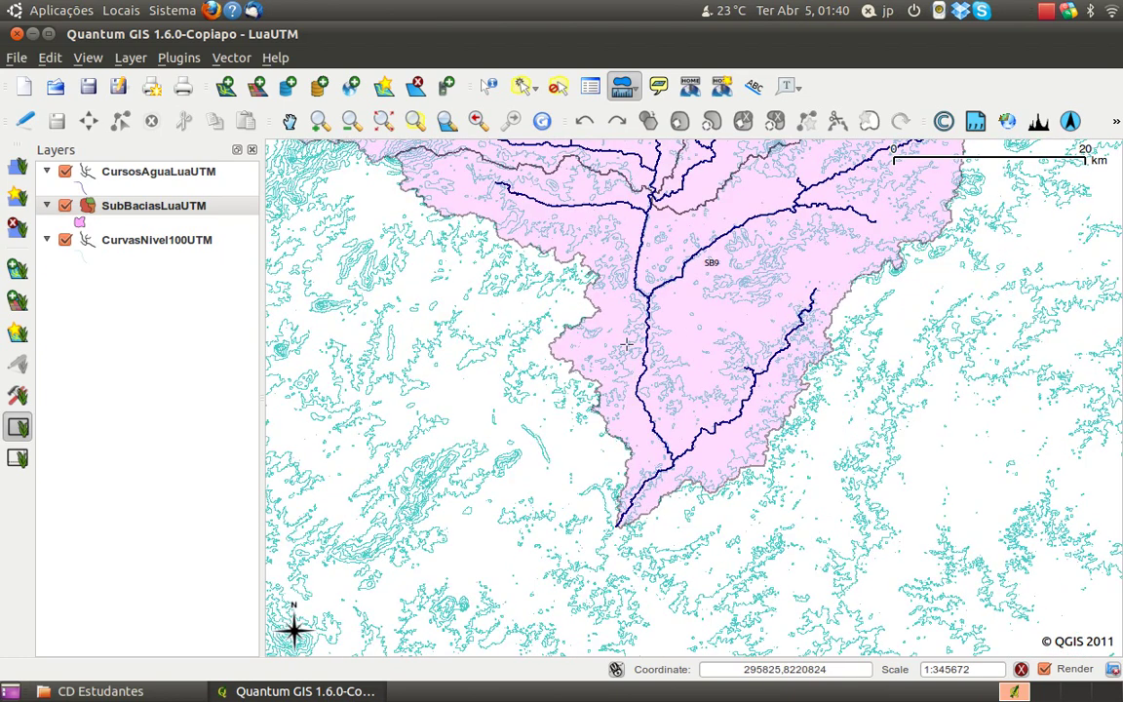
{"action": "left_click_drag", "start_coordinate": [649, 294], "coordinate": [646, 349]}
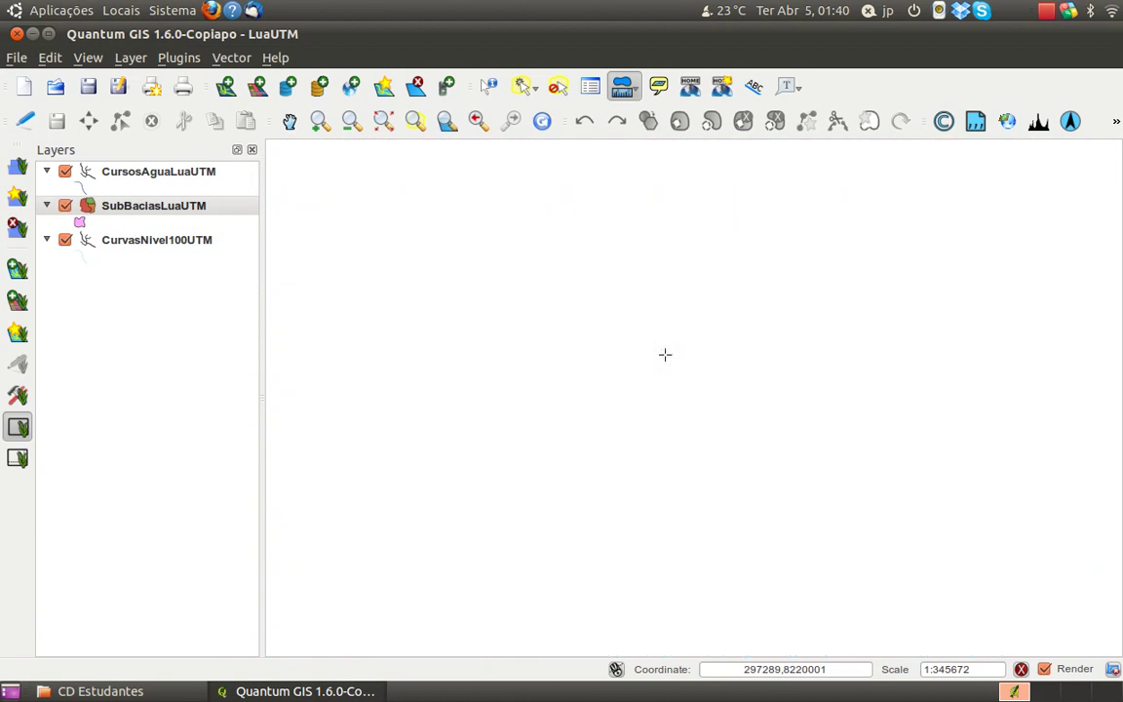
{"action": "left_click_drag", "start_coordinate": [687, 305], "coordinate": [697, 359]}
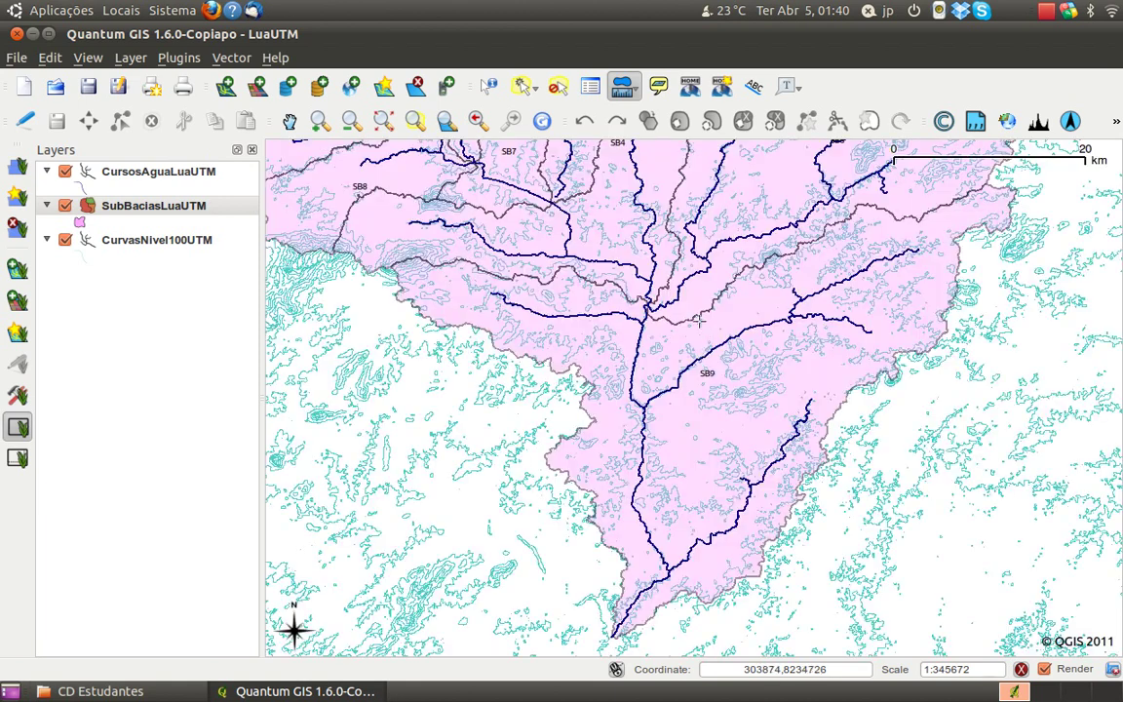
{"action": "left_click_drag", "start_coordinate": [696, 328], "coordinate": [704, 348]}
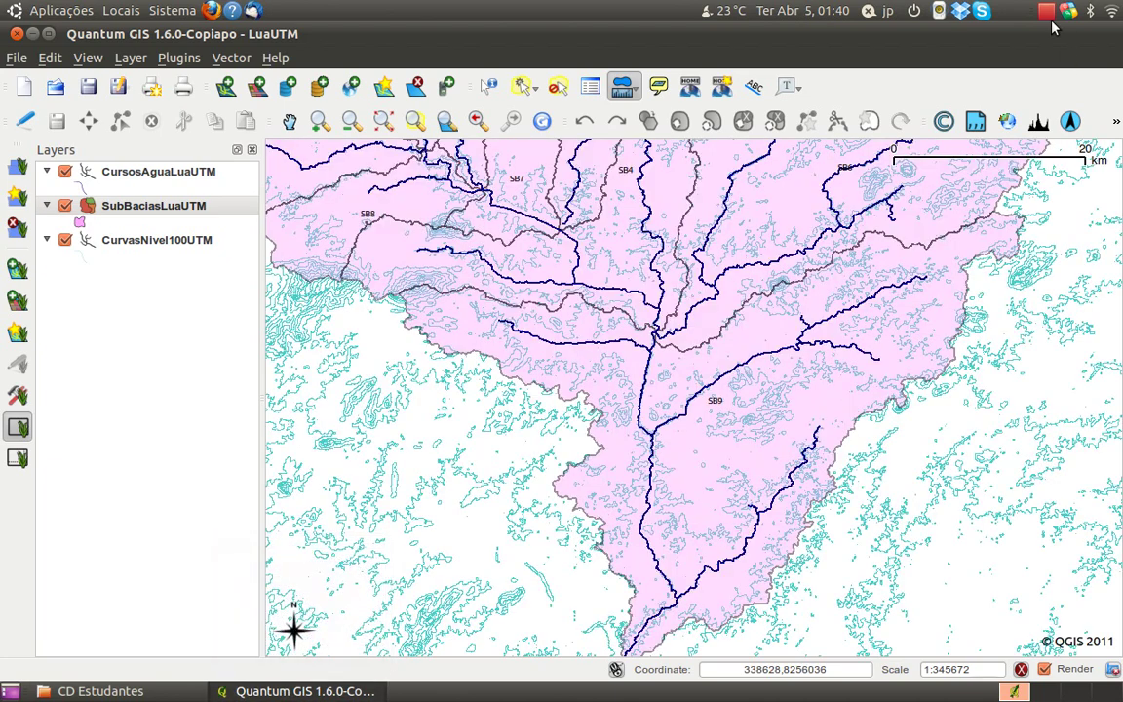
{"action": "left_click", "coordinate": [1046, 11]}
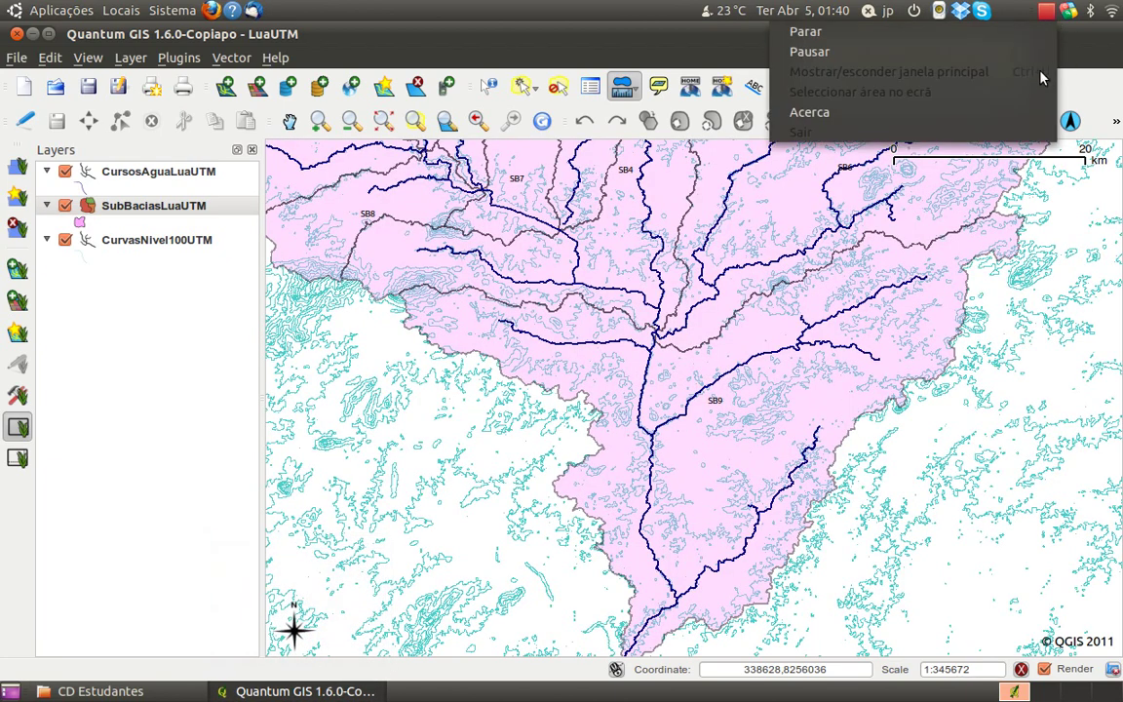